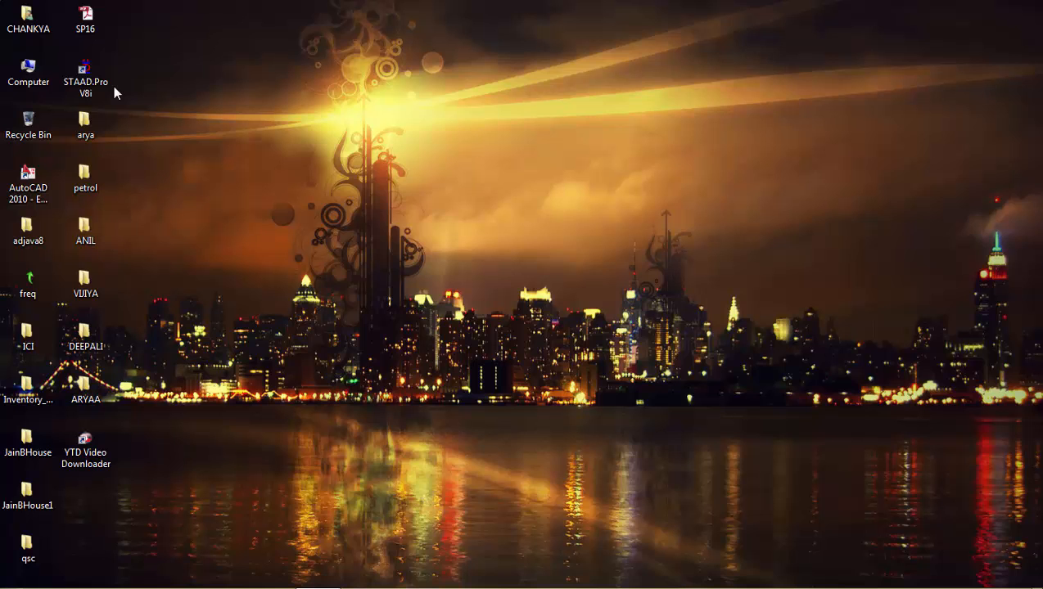
Launch STAAD.Pro V8i and set the Backup Manager auto-save frequency to 5 minutes.
{"action": "double_click", "coordinate": [86, 78]}
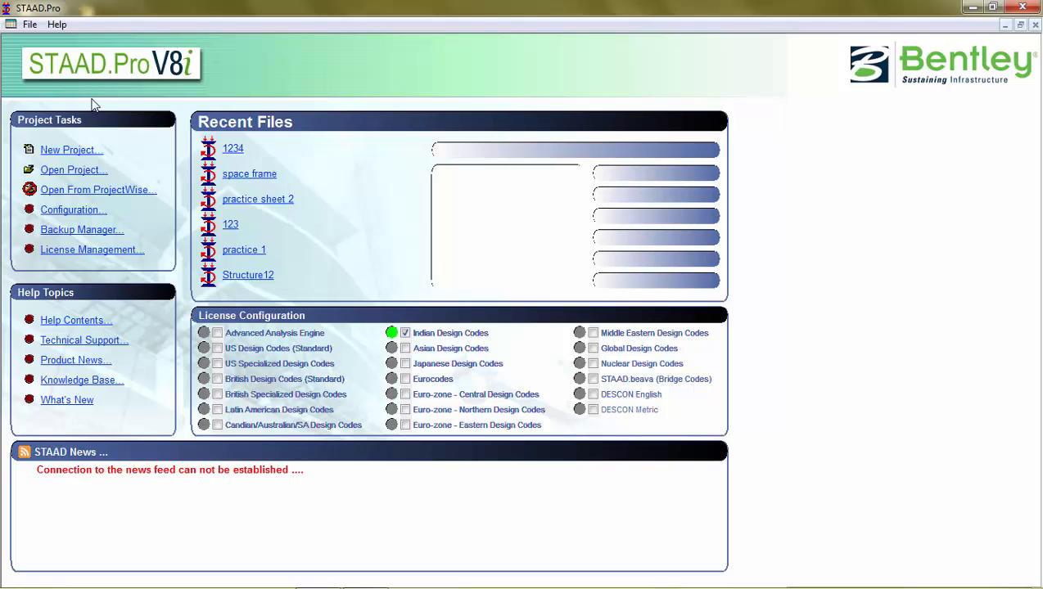
{"action": "left_click", "coordinate": [102, 232]}
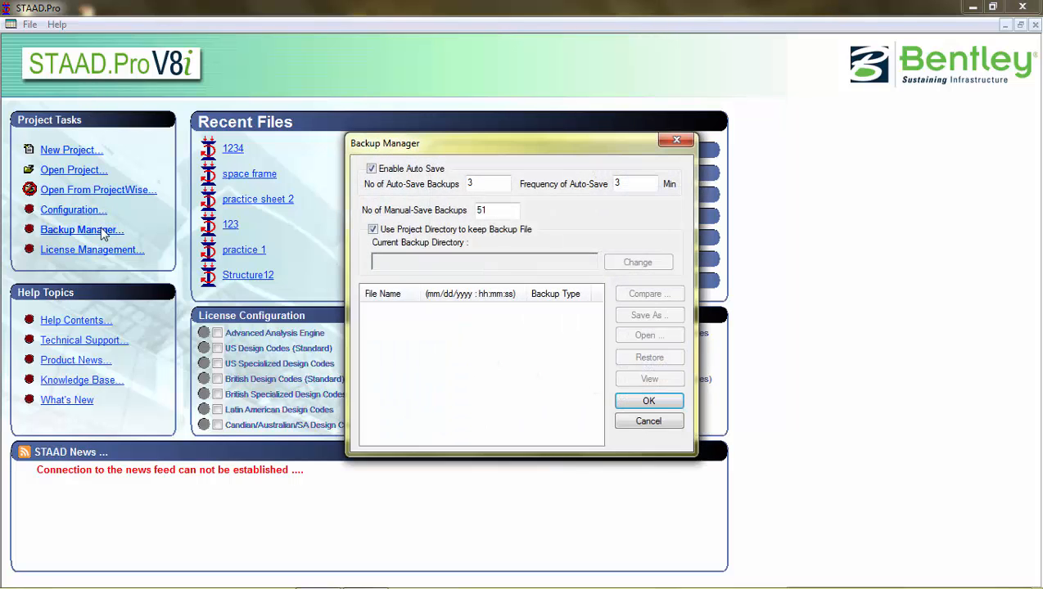
{"action": "left_click_drag", "start_coordinate": [484, 181], "coordinate": [456, 184]}
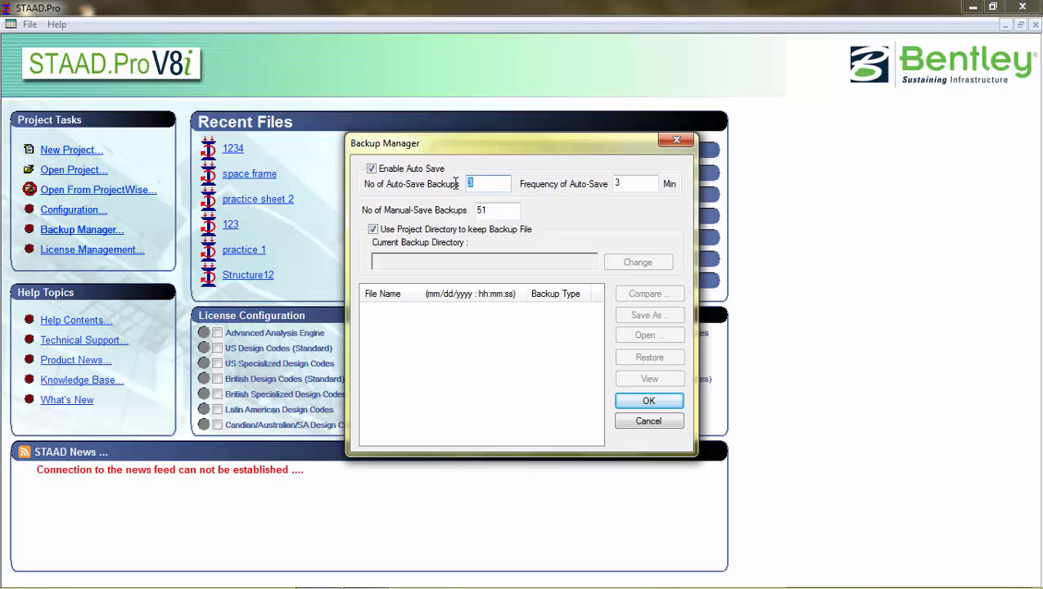
{"action": "double_click", "coordinate": [615, 184]}
{"action": "type", "text": "5"}
{"action": "left_click", "coordinate": [657, 400]}
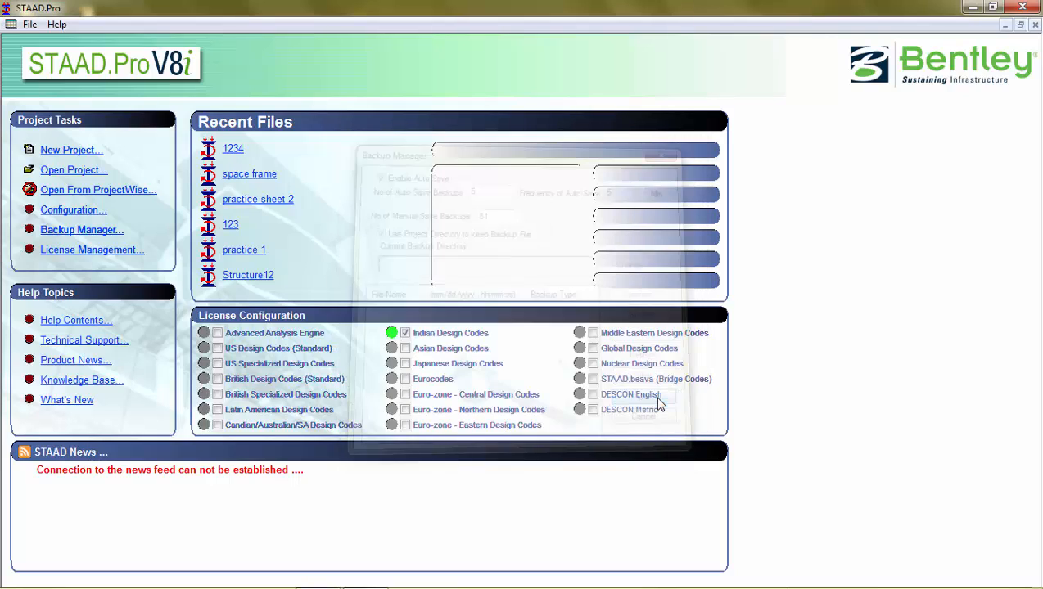
Create a new Space project 'use of structure wizard' in Meter/KiloNewton with the Structure Wizard enabled.
{"action": "left_click", "coordinate": [72, 152]}
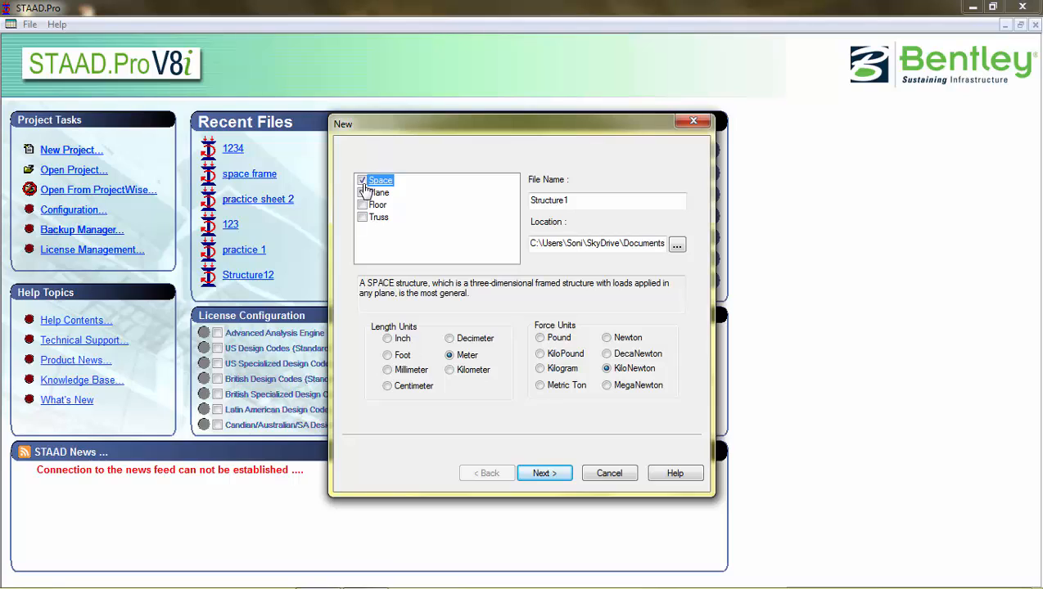
{"action": "left_click_drag", "start_coordinate": [573, 201], "coordinate": [480, 191]}
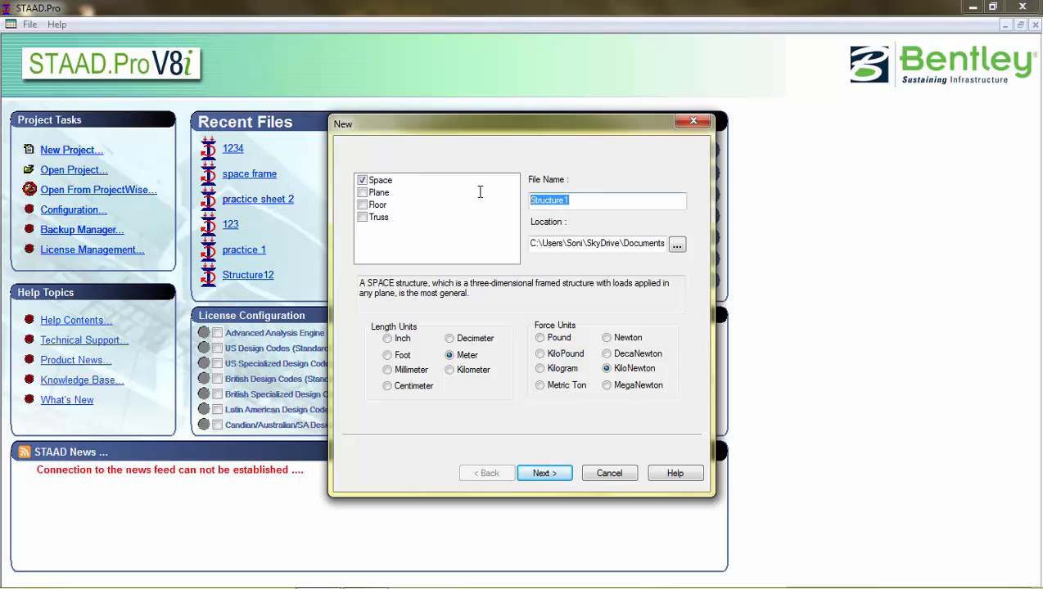
{"action": "type", "text": "use of structure wizard"}
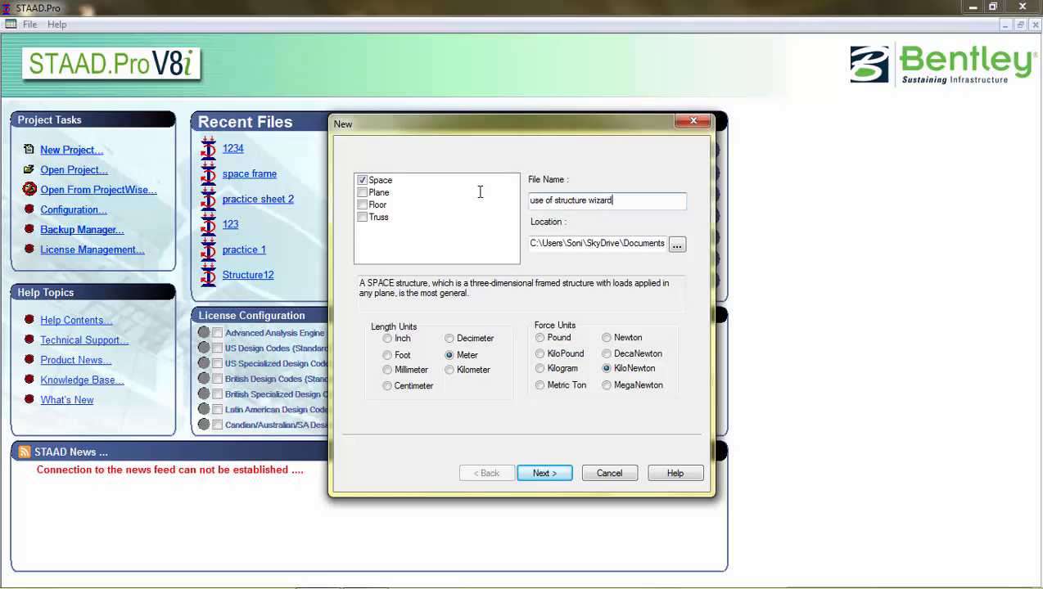
{"action": "left_click", "coordinate": [676, 243]}
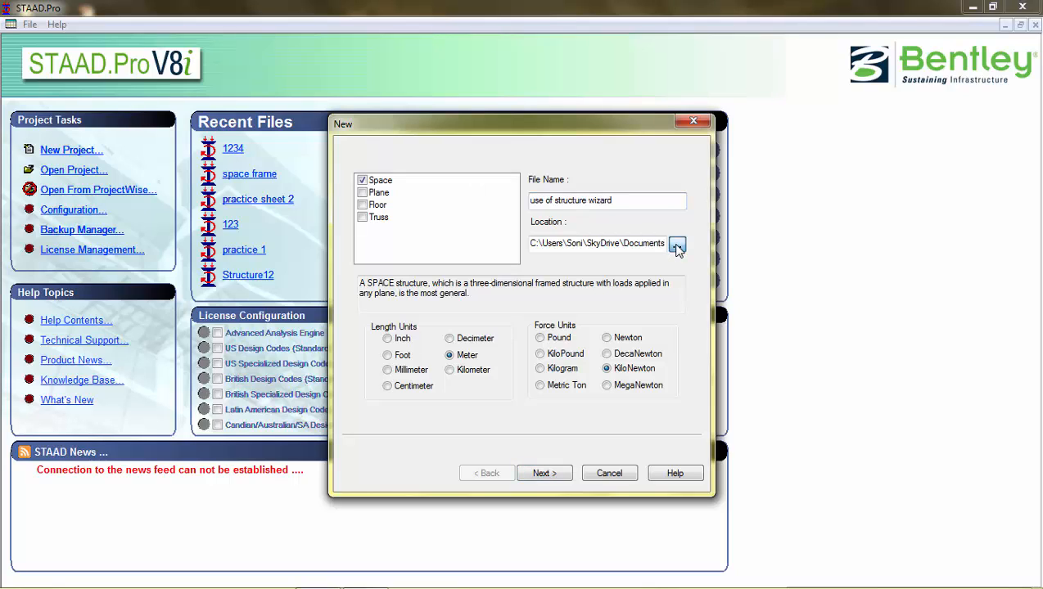
{"action": "left_click", "coordinate": [543, 413]}
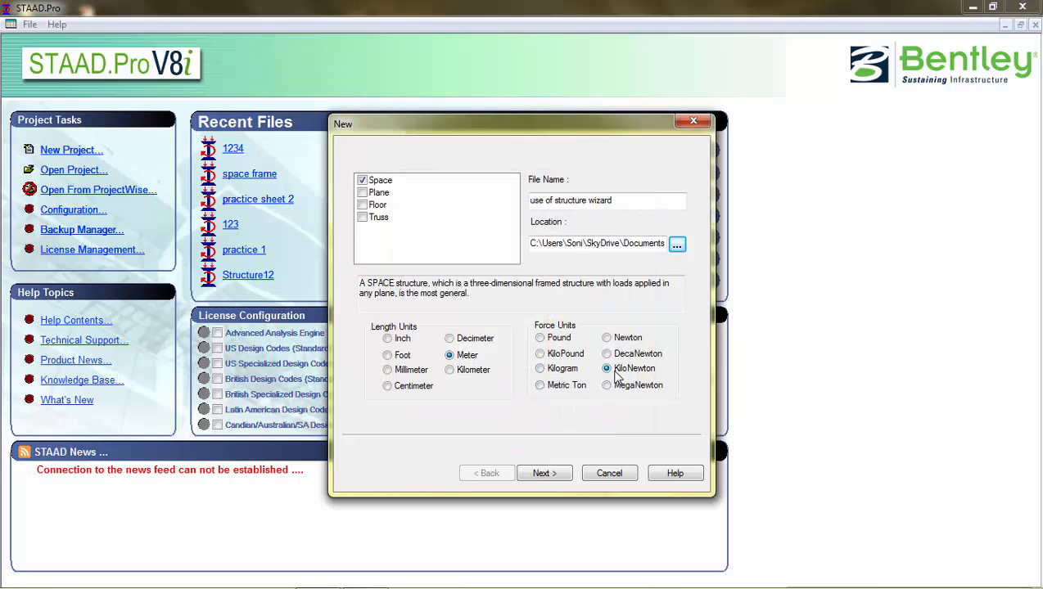
{"action": "left_click", "coordinate": [544, 473]}
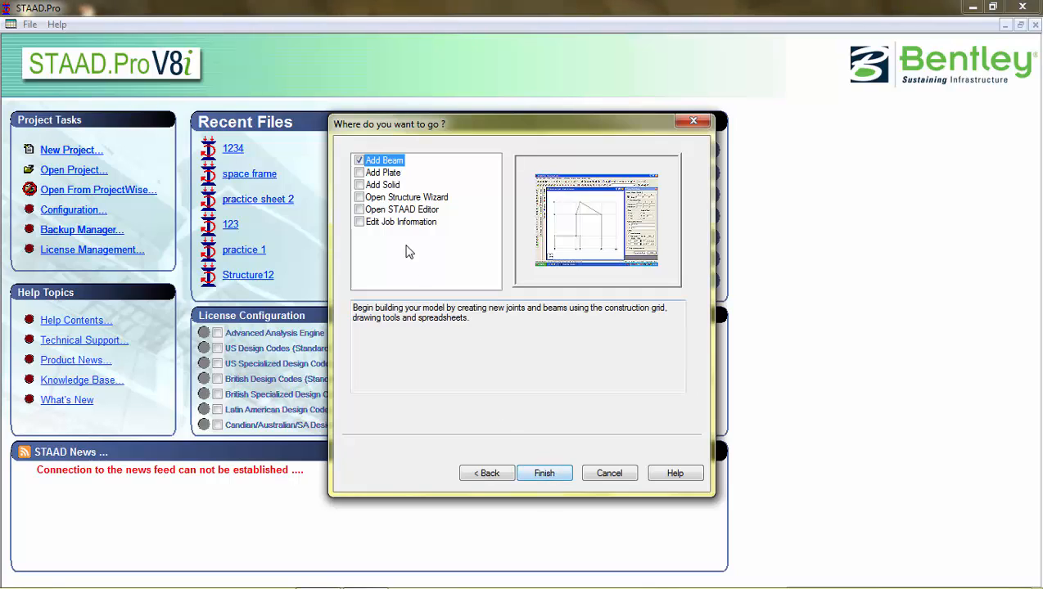
{"action": "left_click", "coordinate": [360, 199]}
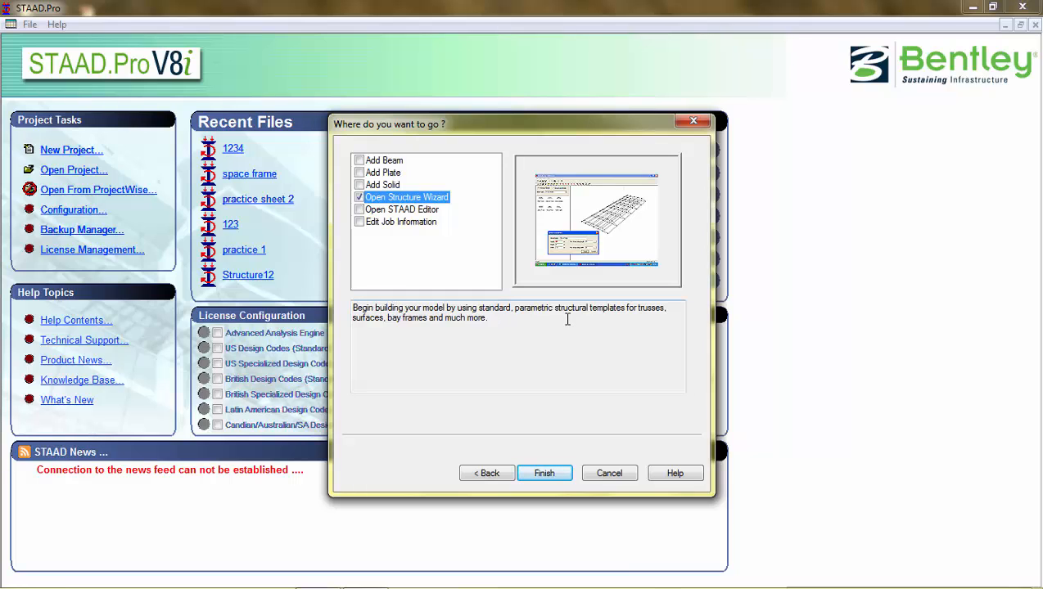
{"action": "left_click", "coordinate": [544, 474]}
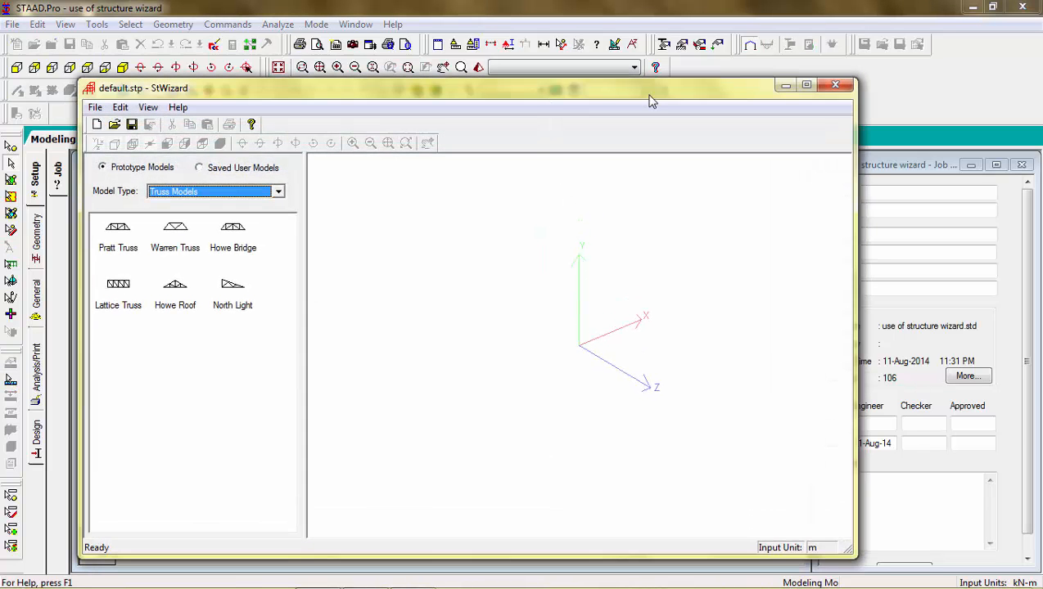
Maximize the wizard and generate a Pratt Truss with default dimensions.
{"action": "left_click", "coordinate": [805, 90]}
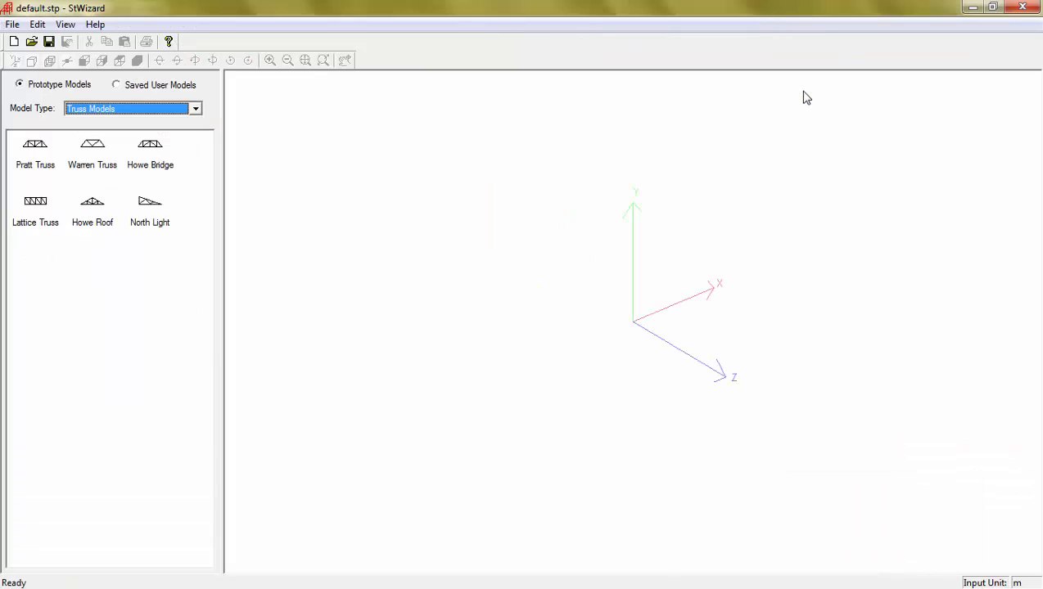
{"action": "left_click", "coordinate": [37, 163]}
{"action": "double_click", "coordinate": [44, 165]}
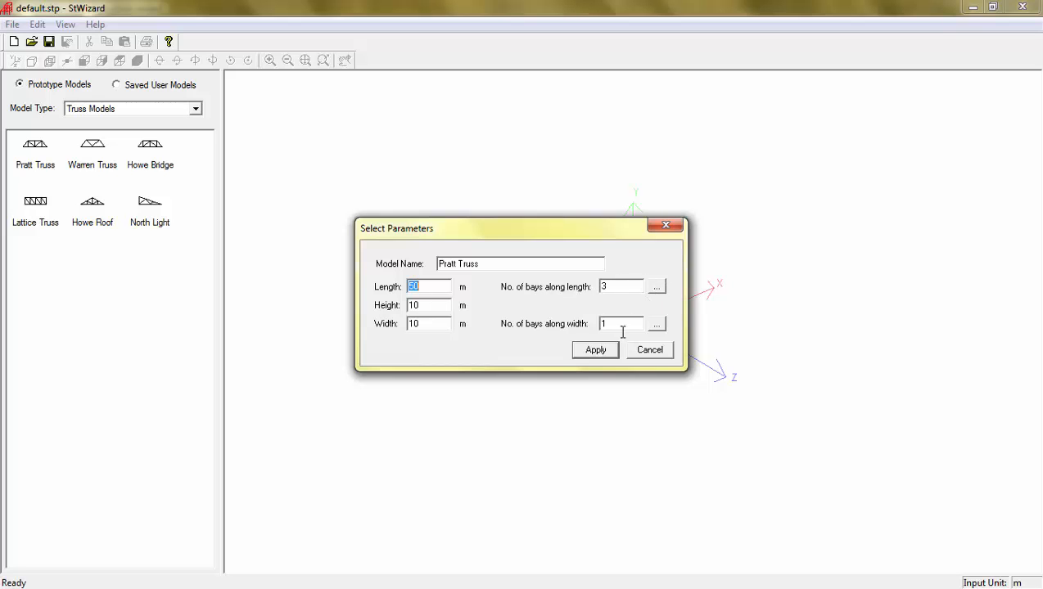
{"action": "left_click", "coordinate": [606, 354]}
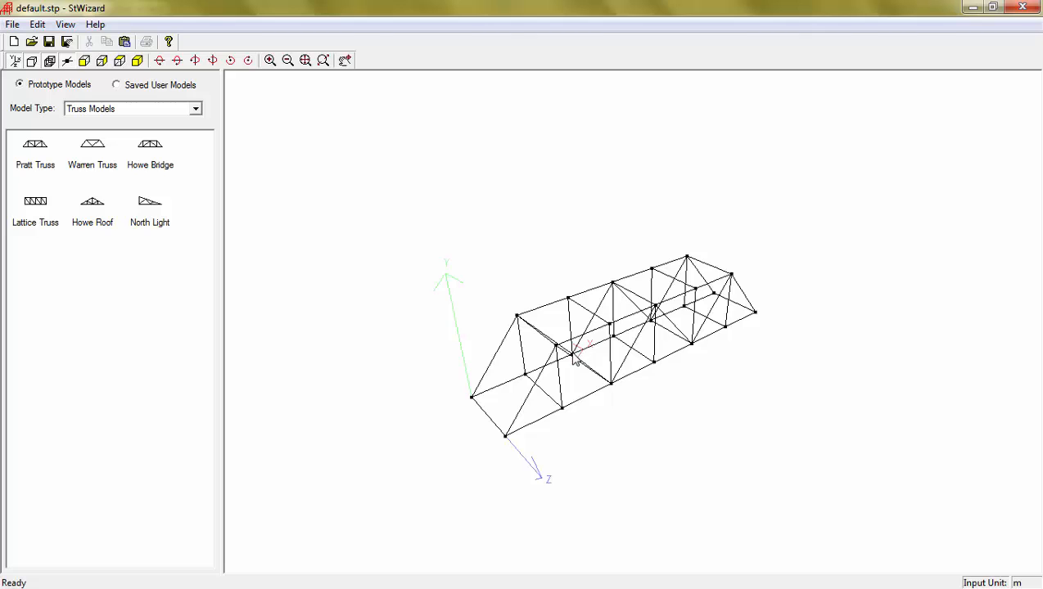
Change the Pratt Truss to 5 bays along its length and 2 along its width.
{"action": "double_click", "coordinate": [620, 342]}
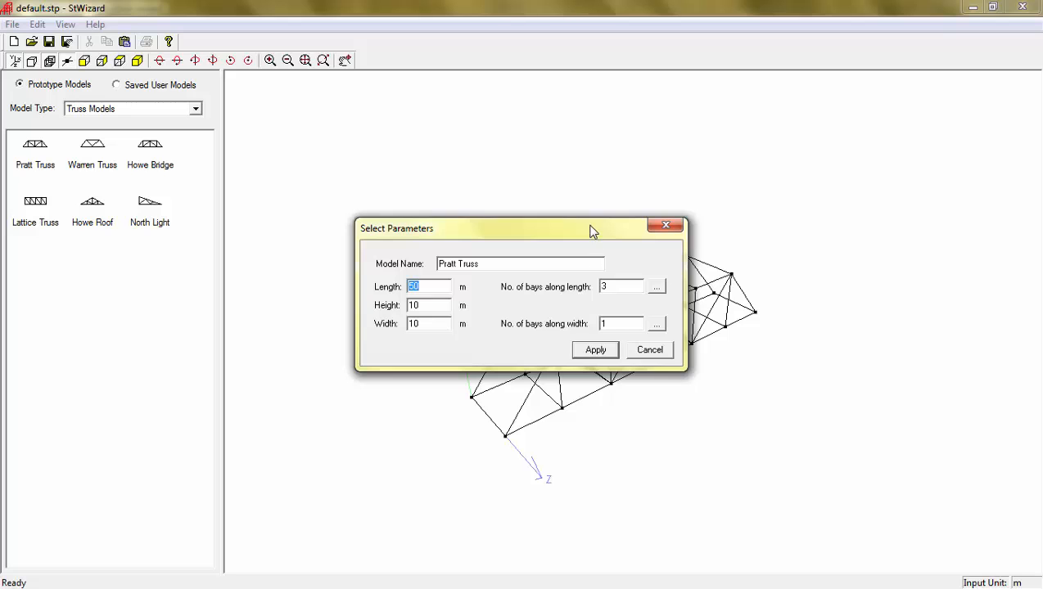
{"action": "left_click_drag", "start_coordinate": [593, 232], "coordinate": [615, 69]}
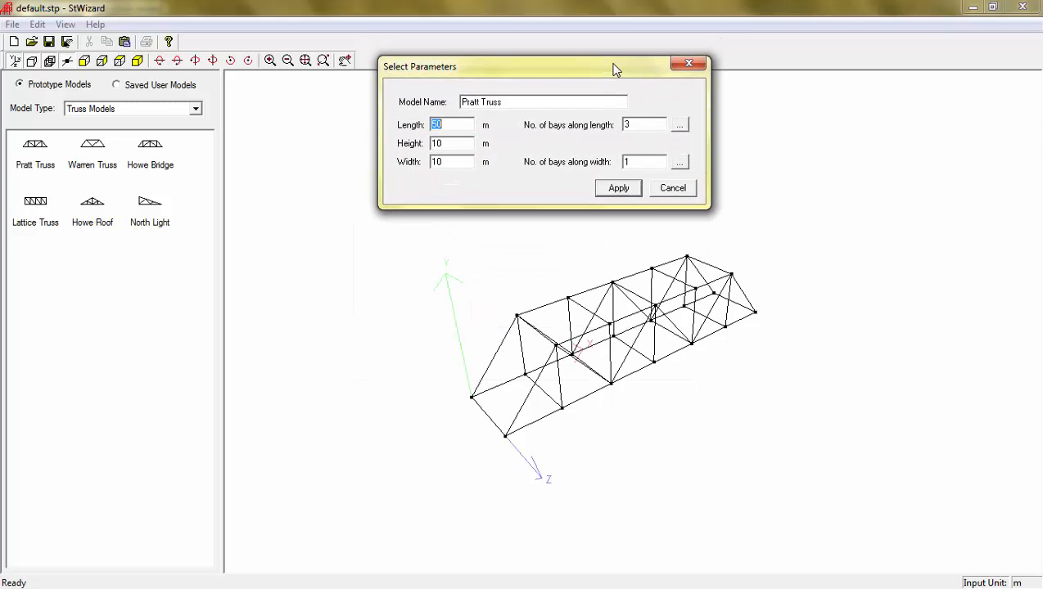
{"action": "double_click", "coordinate": [625, 124]}
{"action": "type", "text": "5"}
{"action": "double_click", "coordinate": [640, 162]}
{"action": "left_click", "coordinate": [618, 188]}
{"action": "left_click", "coordinate": [617, 188]}
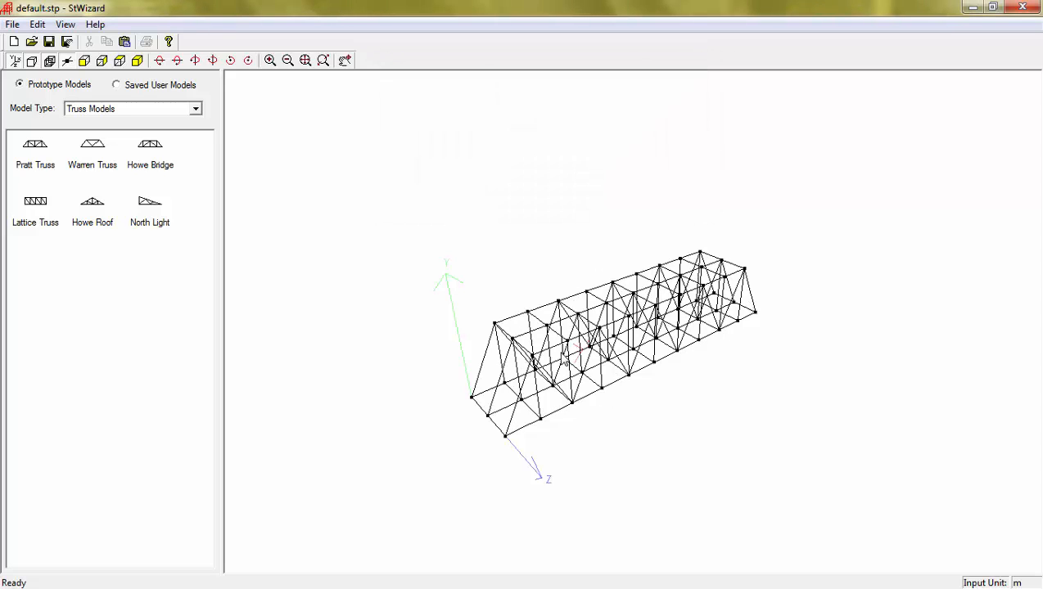
Keep the truss width at 20 m and lengthen it to 150 m.
{"action": "double_click", "coordinate": [567, 334]}
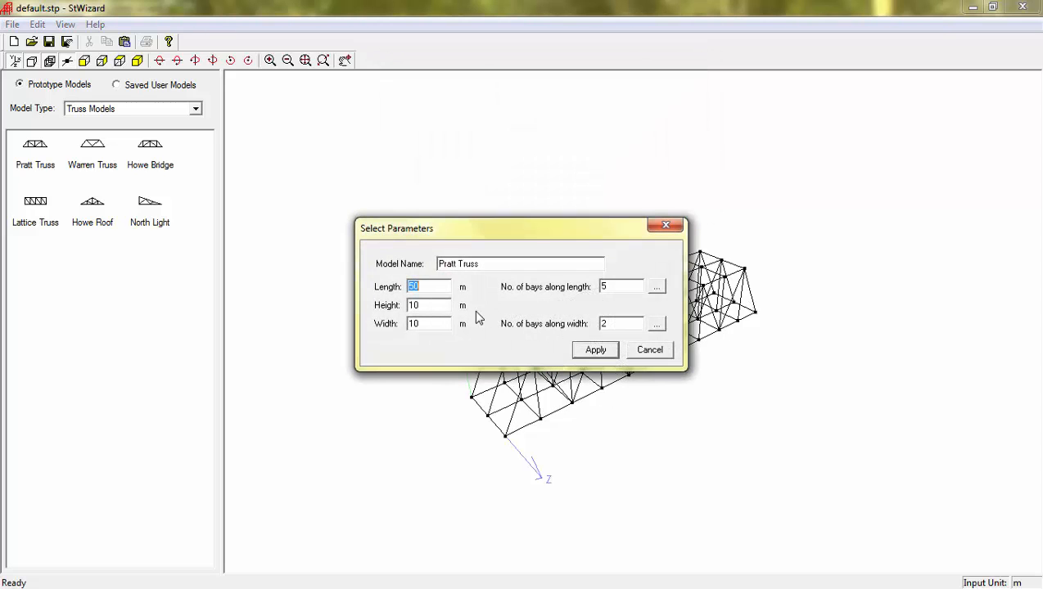
{"action": "left_click", "coordinate": [432, 323]}
{"action": "left_click_drag", "start_coordinate": [432, 323], "coordinate": [399, 323]}
{"action": "left_click", "coordinate": [411, 305]}
{"action": "left_click_drag", "start_coordinate": [428, 289], "coordinate": [394, 283]}
{"action": "type", "text": "150"}
{"action": "left_click", "coordinate": [589, 350]}
Raise the truss height to 20 m and orbit the view to inspect it.
{"action": "double_click", "coordinate": [599, 350]}
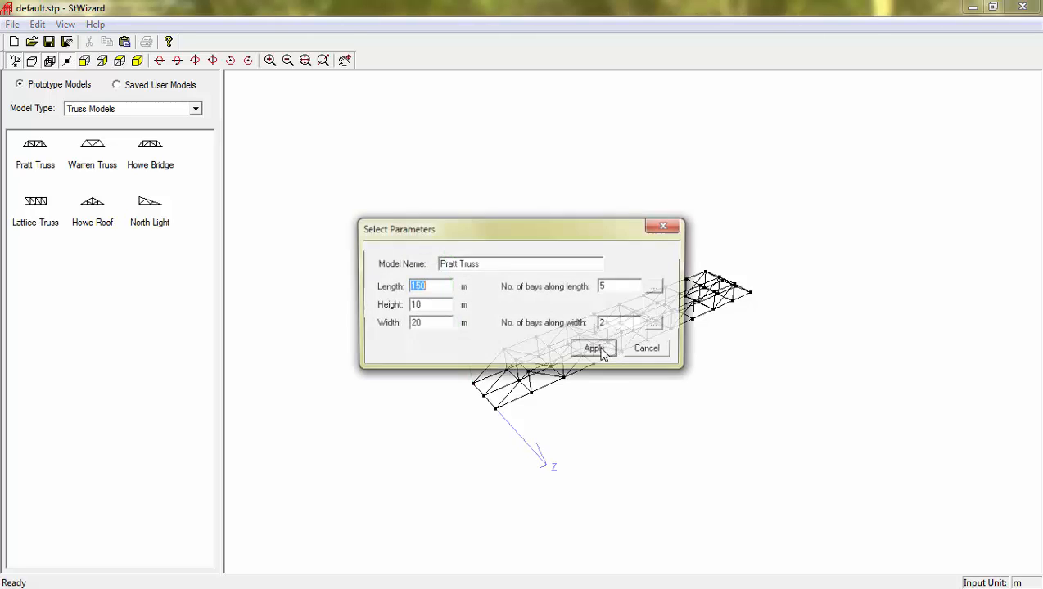
{"action": "left_click_drag", "start_coordinate": [428, 305], "coordinate": [413, 305]}
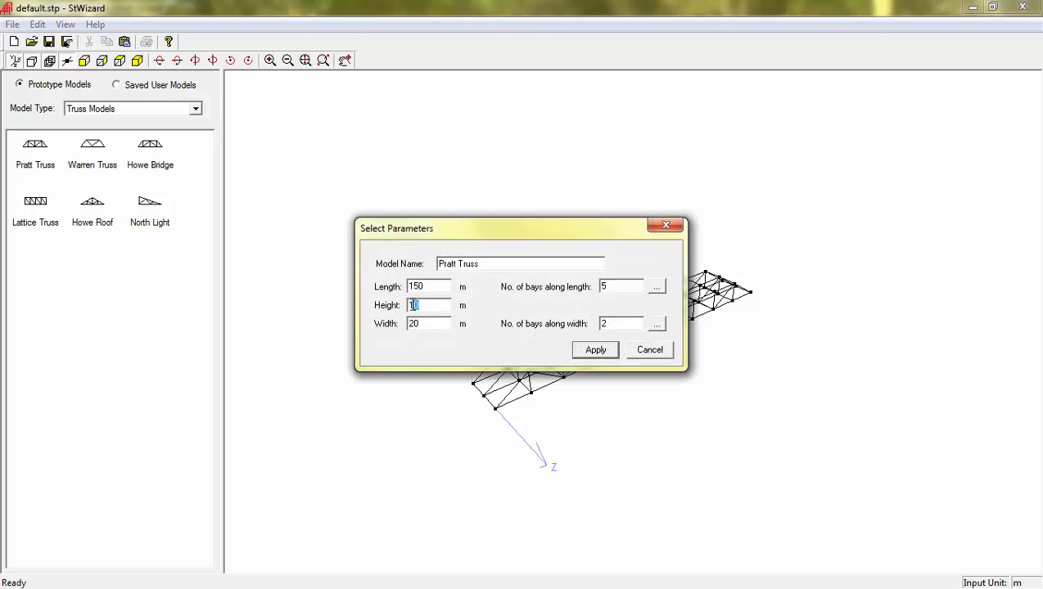
{"action": "type", "text": "20"}
{"action": "left_click", "coordinate": [598, 352]}
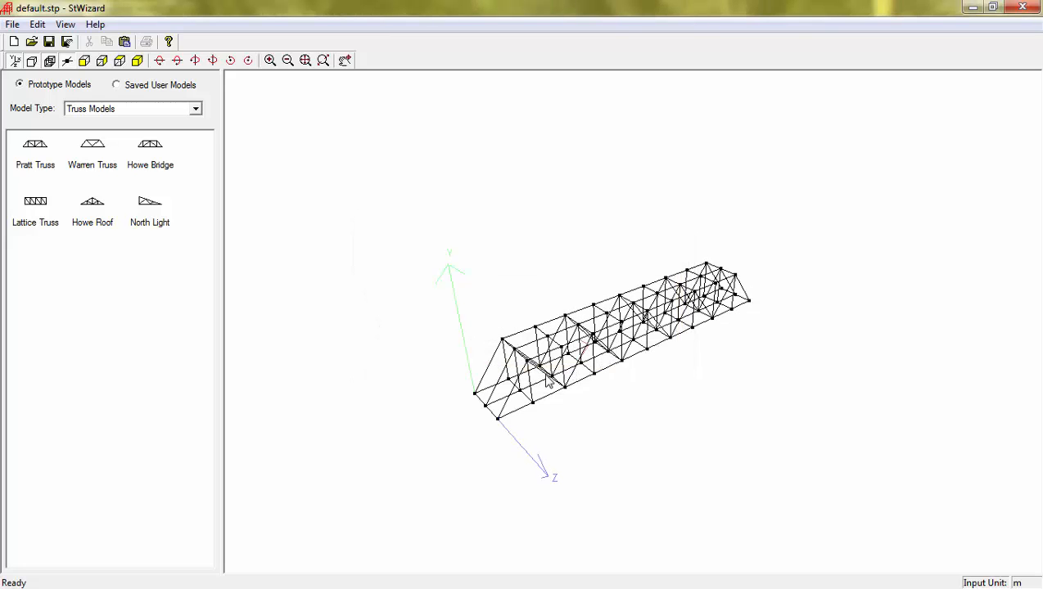
{"action": "left_click_drag", "start_coordinate": [535, 387], "coordinate": [758, 375]}
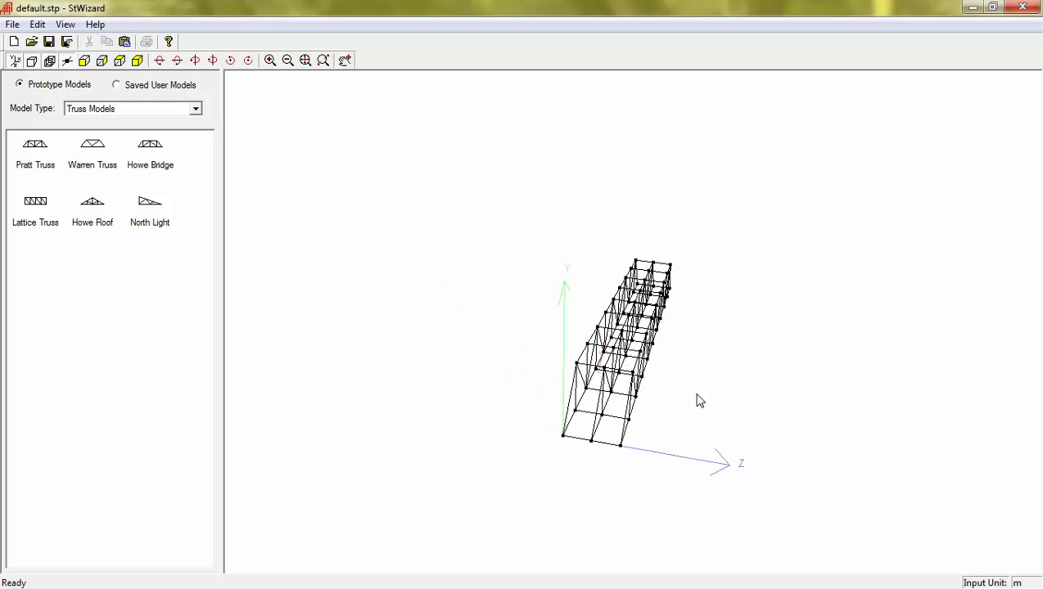
{"action": "left_click_drag", "start_coordinate": [698, 401], "coordinate": [442, 342]}
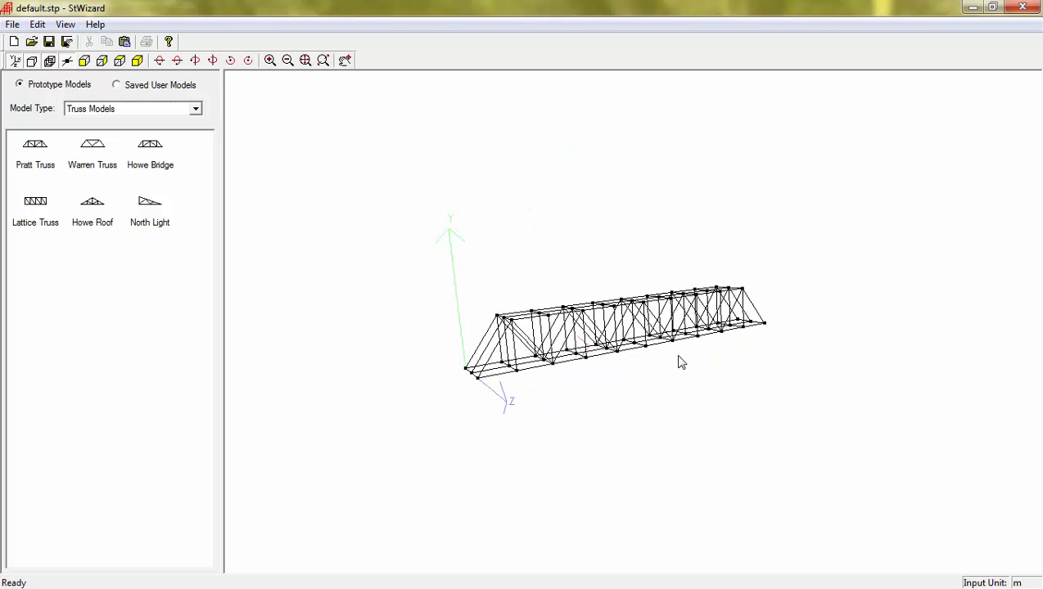
{"action": "left_click_drag", "start_coordinate": [678, 356], "coordinate": [480, 321]}
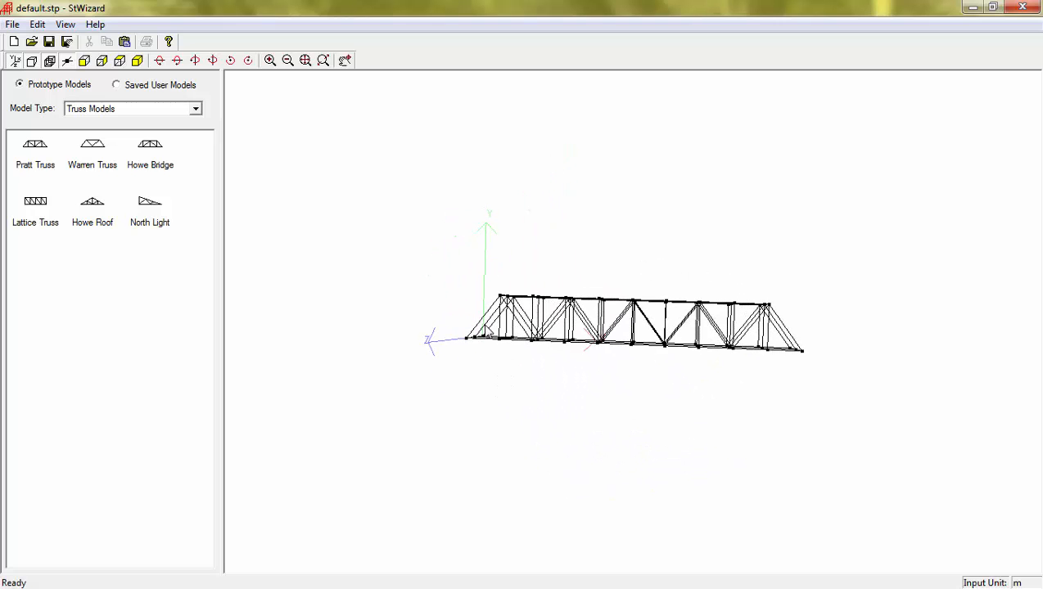
Generate a default Warren Truss, 4 by 1 bays, and orbit to inspect it.
{"action": "left_click", "coordinate": [99, 154]}
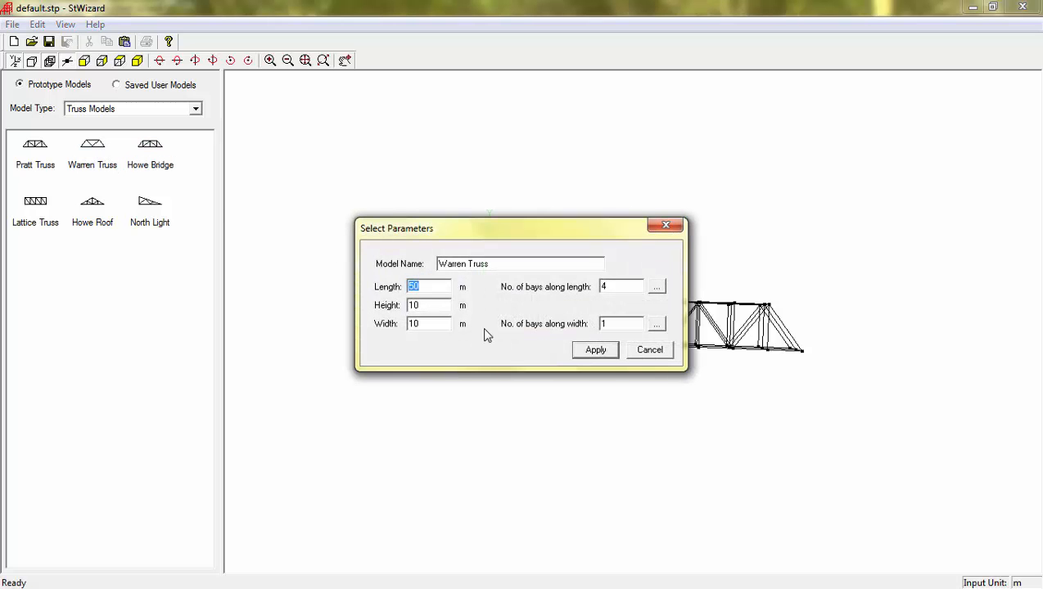
{"action": "left_click", "coordinate": [581, 353]}
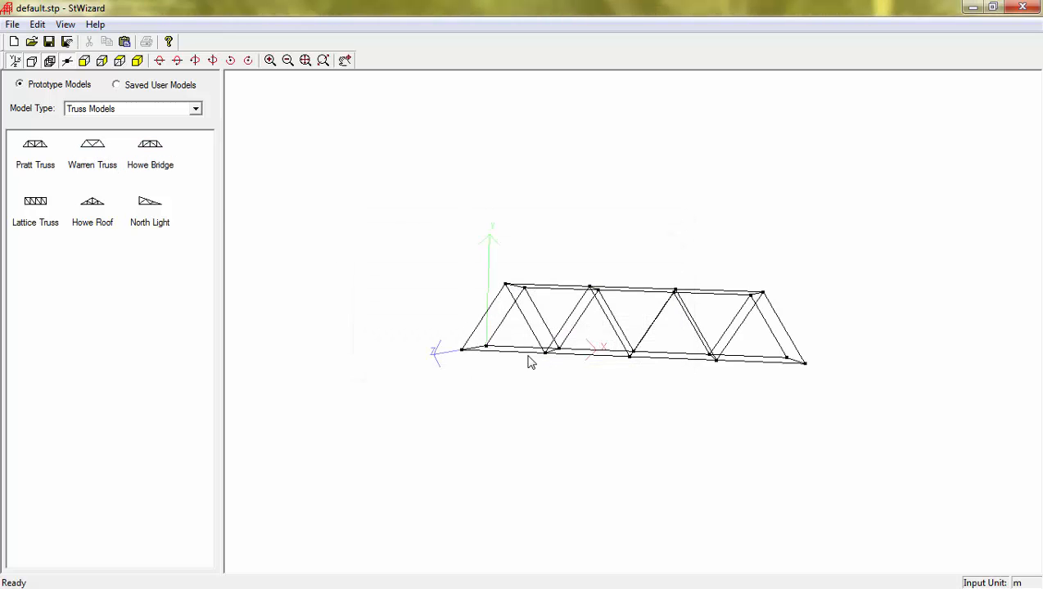
{"action": "left_click_drag", "start_coordinate": [530, 362], "coordinate": [784, 410]}
{"action": "left_click_drag", "start_coordinate": [502, 343], "coordinate": [693, 298]}
{"action": "left_click_drag", "start_coordinate": [575, 345], "coordinate": [421, 342]}
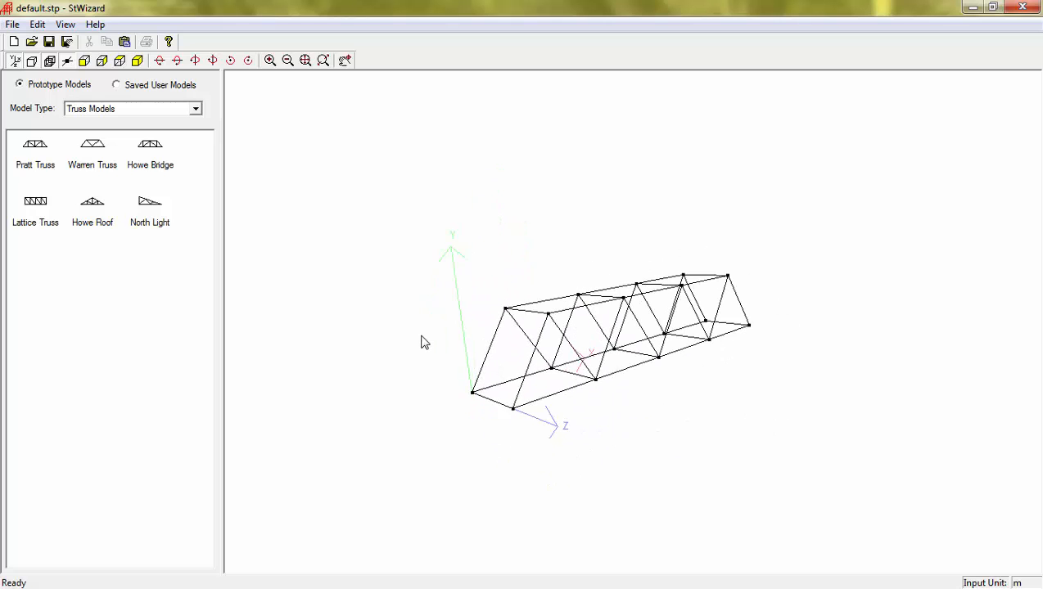
{"action": "left_click", "coordinate": [196, 109]}
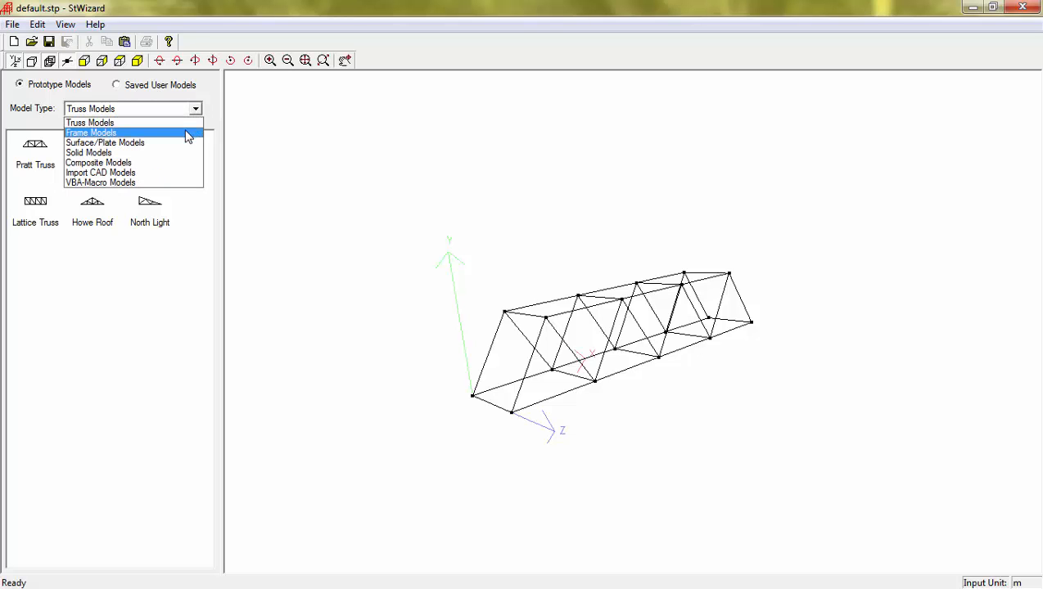
Switch to Frame Models, generate a default Bay Frame, and orbit to inspect it.
{"action": "left_click", "coordinate": [187, 132]}
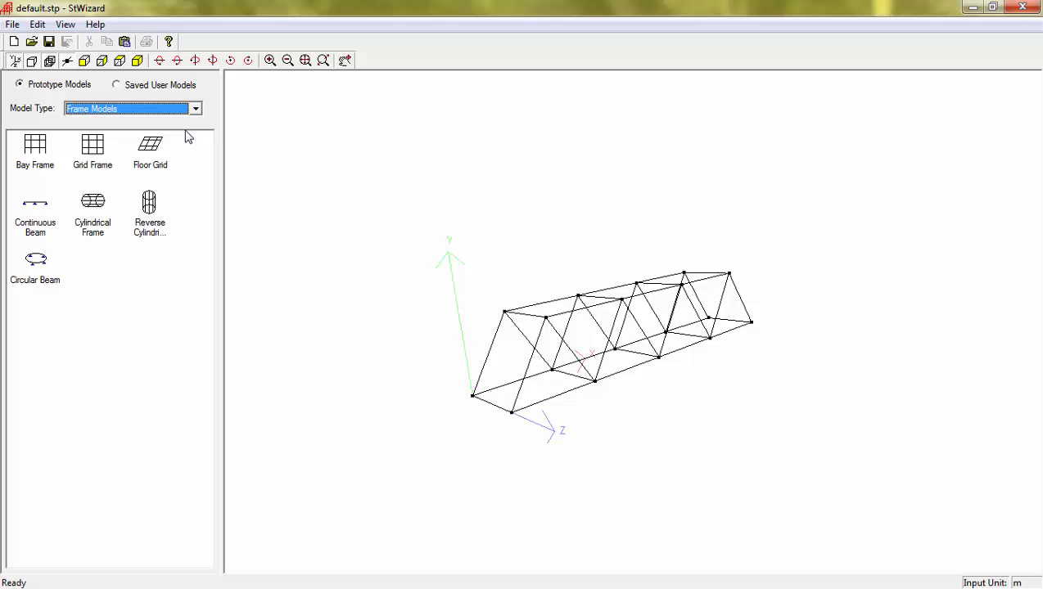
{"action": "left_click", "coordinate": [41, 154]}
{"action": "double_click", "coordinate": [44, 156]}
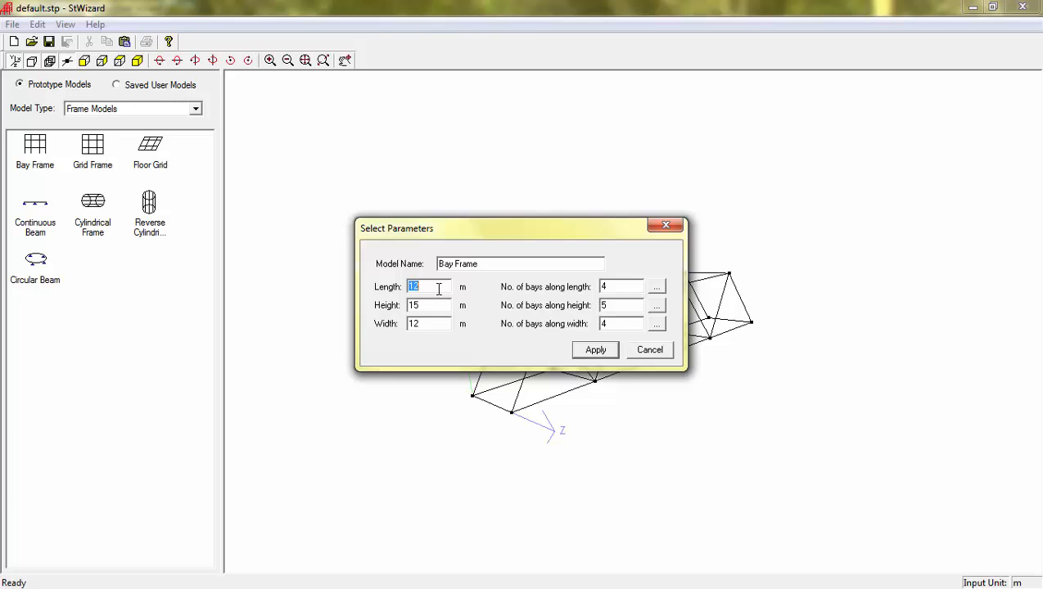
{"action": "left_click", "coordinate": [428, 306]}
{"action": "left_click", "coordinate": [429, 325]}
{"action": "left_click", "coordinate": [615, 306]}
{"action": "left_click", "coordinate": [610, 351]}
{"action": "left_click_drag", "start_coordinate": [599, 360], "coordinate": [803, 408]}
{"action": "left_click_drag", "start_coordinate": [608, 373], "coordinate": [866, 303]}
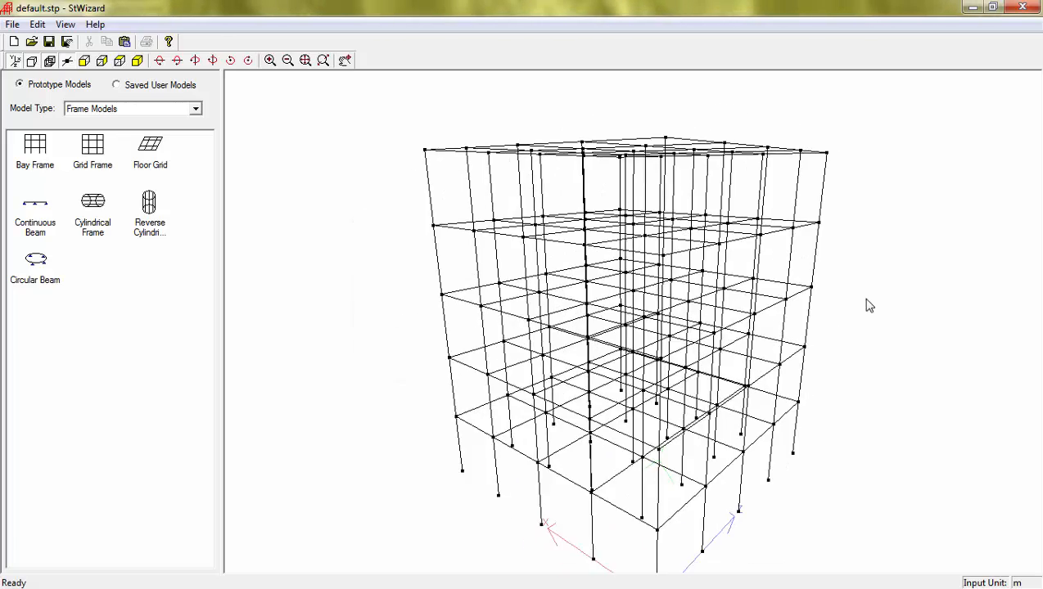
{"action": "left_click_drag", "start_coordinate": [673, 318], "coordinate": [481, 435]}
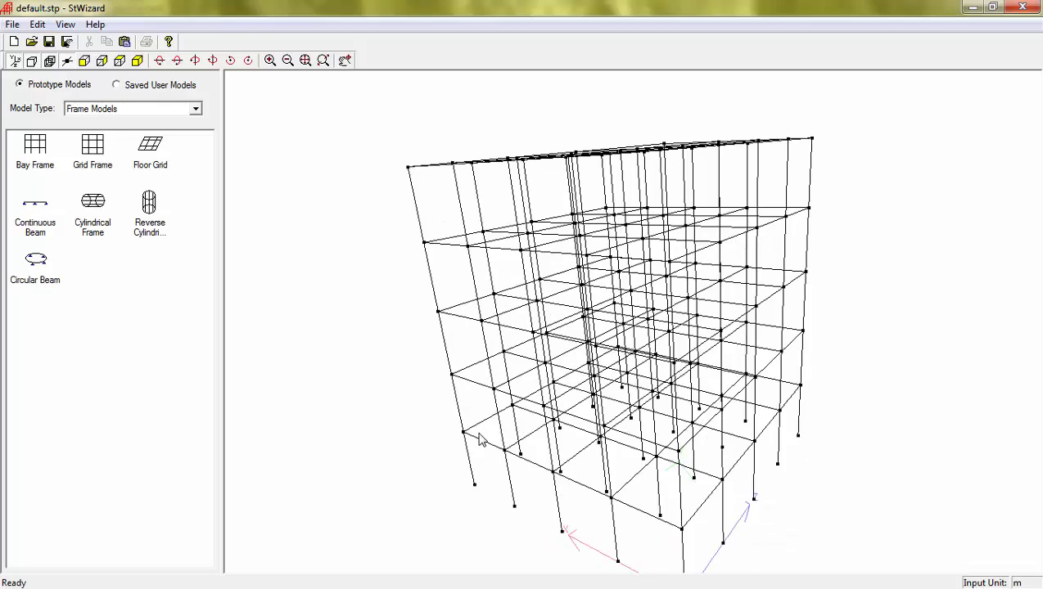
{"action": "left_click_drag", "start_coordinate": [454, 276], "coordinate": [502, 224]}
Set the bay frame to 3 bays along height and 2 along width, then orbit it.
{"action": "double_click", "coordinate": [502, 224]}
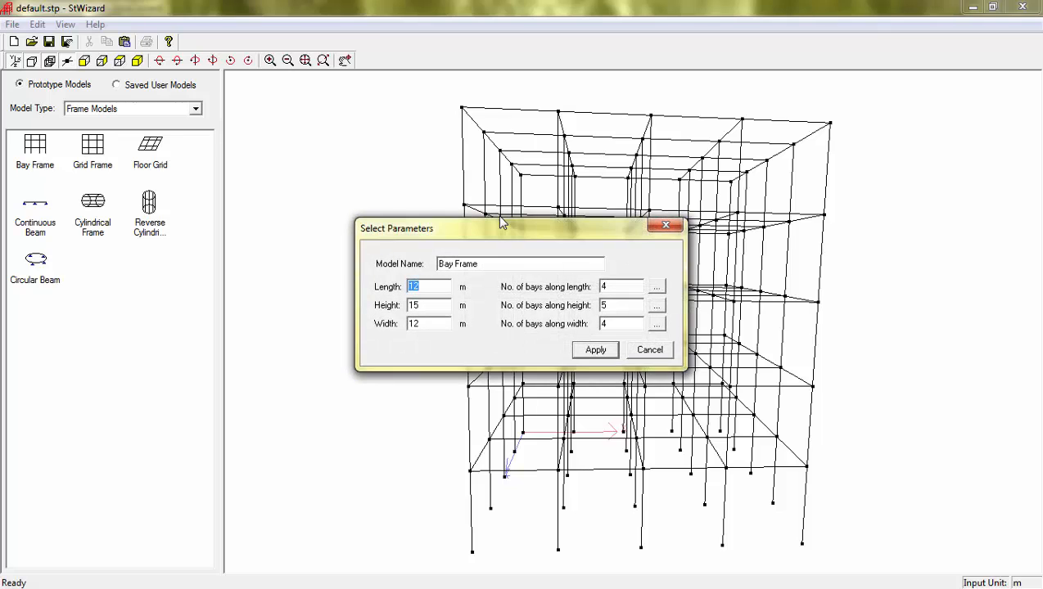
{"action": "double_click", "coordinate": [595, 305]}
{"action": "type", "text": "3"}
{"action": "double_click", "coordinate": [602, 286]}
{"action": "double_click", "coordinate": [602, 324]}
{"action": "type", "text": "2"}
{"action": "left_click", "coordinate": [601, 350]}
{"action": "left_click_drag", "start_coordinate": [571, 355], "coordinate": [678, 318]}
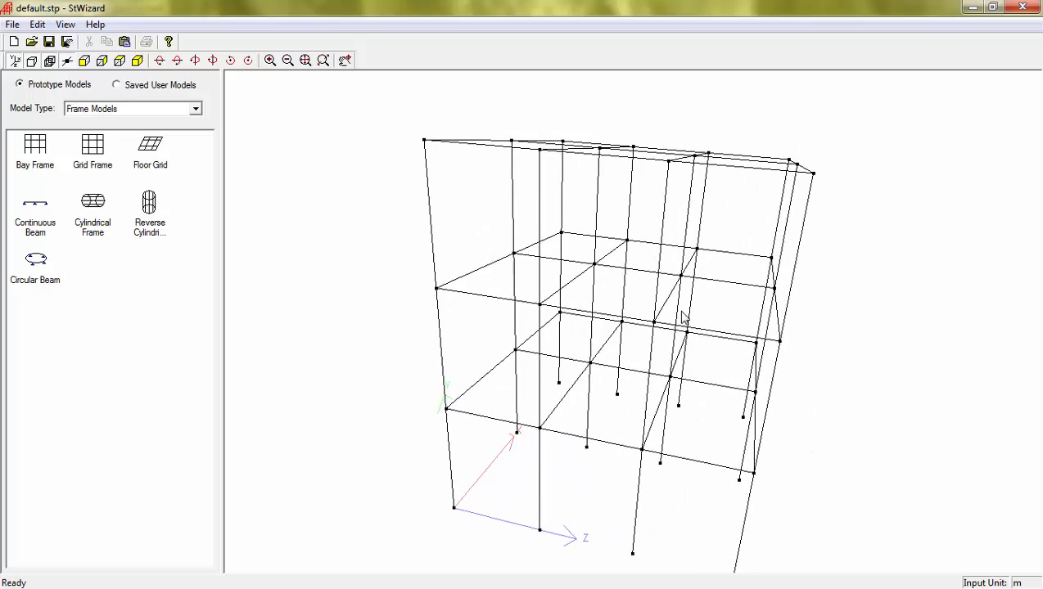
{"action": "left_click_drag", "start_coordinate": [612, 343], "coordinate": [576, 275]}
{"action": "left_click_drag", "start_coordinate": [745, 467], "coordinate": [574, 463]}
{"action": "left_click_drag", "start_coordinate": [804, 301], "coordinate": [568, 300]}
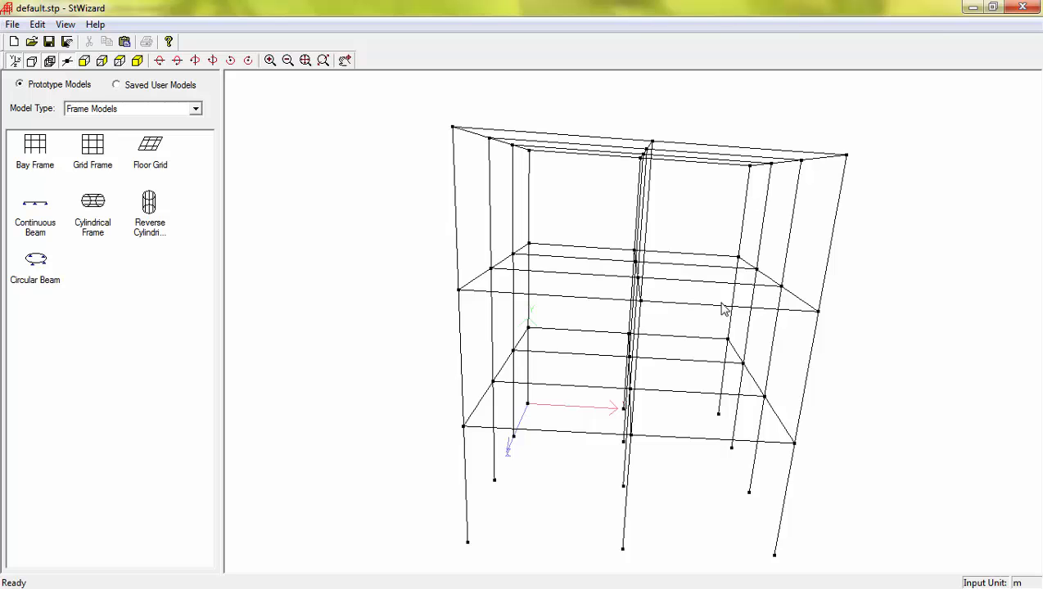
{"action": "left_click_drag", "start_coordinate": [722, 307], "coordinate": [666, 263]}
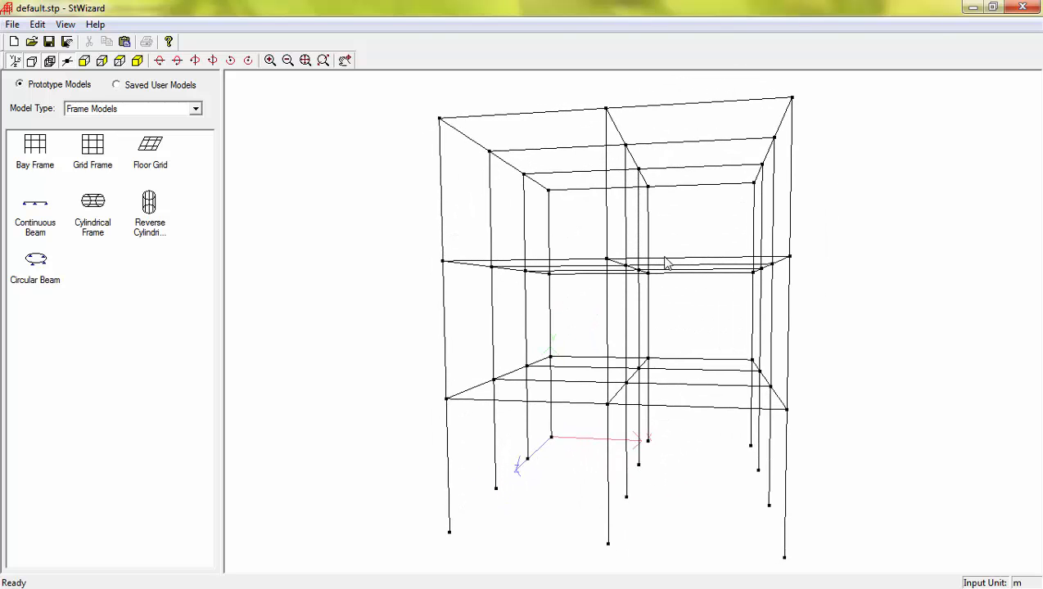
Generate a Cylindrical Frame with default parameters and orbit the view.
{"action": "left_click", "coordinate": [157, 227]}
{"action": "left_click", "coordinate": [92, 224]}
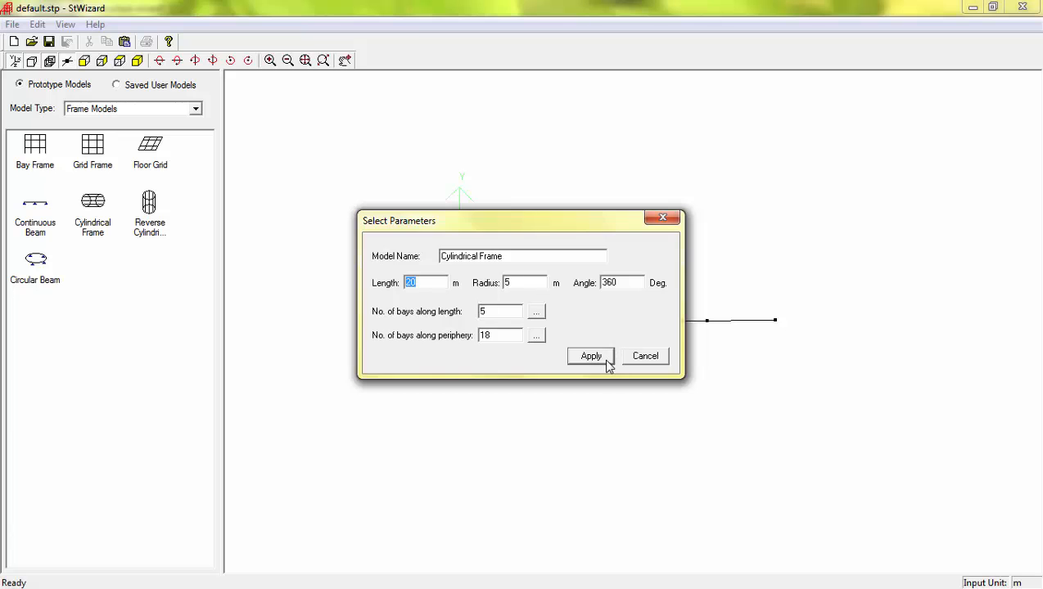
{"action": "left_click", "coordinate": [591, 356]}
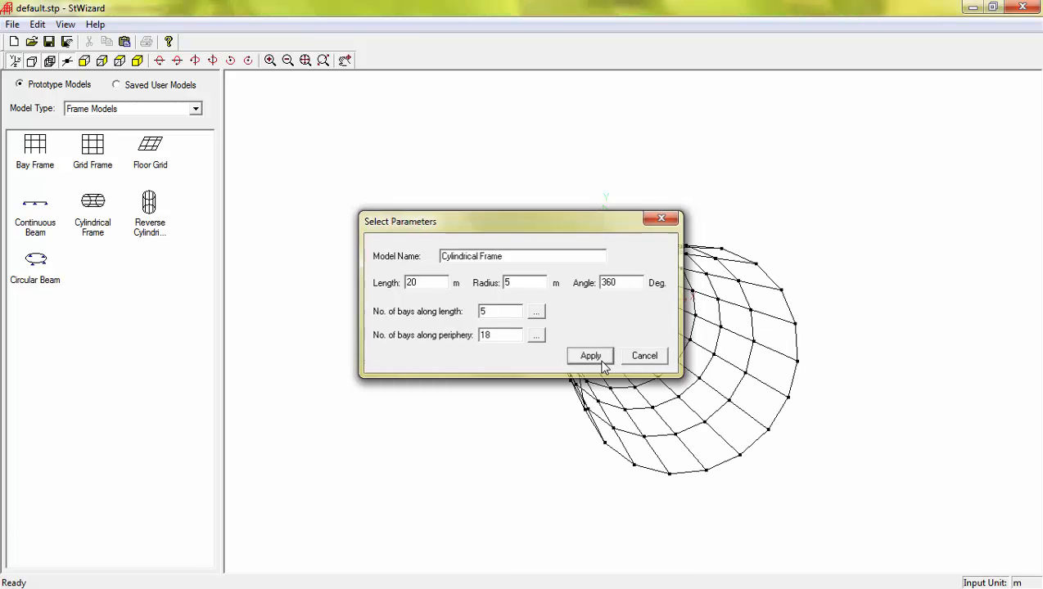
{"action": "left_click_drag", "start_coordinate": [638, 396], "coordinate": [540, 225]}
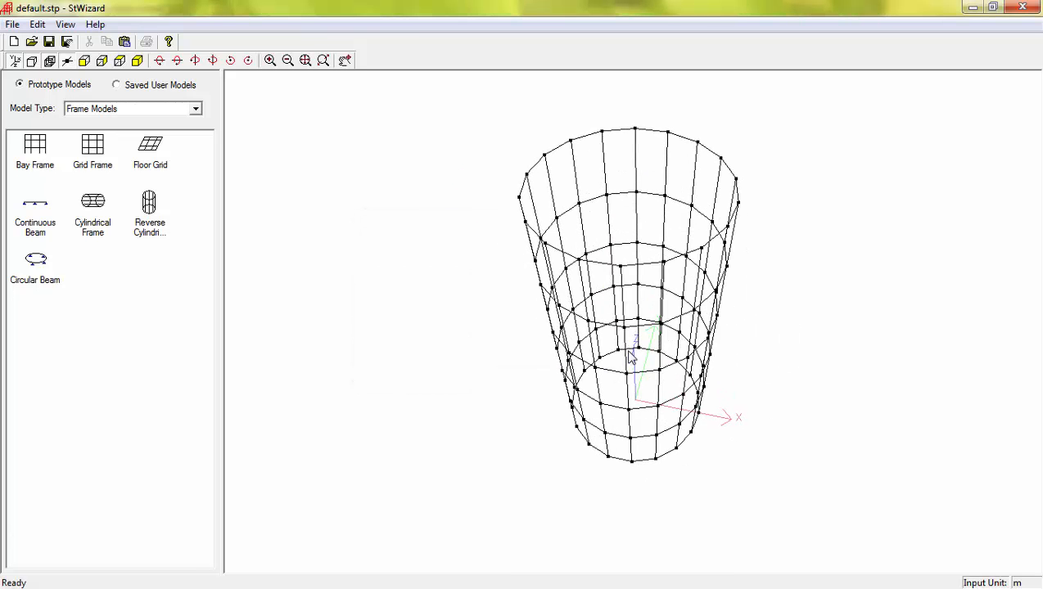
{"action": "left_click_drag", "start_coordinate": [629, 356], "coordinate": [525, 310]}
{"action": "left_click_drag", "start_coordinate": [567, 343], "coordinate": [731, 303]}
{"action": "left_click_drag", "start_coordinate": [603, 345], "coordinate": [659, 306]}
Set the cylinder length to 30 m with 6 bays along its length.
{"action": "double_click", "coordinate": [659, 306]}
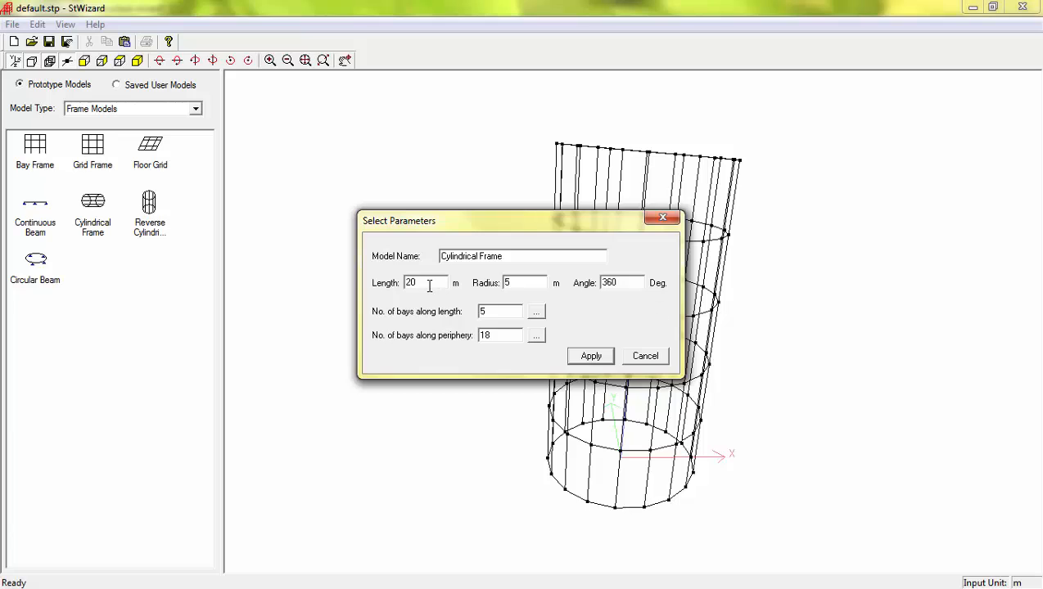
{"action": "type", "text": "3"}
{"action": "left_click_drag", "start_coordinate": [497, 311], "coordinate": [464, 310]}
{"action": "type", "text": "6"}
{"action": "left_click", "coordinate": [591, 355]}
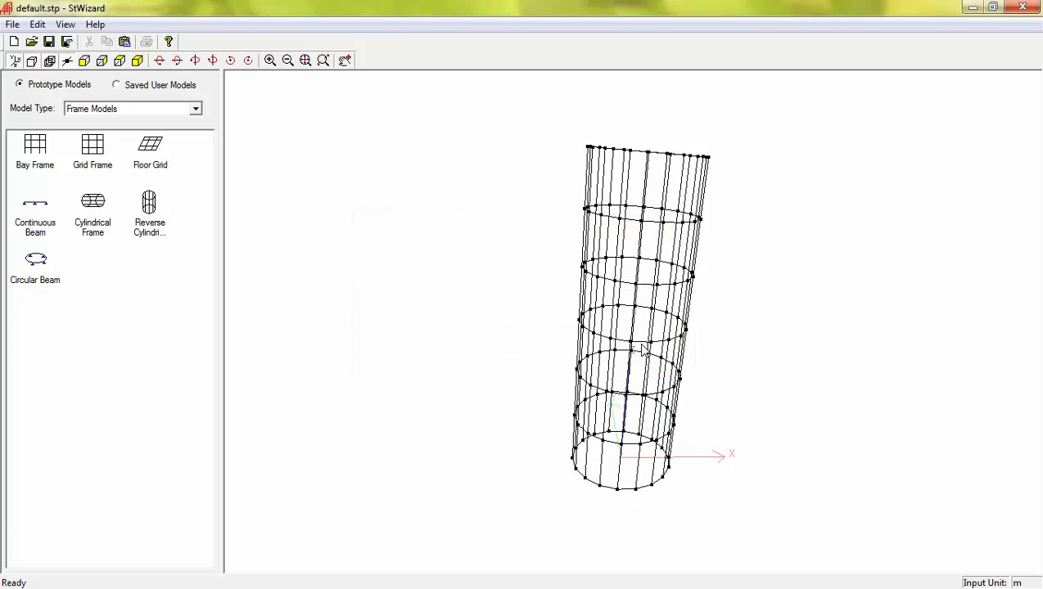
{"action": "left_click_drag", "start_coordinate": [638, 344], "coordinate": [540, 352]}
{"action": "left_click_drag", "start_coordinate": [688, 407], "coordinate": [547, 424]}
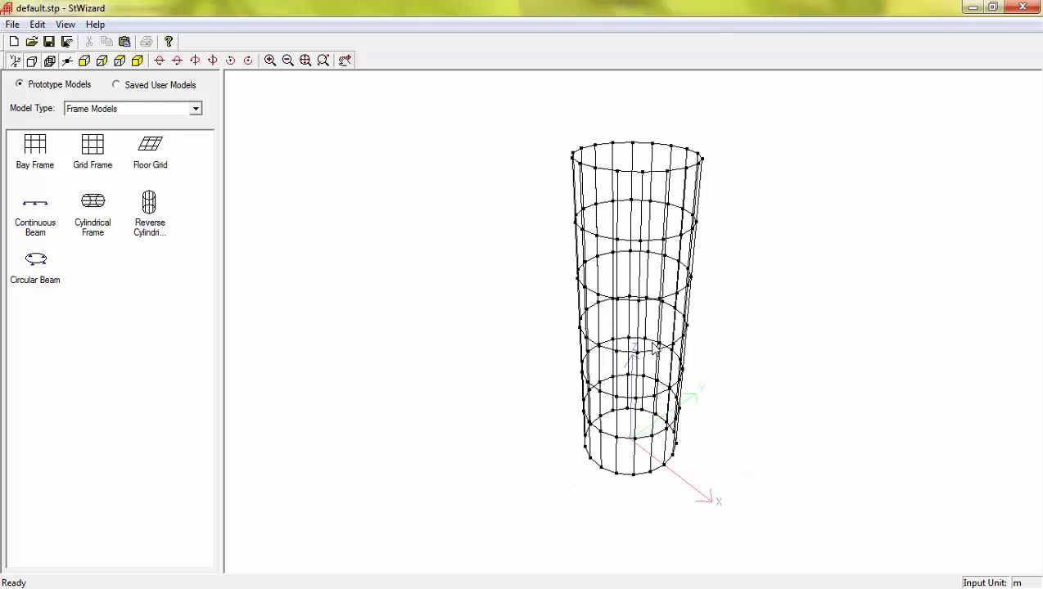
{"action": "left_click_drag", "start_coordinate": [652, 344], "coordinate": [528, 307]}
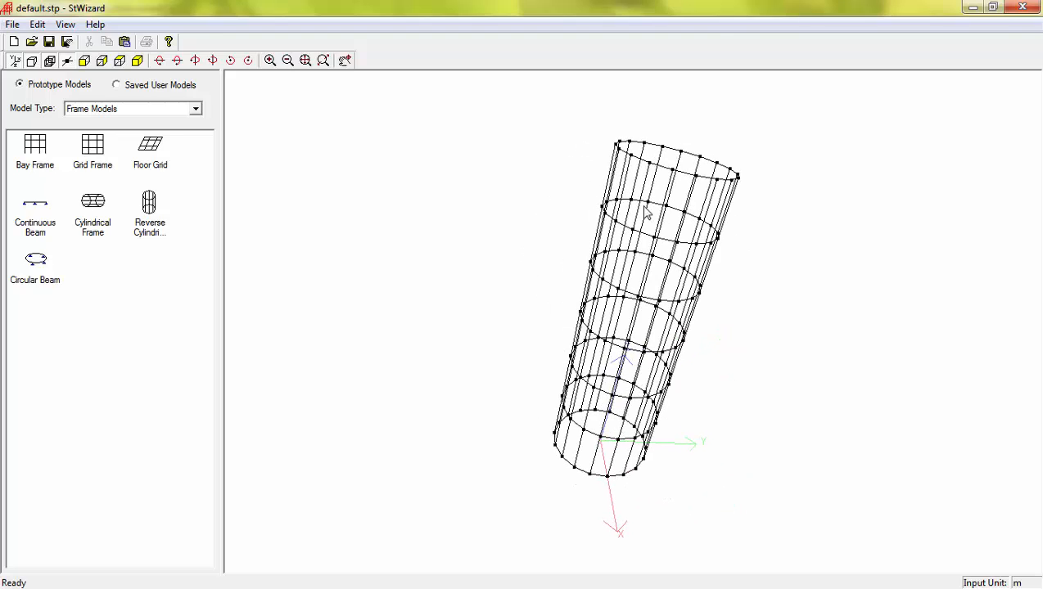
Change the sweep angle to 180° to make a half-cylinder and orbit it.
{"action": "double_click", "coordinate": [667, 191]}
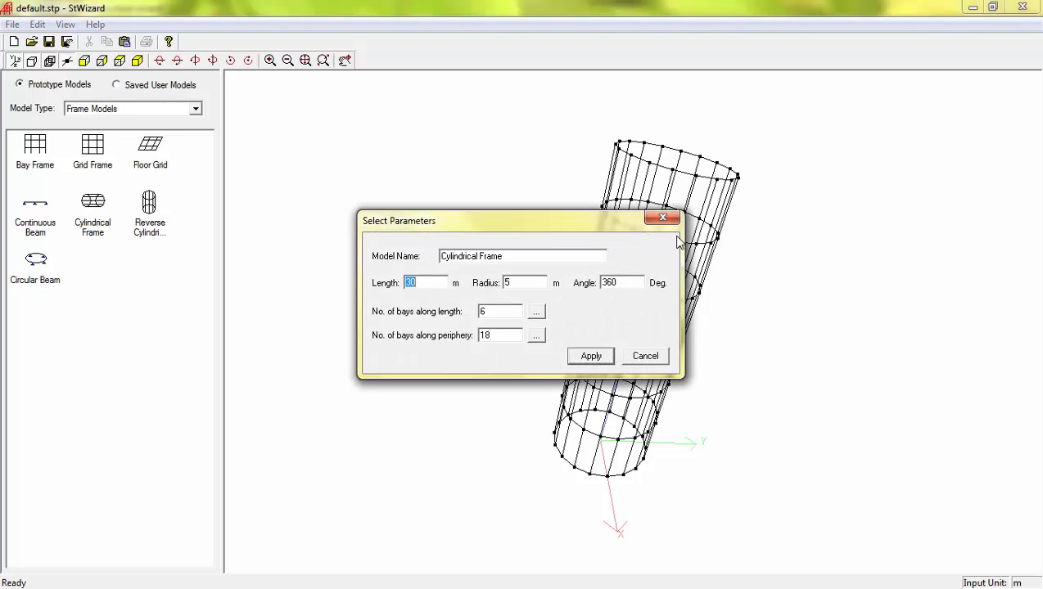
{"action": "double_click", "coordinate": [622, 283]}
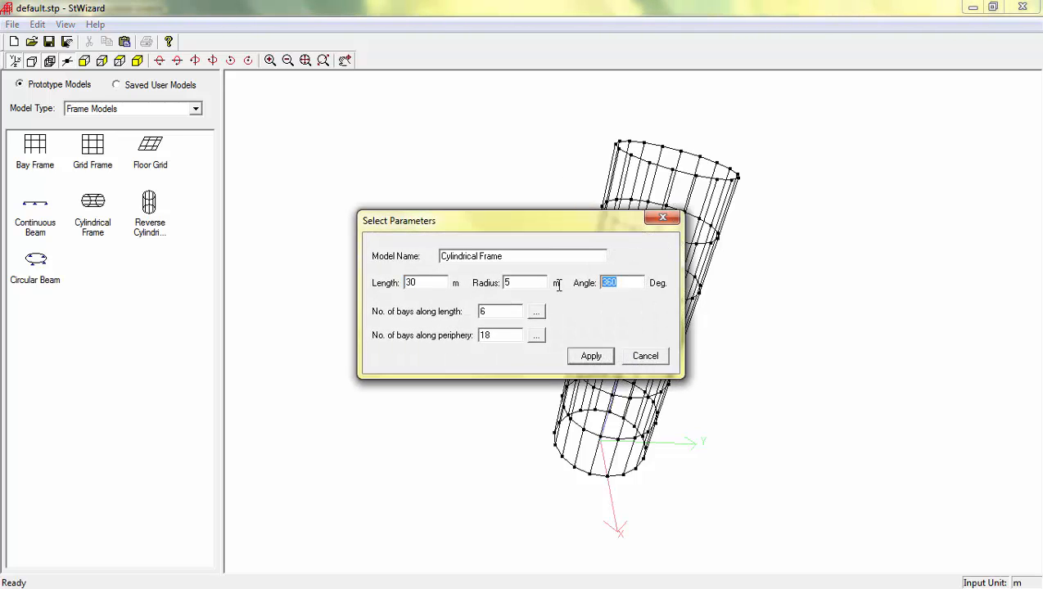
{"action": "type", "text": "180"}
{"action": "left_click", "coordinate": [596, 360]}
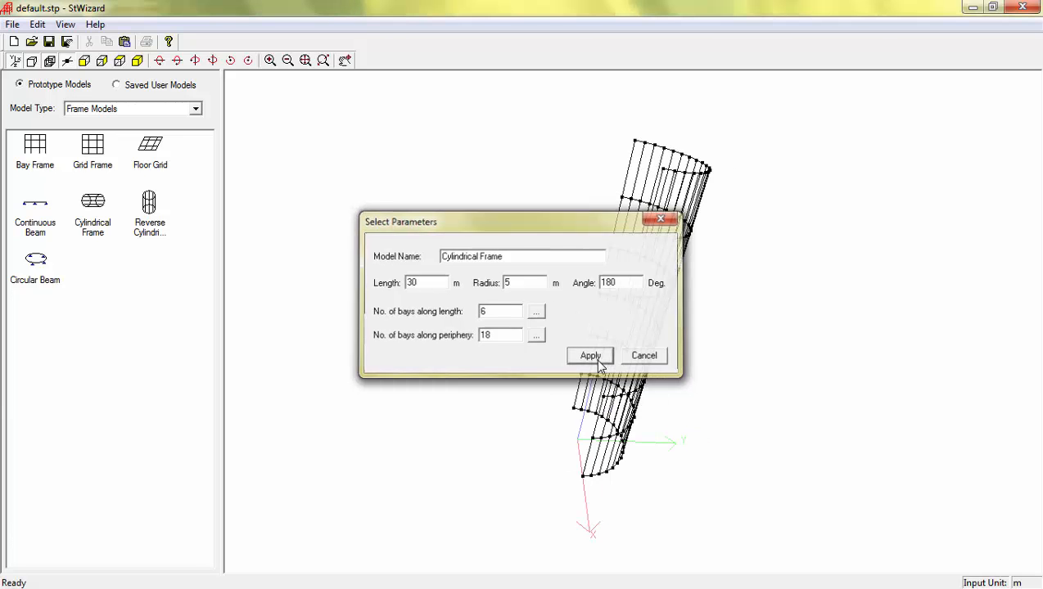
{"action": "left_click_drag", "start_coordinate": [563, 370], "coordinate": [467, 432]}
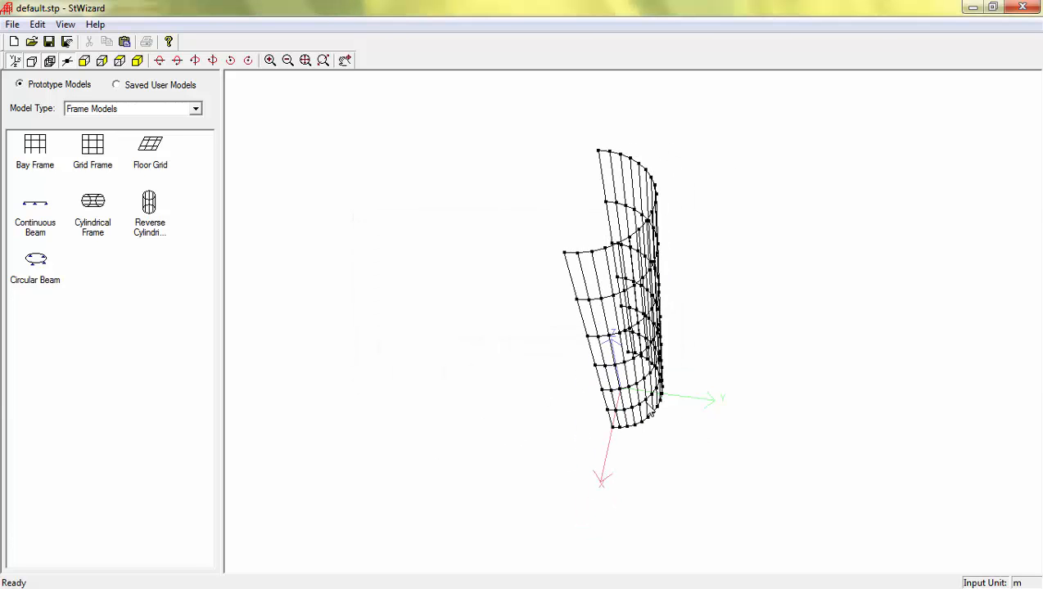
{"action": "double_click", "coordinate": [644, 403]}
{"action": "left_click", "coordinate": [643, 355]}
{"action": "left_click_drag", "start_coordinate": [646, 335], "coordinate": [488, 275]}
{"action": "left_click_drag", "start_coordinate": [673, 404], "coordinate": [534, 417]}
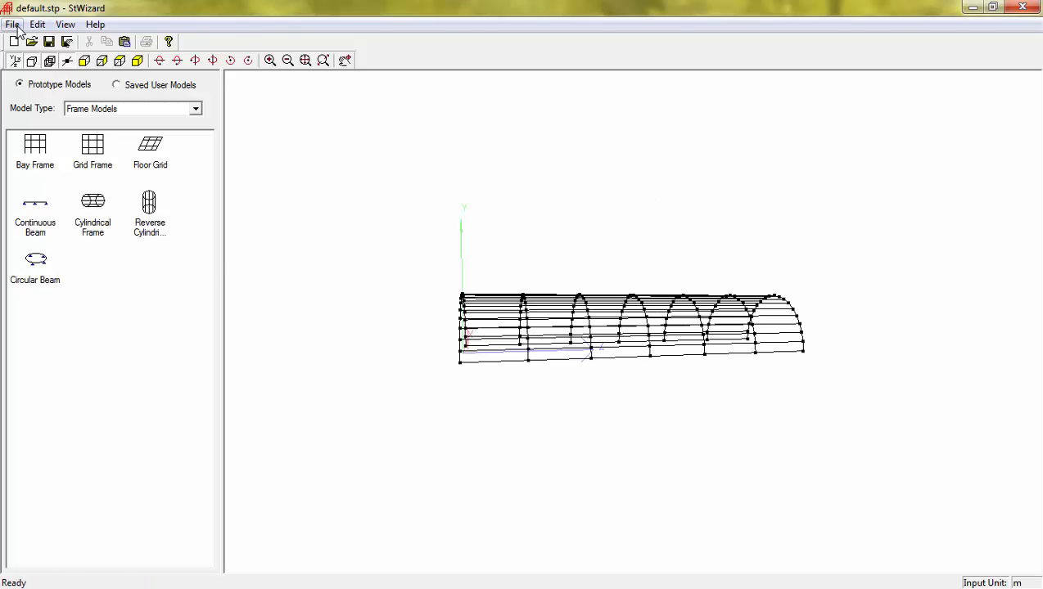
Merge the half-cylinder into the STAAD.Pro model with paste offsets X 5, Y 5, Z 0.
{"action": "left_click", "coordinate": [17, 27]}
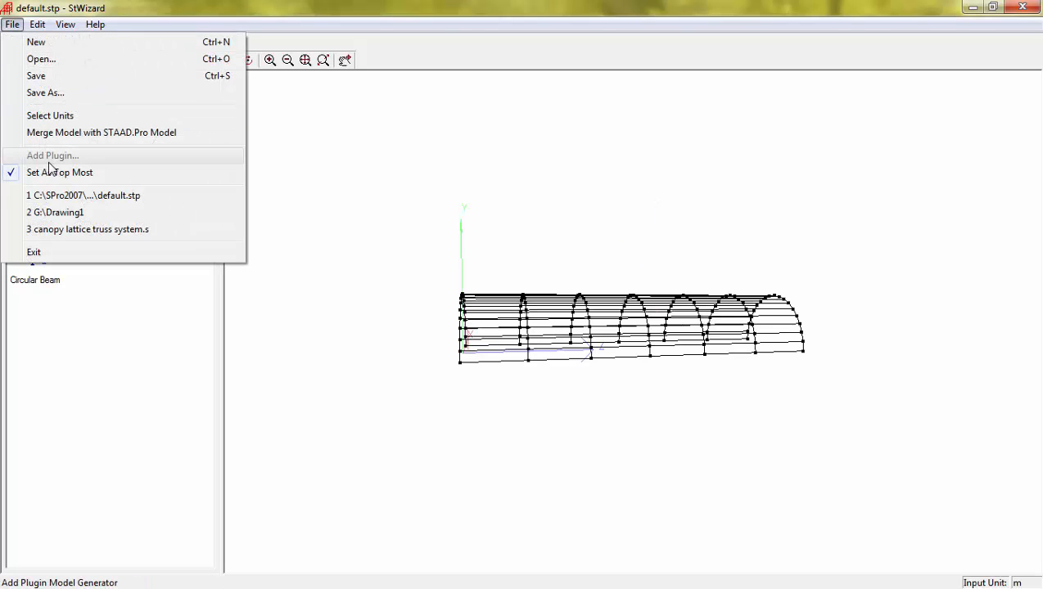
{"action": "left_click", "coordinate": [82, 133]}
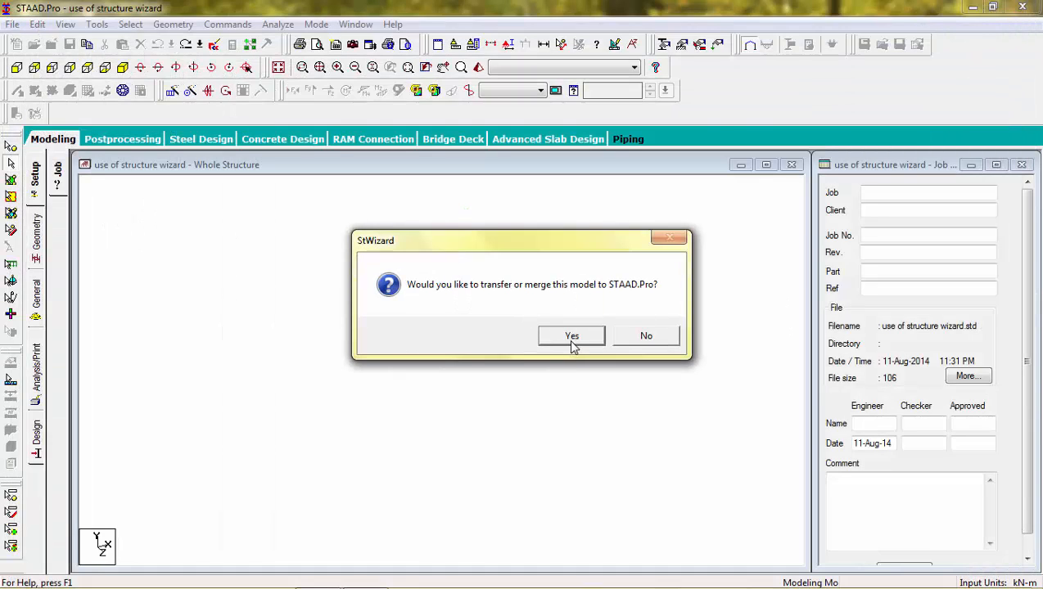
{"action": "left_click", "coordinate": [572, 342]}
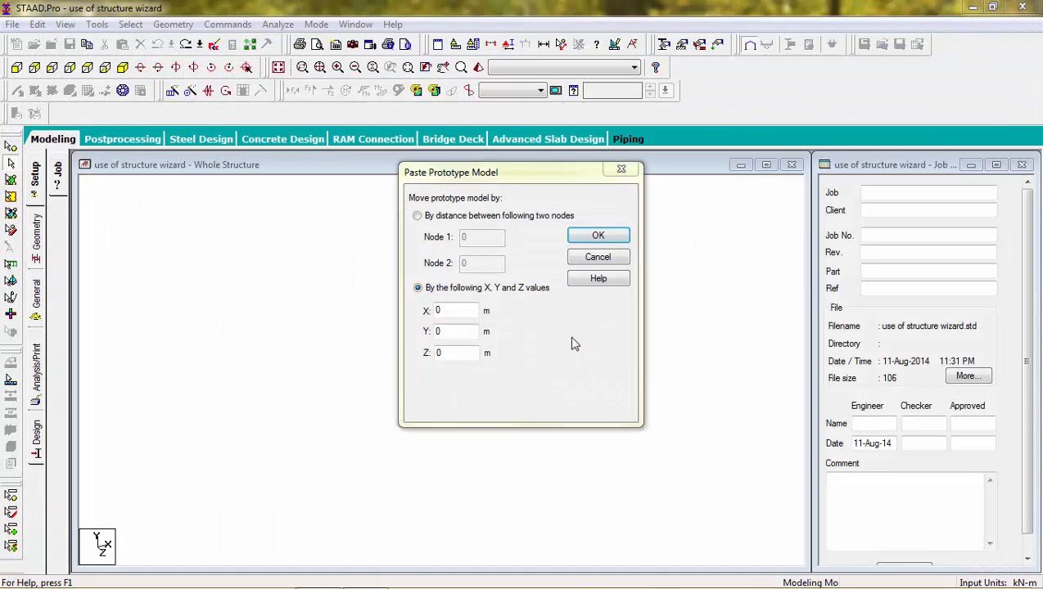
{"action": "left_click", "coordinate": [463, 310]}
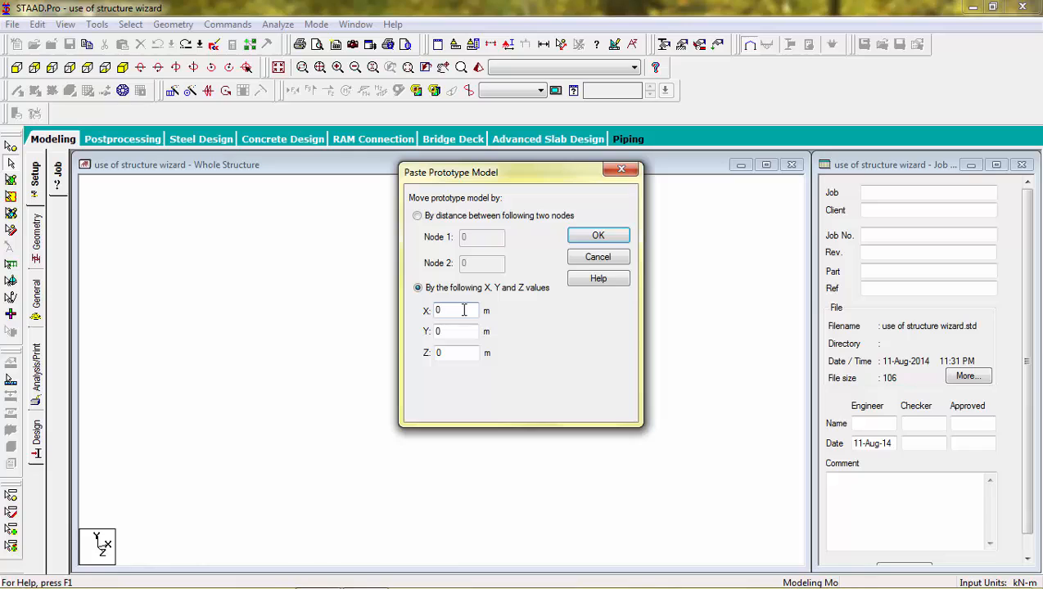
{"action": "left_click_drag", "start_coordinate": [453, 338], "coordinate": [425, 334]}
{"action": "type", "text": "5"}
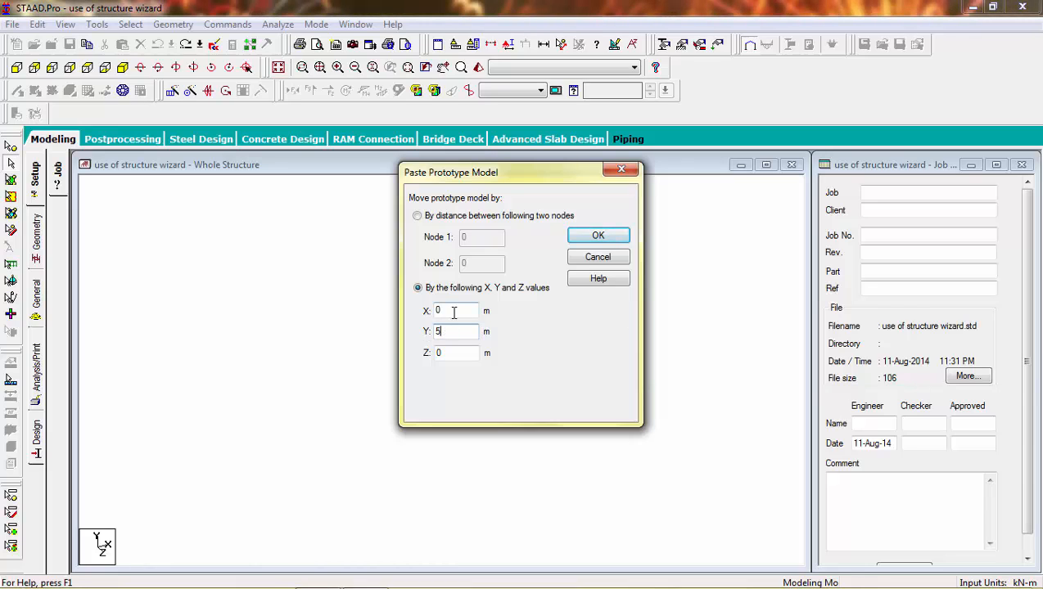
{"action": "left_click_drag", "start_coordinate": [449, 311], "coordinate": [420, 313]}
{"action": "key", "text": "Return"}
{"action": "double_click", "coordinate": [390, 272]}
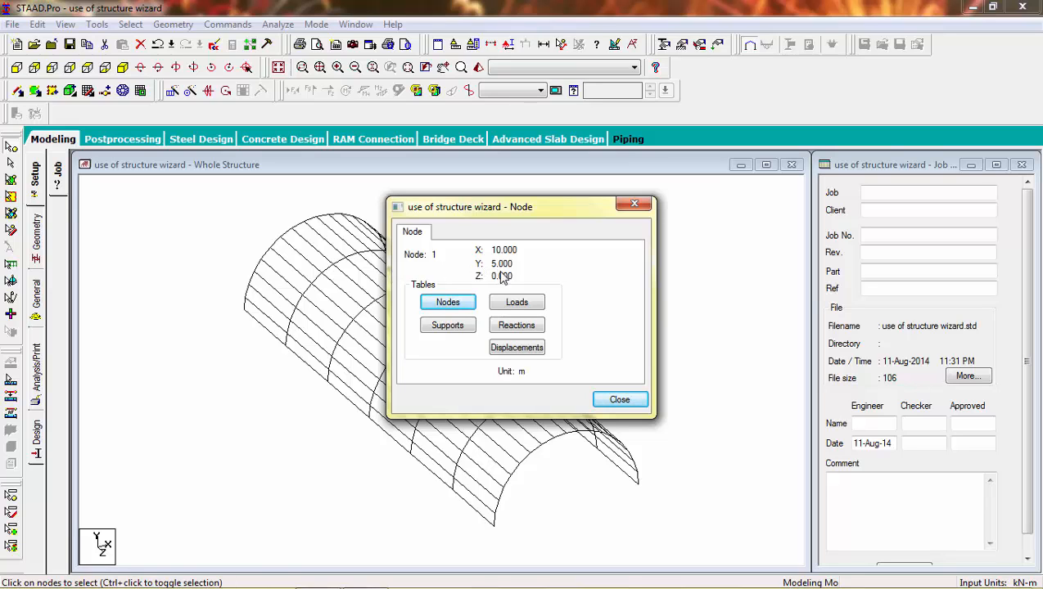
{"action": "left_click", "coordinate": [634, 203]}
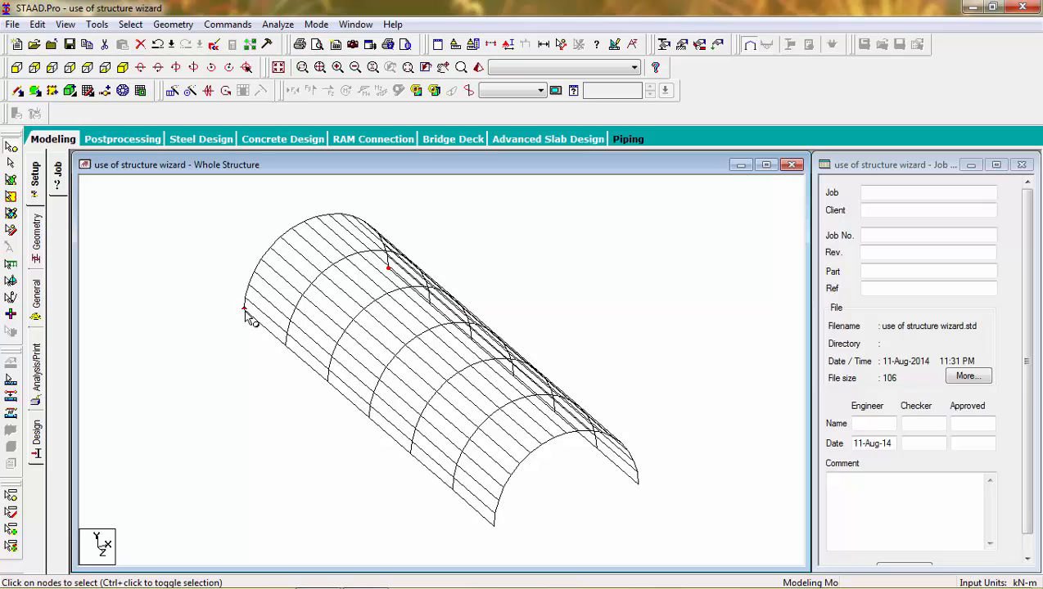
{"action": "double_click", "coordinate": [244, 310]}
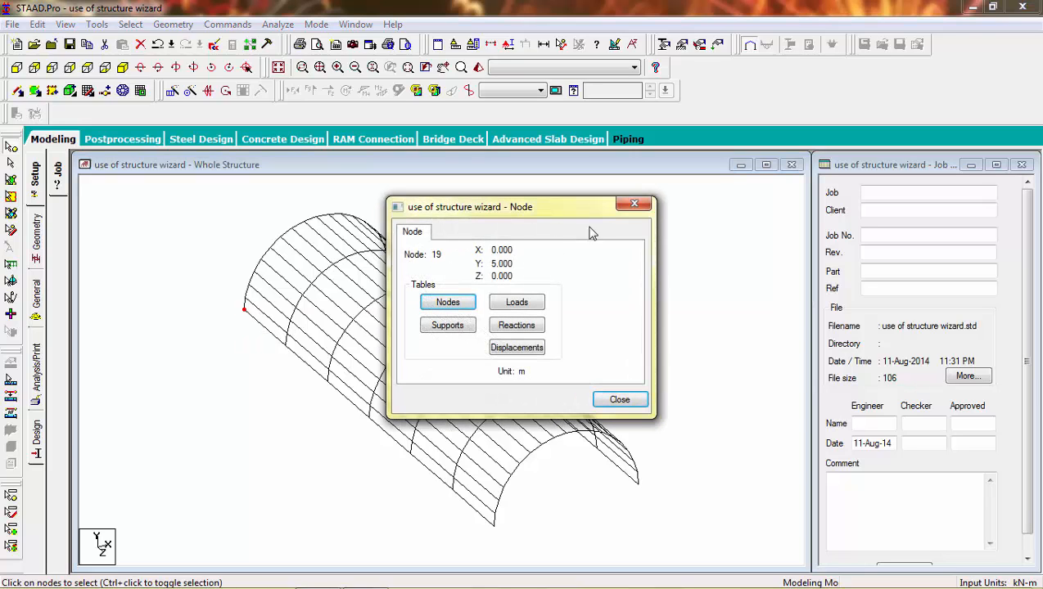
{"action": "left_click", "coordinate": [636, 205]}
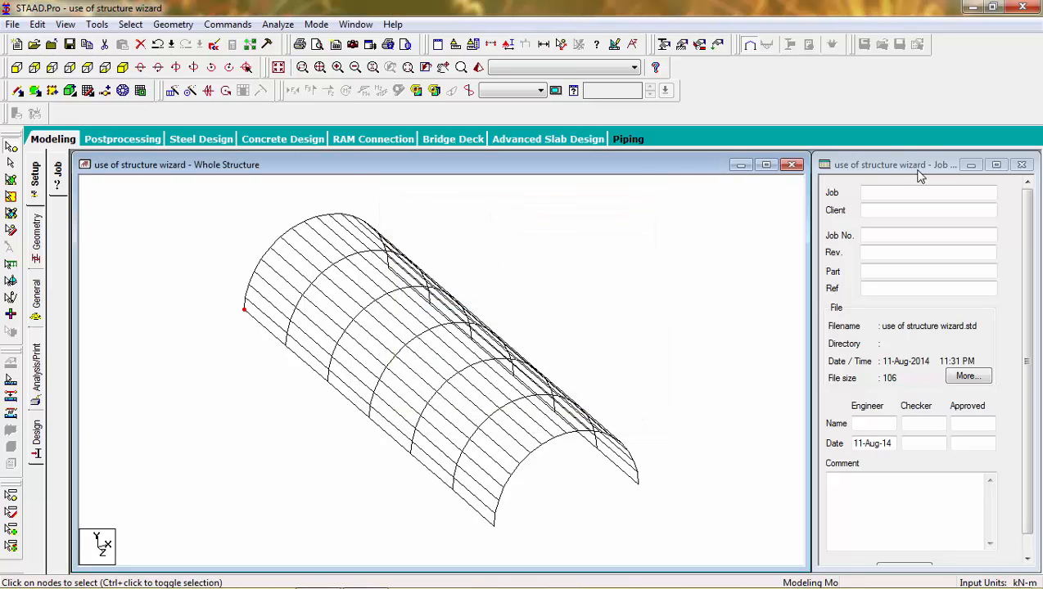
Add node 134 at X 0, Y 0, Z 0 in the Geometry page's Node table.
{"action": "left_click", "coordinate": [36, 237]}
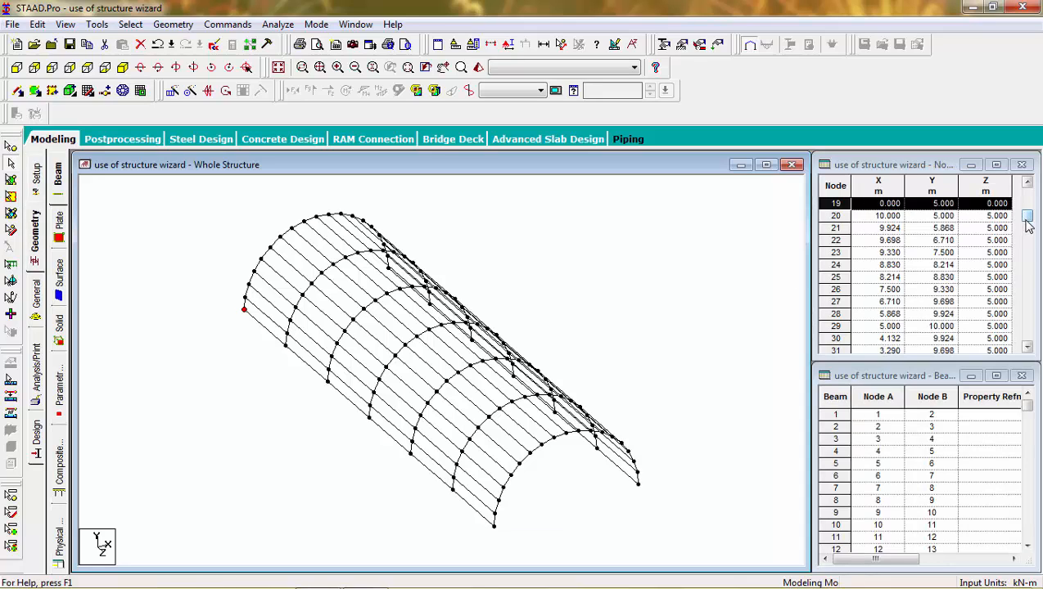
{"action": "left_click_drag", "start_coordinate": [1027, 216], "coordinate": [1025, 342]}
{"action": "left_click", "coordinate": [886, 341]}
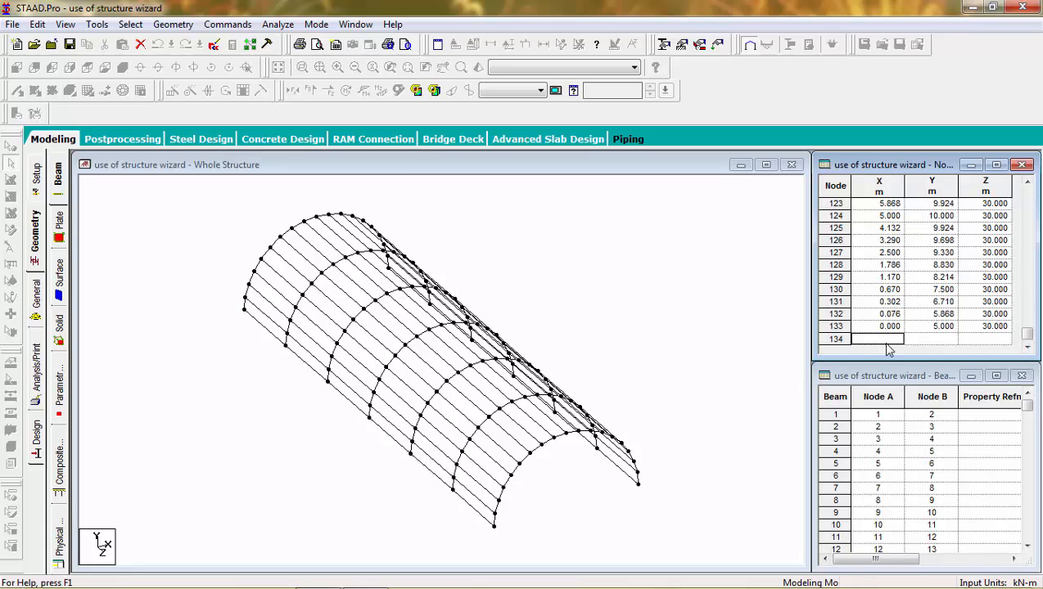
{"action": "type", "text": "0"}
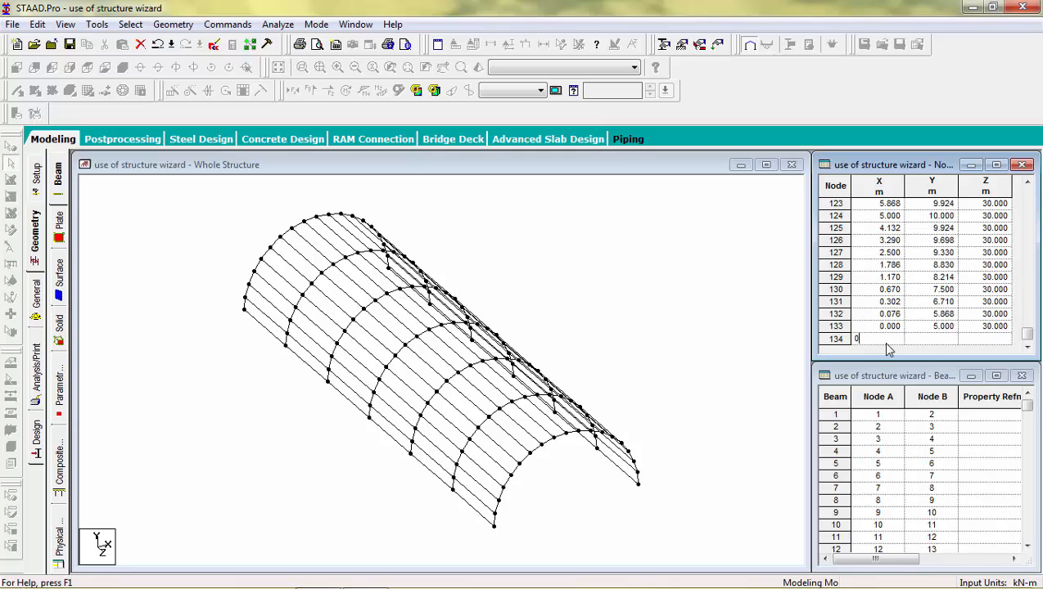
{"action": "key", "text": "Return"}
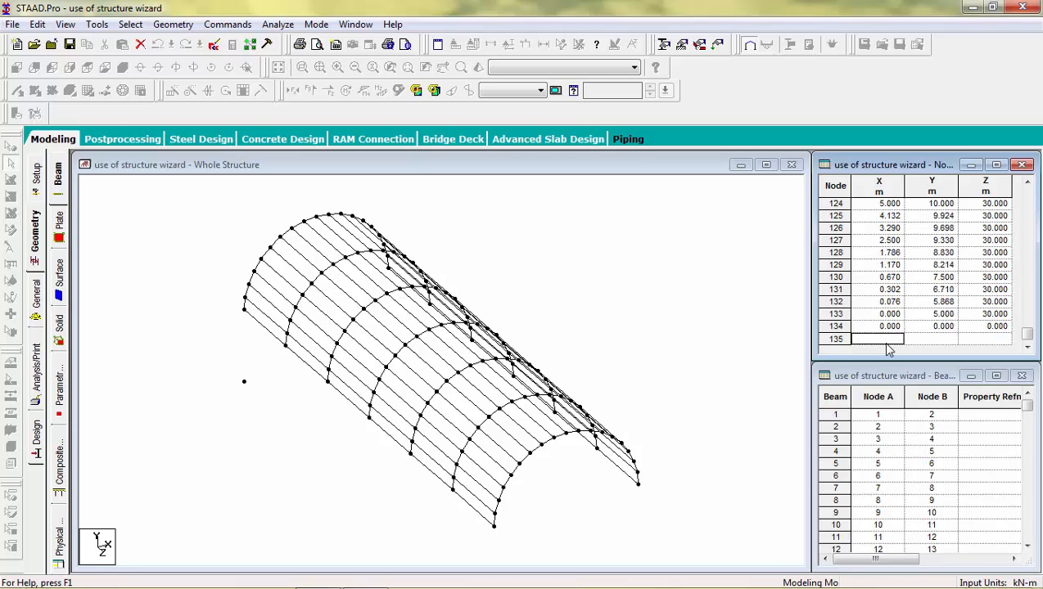
Draw a column beam from node 134 up to the frame node above it.
{"action": "left_click", "coordinate": [186, 241]}
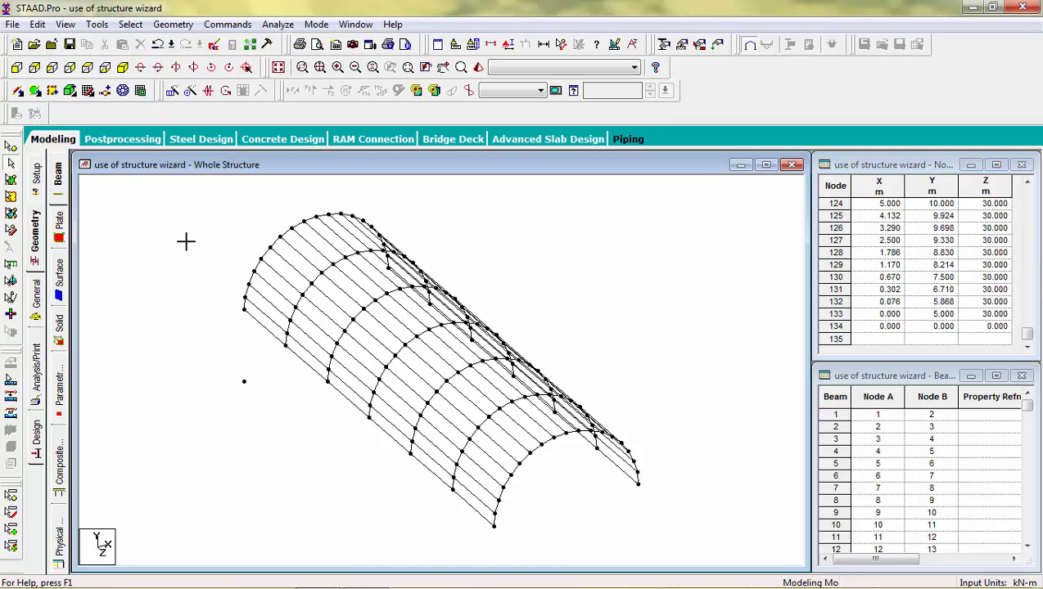
{"action": "left_click", "coordinate": [20, 88]}
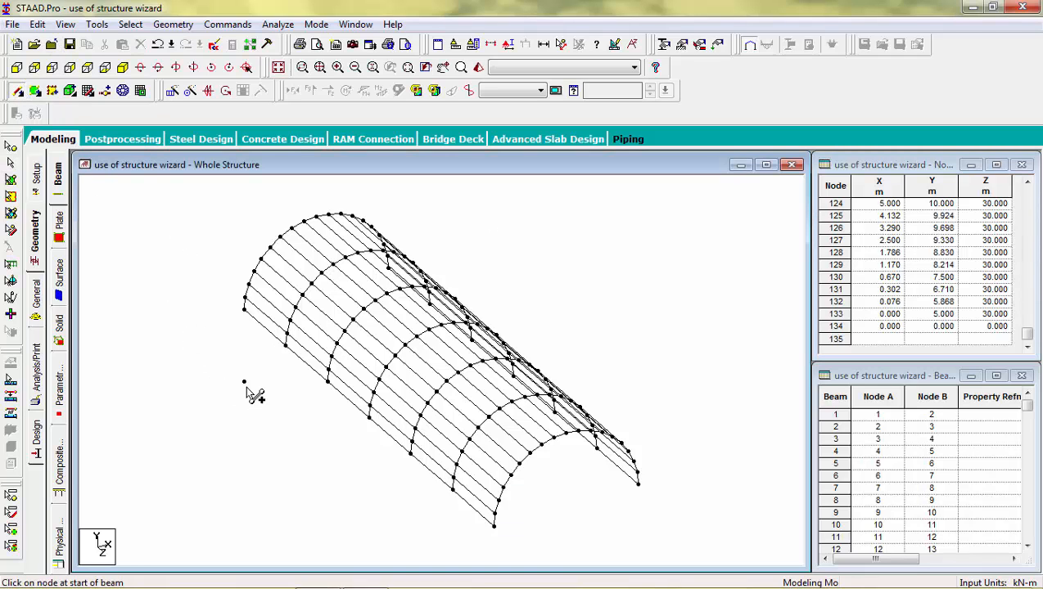
{"action": "left_click_drag", "start_coordinate": [245, 382], "coordinate": [244, 309]}
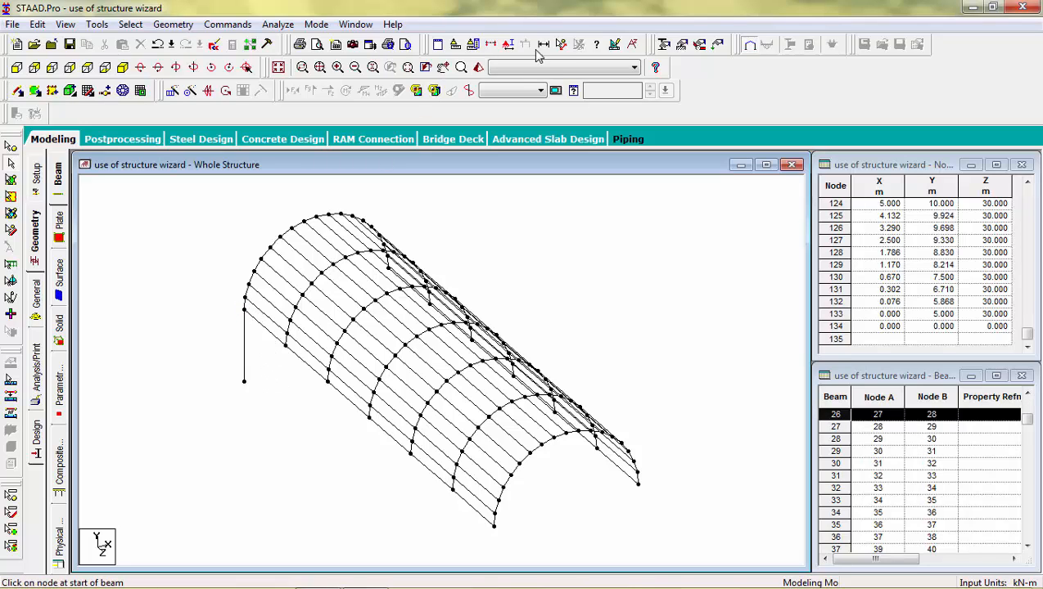
Measure the 5.00 m spacing between arch frames and select column beam 241.
{"action": "left_click", "coordinate": [561, 45]}
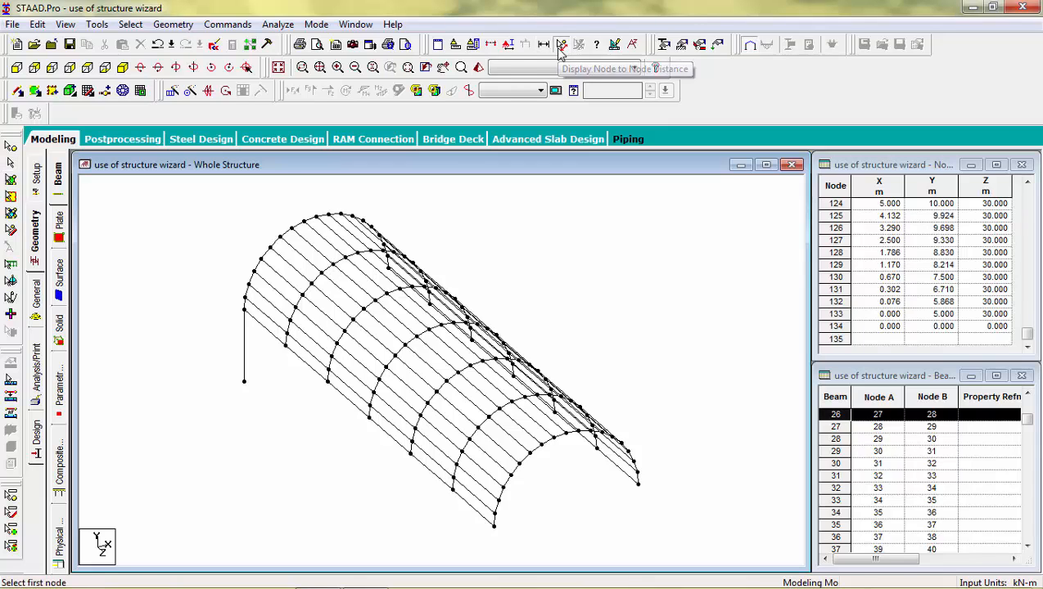
{"action": "left_click", "coordinate": [244, 308]}
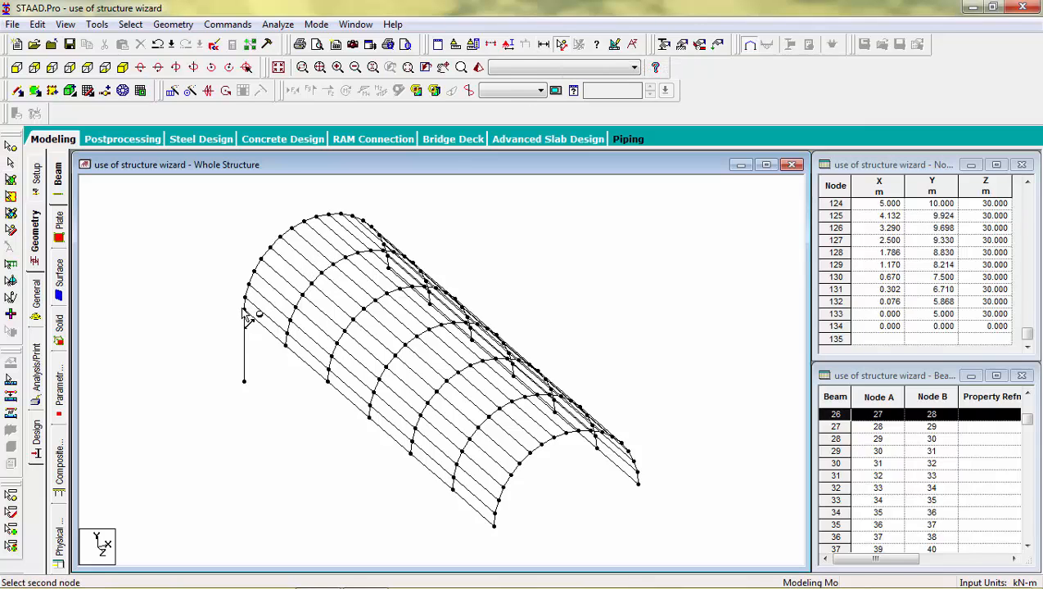
{"action": "left_click", "coordinate": [286, 345]}
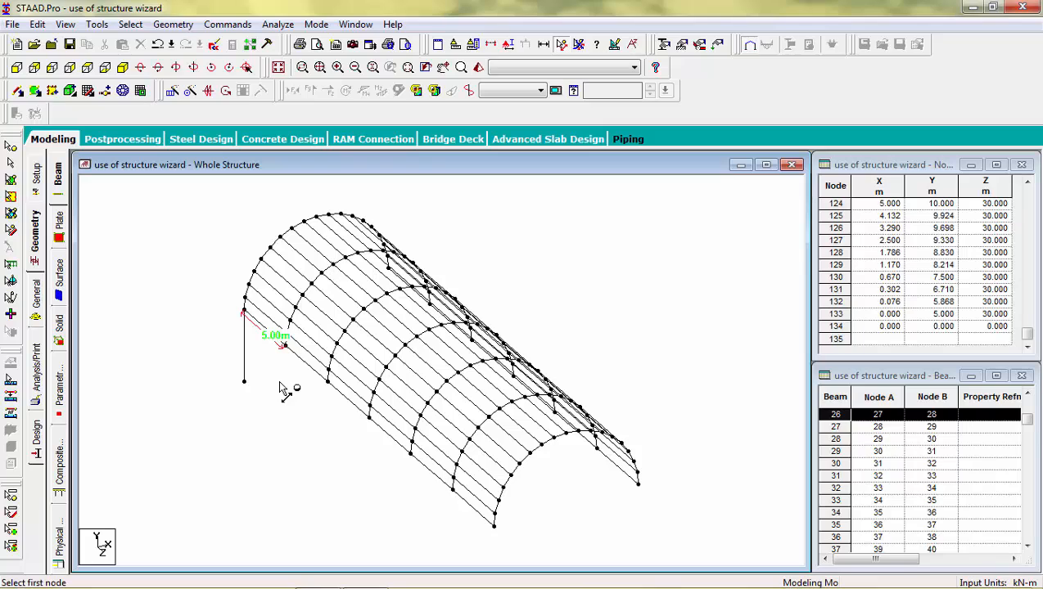
{"action": "left_click", "coordinate": [561, 44]}
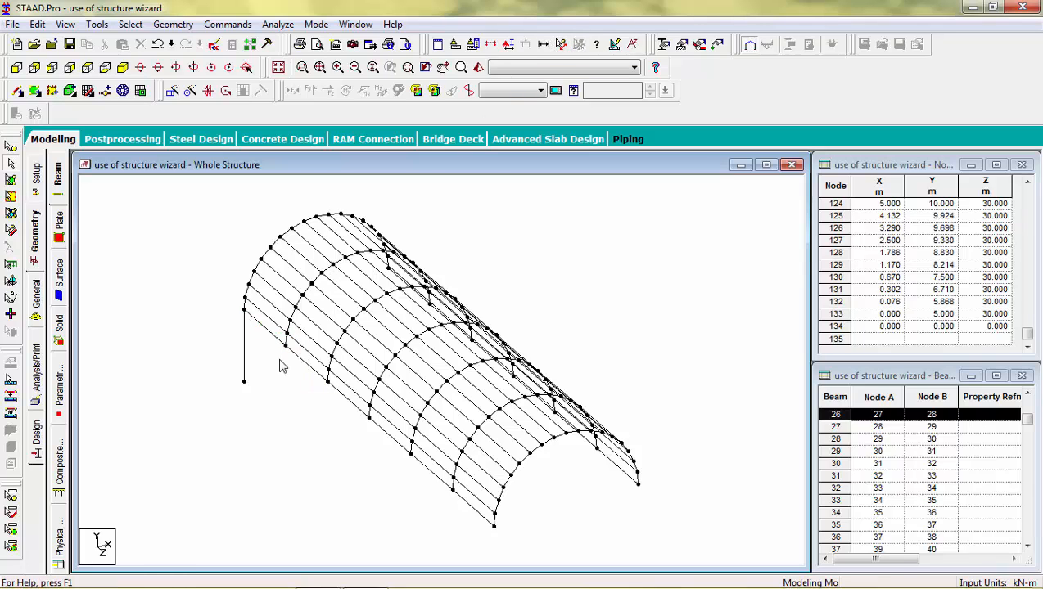
{"action": "left_click", "coordinate": [244, 355]}
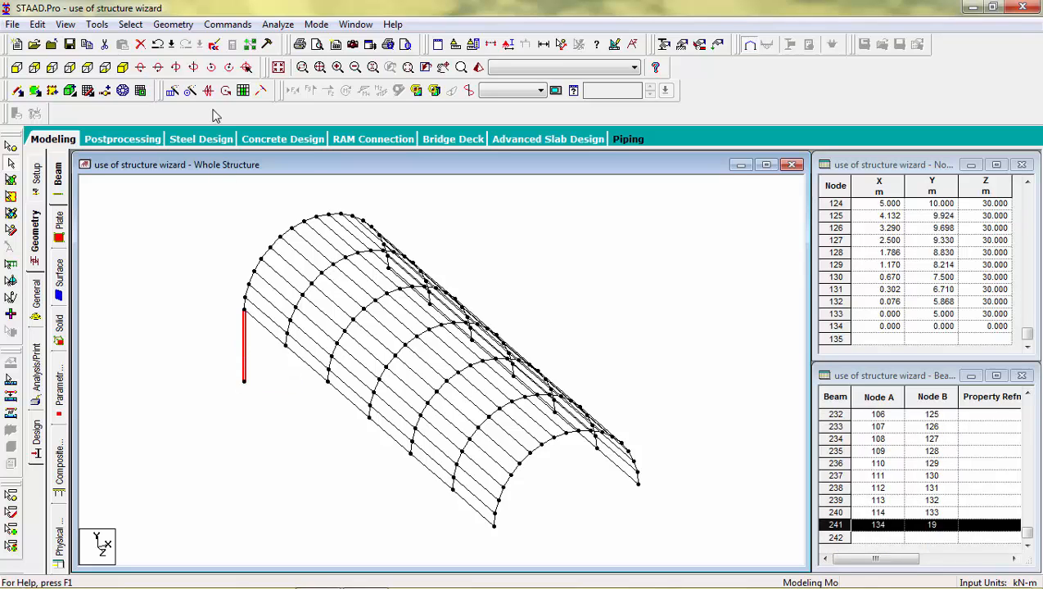
{"action": "left_click", "coordinate": [171, 90]}
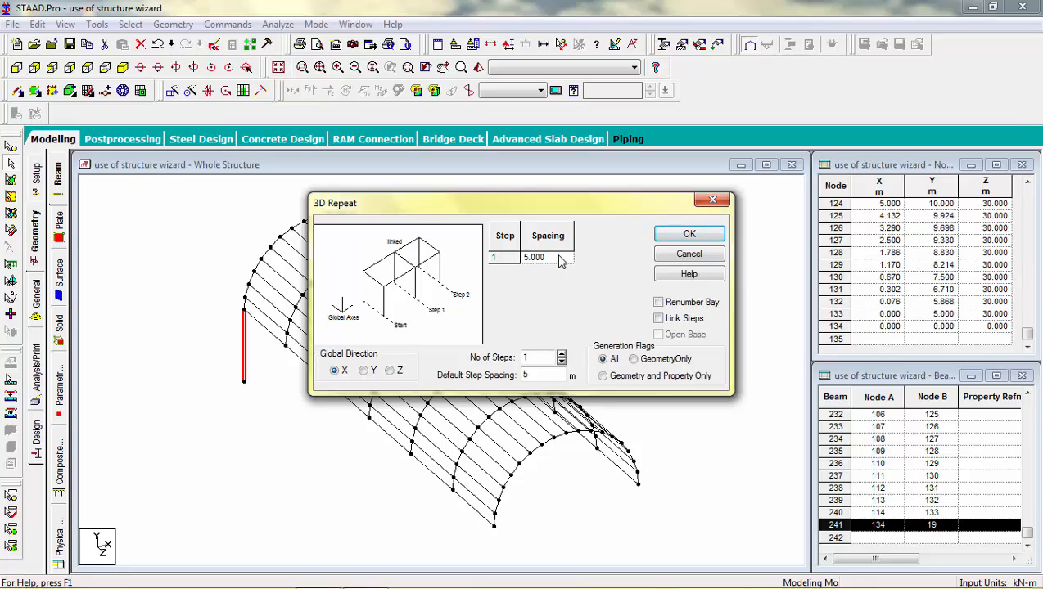
Repeat the column 6 times at 5 m along Z, creating beams 242–247, and save.
{"action": "left_click", "coordinate": [562, 354]}
{"action": "left_click", "coordinate": [561, 354]}
{"action": "left_click", "coordinate": [561, 355]}
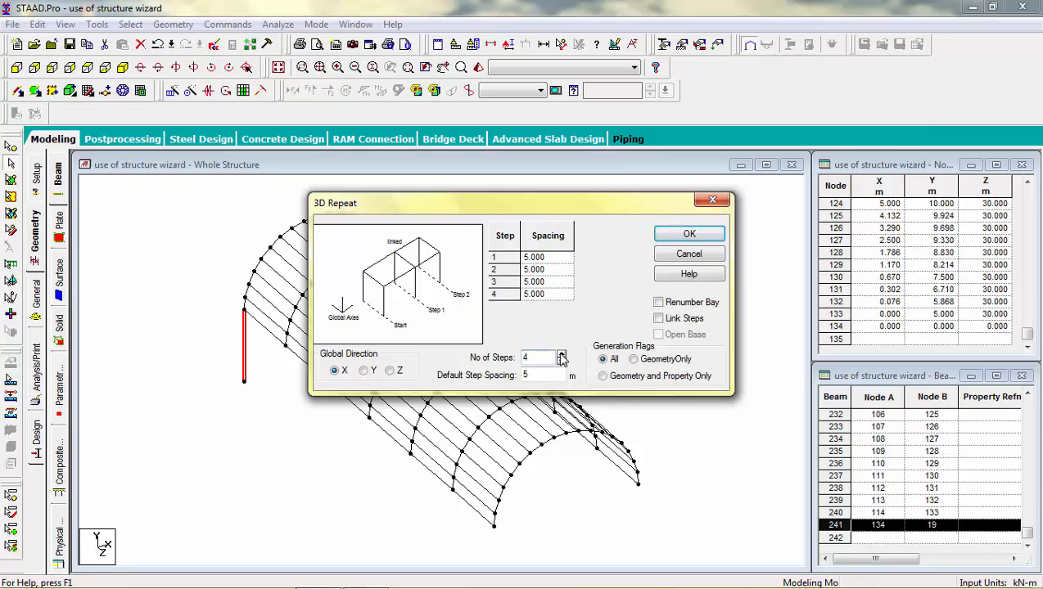
{"action": "left_click", "coordinate": [561, 354]}
{"action": "left_click_drag", "start_coordinate": [539, 208], "coordinate": [585, 168]}
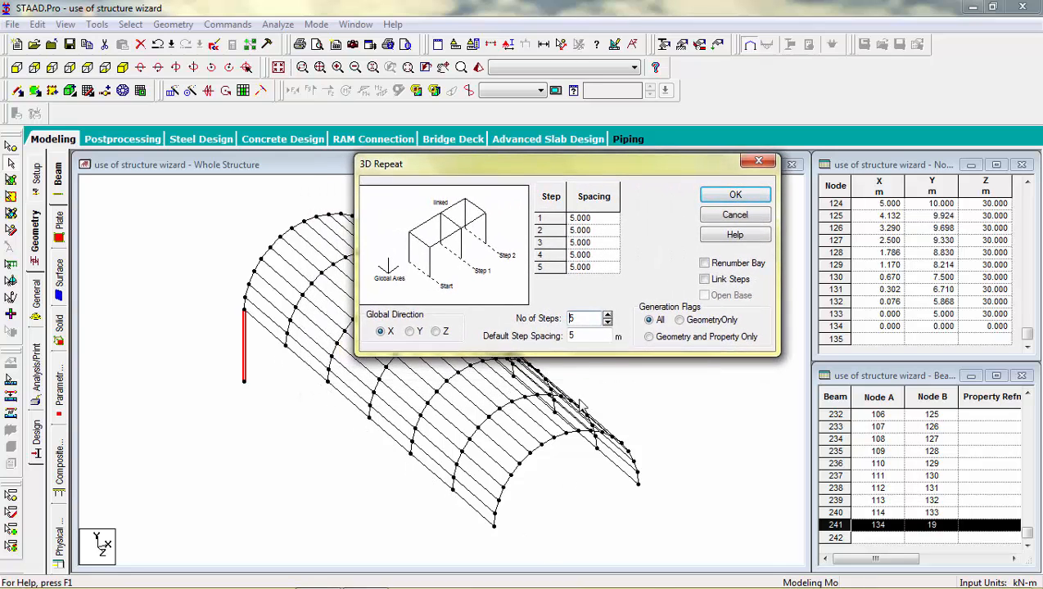
{"action": "left_click", "coordinate": [607, 314]}
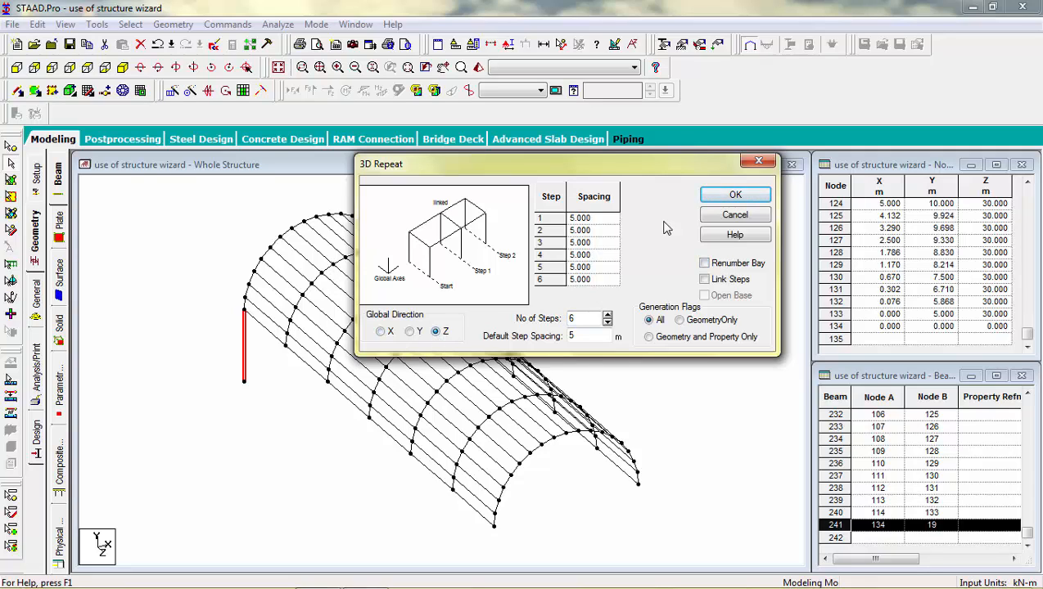
{"action": "left_click", "coordinate": [724, 196]}
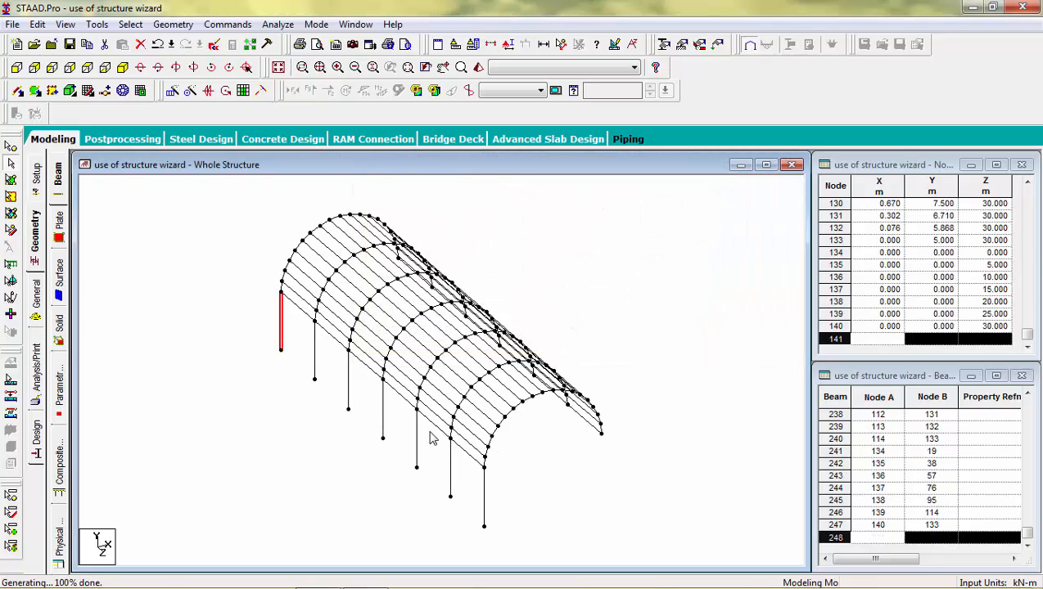
{"action": "left_click", "coordinate": [16, 68]}
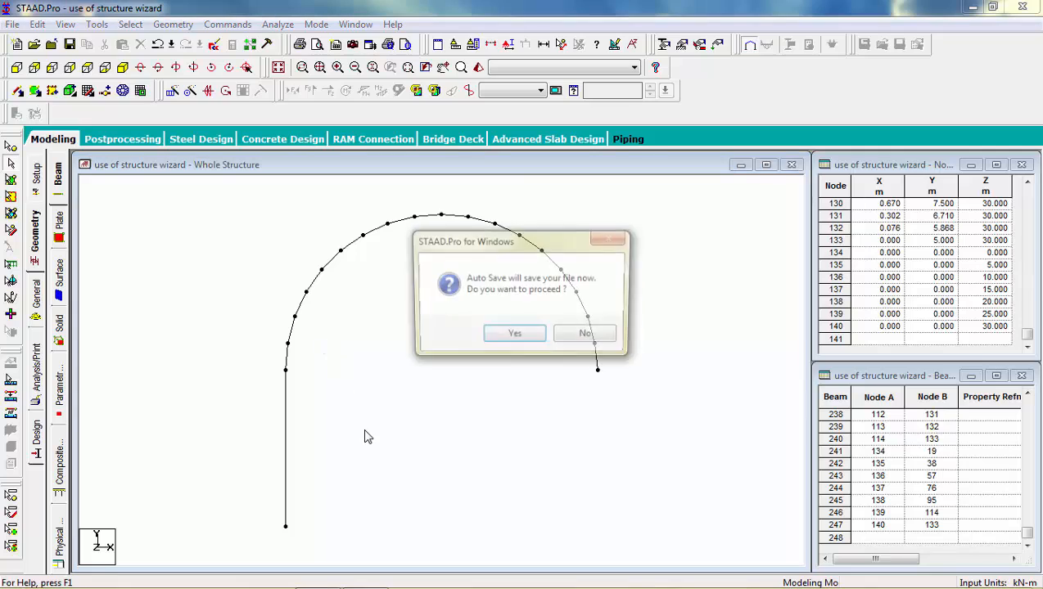
{"action": "left_click", "coordinate": [520, 340]}
Accept the auto-save prompt and measure the 10 m span from column top to arch end.
{"action": "left_click", "coordinate": [431, 322]}
{"action": "left_click", "coordinate": [126, 68]}
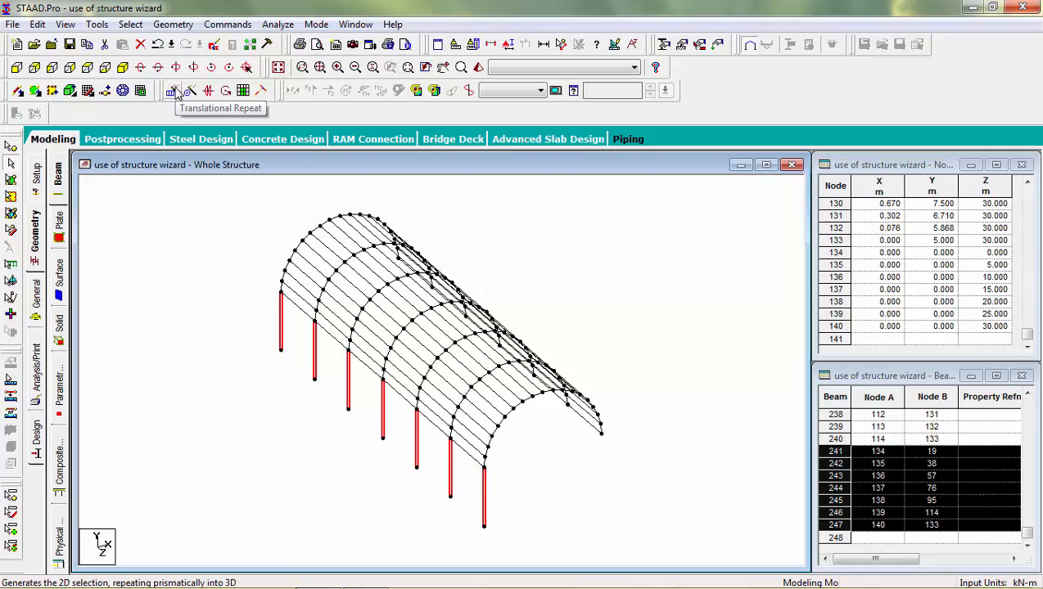
{"action": "left_click", "coordinate": [563, 45]}
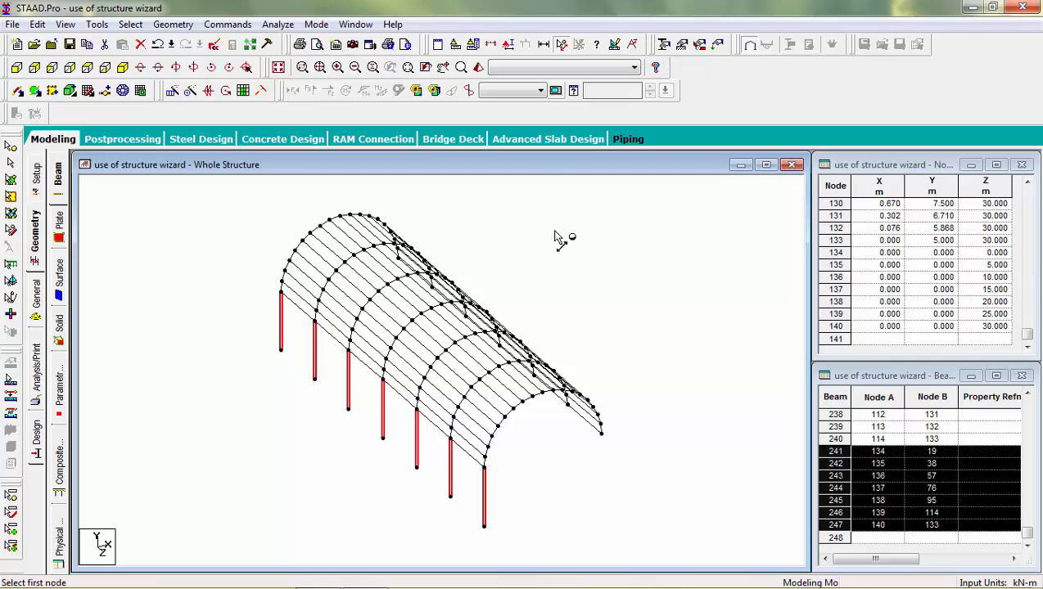
{"action": "left_click", "coordinate": [486, 476]}
{"action": "left_click", "coordinate": [603, 438]}
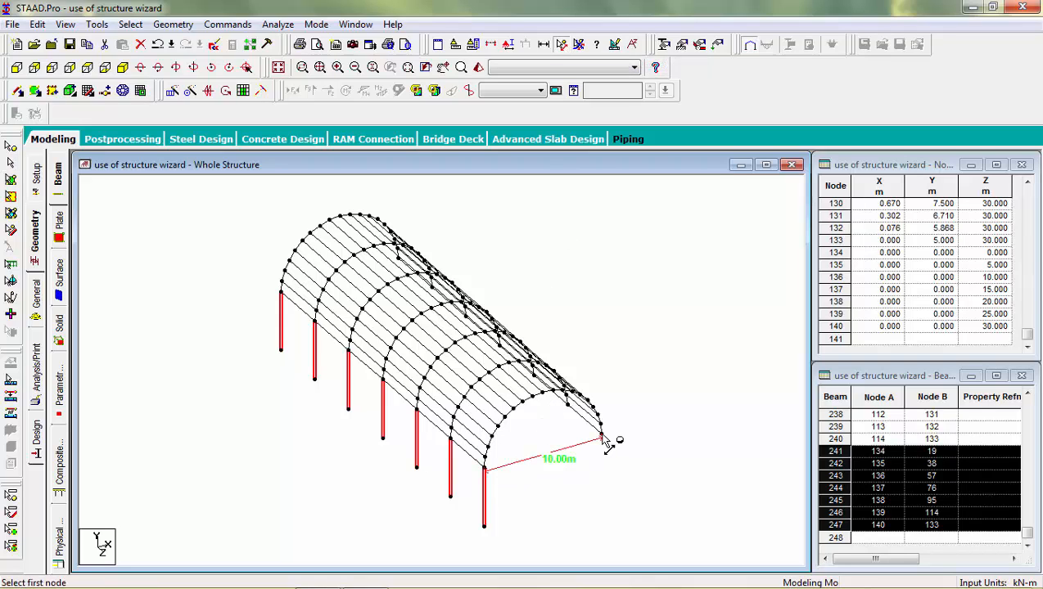
{"action": "left_click", "coordinate": [579, 46]}
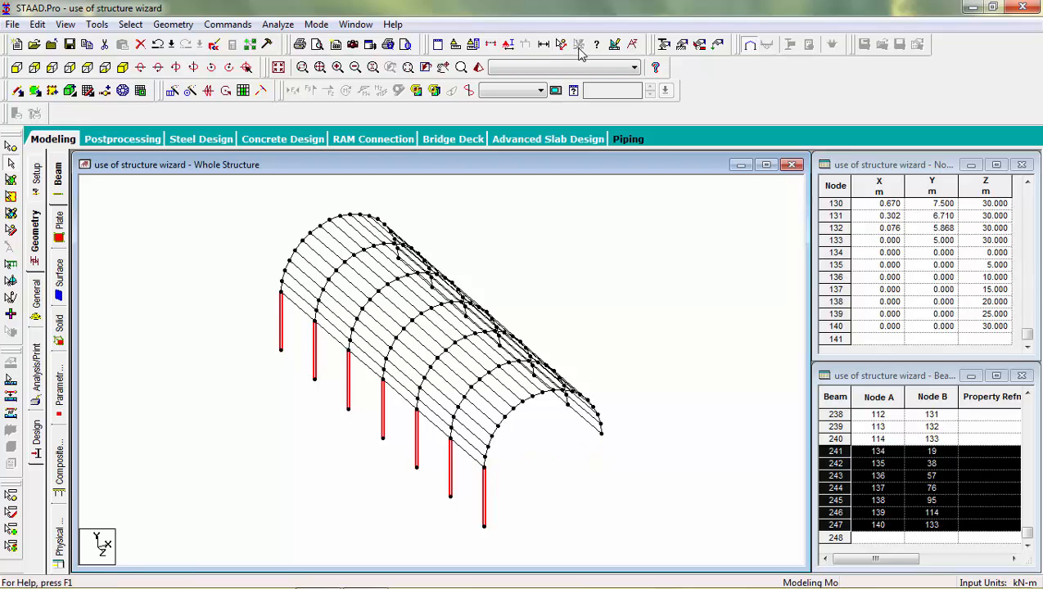
Repeat the selected columns once along X at 10 m spacing, unlinked.
{"action": "left_click", "coordinate": [173, 91]}
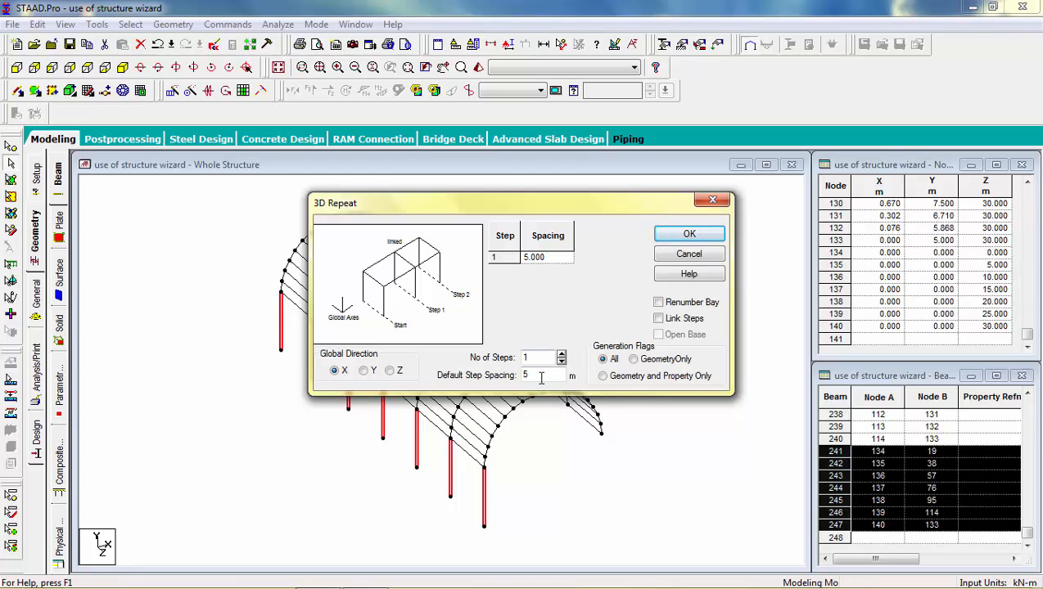
{"action": "left_click_drag", "start_coordinate": [541, 378], "coordinate": [517, 374]}
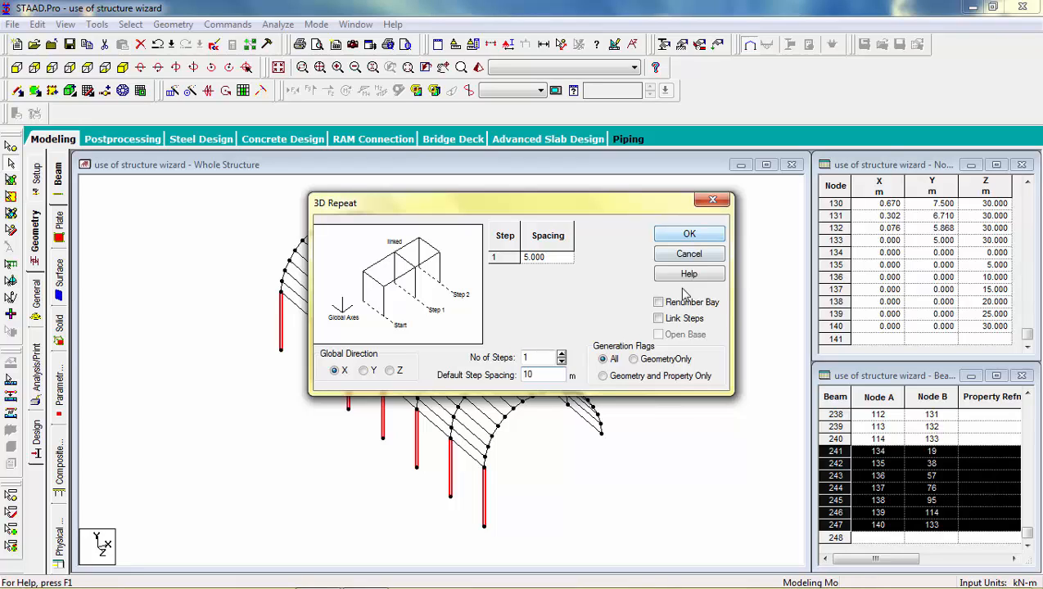
{"action": "left_click", "coordinate": [661, 318]}
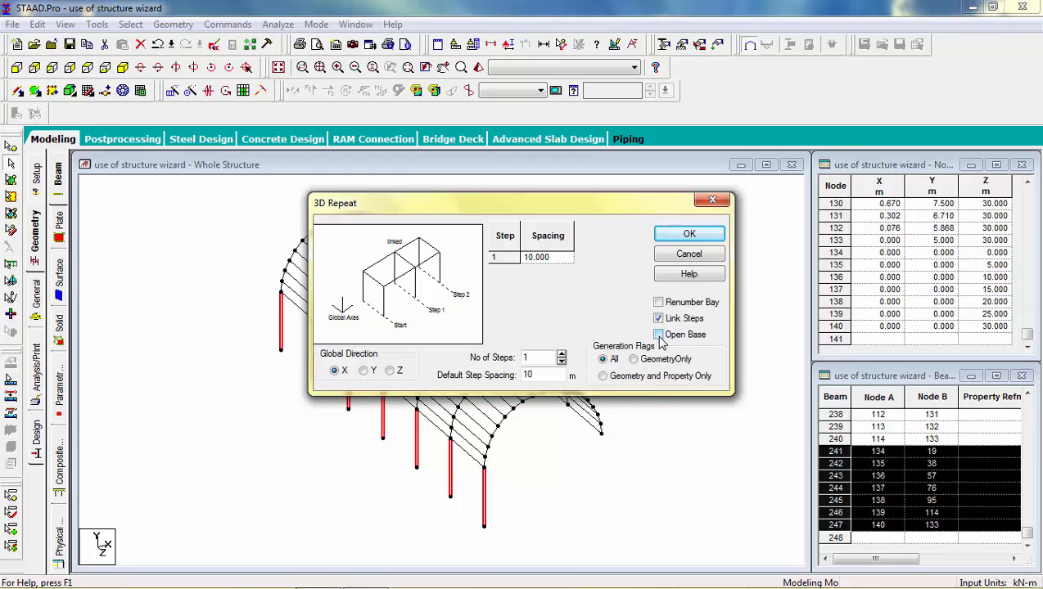
{"action": "left_click", "coordinate": [658, 318]}
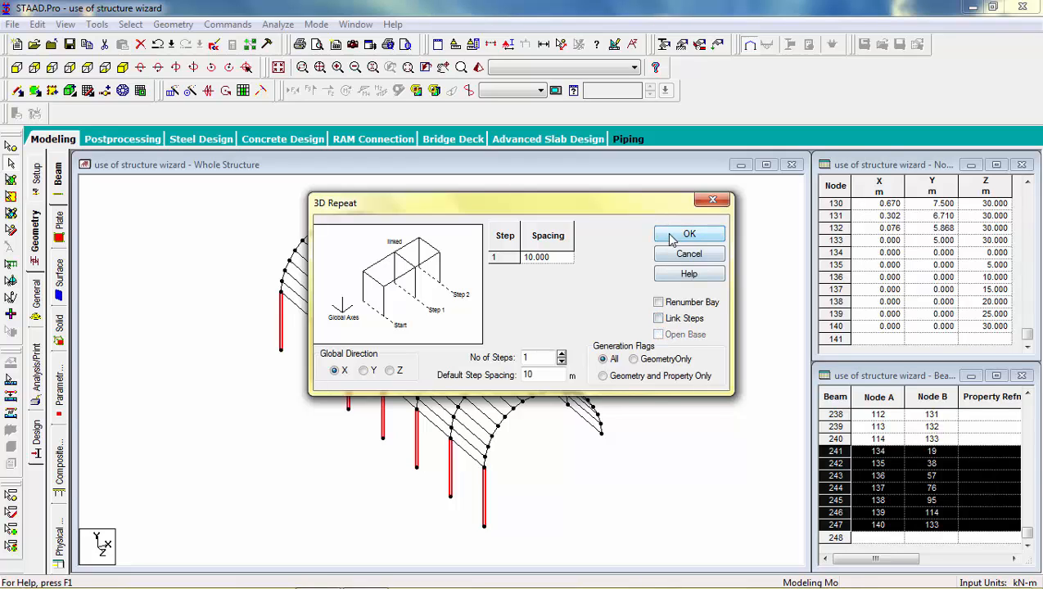
{"action": "left_click", "coordinate": [671, 237]}
{"action": "left_click", "coordinate": [674, 303]}
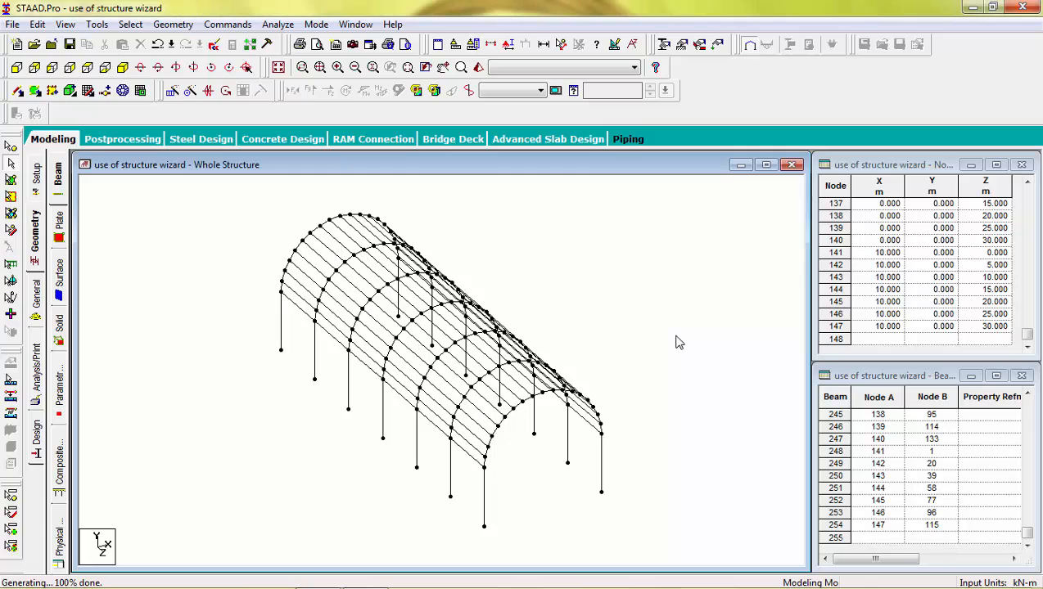
Window-select the arch roof beams in front view and fill them with 108 plates.
{"action": "left_click", "coordinate": [17, 69]}
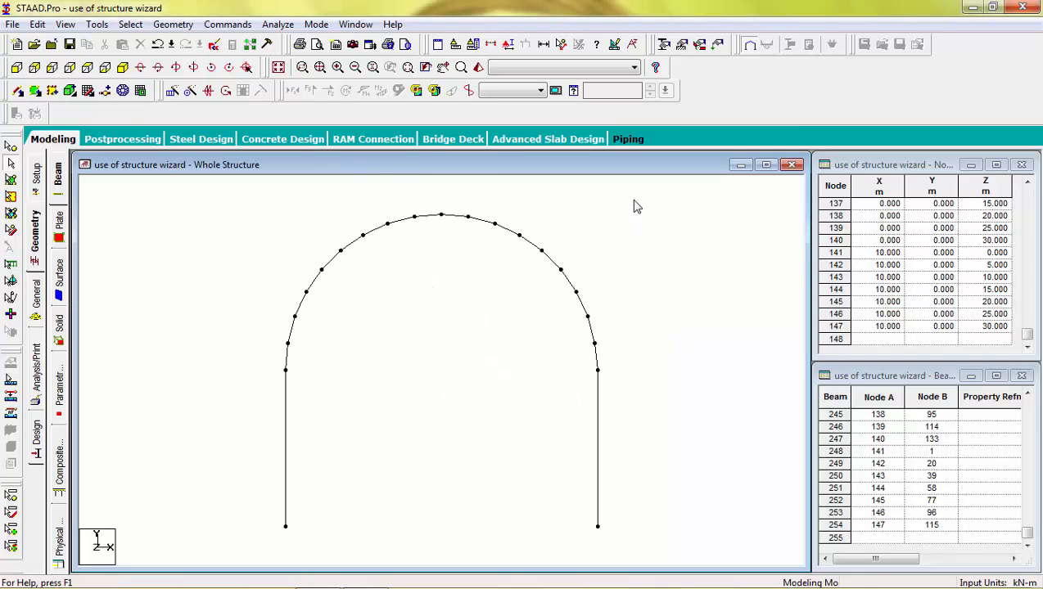
{"action": "left_click_drag", "start_coordinate": [667, 214], "coordinate": [238, 380]}
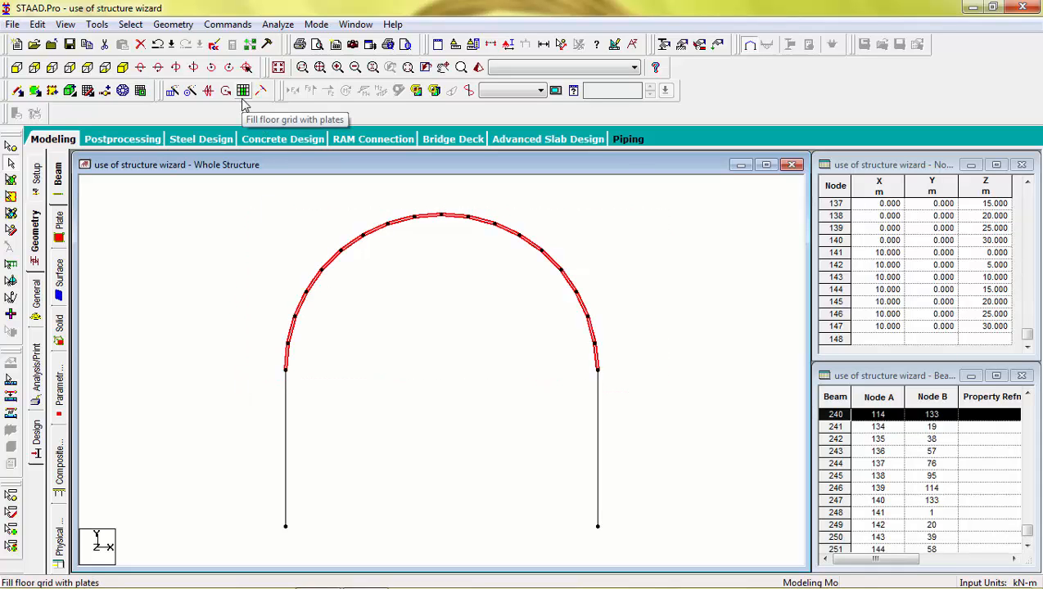
{"action": "left_click", "coordinate": [123, 68]}
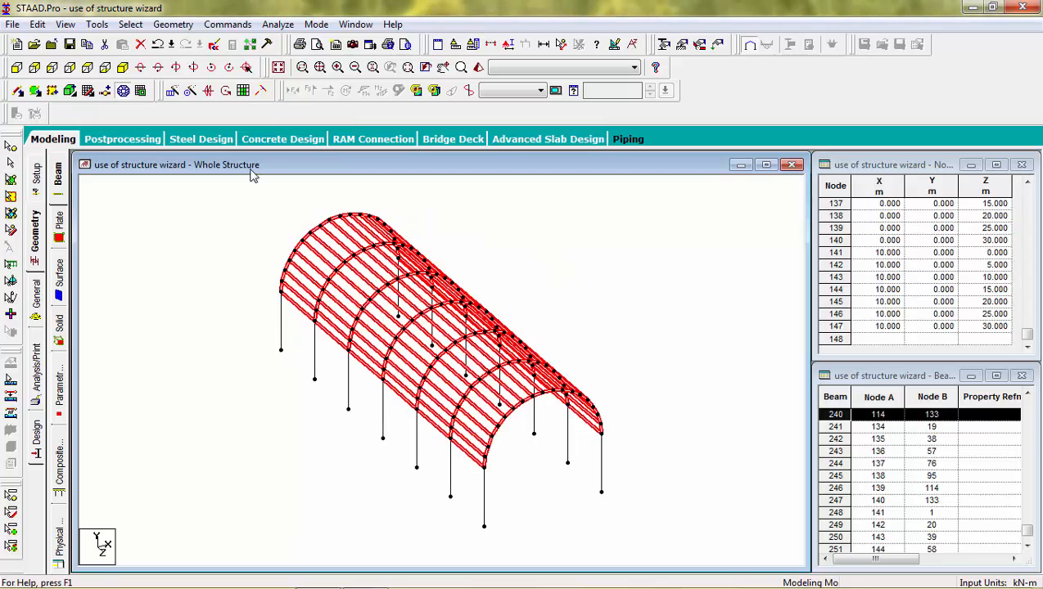
{"action": "left_click", "coordinate": [244, 90]}
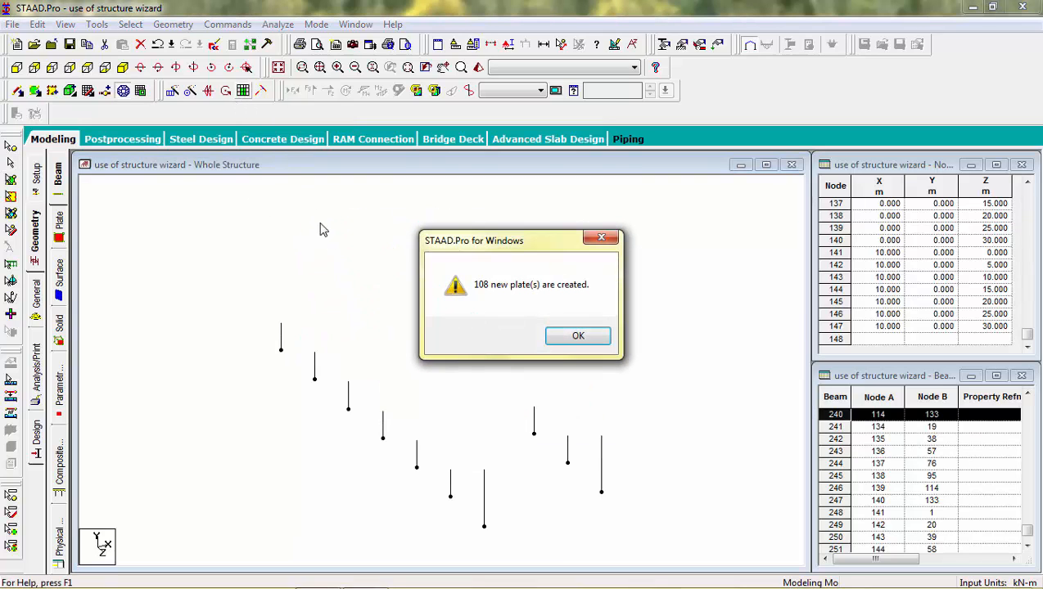
{"action": "left_click", "coordinate": [568, 341]}
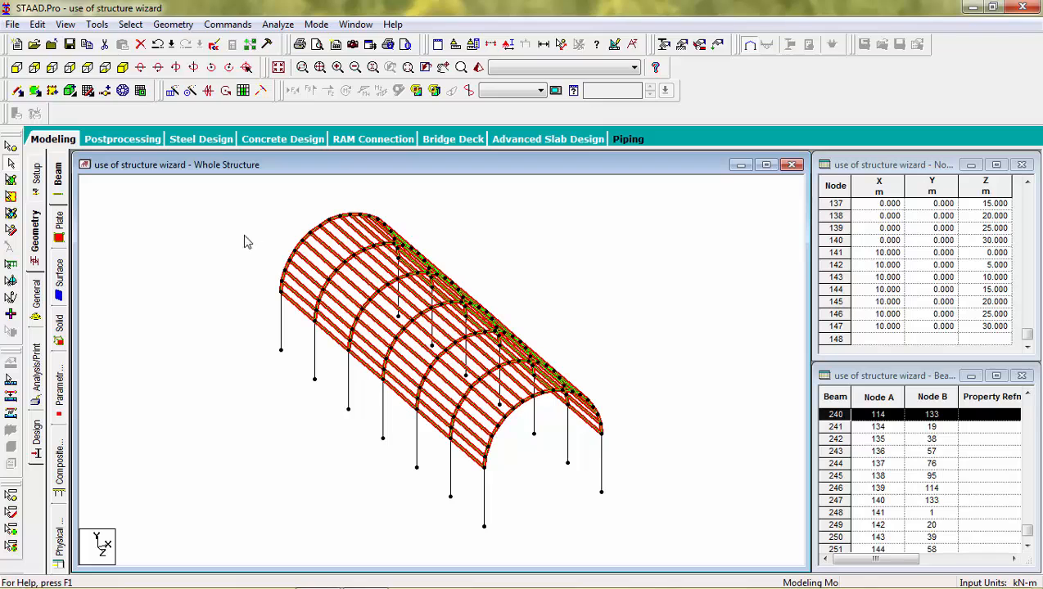
{"action": "left_click", "coordinate": [35, 297]}
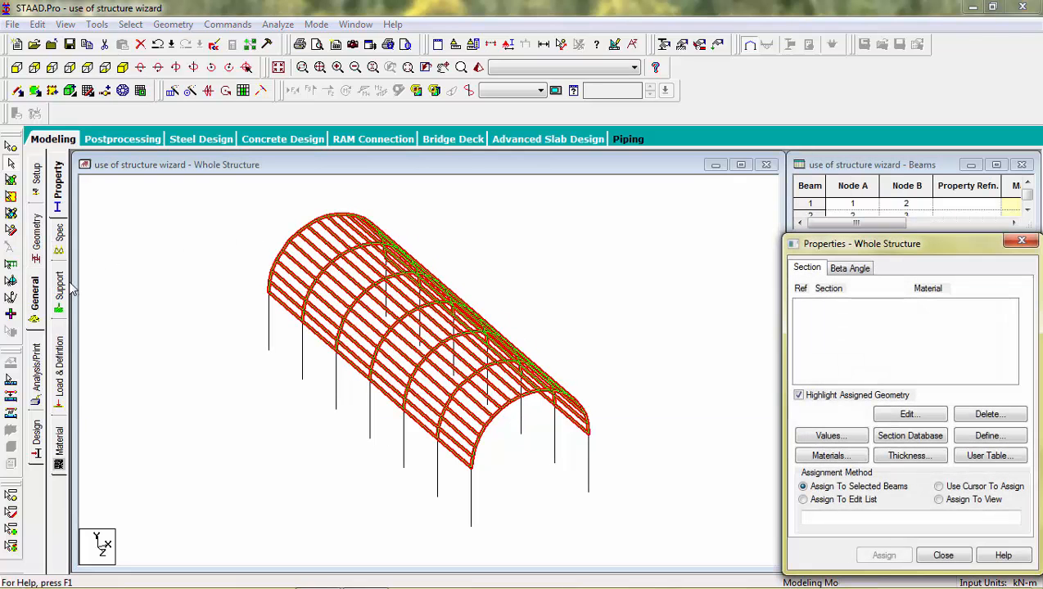
Define and add a CONCRETE circular section with 0.2 m diameter (Cir 0.20).
{"action": "left_click", "coordinate": [972, 439]}
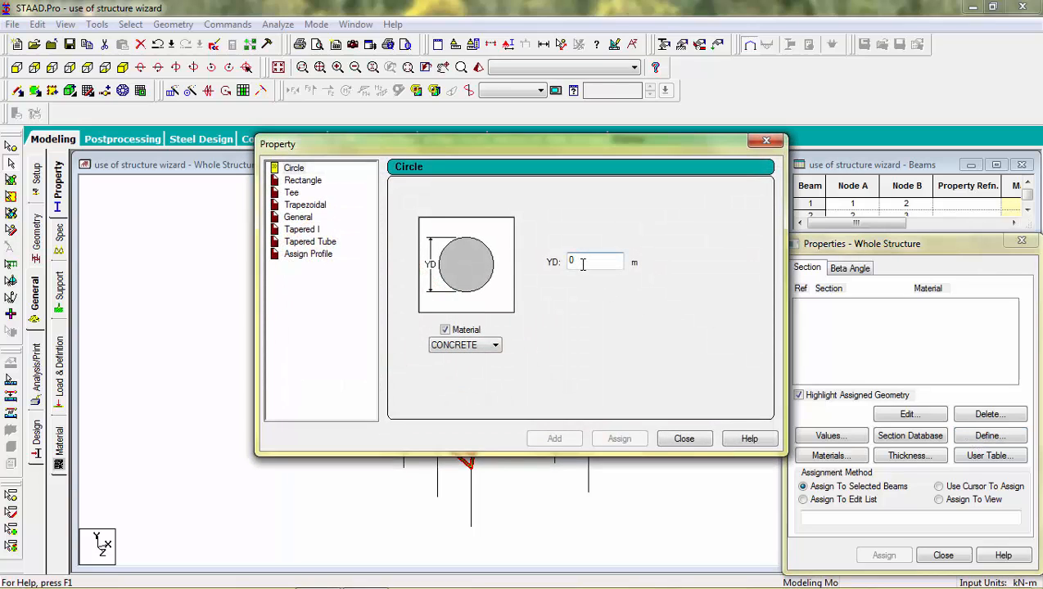
{"action": "left_click_drag", "start_coordinate": [584, 264], "coordinate": [544, 250]}
{"action": "type", "text": "0"}
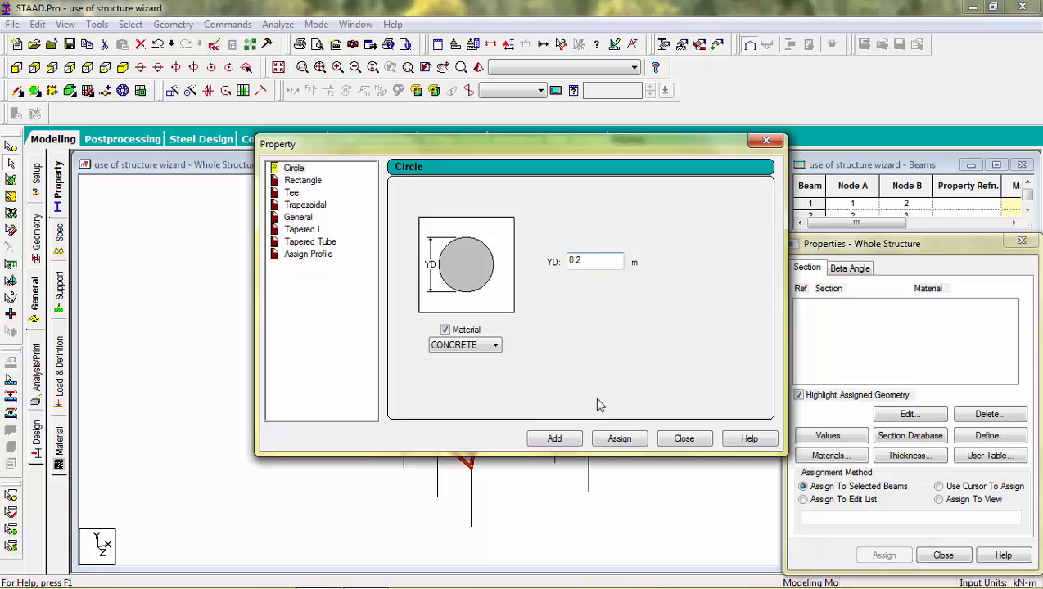
{"action": "left_click", "coordinate": [565, 440]}
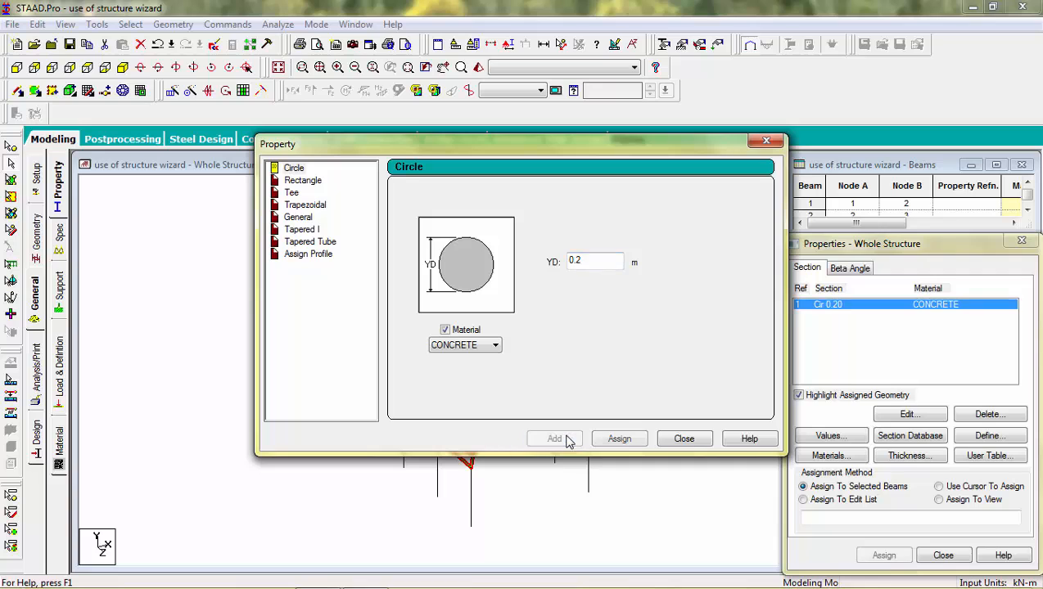
{"action": "left_click", "coordinate": [681, 443]}
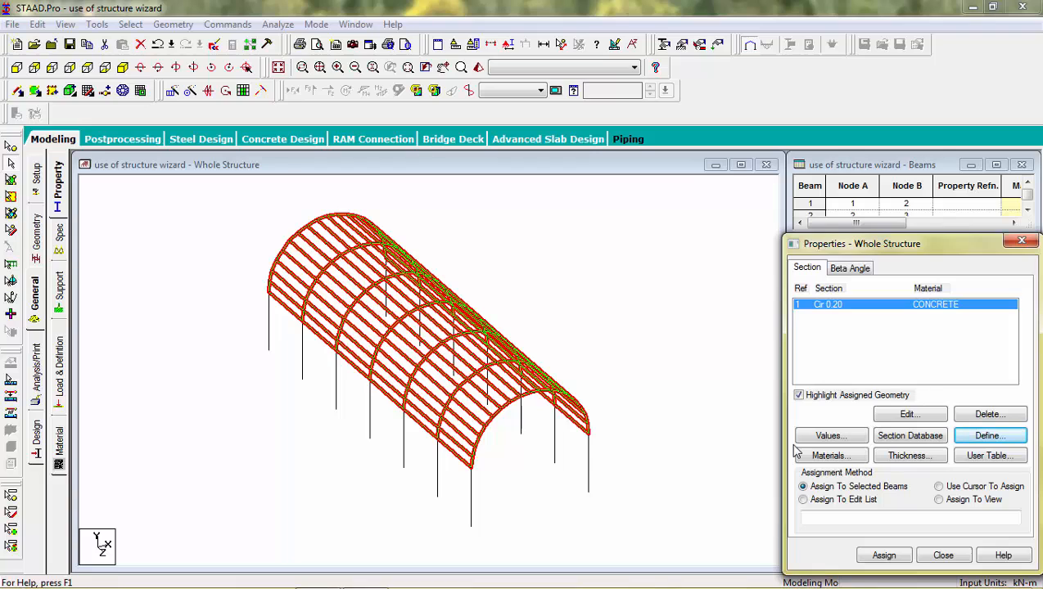
Add a 12 mm CONCRETE plate thickness for nodes 1–4 as a new property.
{"action": "left_click", "coordinate": [909, 455]}
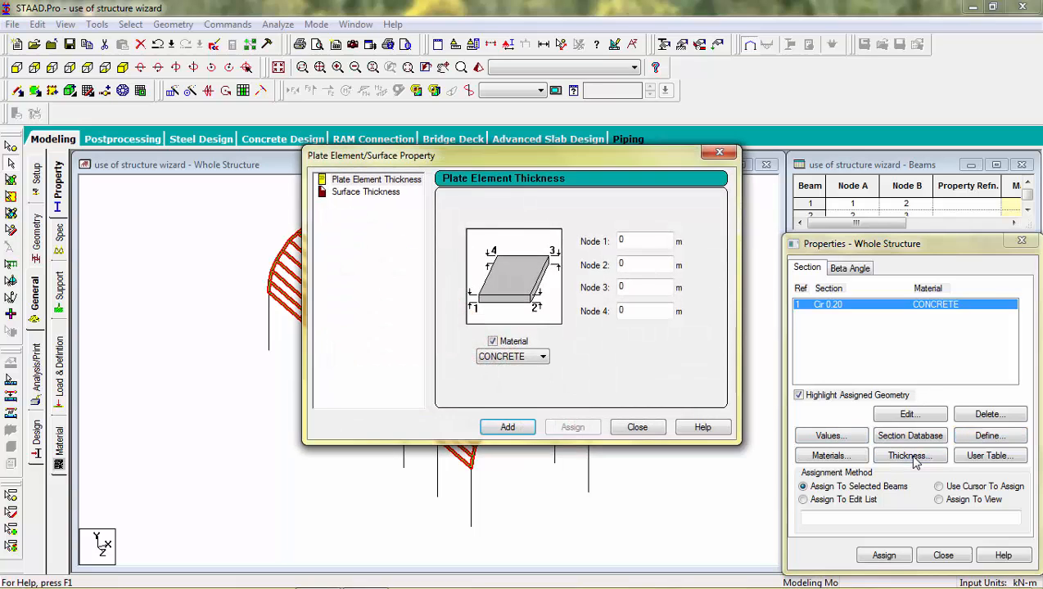
{"action": "left_click", "coordinate": [375, 182]}
{"action": "left_click", "coordinate": [614, 240]}
{"action": "type", "text": "12"}
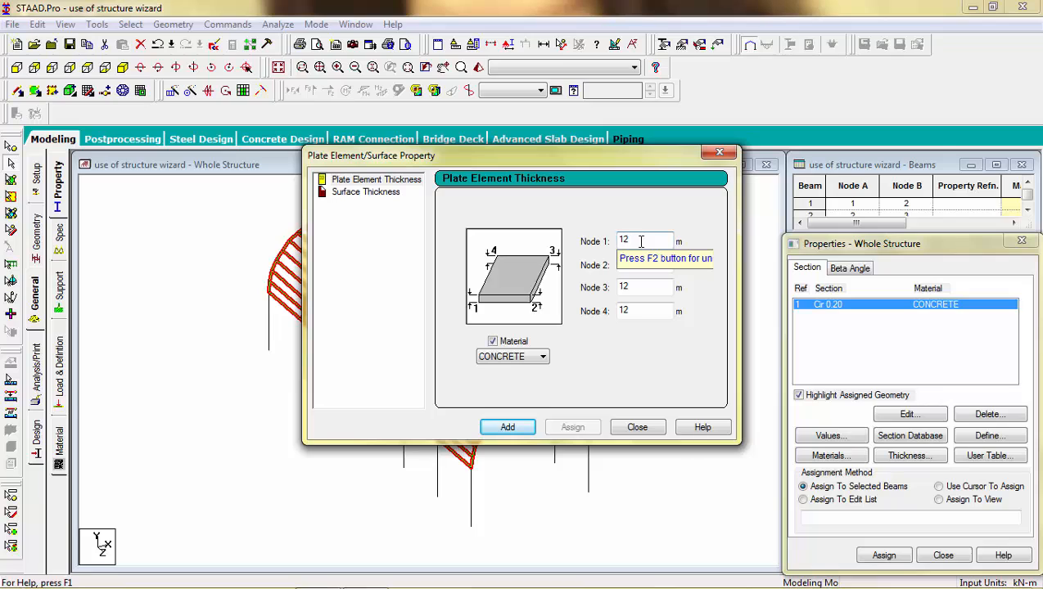
{"action": "key", "text": "F2"}
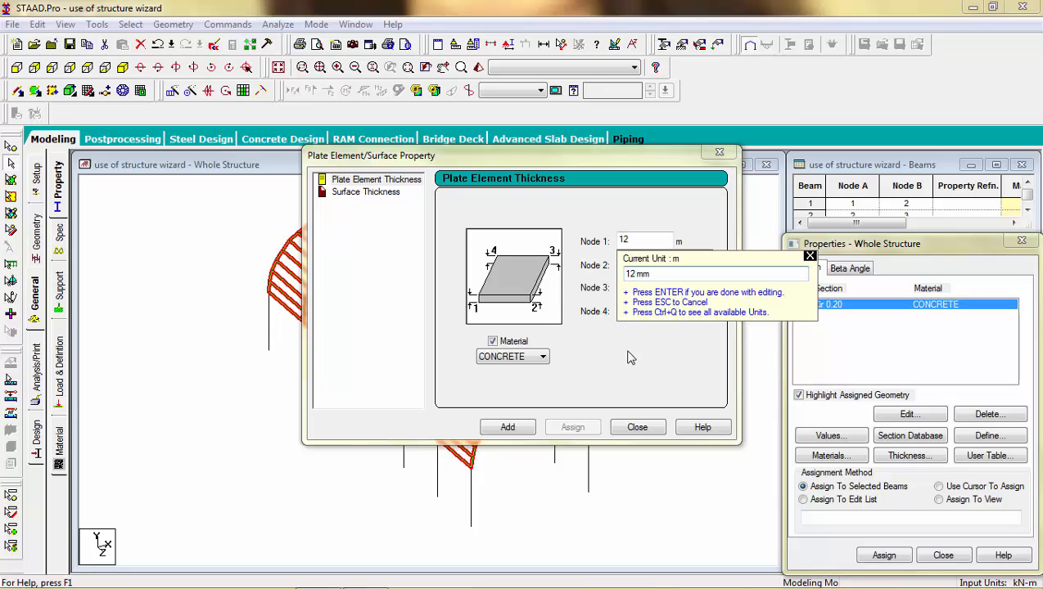
{"action": "key", "text": "Return"}
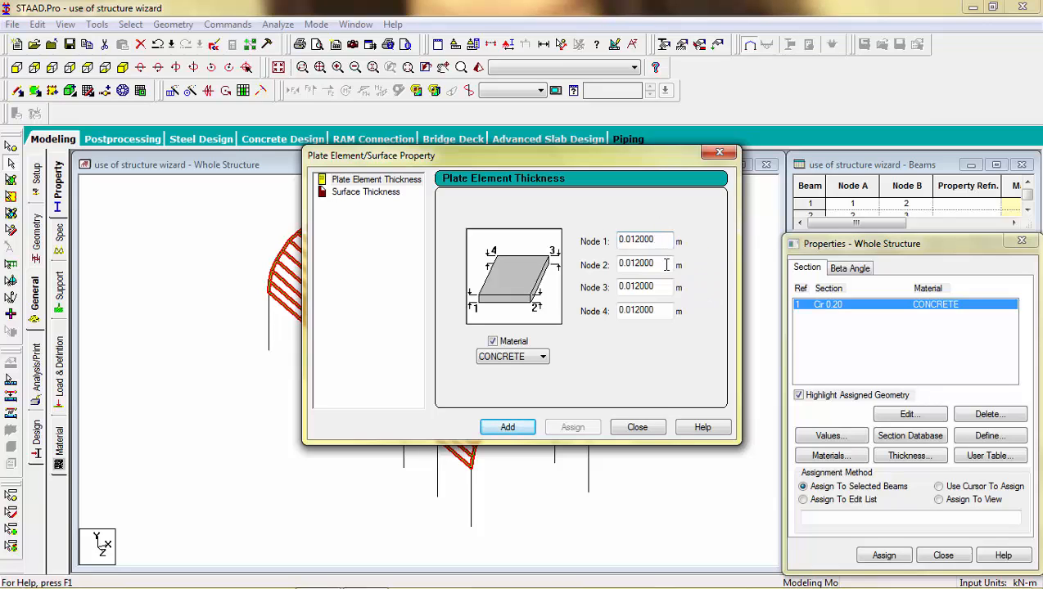
{"action": "left_click", "coordinate": [507, 427]}
{"action": "left_click", "coordinate": [643, 427]}
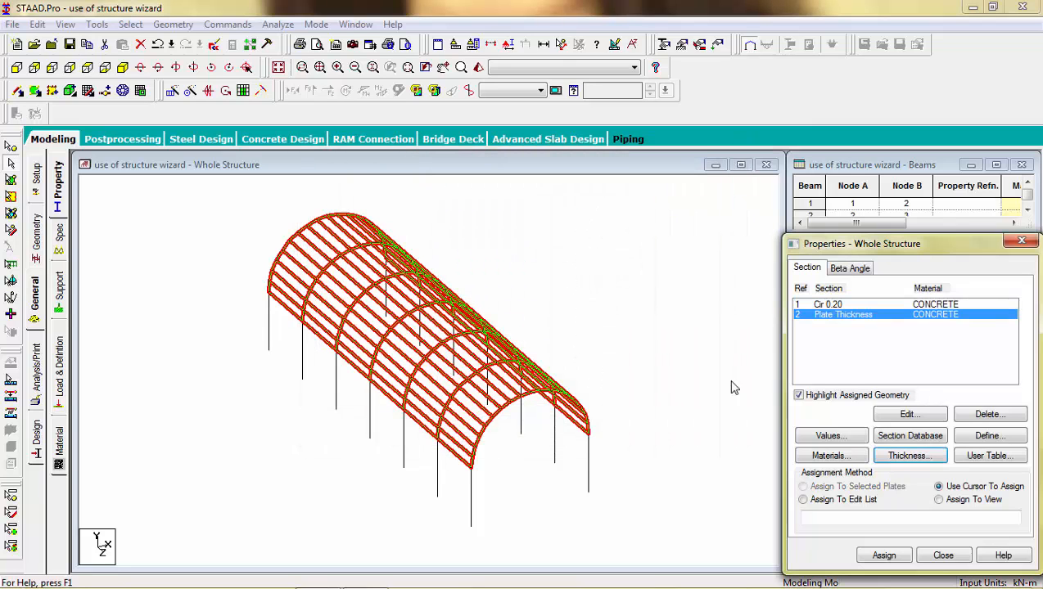
Assign the Cir 0.20 section to the vertical columns selected in front view.
{"action": "left_click", "coordinate": [836, 308]}
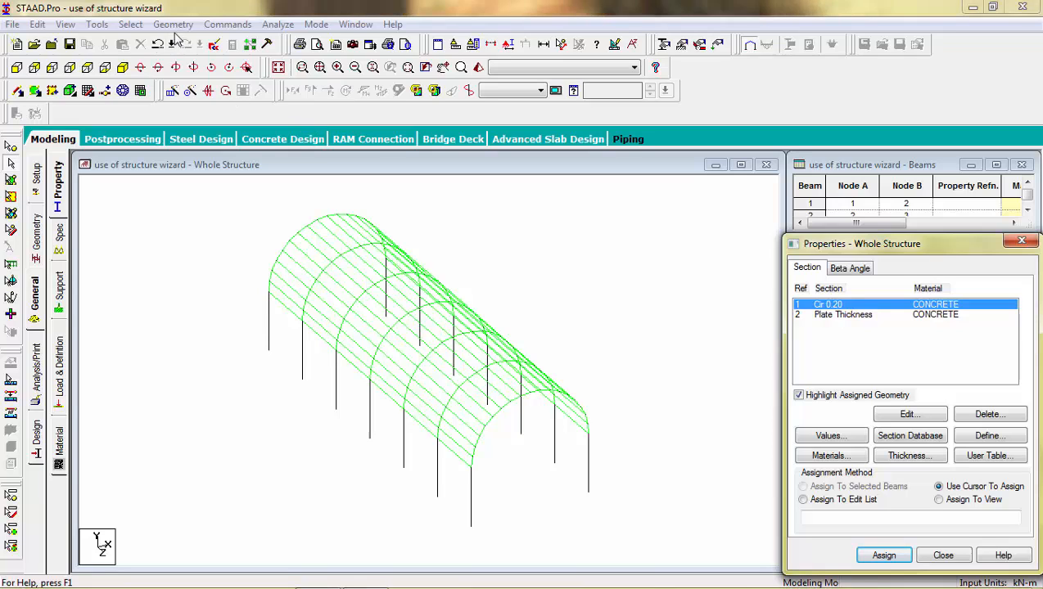
{"action": "left_click", "coordinate": [16, 67]}
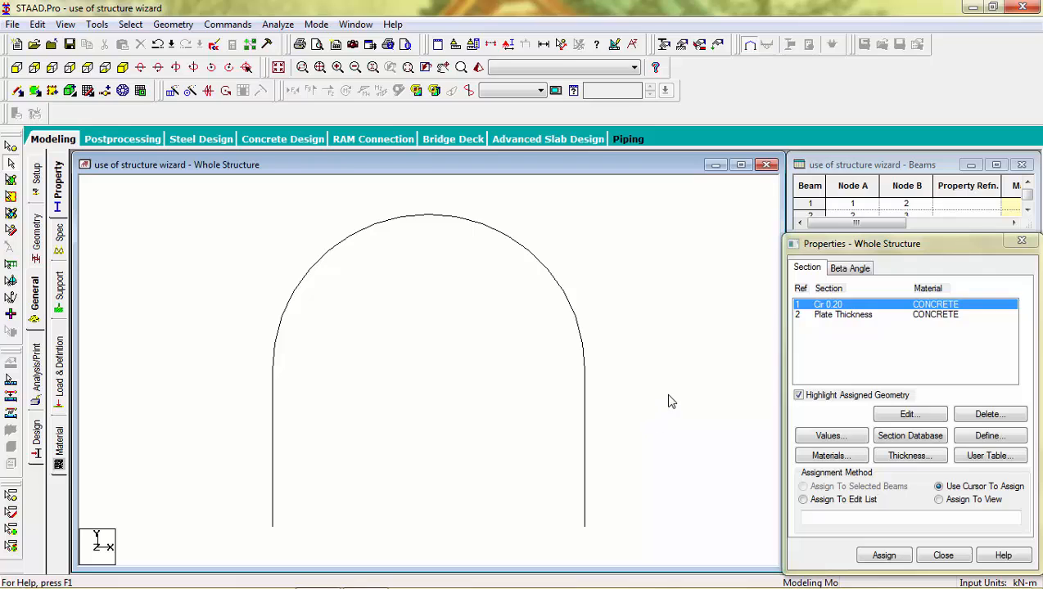
{"action": "left_click_drag", "start_coordinate": [664, 395], "coordinate": [249, 497]}
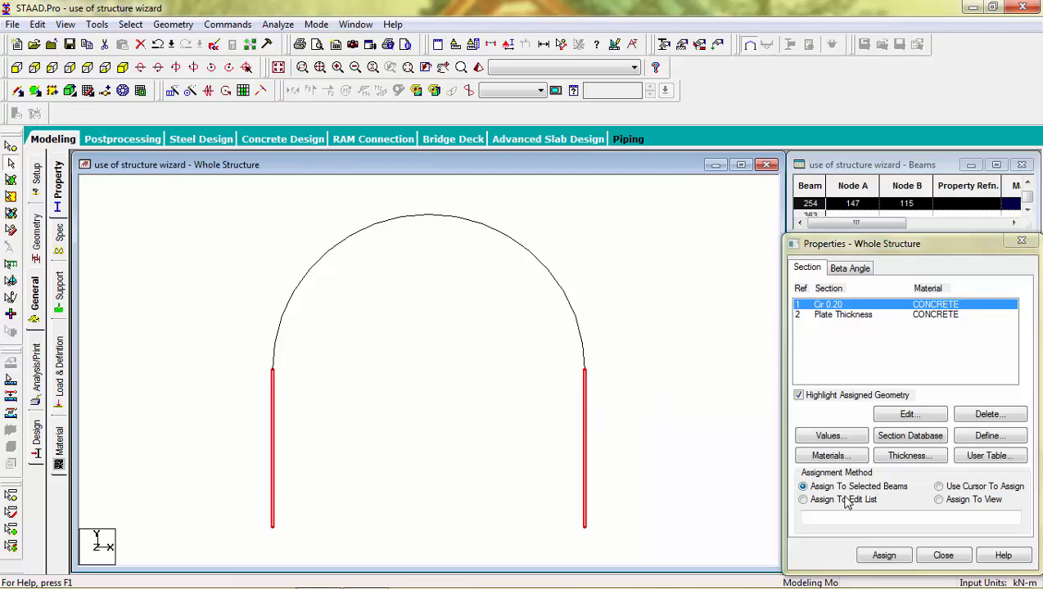
{"action": "left_click", "coordinate": [895, 558]}
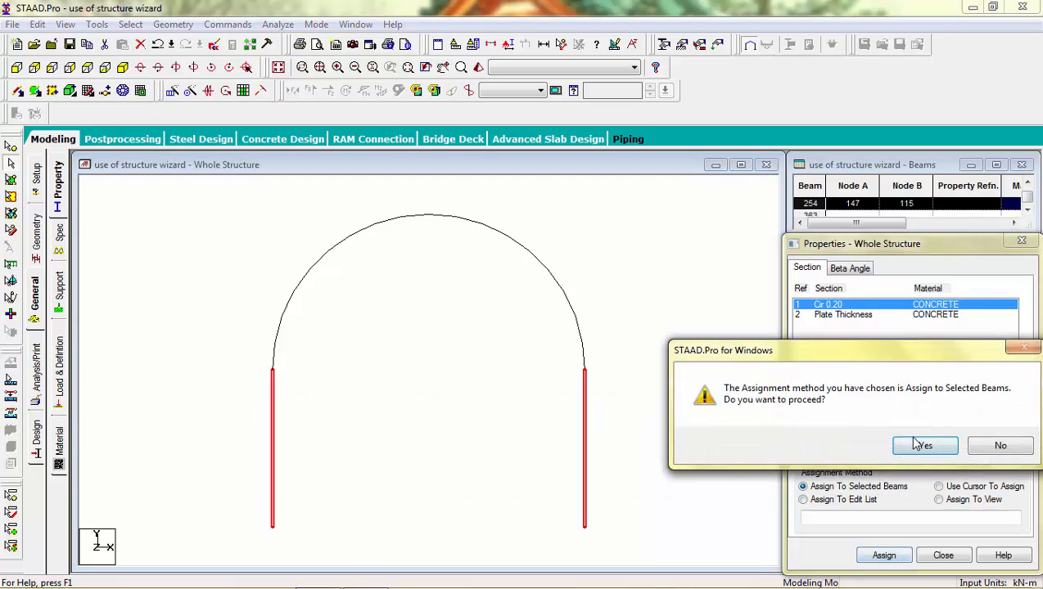
{"action": "left_click", "coordinate": [922, 443]}
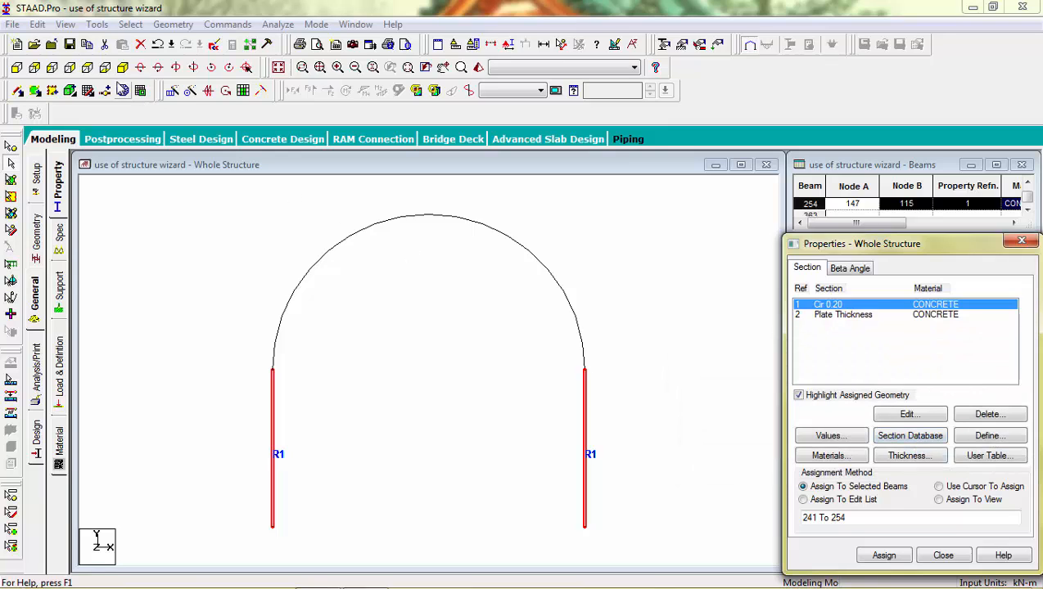
Assign the 12 mm Plate Thickness to all roof plates in the isometric view.
{"action": "left_click", "coordinate": [123, 67]}
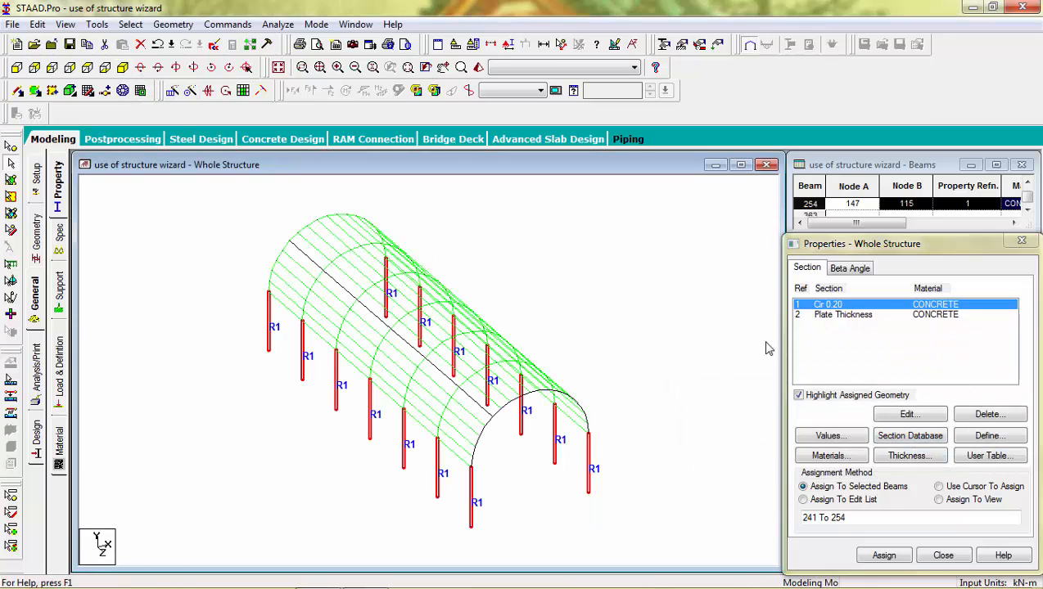
{"action": "left_click", "coordinate": [840, 317]}
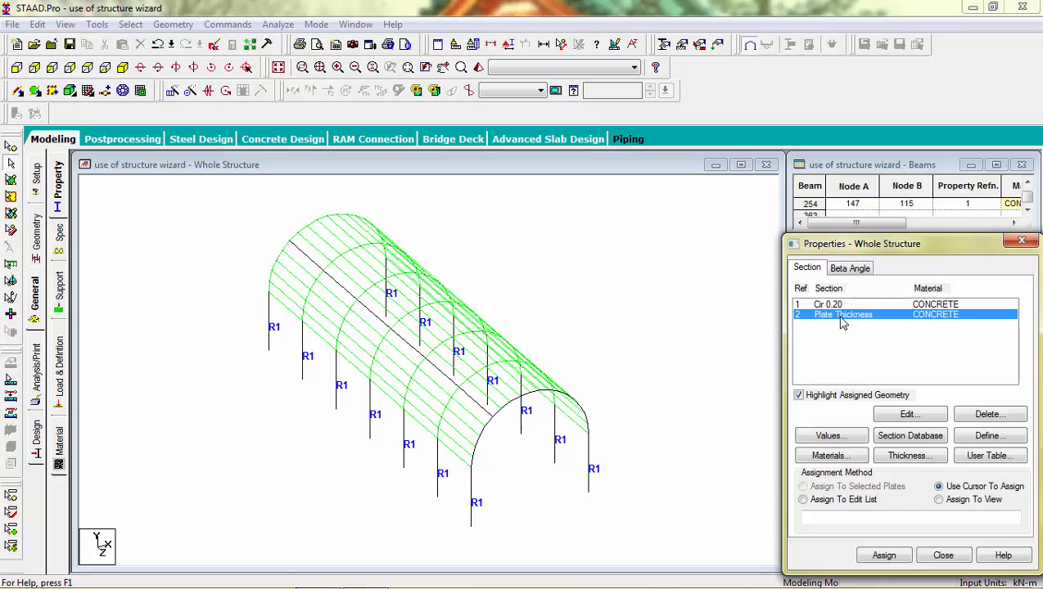
{"action": "left_click", "coordinate": [939, 500]}
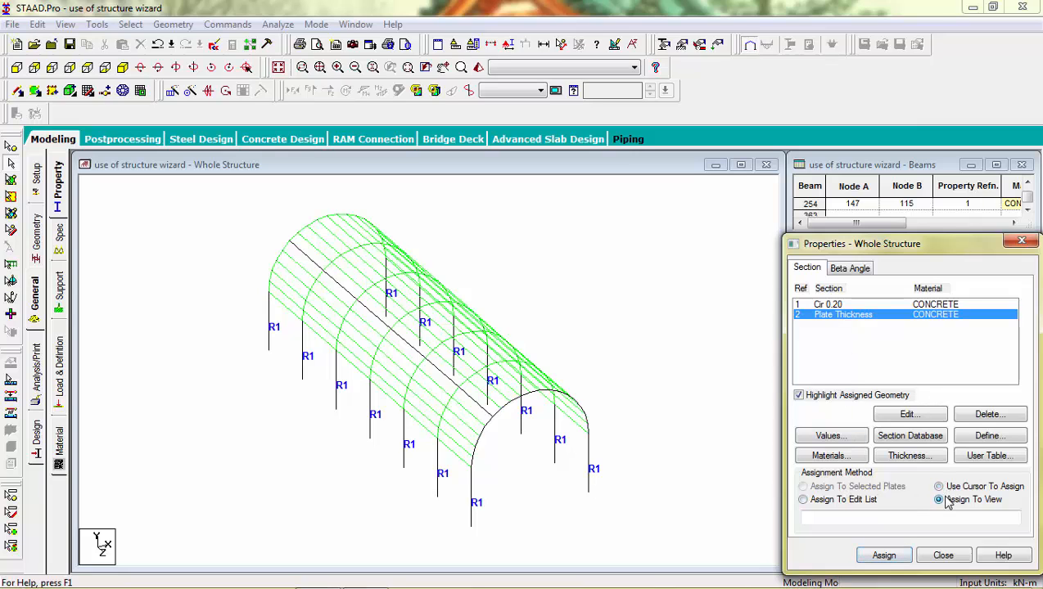
{"action": "left_click", "coordinate": [894, 557]}
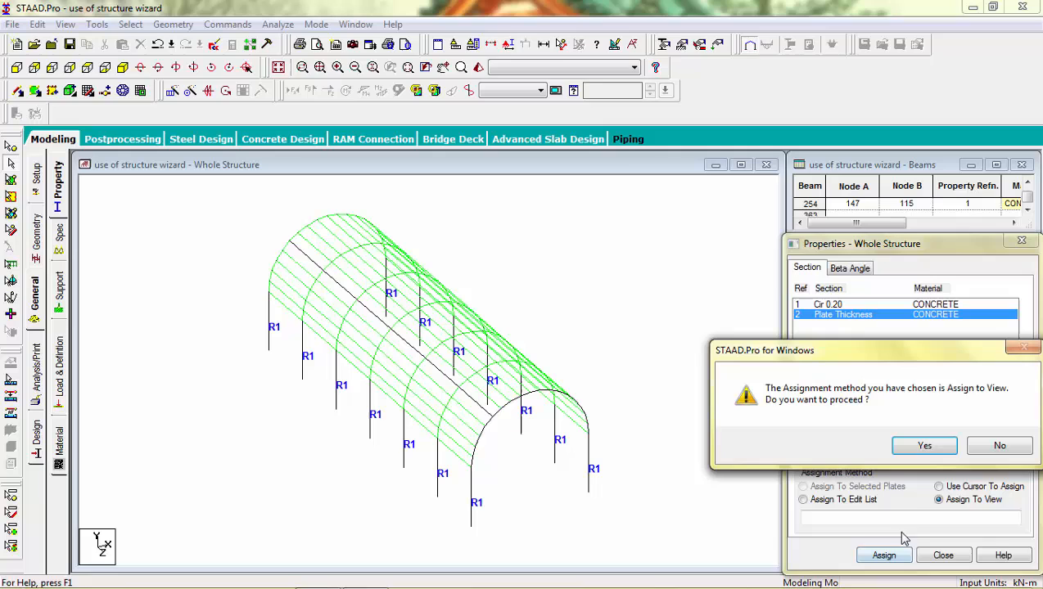
{"action": "left_click", "coordinate": [924, 447]}
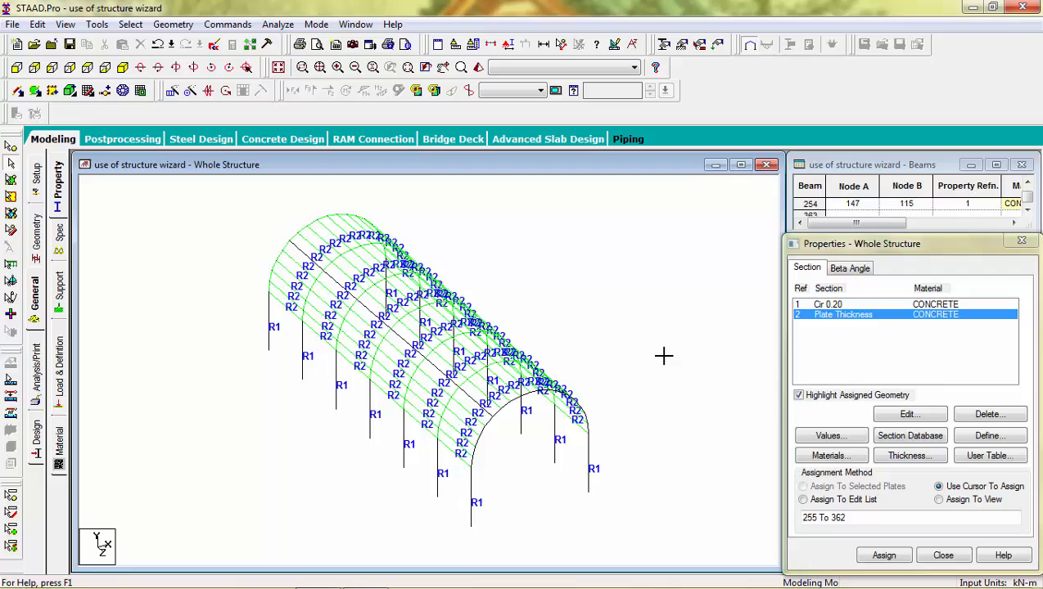
Inspect the 3D rendered model by orbiting, front and isometric views, then close it.
{"action": "left_click", "coordinate": [478, 69]}
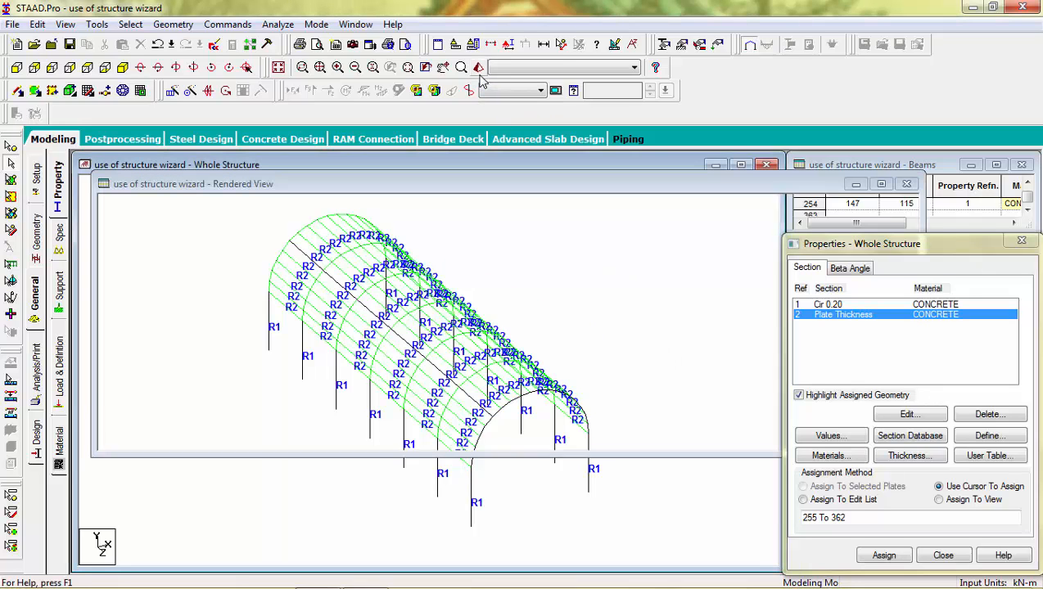
{"action": "mouse_move", "coordinate": [554, 333]}
{"action": "left_mouse_down"}
{"action": "mouse_move", "coordinate": [349, 279]}
{"action": "mouse_move", "coordinate": [317, 339]}
{"action": "mouse_move", "coordinate": [508, 305]}
{"action": "left_mouse_up"}
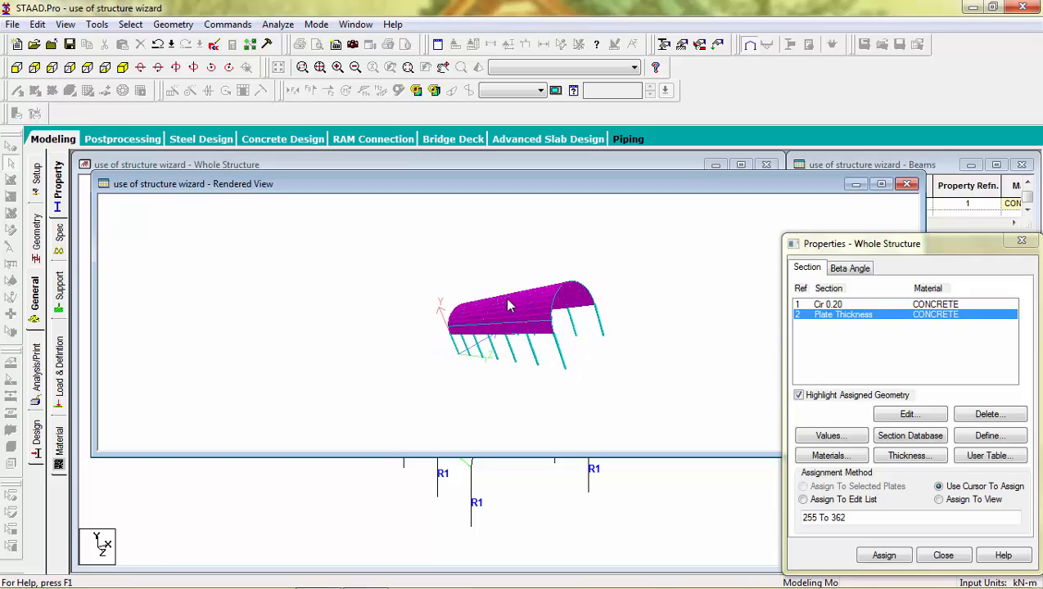
{"action": "left_click_drag", "start_coordinate": [447, 375], "coordinate": [741, 295]}
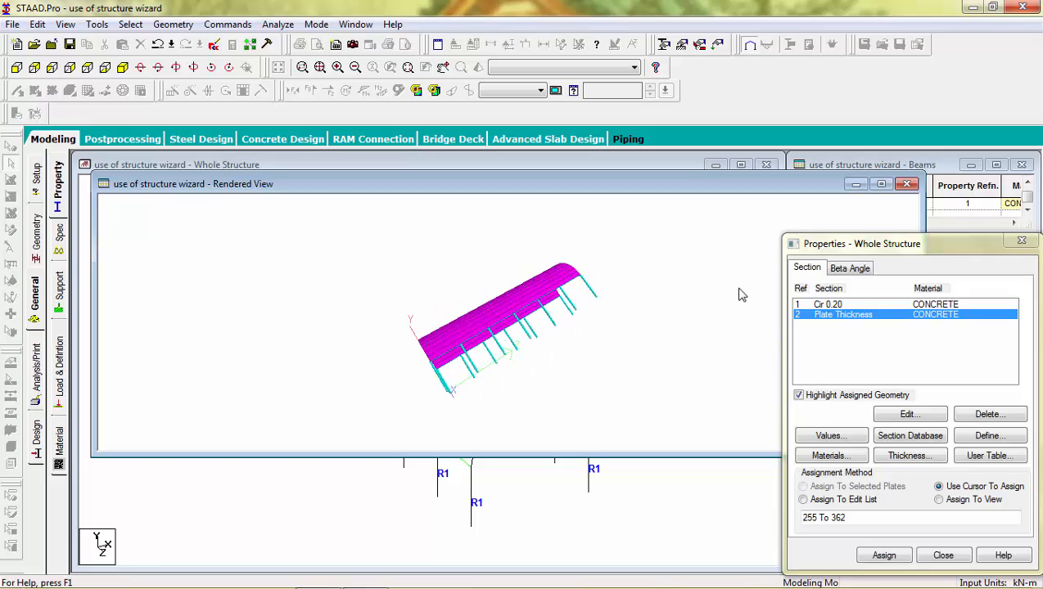
{"action": "left_click_drag", "start_coordinate": [429, 327], "coordinate": [605, 305]}
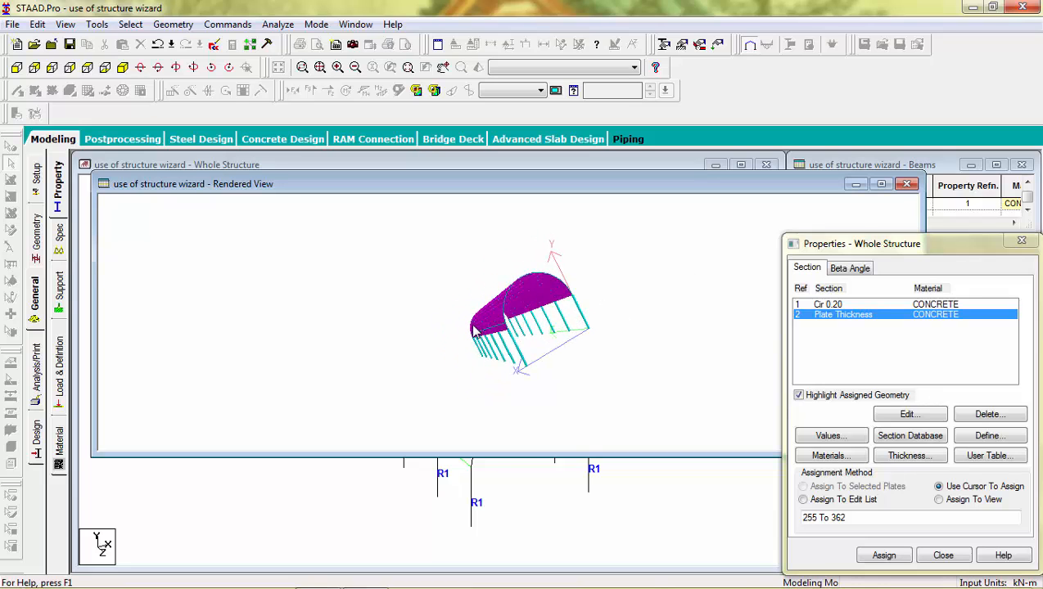
{"action": "mouse_move", "coordinate": [474, 330]}
{"action": "left_mouse_down"}
{"action": "mouse_move", "coordinate": [547, 271]}
{"action": "mouse_move", "coordinate": [528, 337]}
{"action": "mouse_move", "coordinate": [489, 343]}
{"action": "left_mouse_up"}
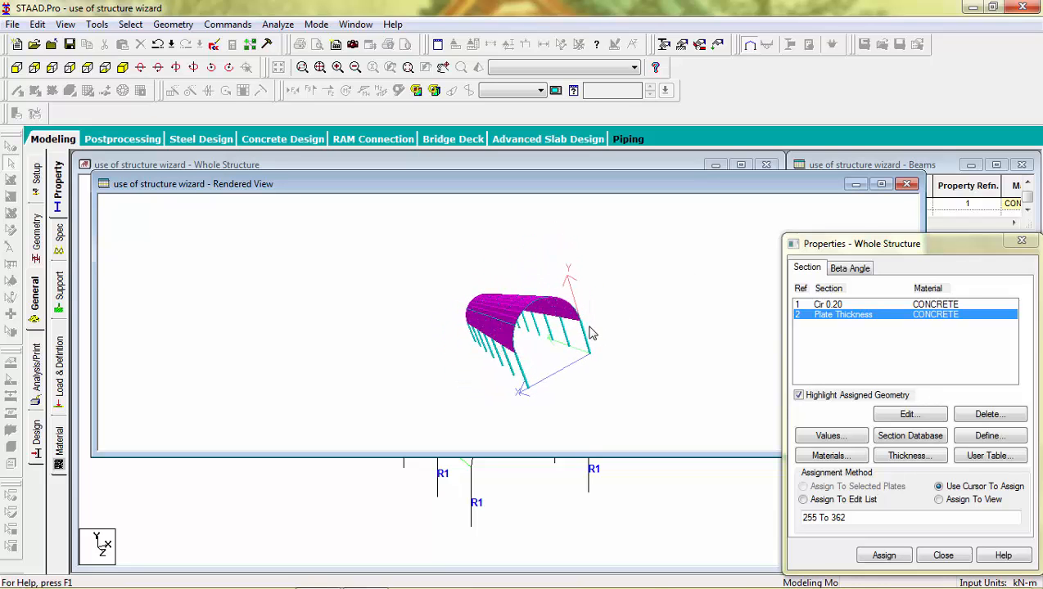
{"action": "left_click_drag", "start_coordinate": [591, 333], "coordinate": [505, 328]}
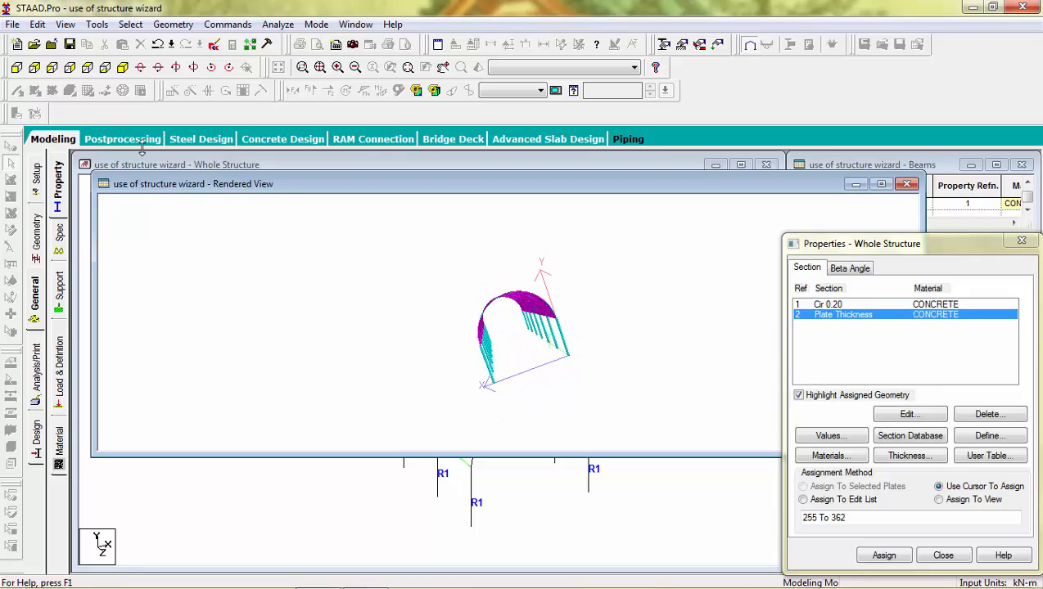
{"action": "left_click", "coordinate": [17, 69]}
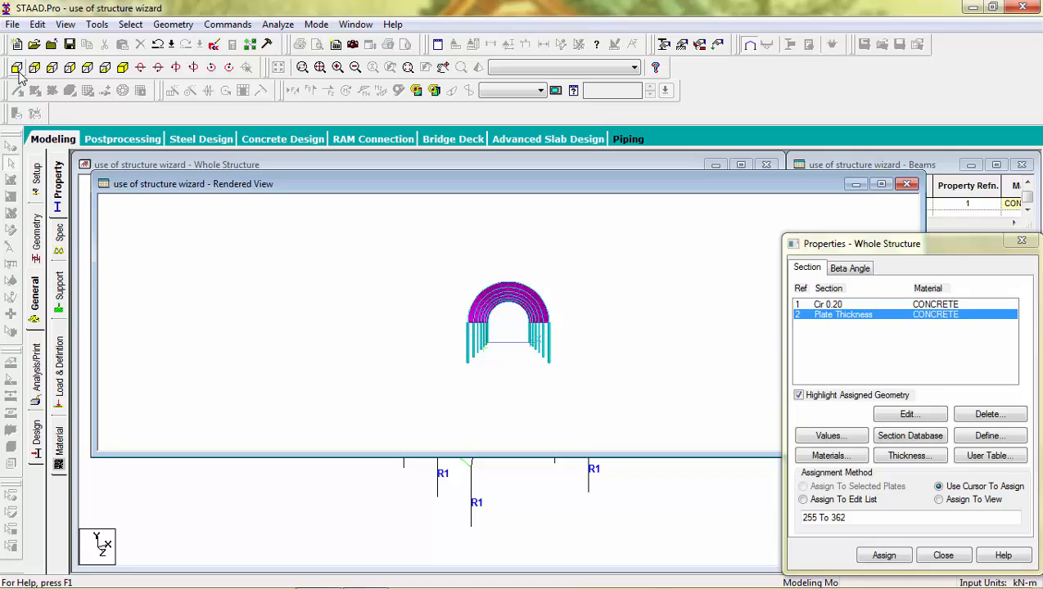
{"action": "left_click", "coordinate": [122, 70]}
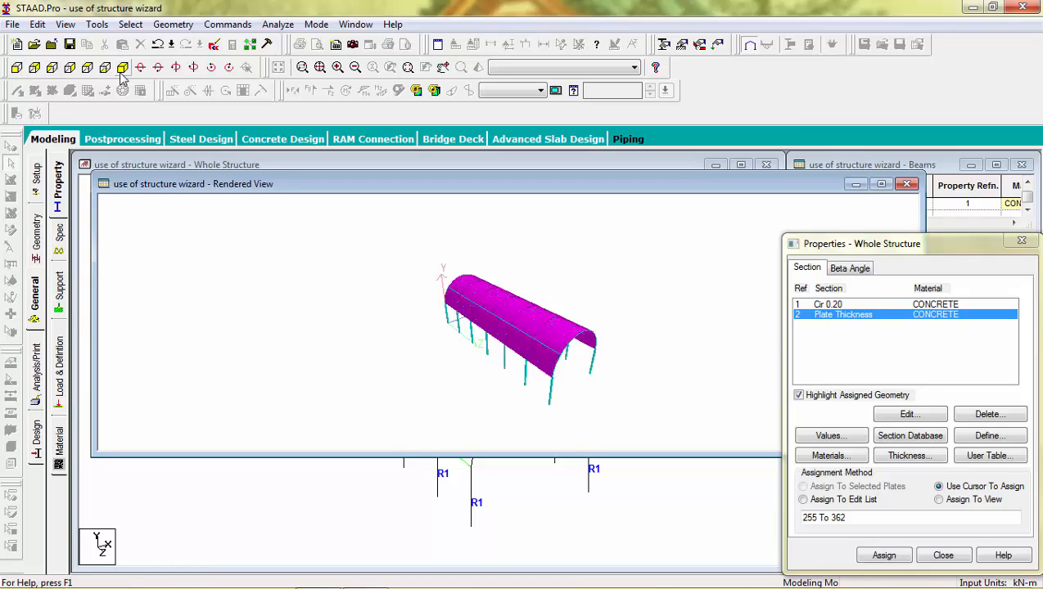
{"action": "left_click", "coordinate": [905, 185]}
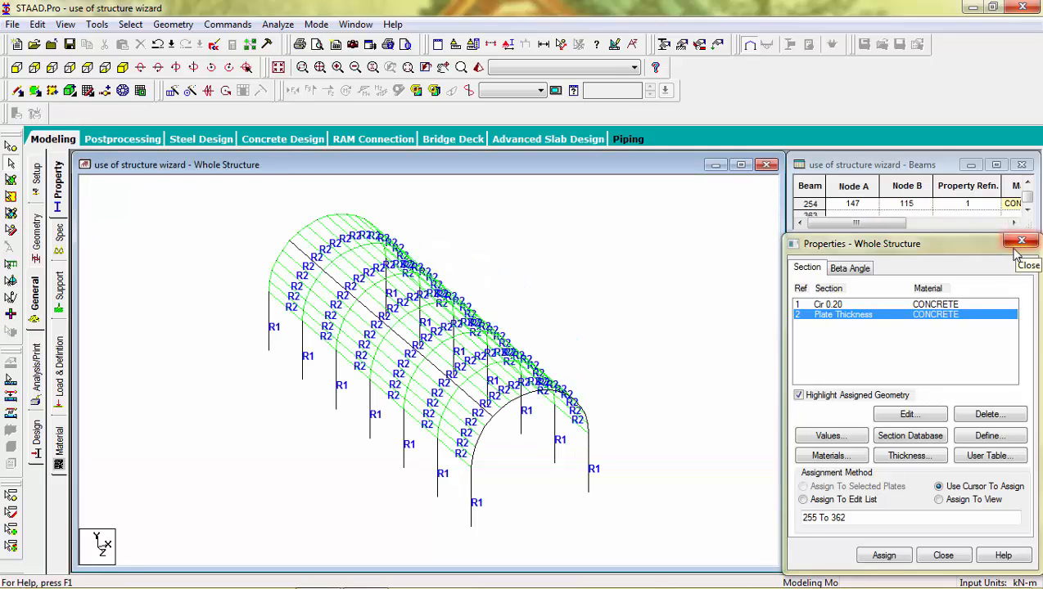
Delete the Plate Thickness and Cir 0.20 properties and close the properties and beams panels.
{"action": "left_click", "coordinate": [974, 414]}
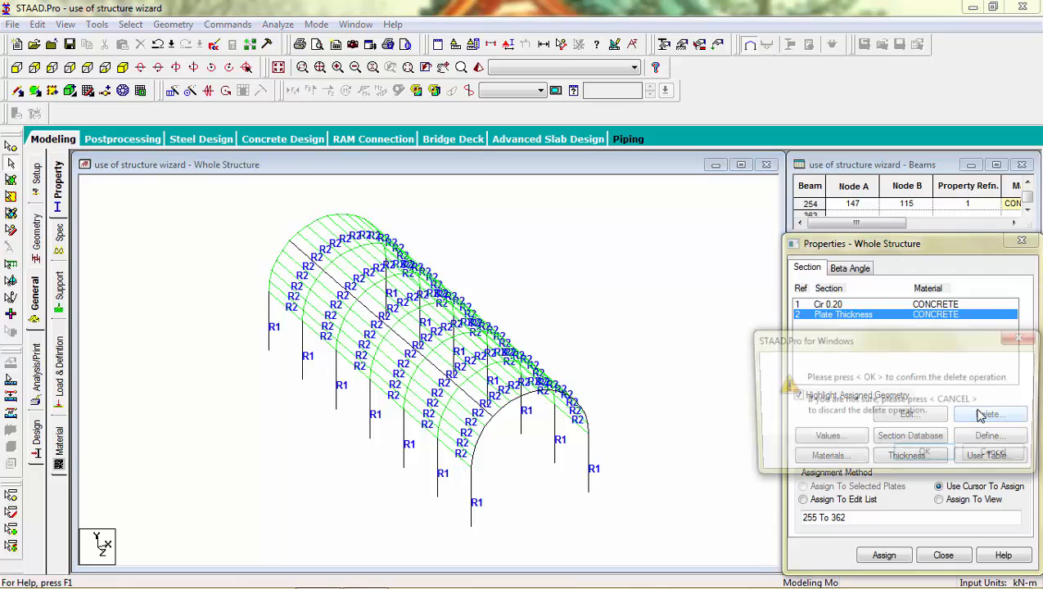
{"action": "left_click", "coordinate": [926, 457]}
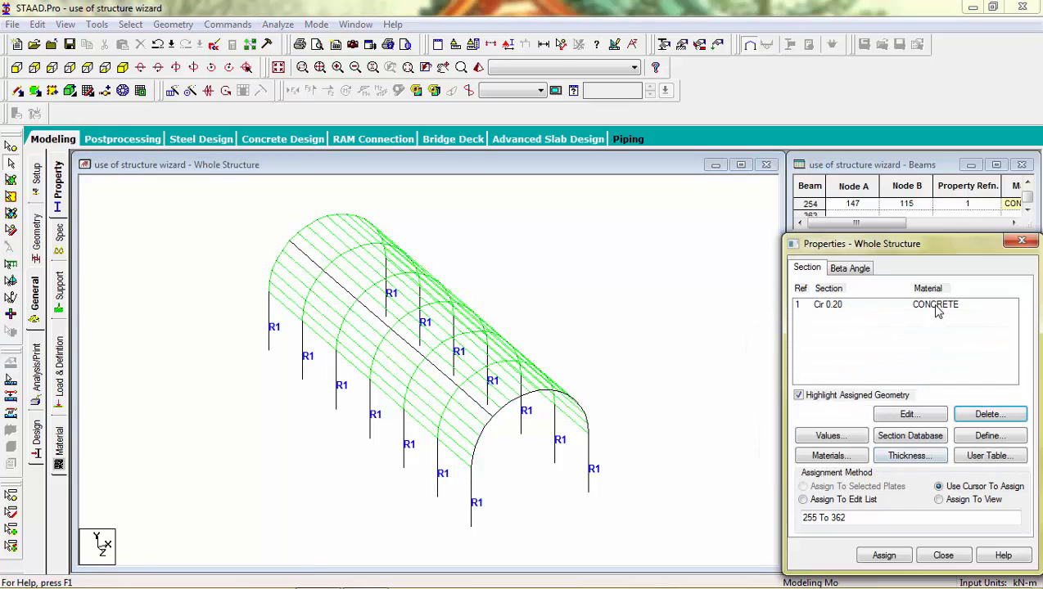
{"action": "left_click", "coordinate": [937, 306]}
{"action": "left_click", "coordinate": [981, 416]}
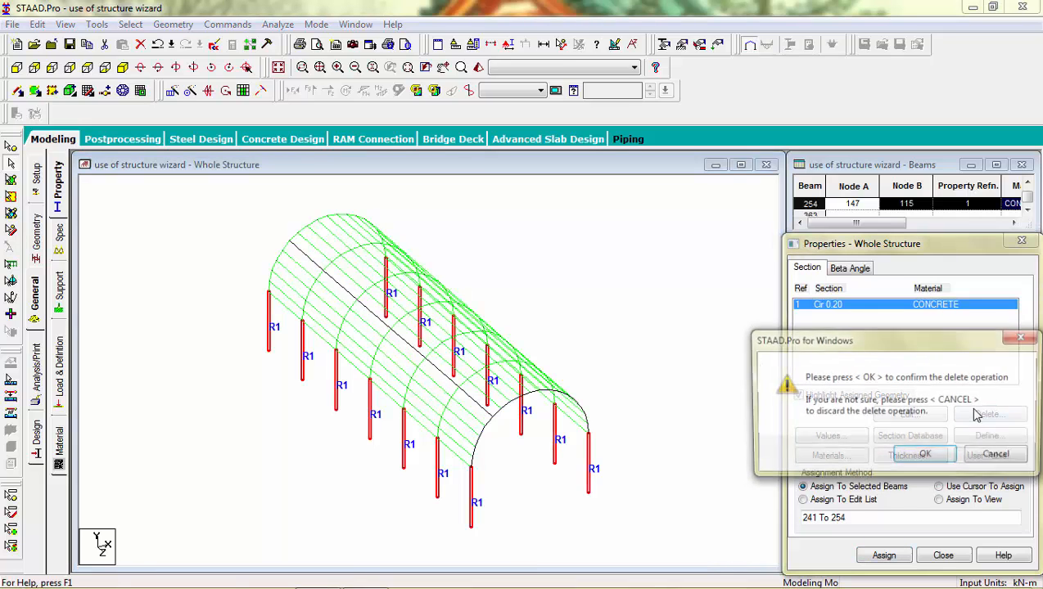
{"action": "left_click", "coordinate": [929, 460]}
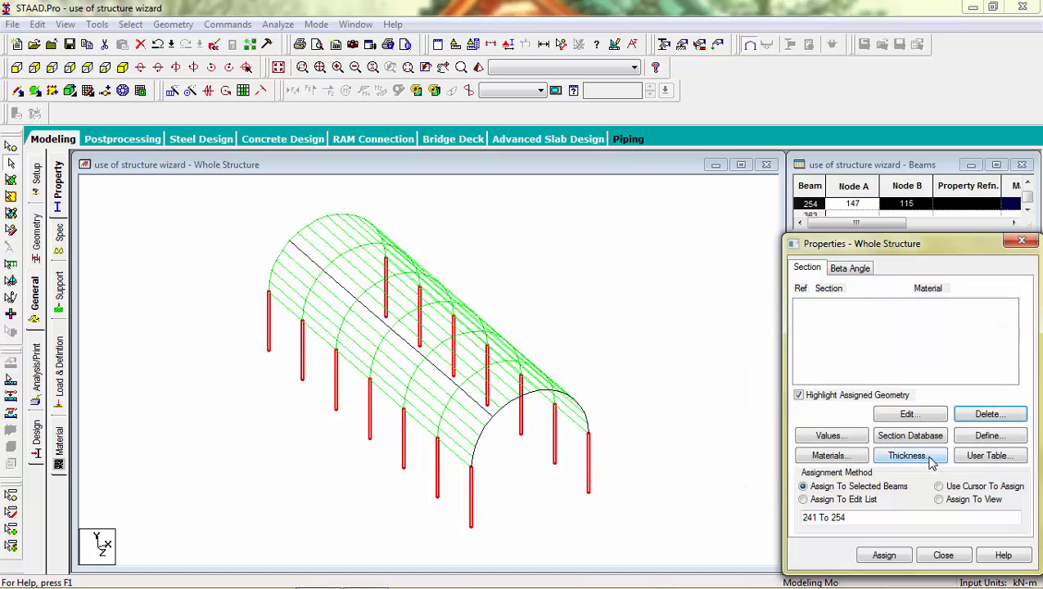
{"action": "left_click", "coordinate": [1022, 240]}
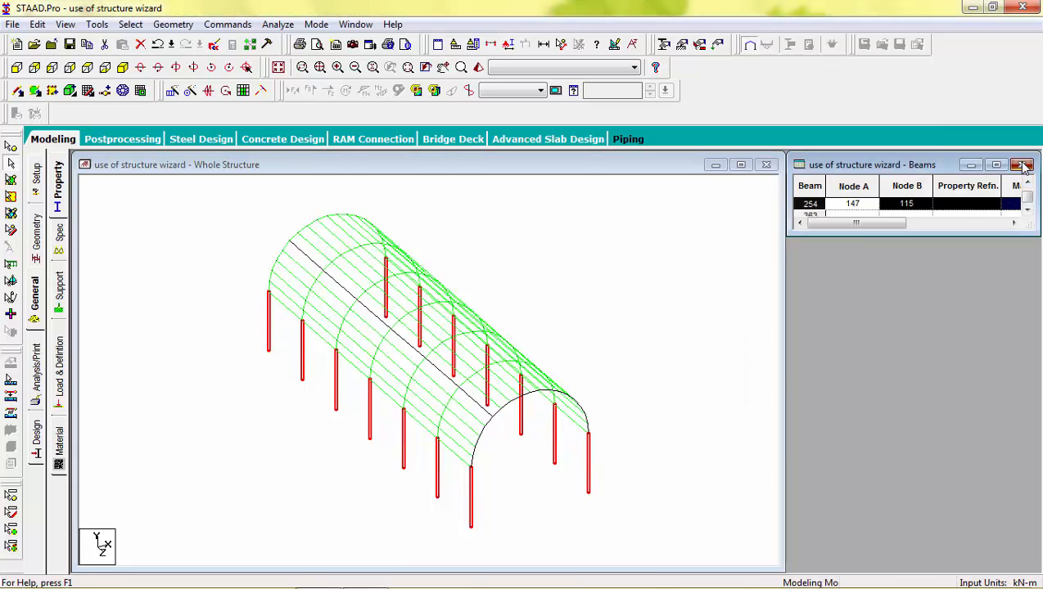
{"action": "left_click", "coordinate": [1022, 165]}
Select the whole structure and delete all beams and nodes.
{"action": "left_click_drag", "start_coordinate": [641, 194], "coordinate": [217, 541]}
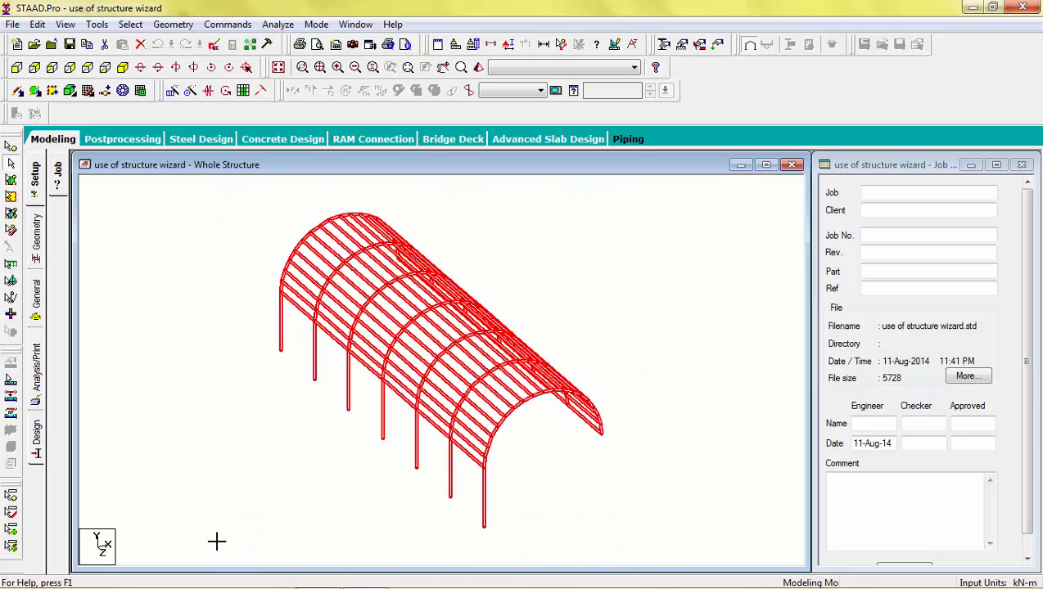
{"action": "key", "text": "Delete"}
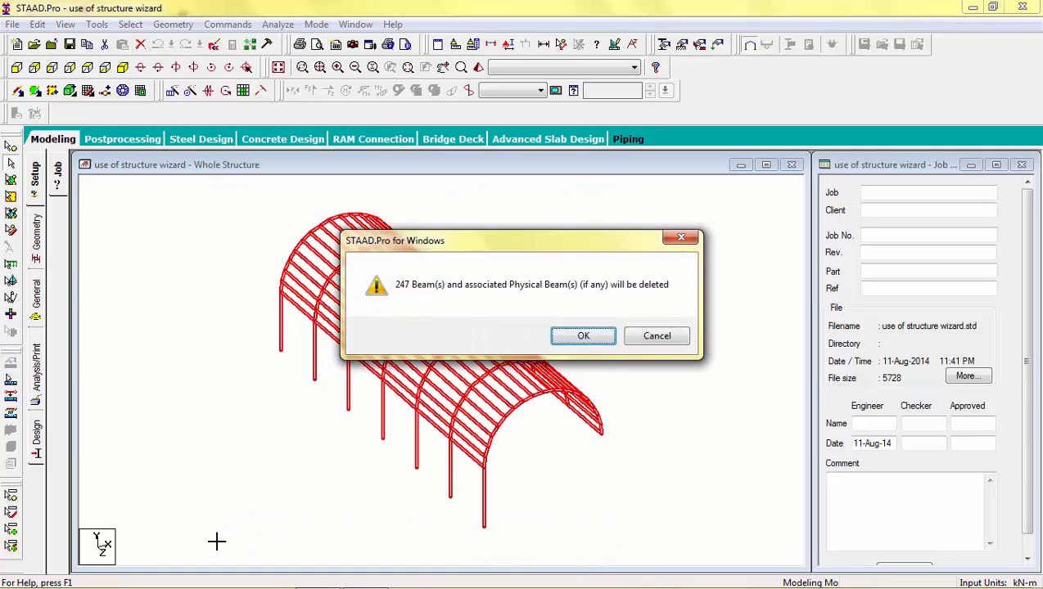
{"action": "key", "text": "Return"}
{"action": "key", "text": "Return"}
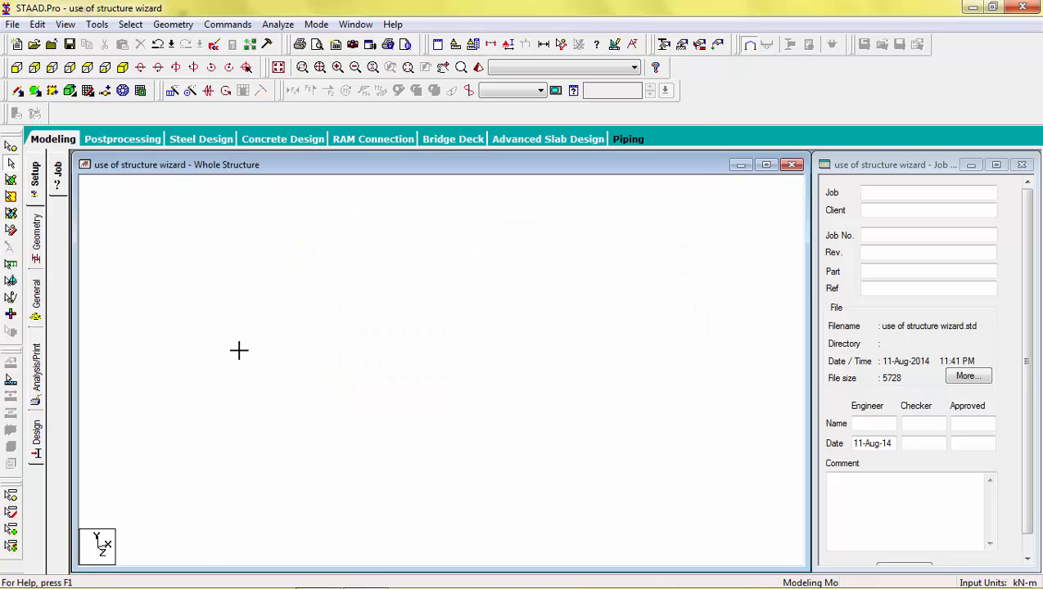
{"action": "left_click", "coordinate": [172, 24]}
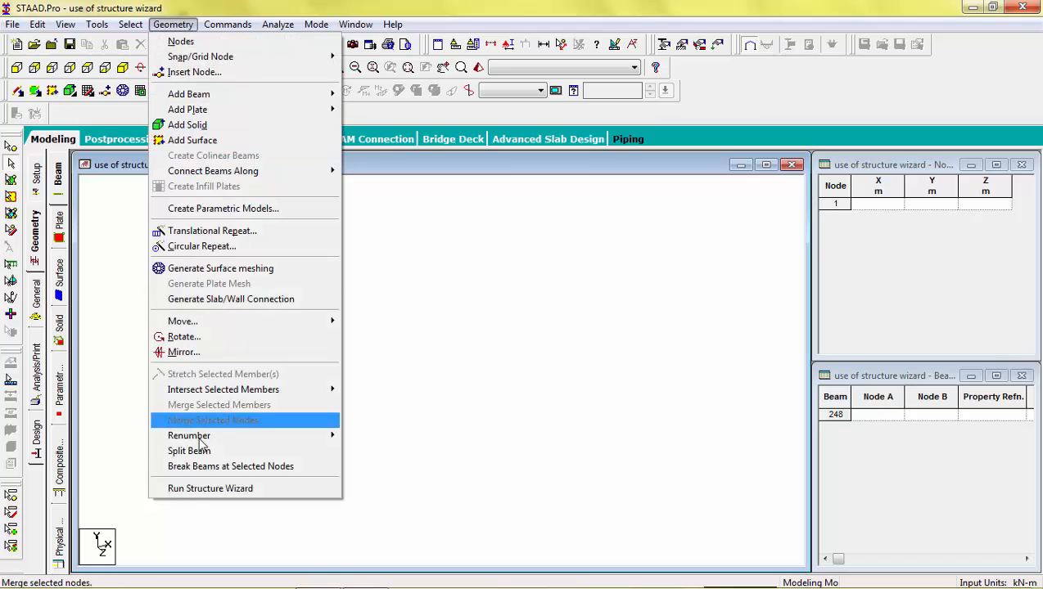
Generate a Bay Frame in the wizard, 12 m long, 15 m high and 12 m wide.
{"action": "left_click", "coordinate": [197, 489]}
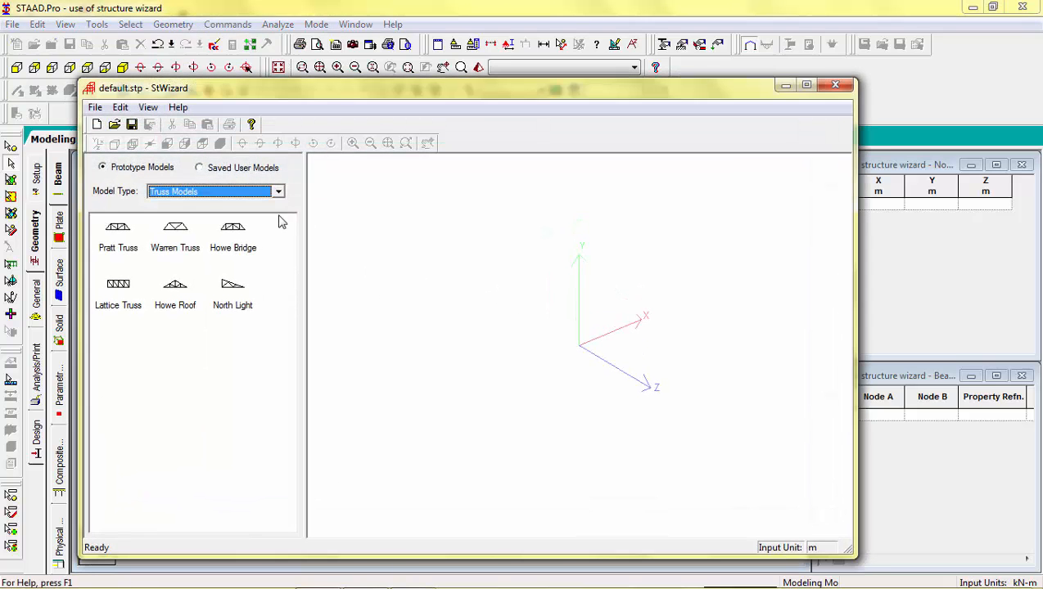
{"action": "left_click", "coordinate": [280, 193]}
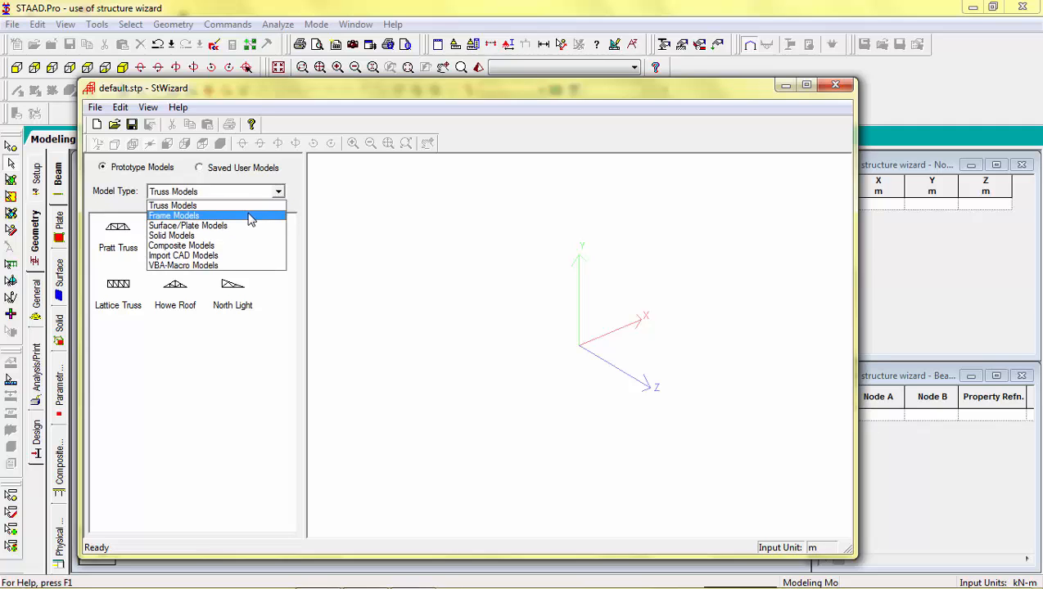
{"action": "left_click", "coordinate": [249, 213]}
{"action": "double_click", "coordinate": [117, 229]}
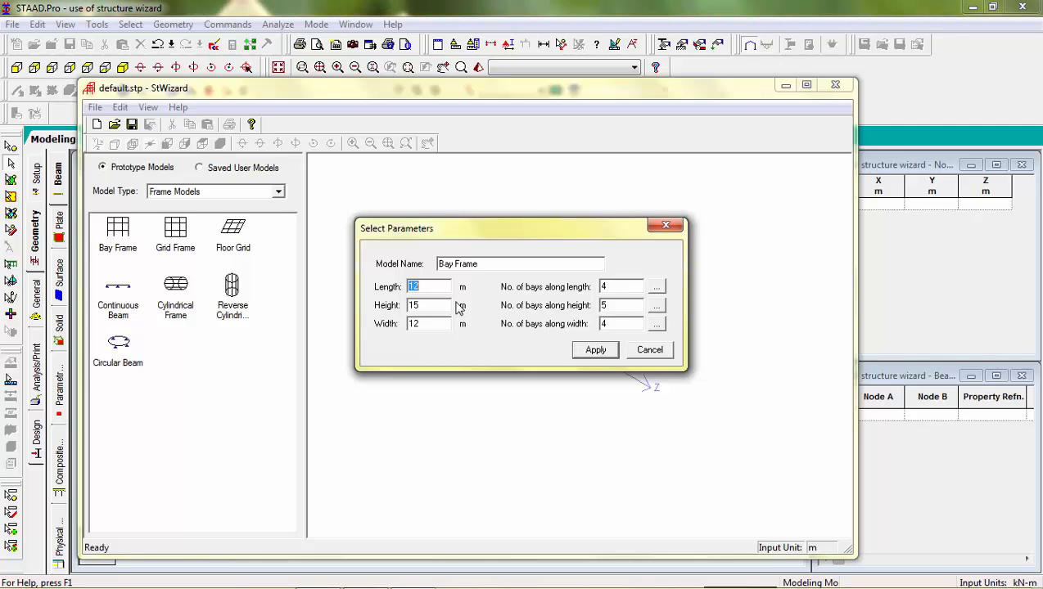
{"action": "double_click", "coordinate": [602, 286]}
{"action": "left_click", "coordinate": [598, 350]}
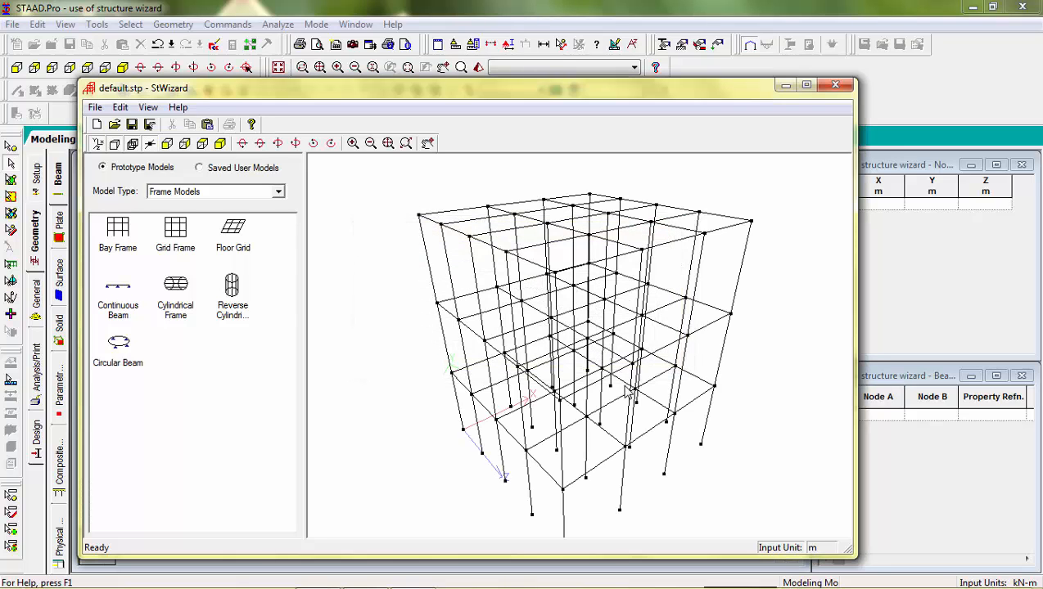
{"action": "left_click_drag", "start_coordinate": [628, 392], "coordinate": [517, 399]}
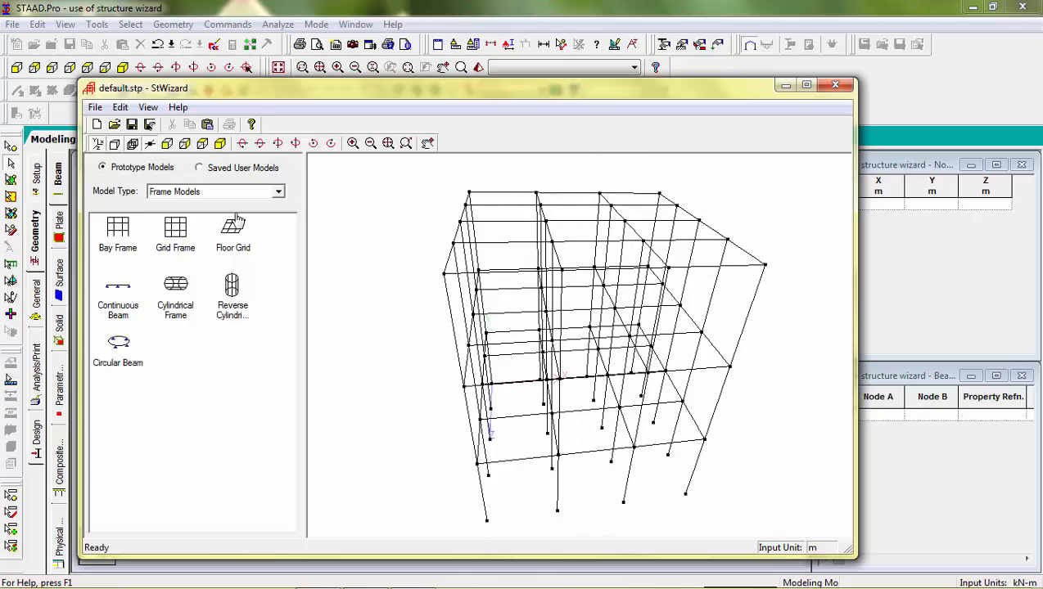
Merge the bay frame into the STAAD.Pro model at zero offset.
{"action": "left_click", "coordinate": [95, 108]}
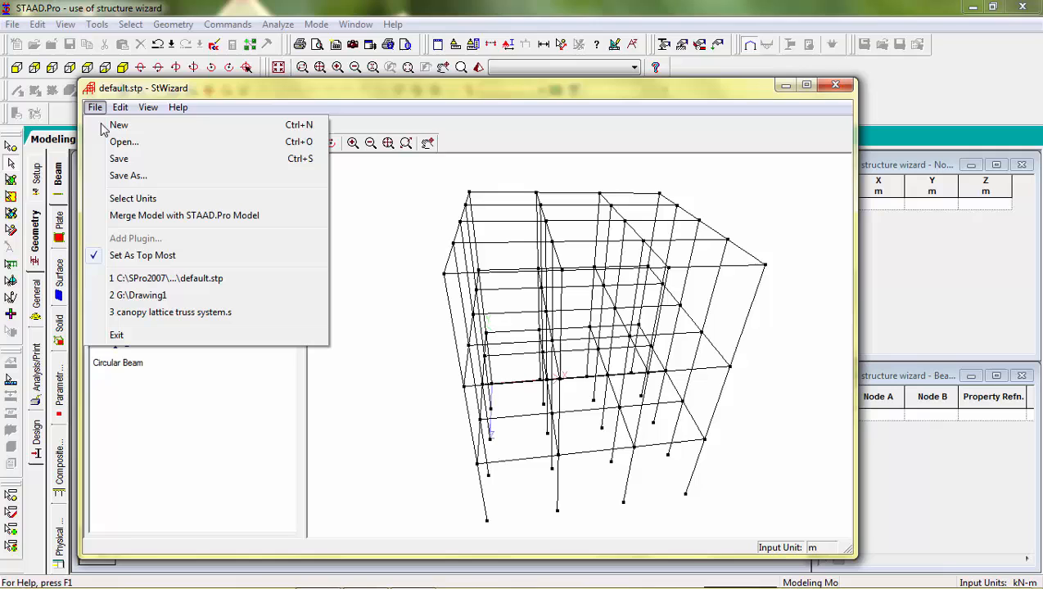
{"action": "left_click", "coordinate": [136, 219]}
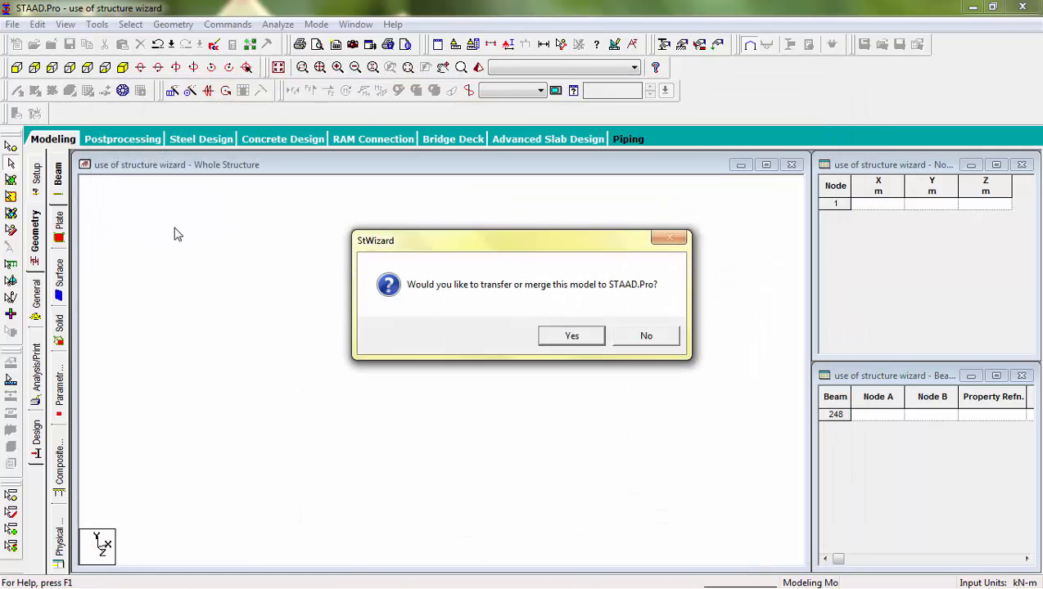
{"action": "left_click", "coordinate": [577, 340]}
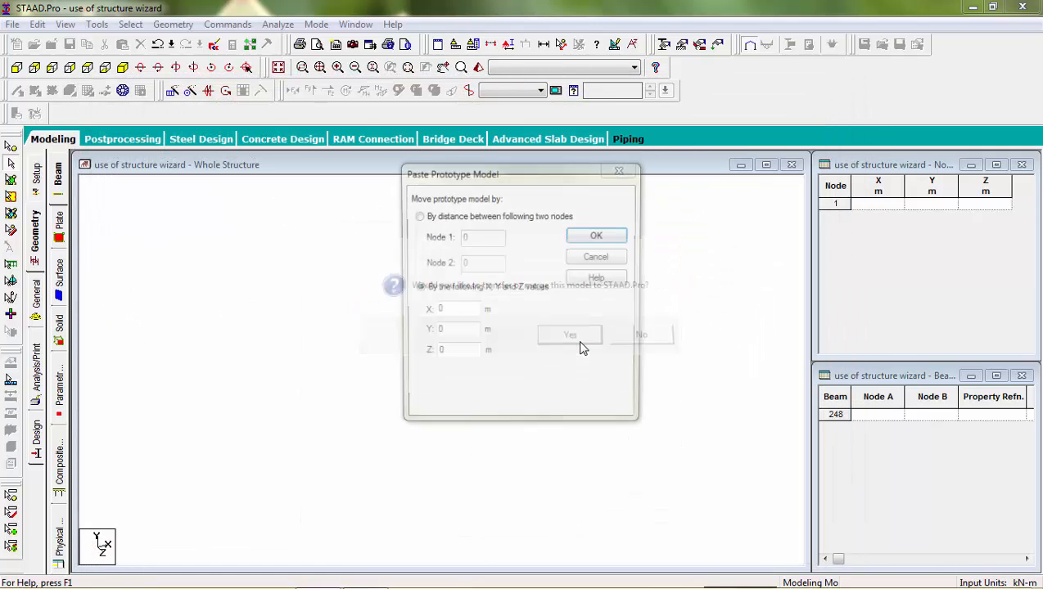
{"action": "left_click", "coordinate": [602, 237]}
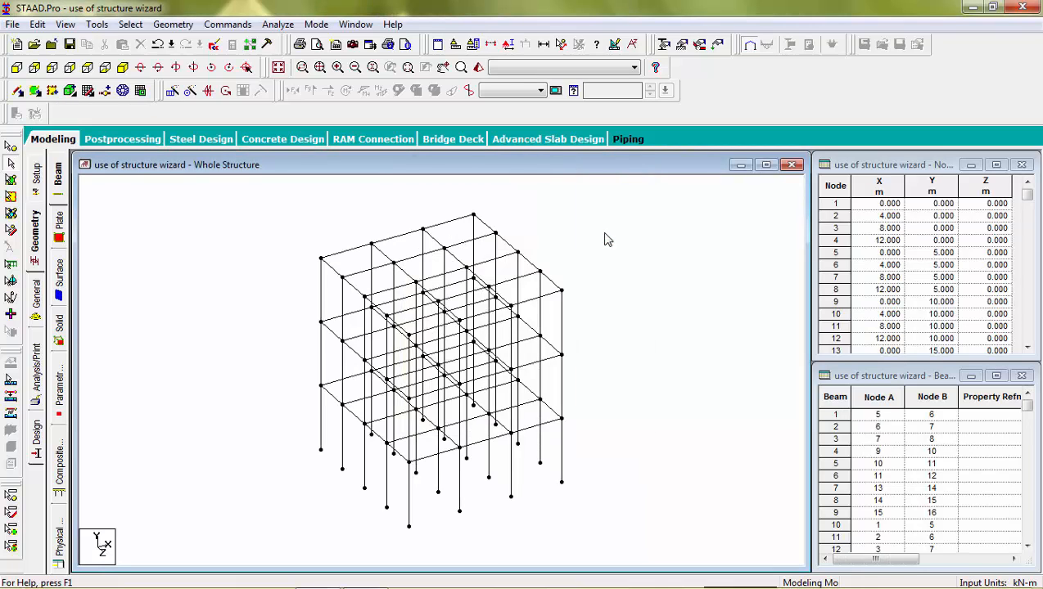
{"action": "left_click", "coordinate": [832, 204]}
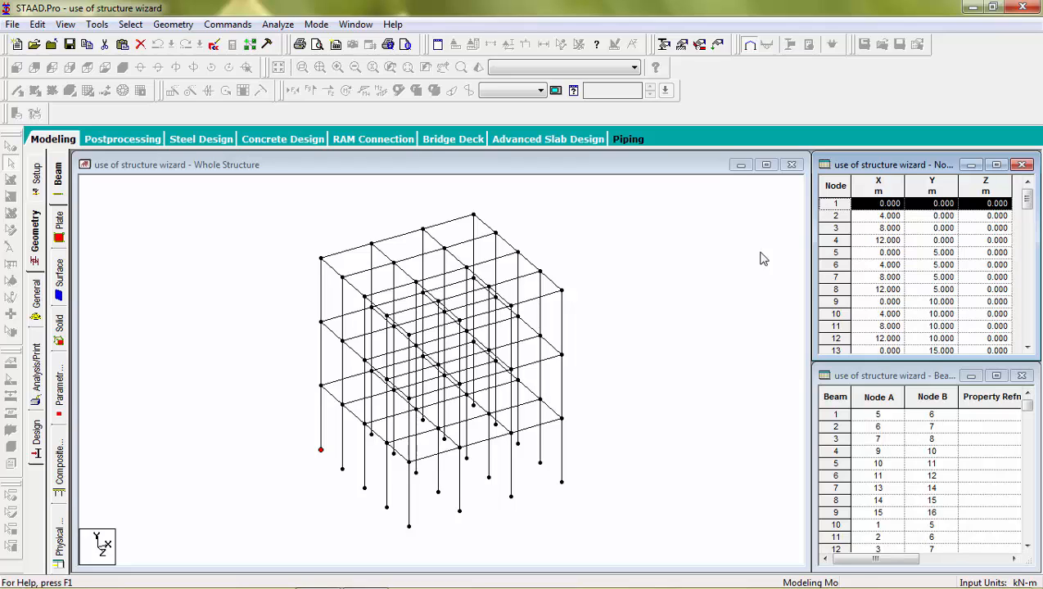
Repeat the rightmost bay once along X at 4 m, linked with an open base.
{"action": "left_click", "coordinate": [684, 282]}
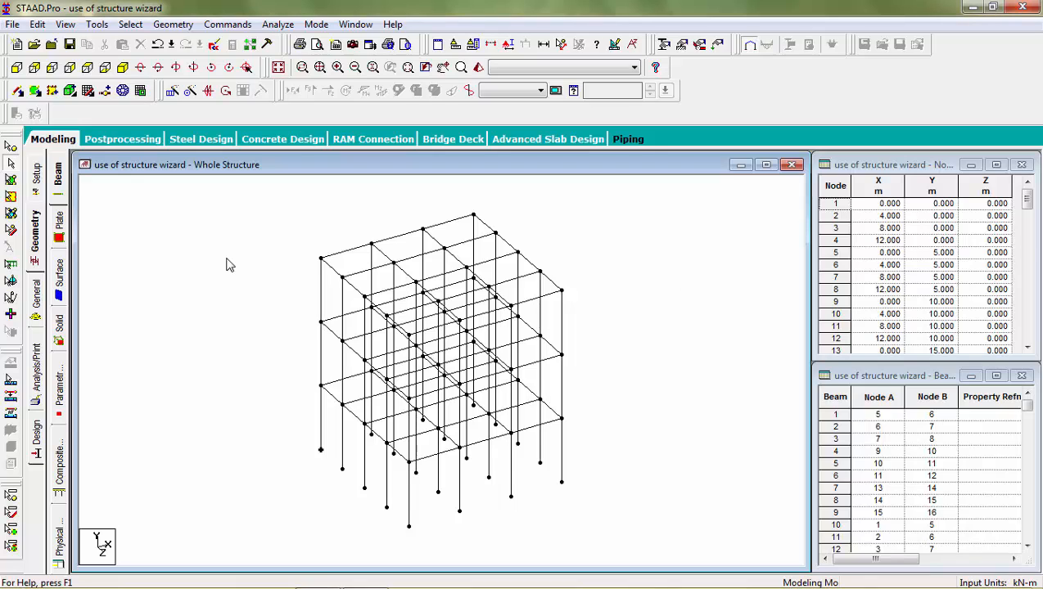
{"action": "left_click", "coordinate": [16, 67]}
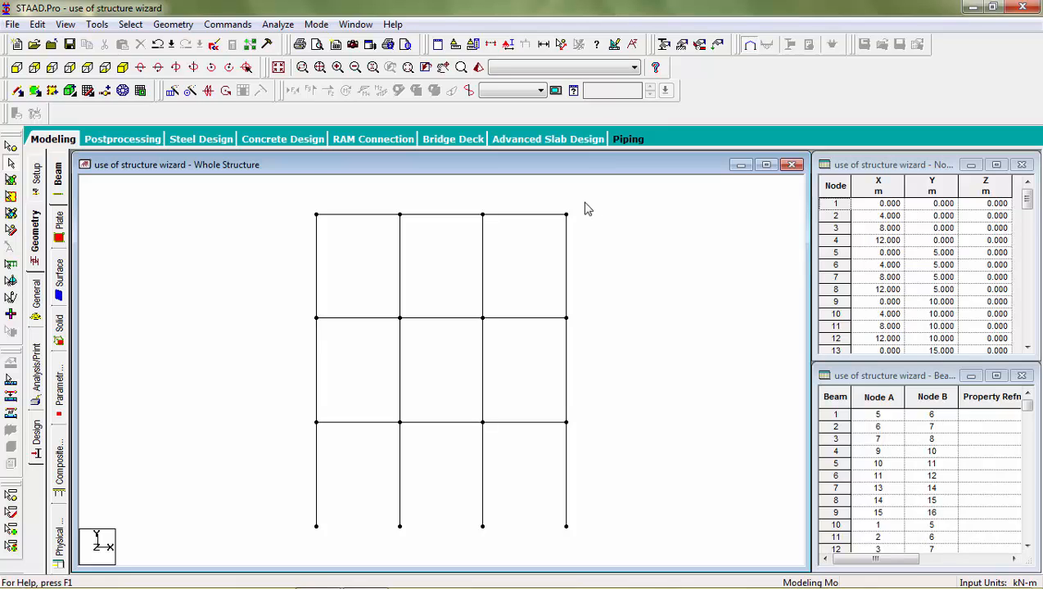
{"action": "left_click_drag", "start_coordinate": [584, 199], "coordinate": [475, 537]}
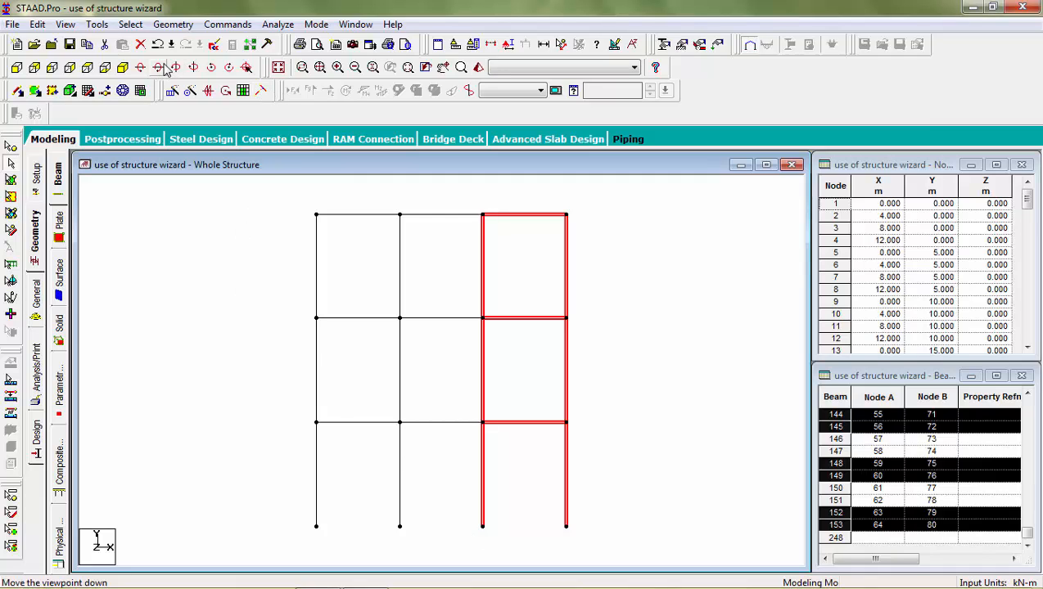
{"action": "left_click", "coordinate": [123, 67]}
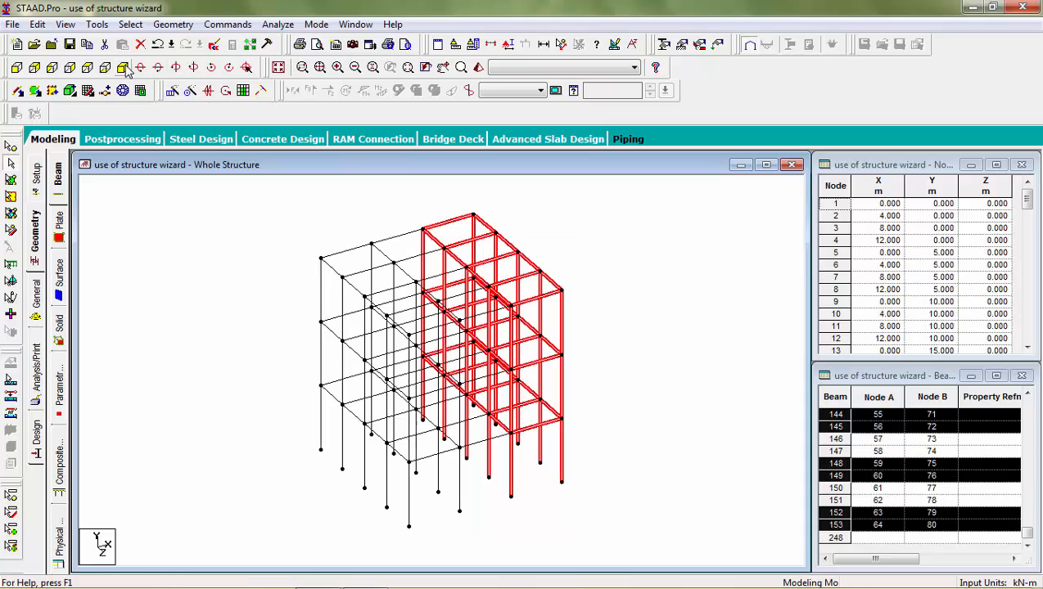
{"action": "left_click", "coordinate": [172, 91]}
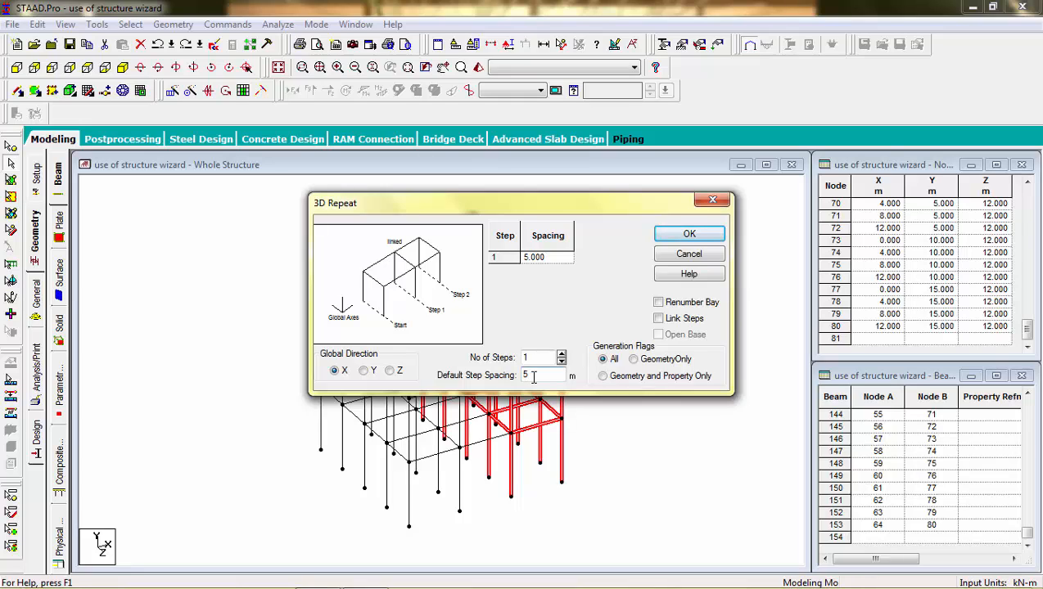
{"action": "left_click_drag", "start_coordinate": [533, 377], "coordinate": [517, 375]}
{"action": "left_click", "coordinate": [658, 318]}
{"action": "left_click", "coordinate": [658, 335]}
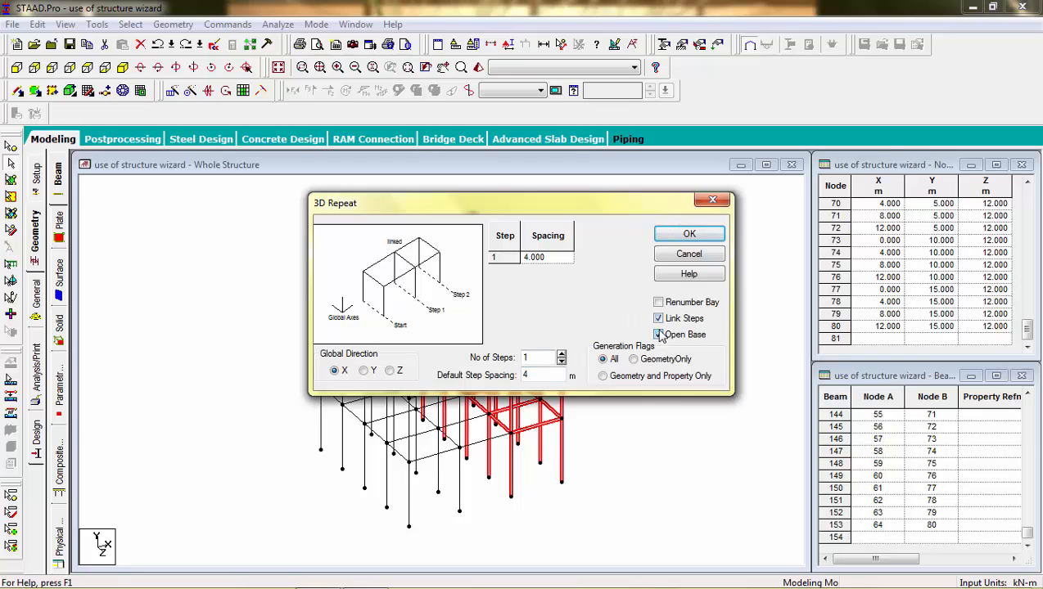
{"action": "left_click", "coordinate": [683, 238]}
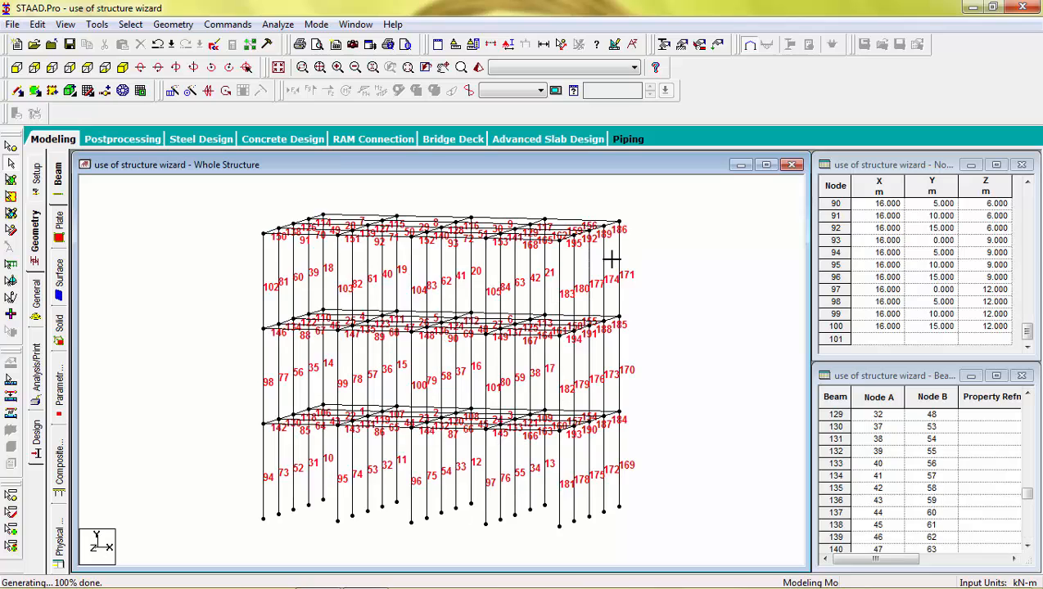
{"action": "key", "text": "Right"}
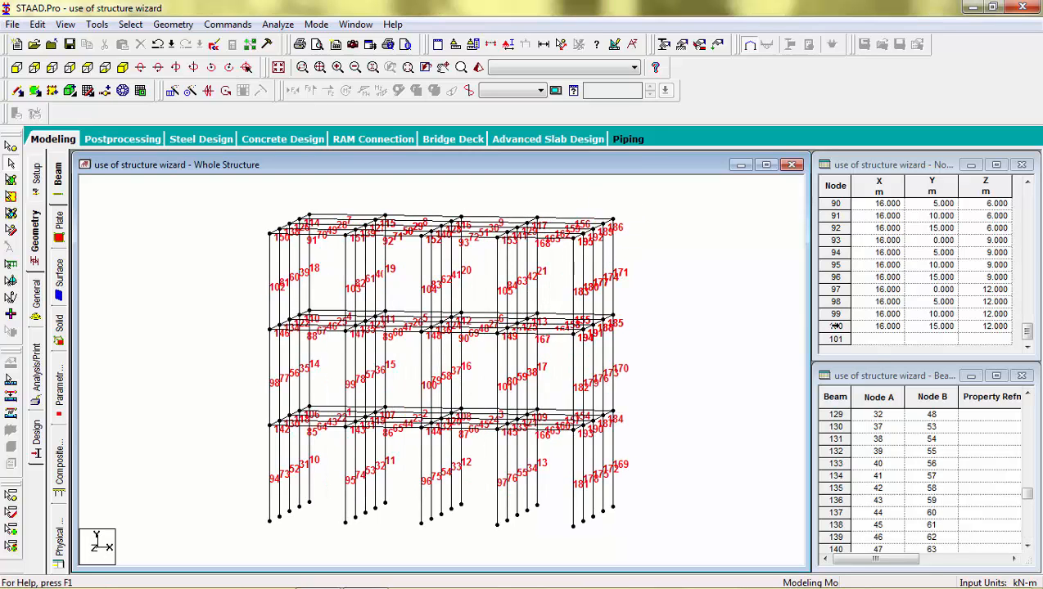
Add node 101 at X = -10 m in the node table.
{"action": "left_click", "coordinate": [873, 341]}
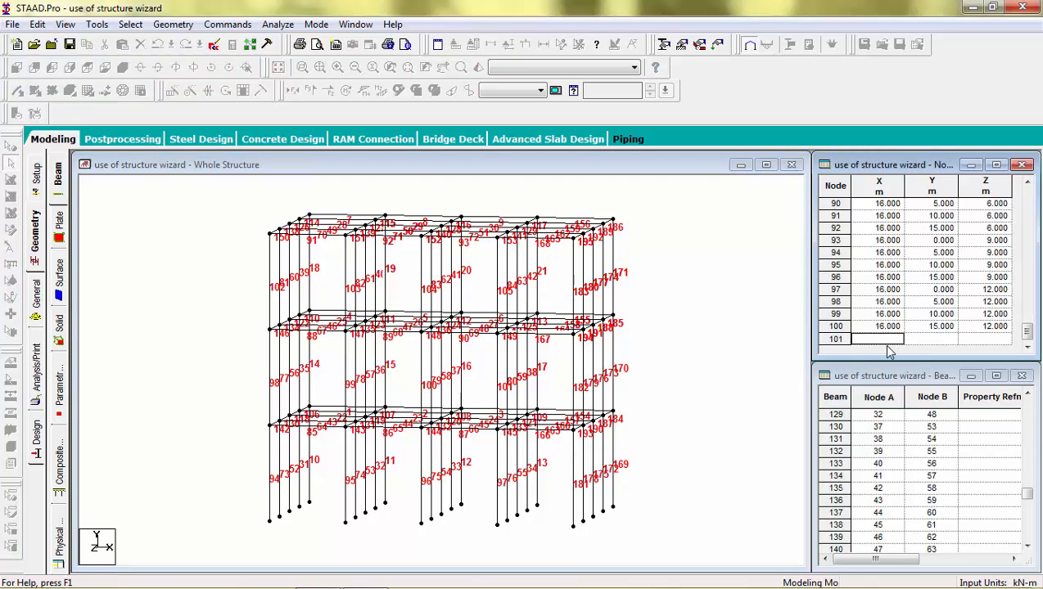
{"action": "type", "text": "0"}
{"action": "type", "text": "10"}
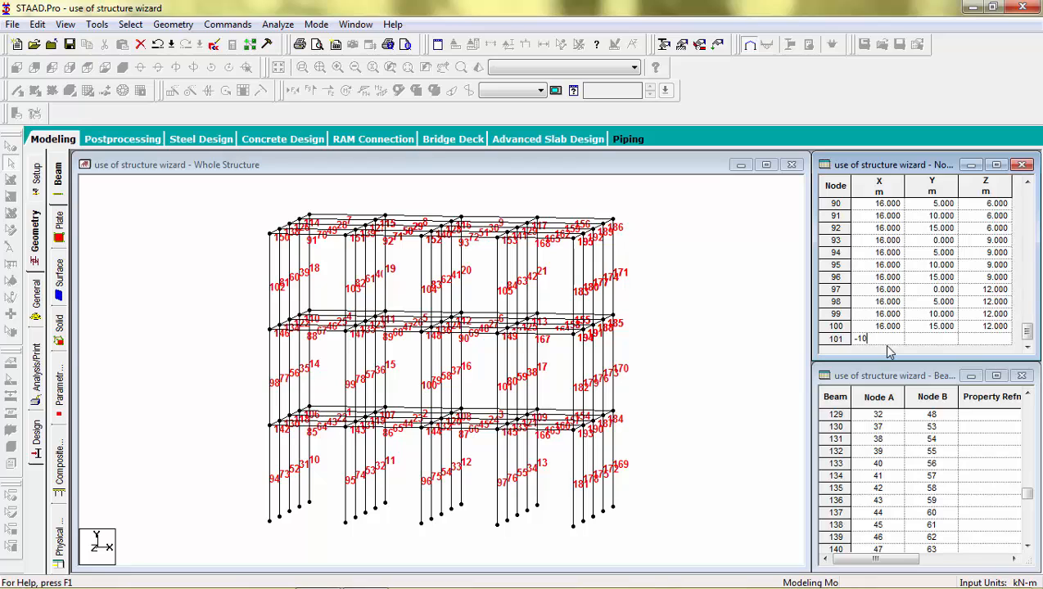
{"action": "left_click", "coordinate": [931, 339]}
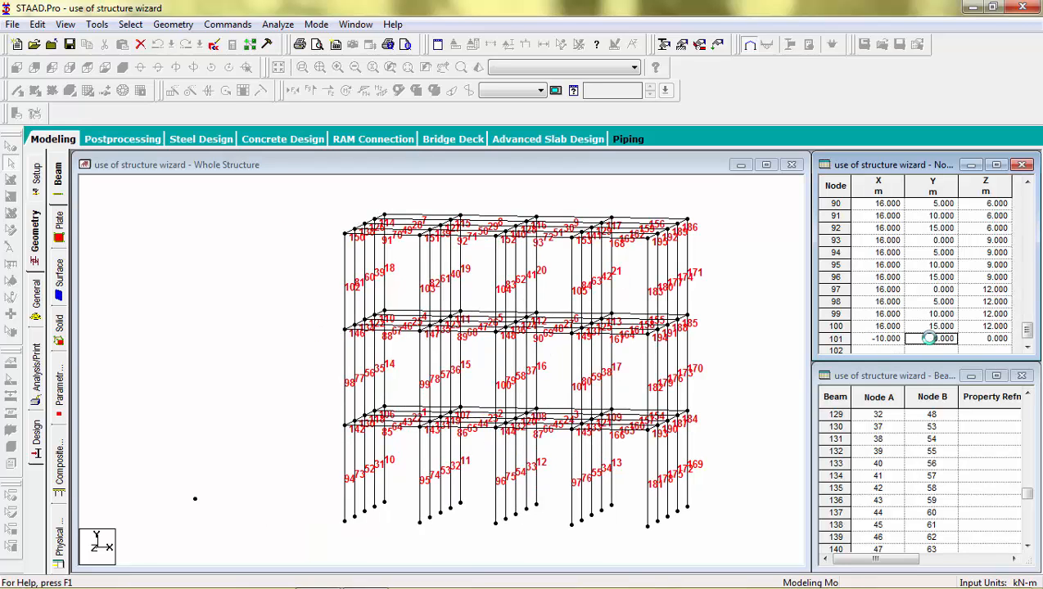
Highlight the orphan nodes via Tools > Orphan Nodes > Highlight.
{"action": "left_click", "coordinate": [133, 25]}
{"action": "mouse_move", "coordinate": [96, 24]}
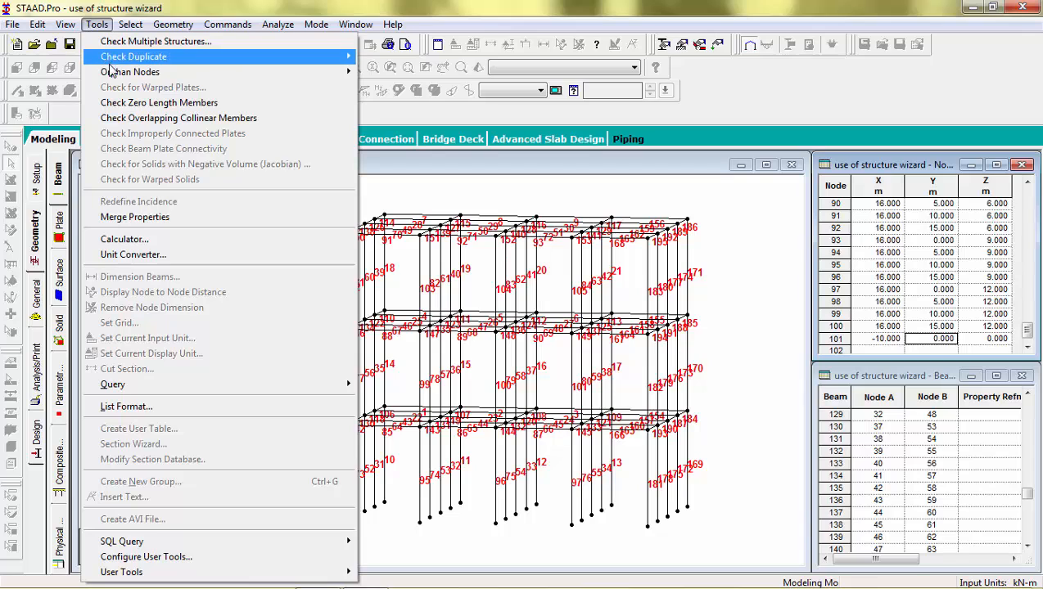
{"action": "mouse_move", "coordinate": [305, 77]}
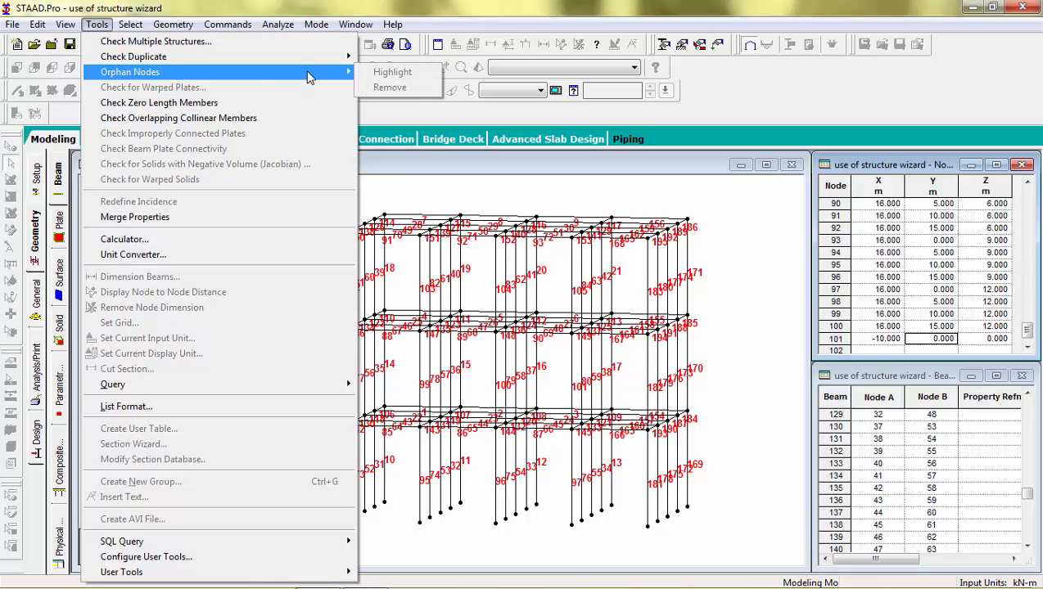
{"action": "left_click", "coordinate": [414, 187]}
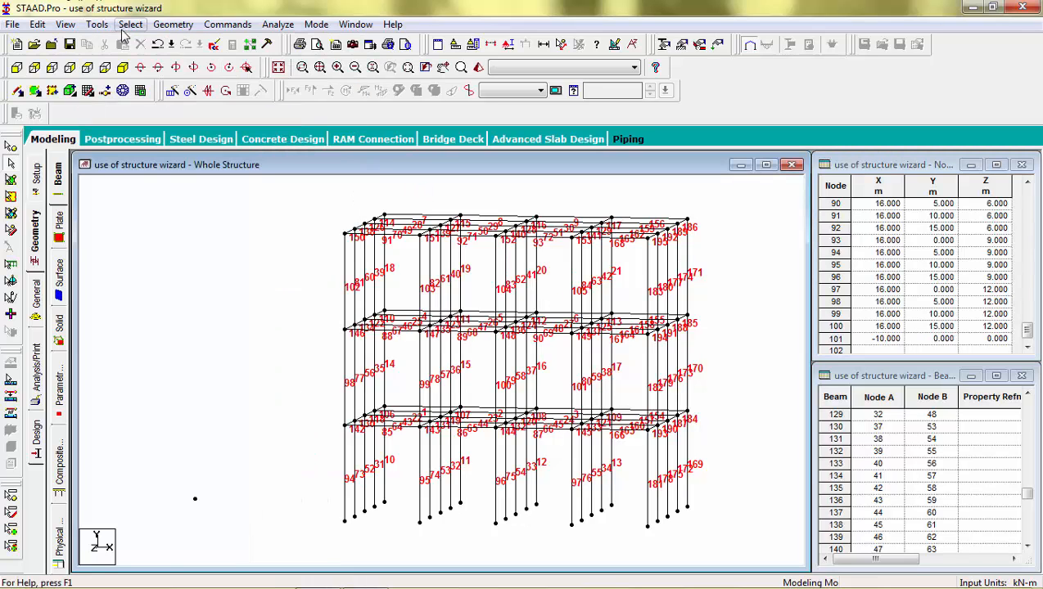
{"action": "left_click", "coordinate": [128, 25]}
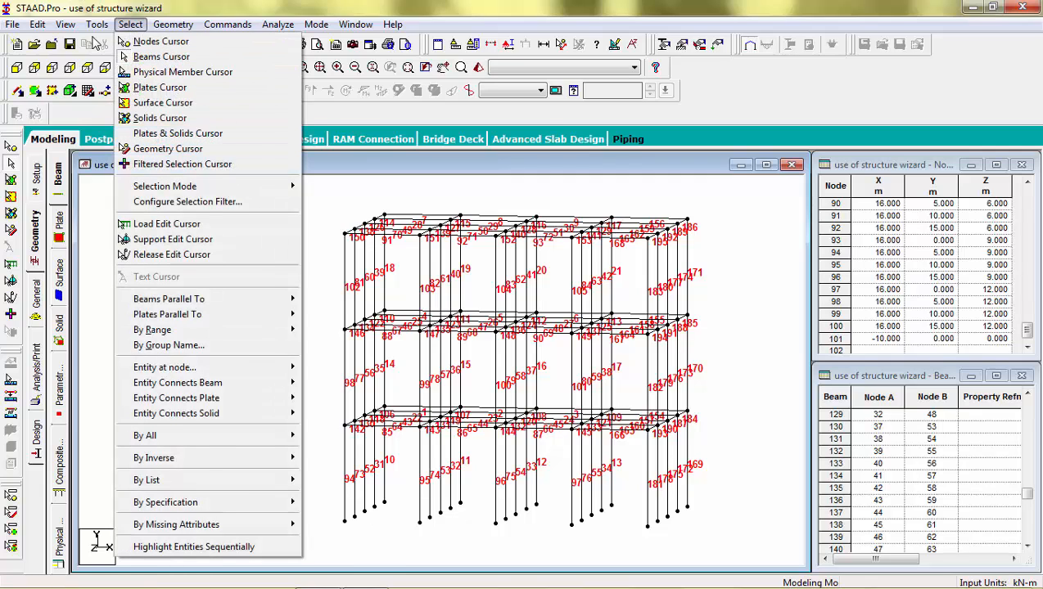
{"action": "left_click", "coordinate": [96, 25]}
{"action": "mouse_move", "coordinate": [258, 71]}
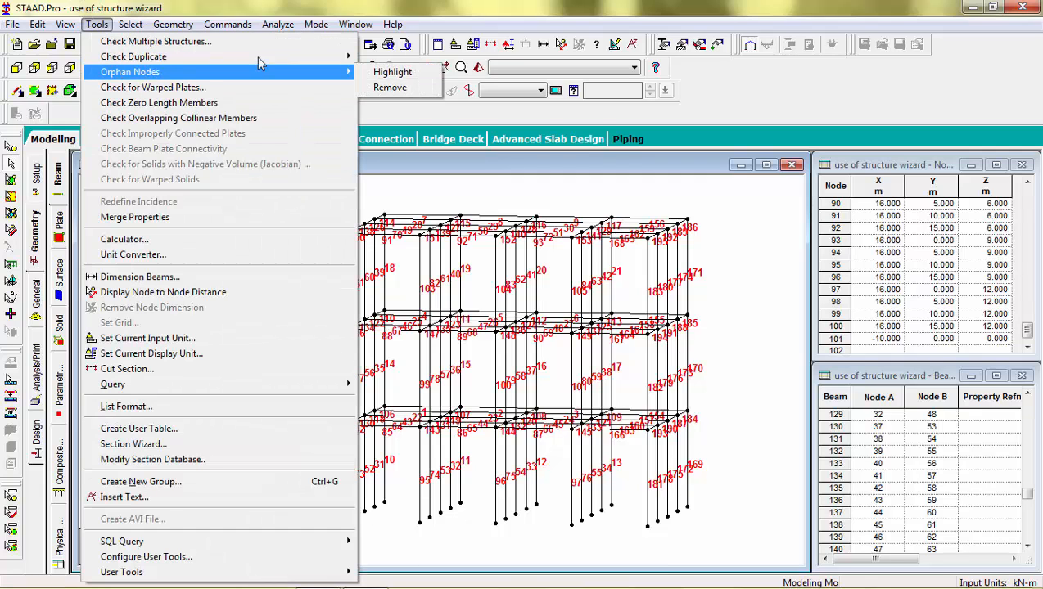
{"action": "left_click", "coordinate": [368, 76]}
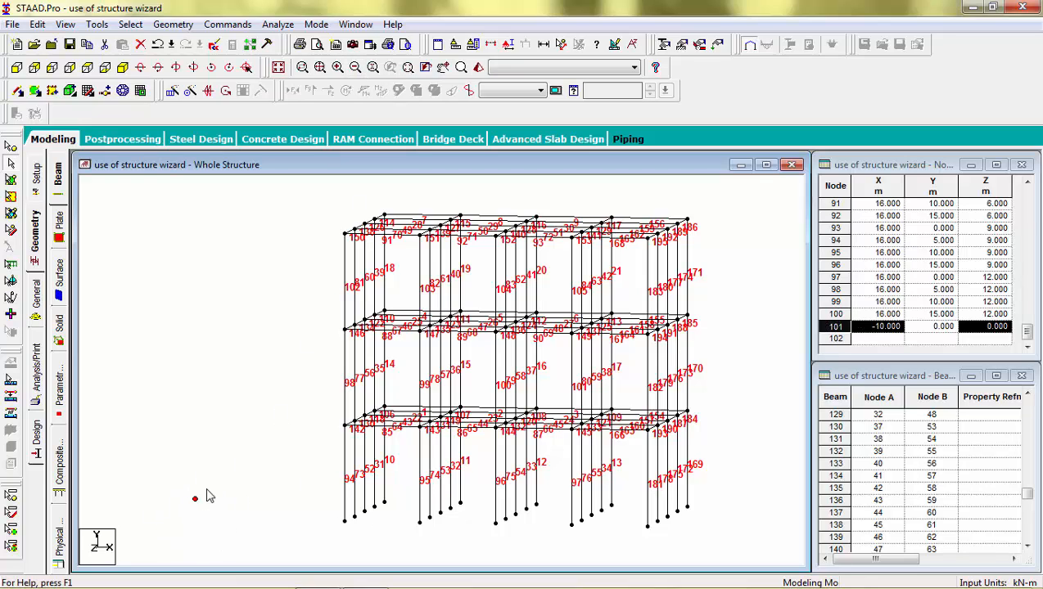
Remove the orphan node 101 with Tools > Orphan Nodes > Remove.
{"action": "left_click", "coordinate": [96, 24]}
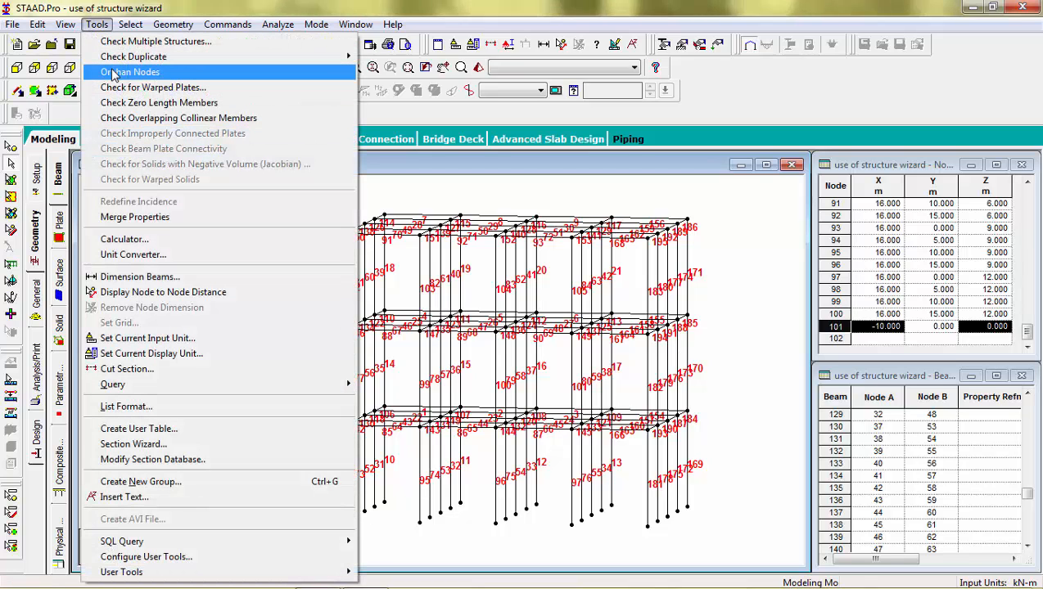
{"action": "mouse_move", "coordinate": [131, 72]}
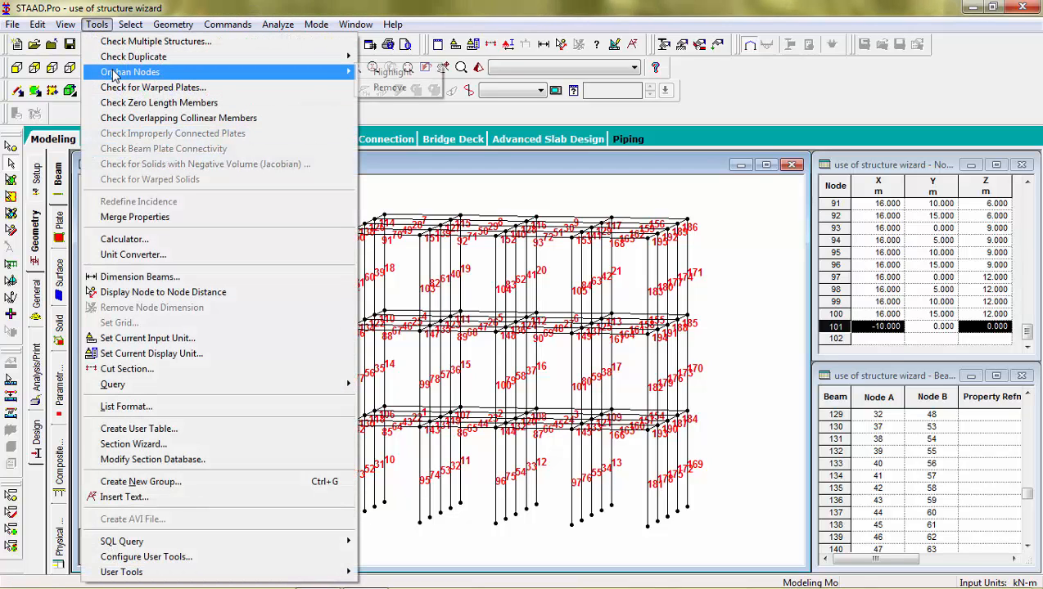
{"action": "left_click", "coordinate": [383, 90]}
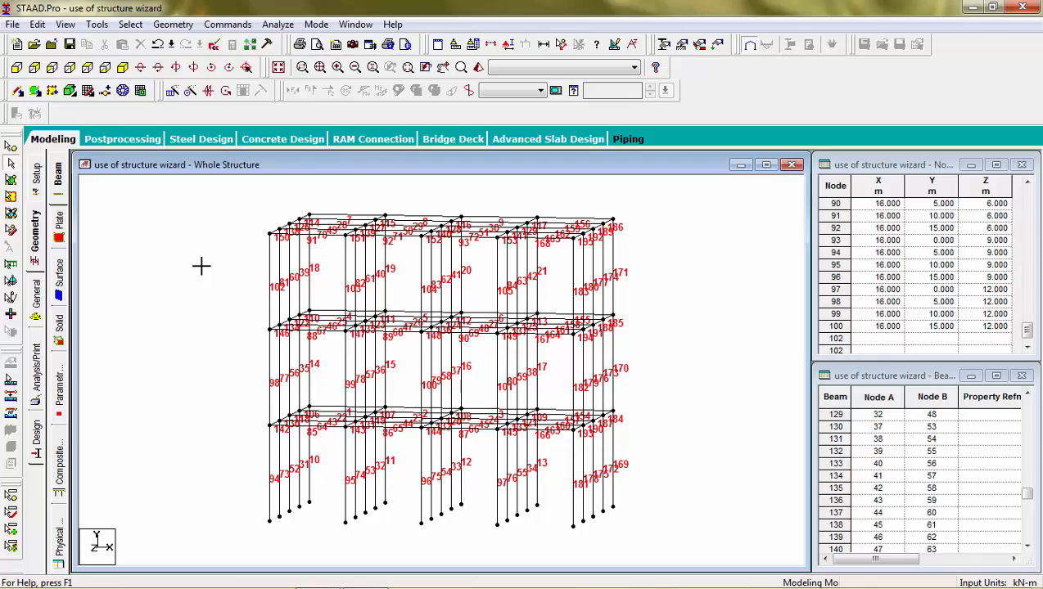
{"action": "left_click", "coordinate": [100, 24]}
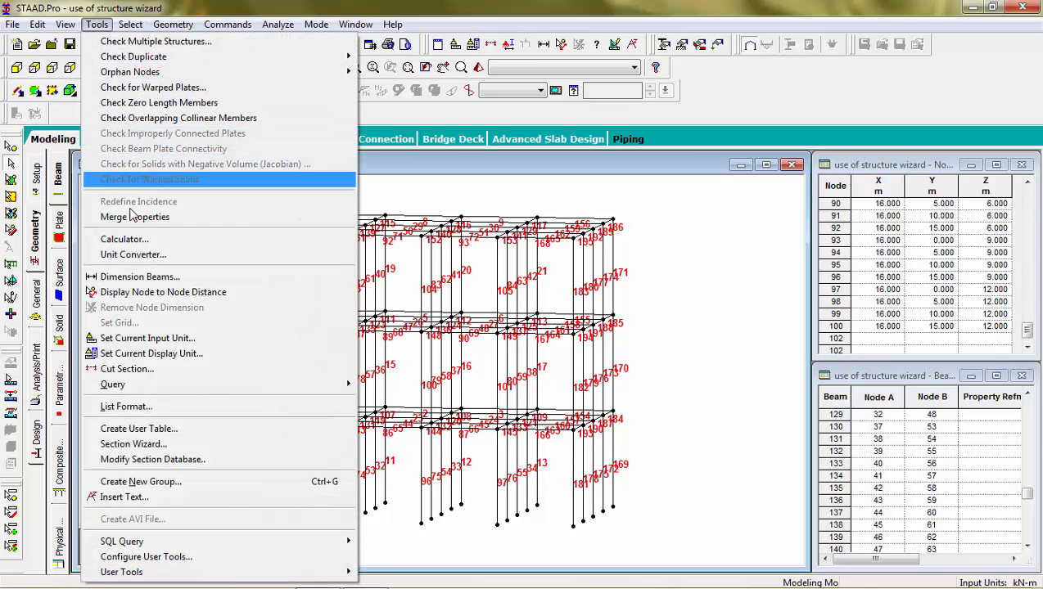
Run the built-in calculator, dismiss its insufficient-arguments error, and close it.
{"action": "left_click", "coordinate": [135, 242]}
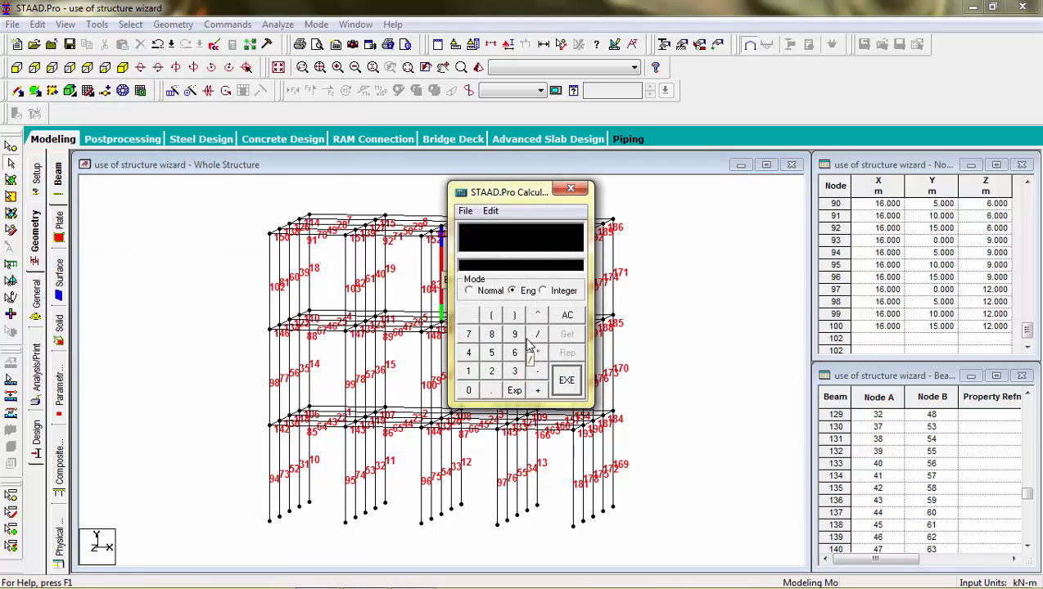
{"action": "left_click", "coordinate": [566, 380]}
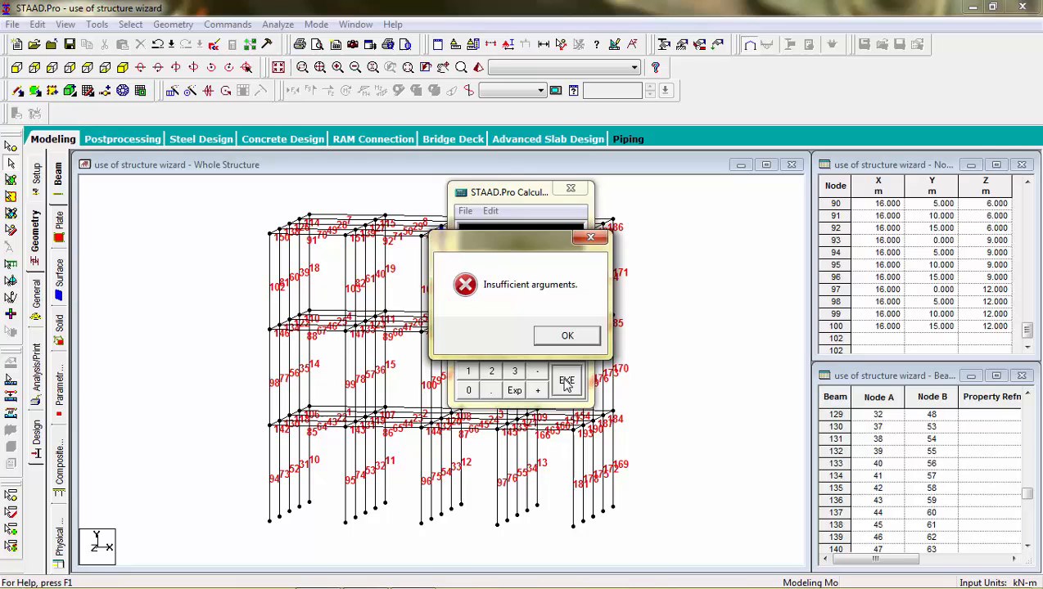
{"action": "left_click", "coordinate": [567, 336]}
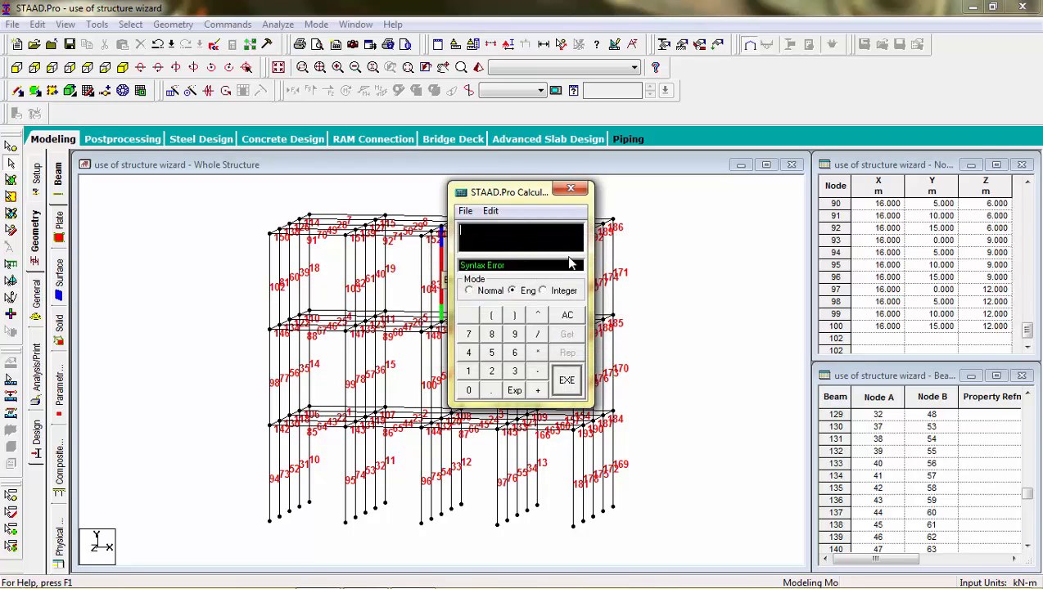
{"action": "left_click", "coordinate": [573, 191]}
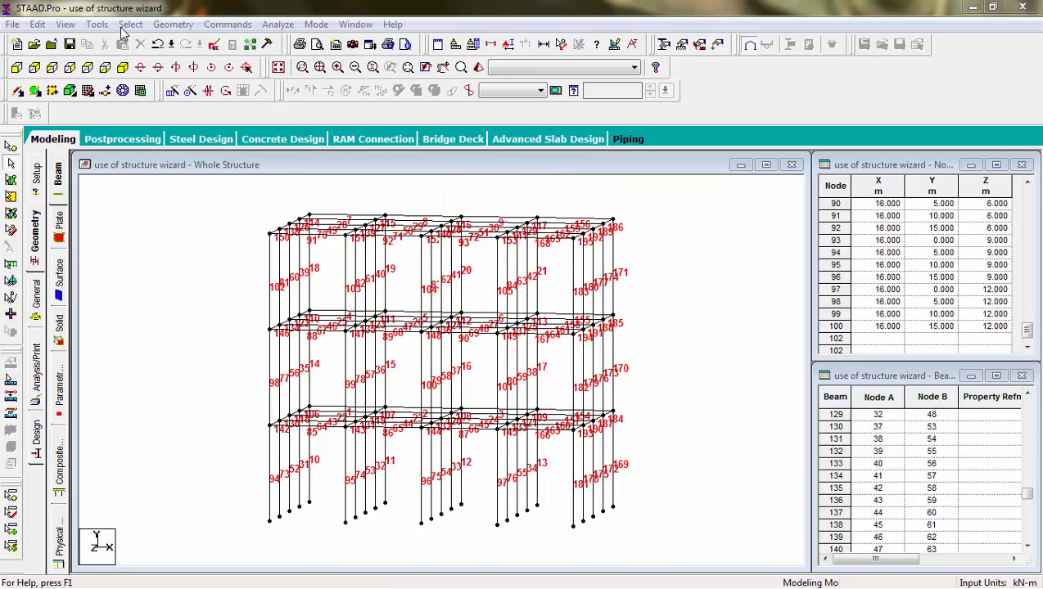
Convert 1 metre to 3.280840 feet in the Unit Converter, browse the other unit tabs, then close it.
{"action": "left_click", "coordinate": [97, 25]}
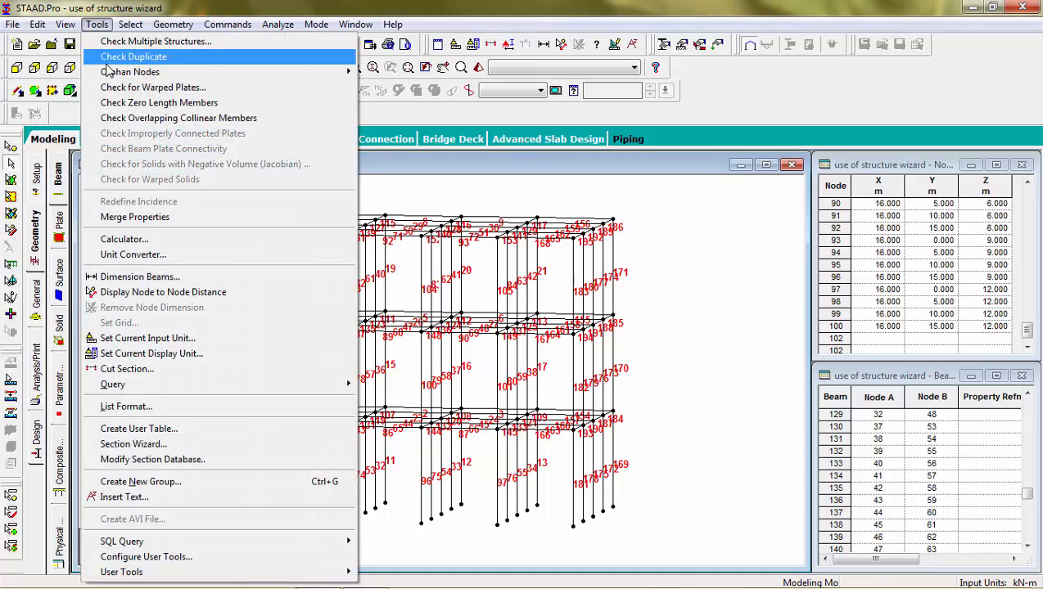
{"action": "left_click", "coordinate": [152, 254]}
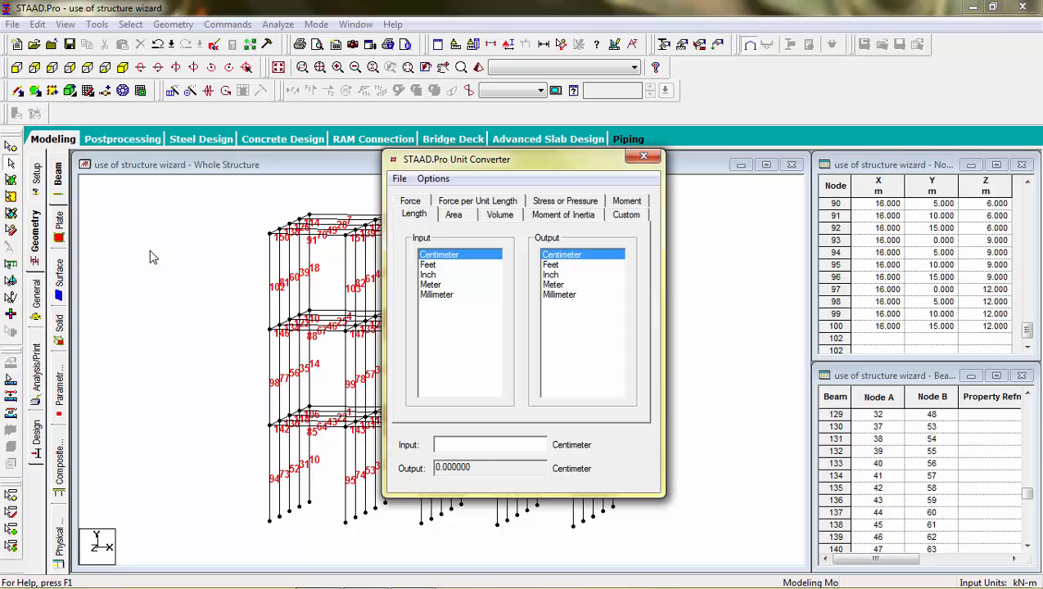
{"action": "left_click", "coordinate": [429, 265]}
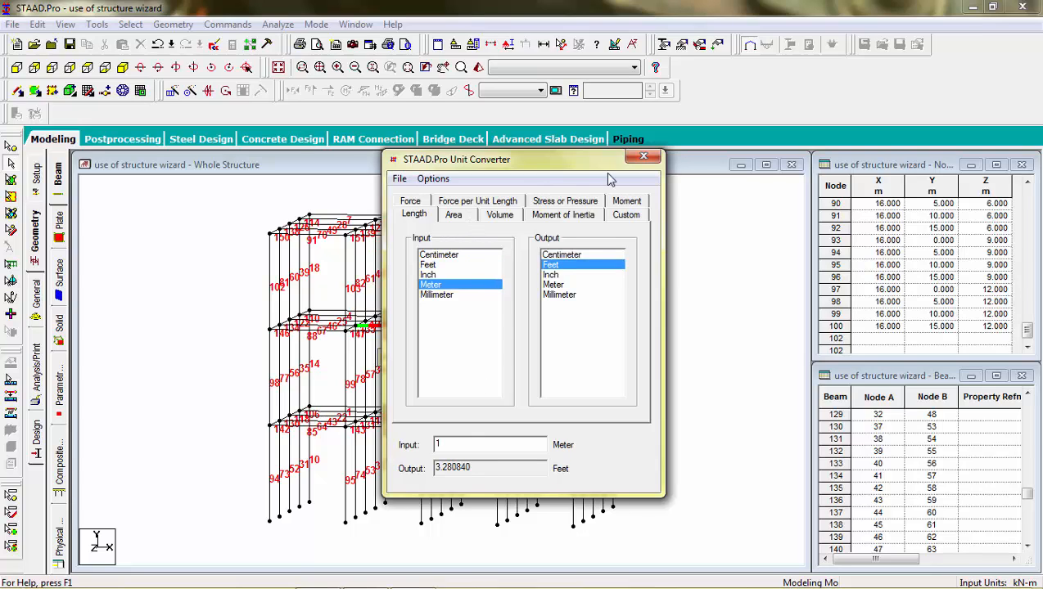
{"action": "left_click", "coordinate": [457, 216]}
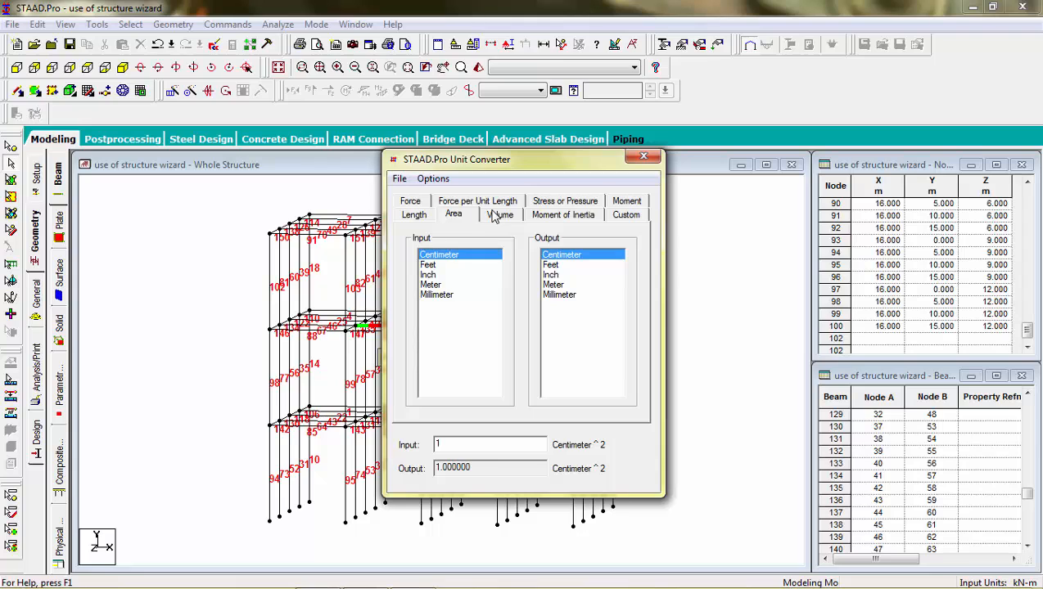
{"action": "left_click", "coordinate": [493, 216]}
{"action": "left_click", "coordinate": [542, 217]}
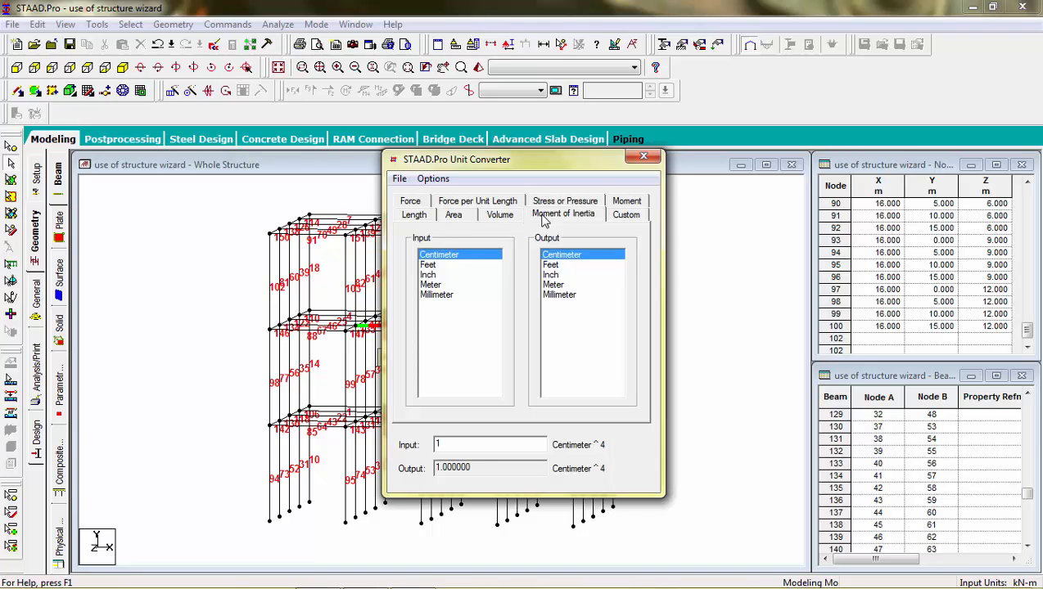
{"action": "left_click", "coordinate": [624, 216]}
{"action": "left_click", "coordinate": [644, 156]}
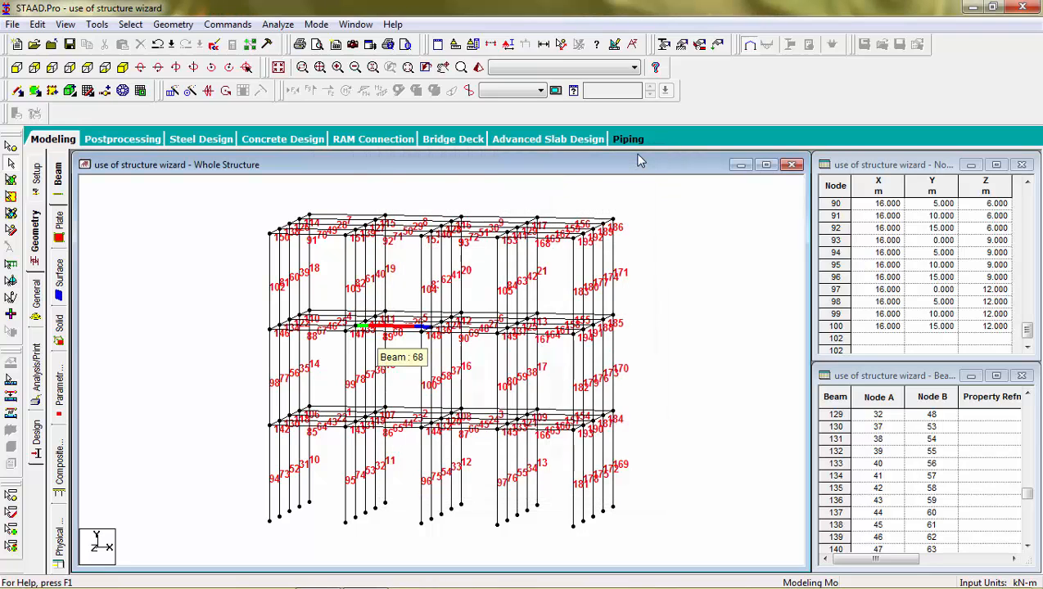
Select all beams running parallel to the X axis.
{"action": "left_click", "coordinate": [97, 24]}
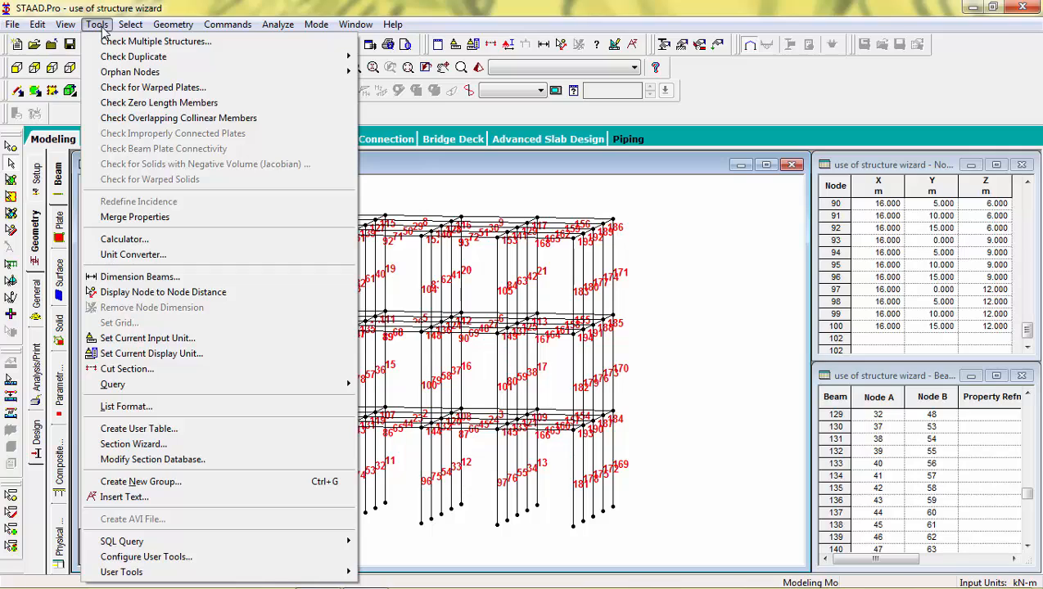
{"action": "mouse_move", "coordinate": [126, 28]}
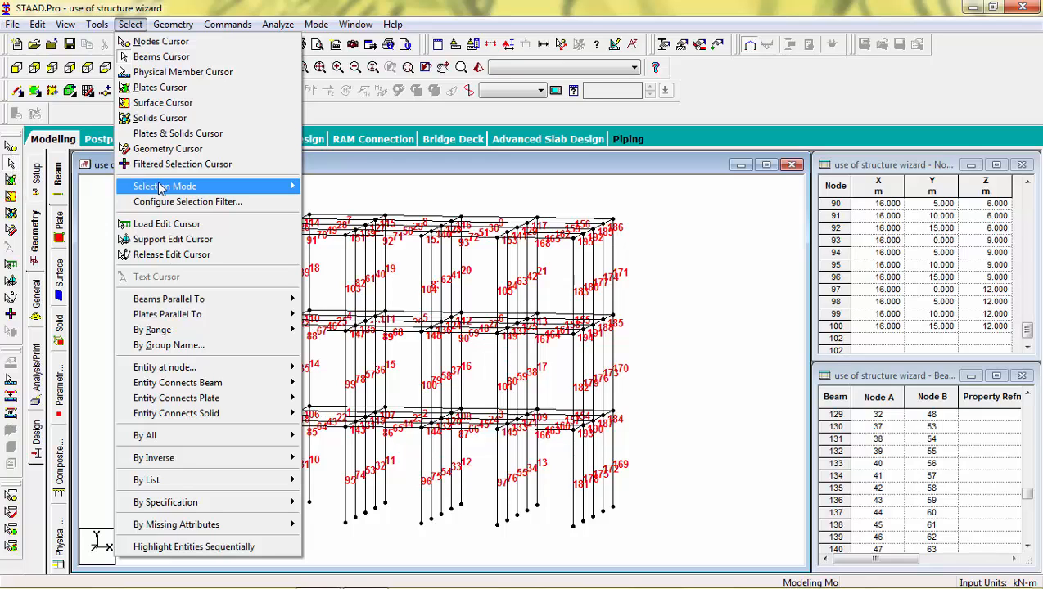
{"action": "mouse_move", "coordinate": [173, 305]}
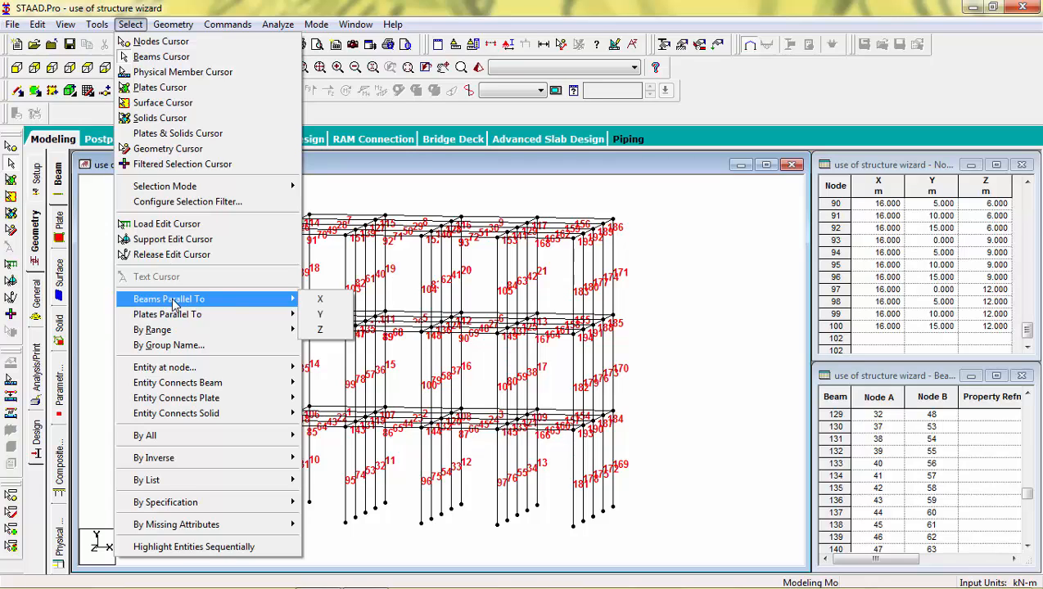
{"action": "left_click", "coordinate": [326, 302]}
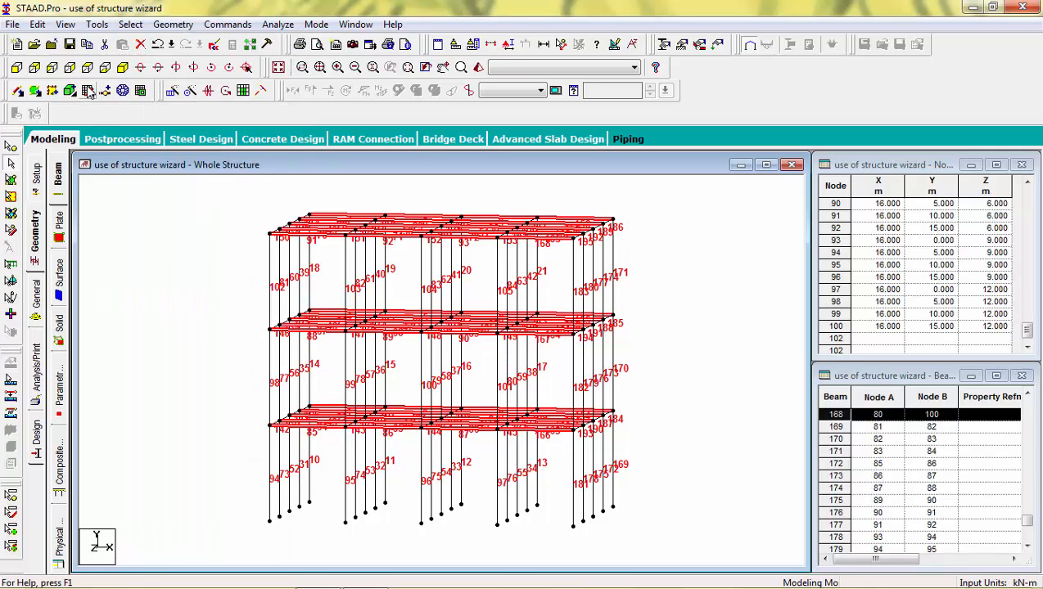
Show only the selected X-direction beams in isometric view, then clear the selection.
{"action": "left_click", "coordinate": [122, 67]}
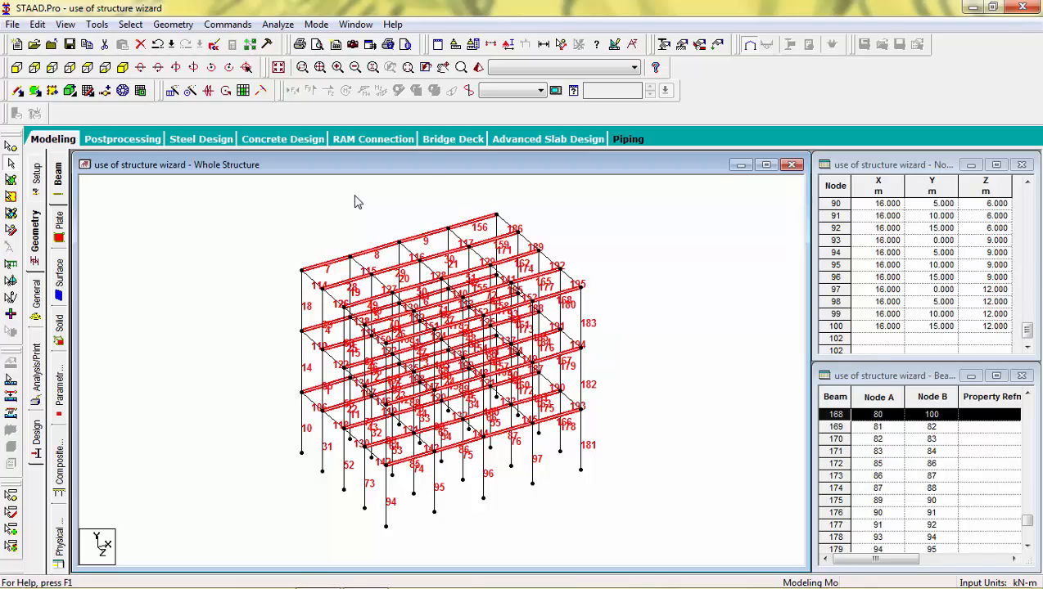
{"action": "left_click", "coordinate": [65, 24]}
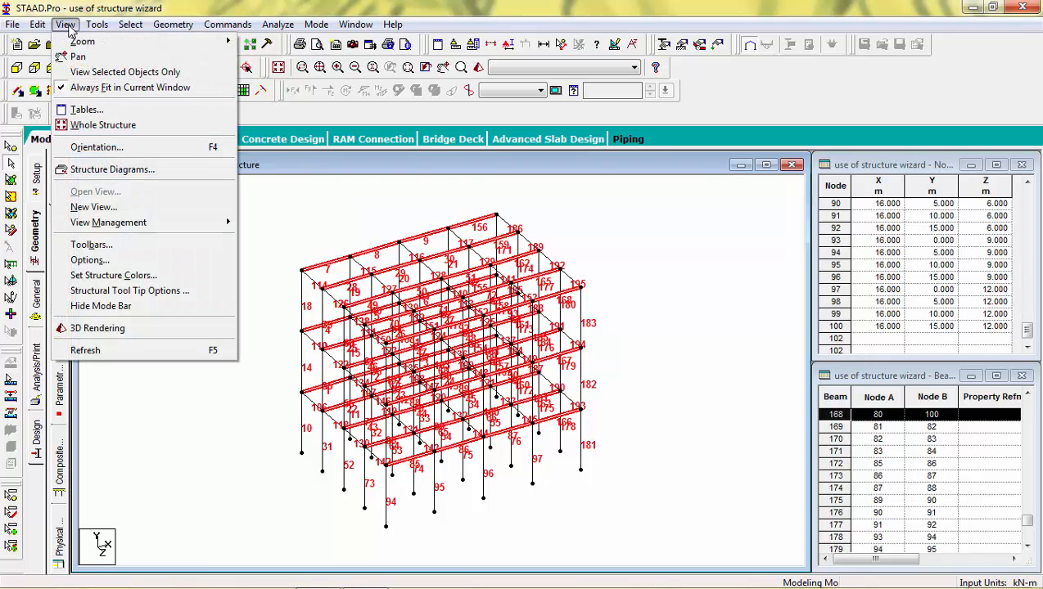
{"action": "left_click", "coordinate": [103, 72]}
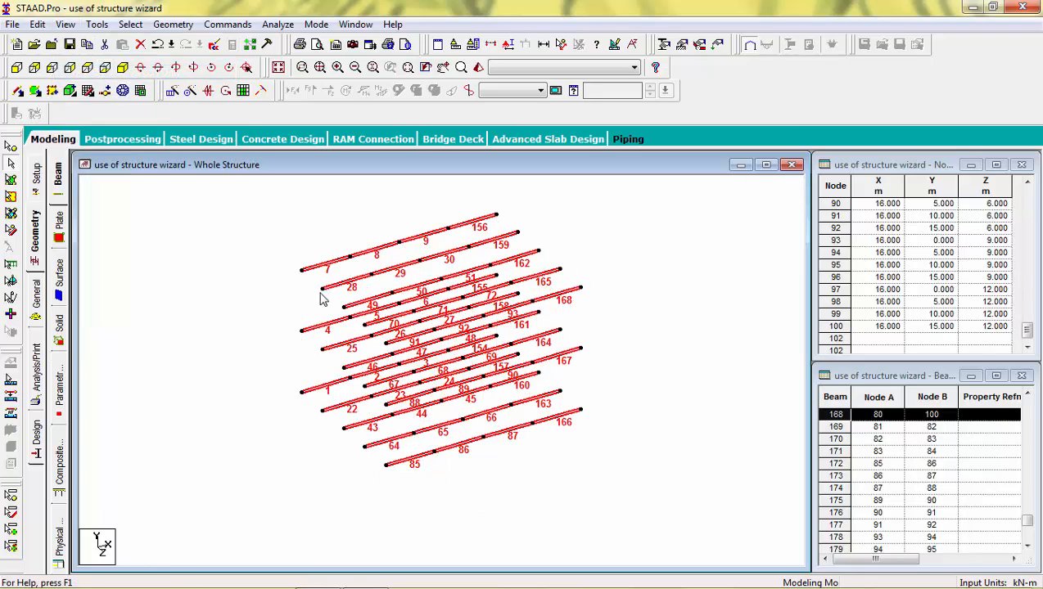
{"action": "left_click", "coordinate": [191, 222]}
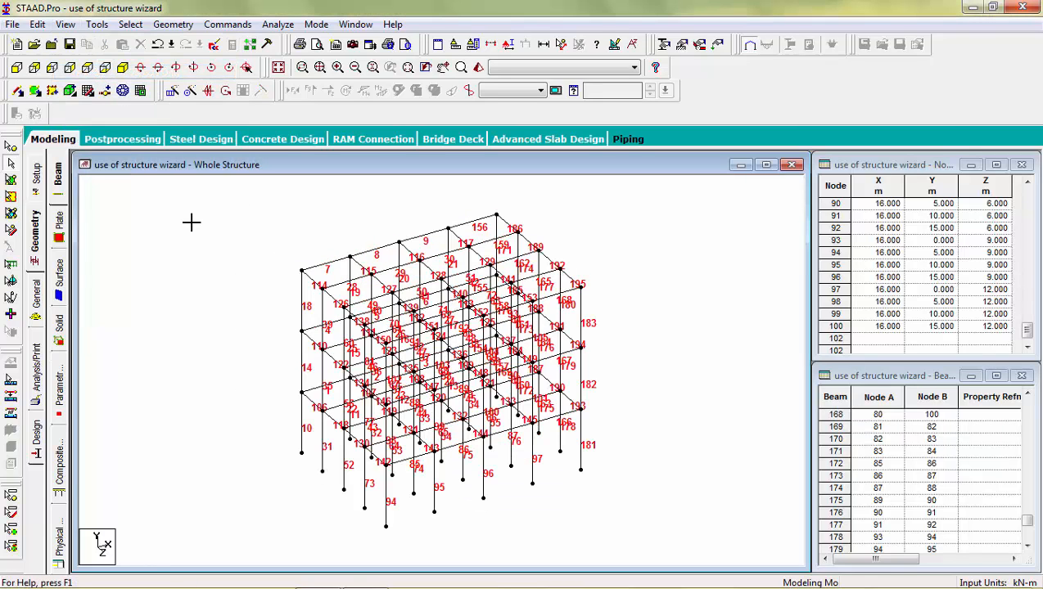
{"action": "left_click", "coordinate": [130, 23]}
{"action": "mouse_move", "coordinate": [244, 299]}
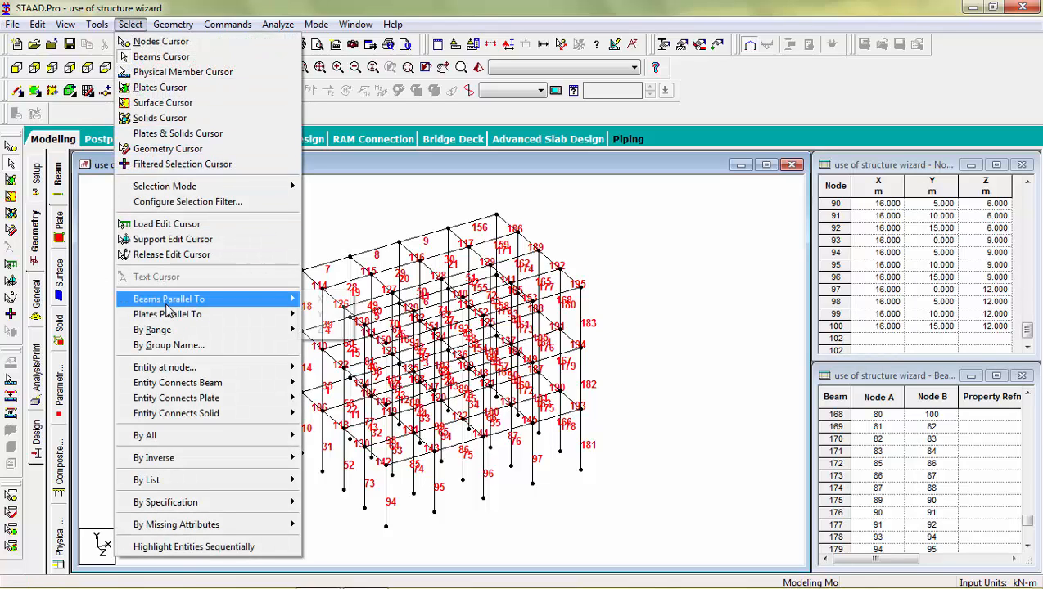
{"action": "left_click", "coordinate": [319, 316]}
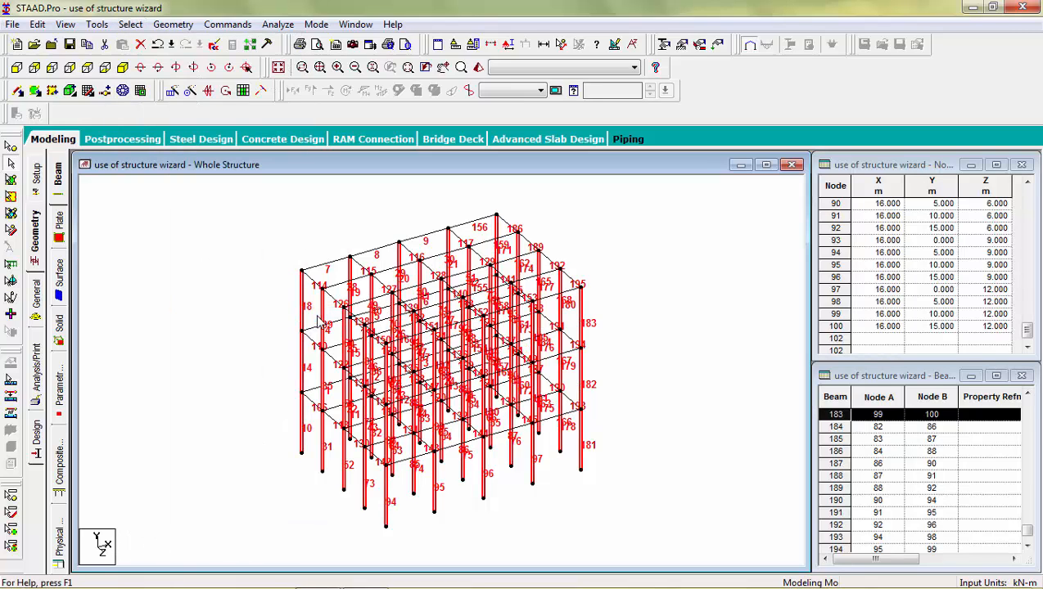
{"action": "right_click", "coordinate": [277, 315]}
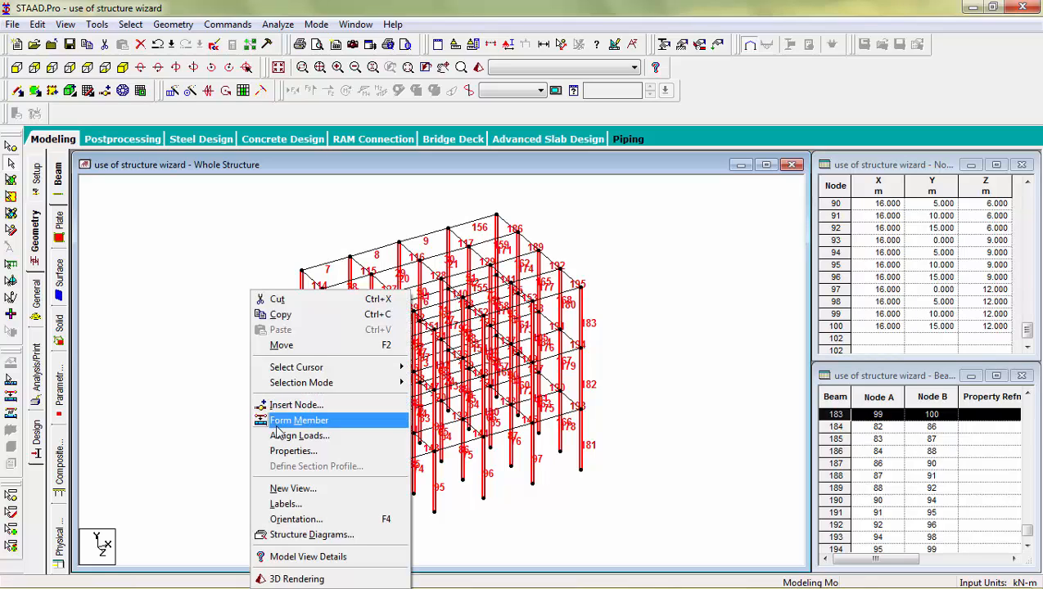
{"action": "left_click", "coordinate": [284, 488]}
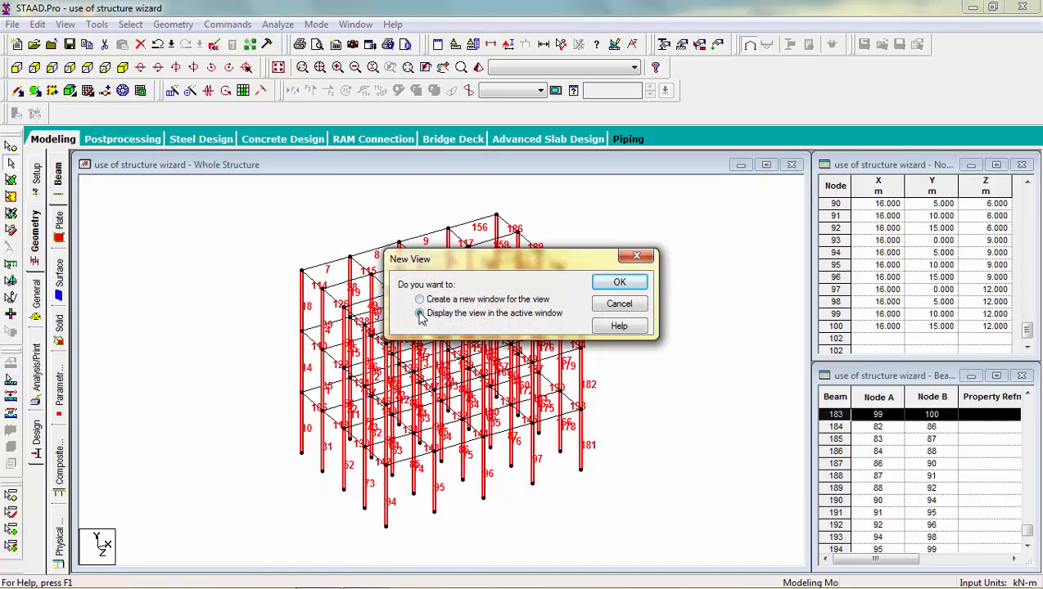
{"action": "left_click", "coordinate": [619, 283]}
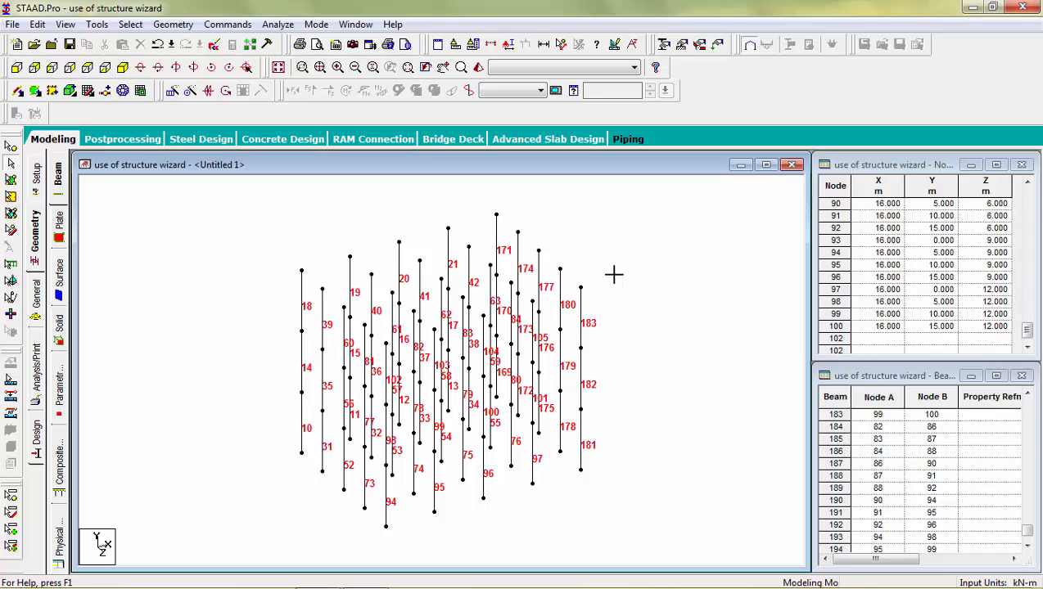
{"action": "key", "text": "Left"}
{"action": "key", "text": "Left"}
{"action": "key", "text": "Right"}
{"action": "key", "text": "Right"}
{"action": "key", "text": "Right"}
{"action": "key", "text": "Right"}
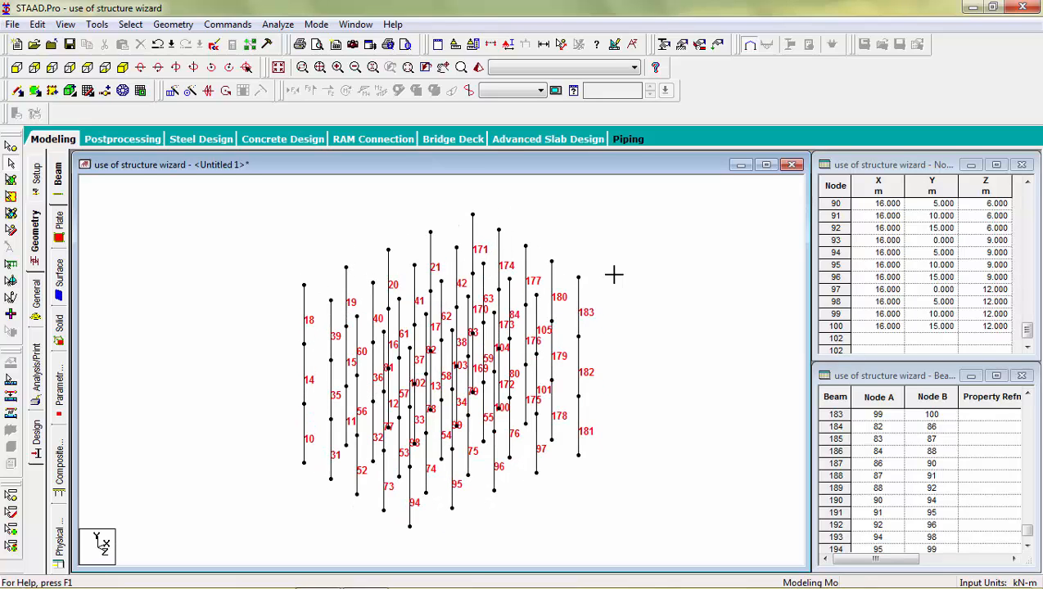
{"action": "left_click", "coordinate": [279, 68]}
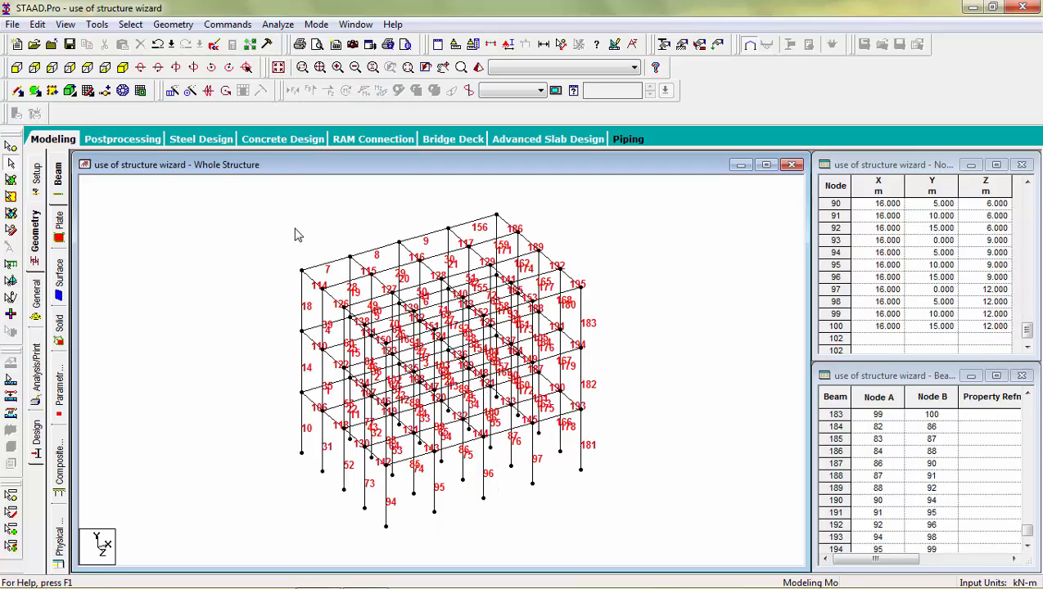
Preview all beams parallel to Z, deselect them, and bring up the Geometry menu.
{"action": "left_click", "coordinate": [131, 24]}
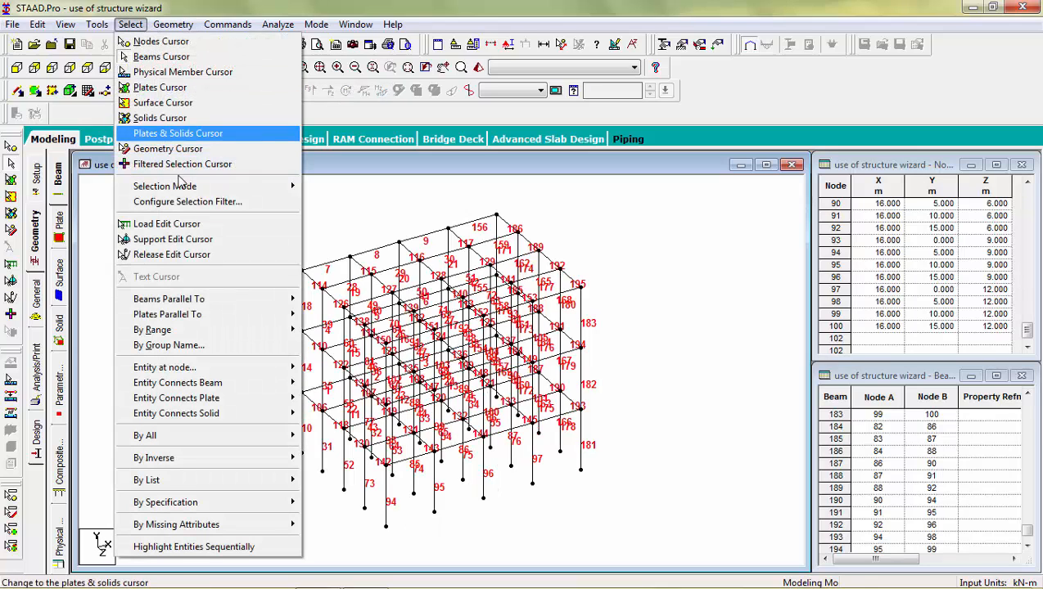
{"action": "mouse_move", "coordinate": [206, 301]}
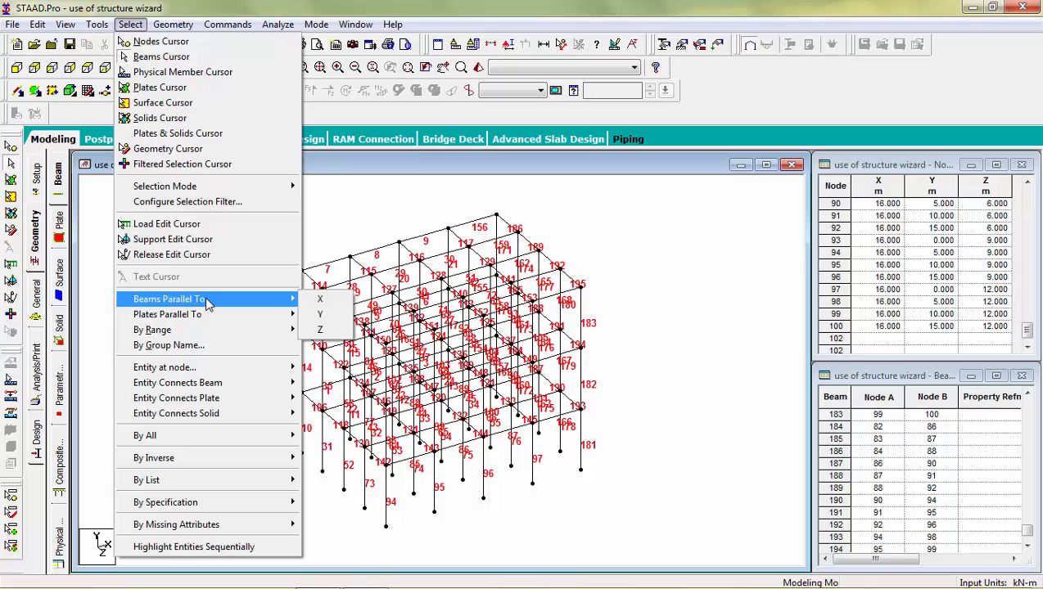
{"action": "left_click", "coordinate": [325, 330]}
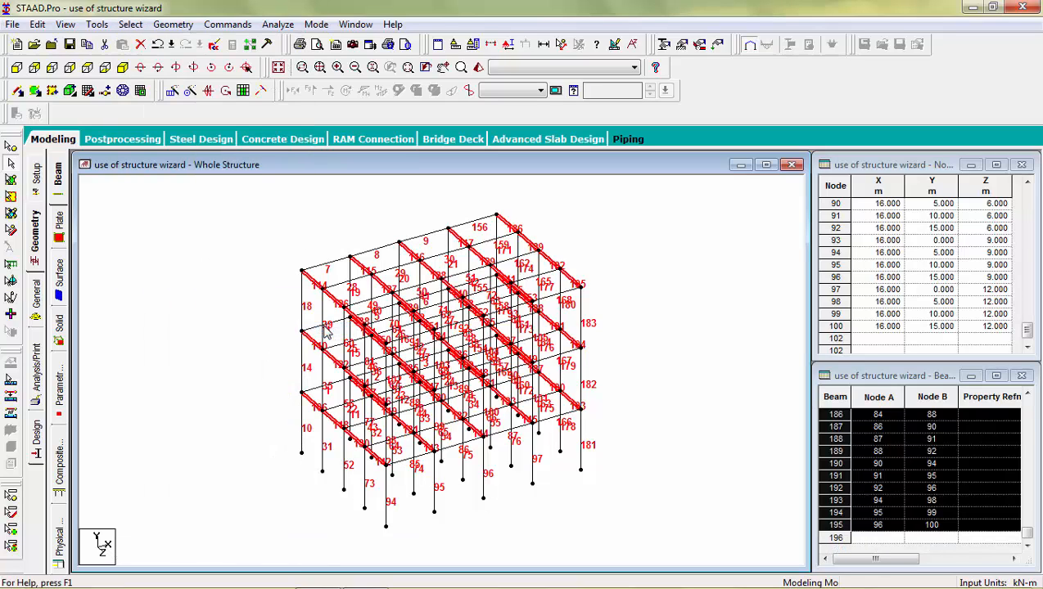
{"action": "left_click", "coordinate": [190, 247]}
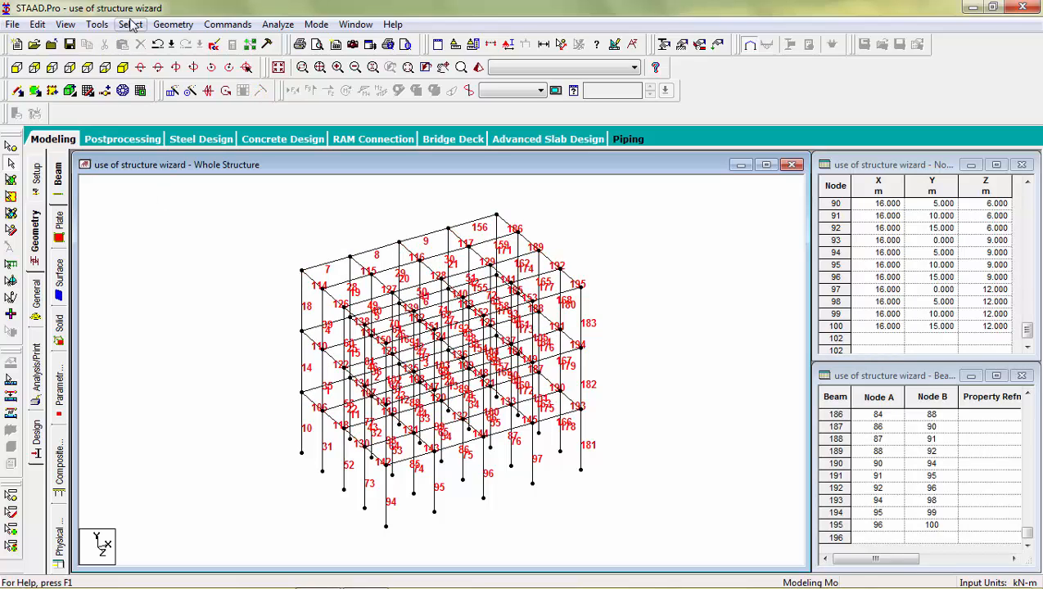
{"action": "left_click", "coordinate": [181, 24]}
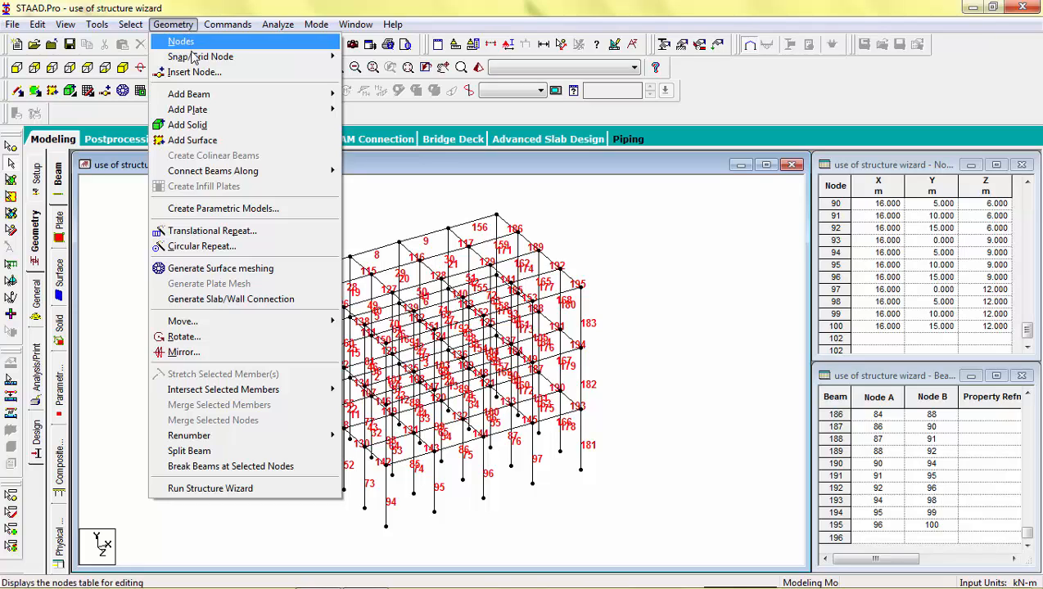
Choose Split Beam from the Geometry commands to insert a node into a beam.
{"action": "mouse_move", "coordinate": [213, 97]}
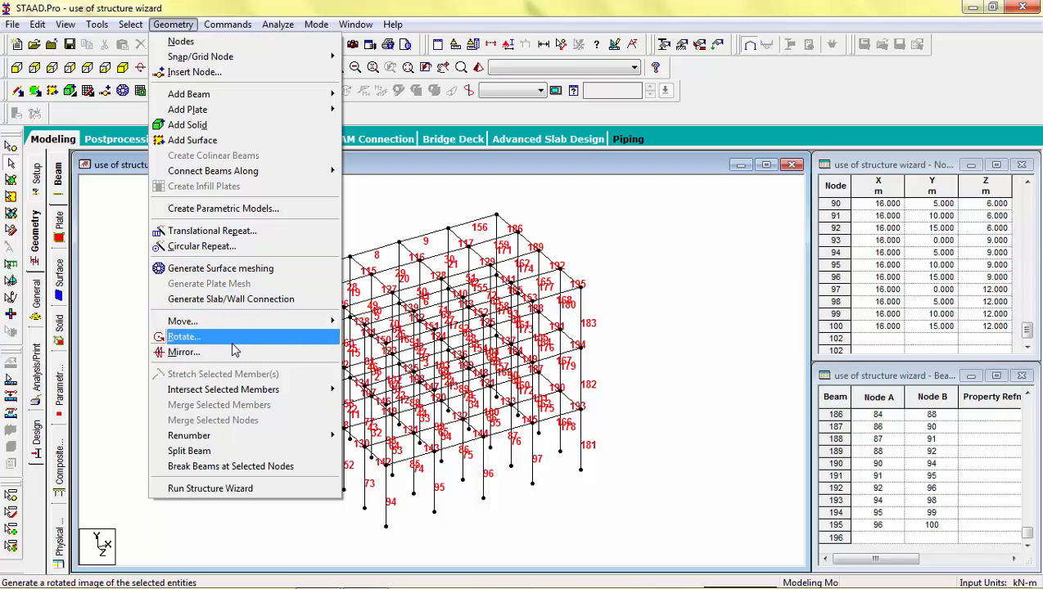
{"action": "mouse_move", "coordinate": [232, 400]}
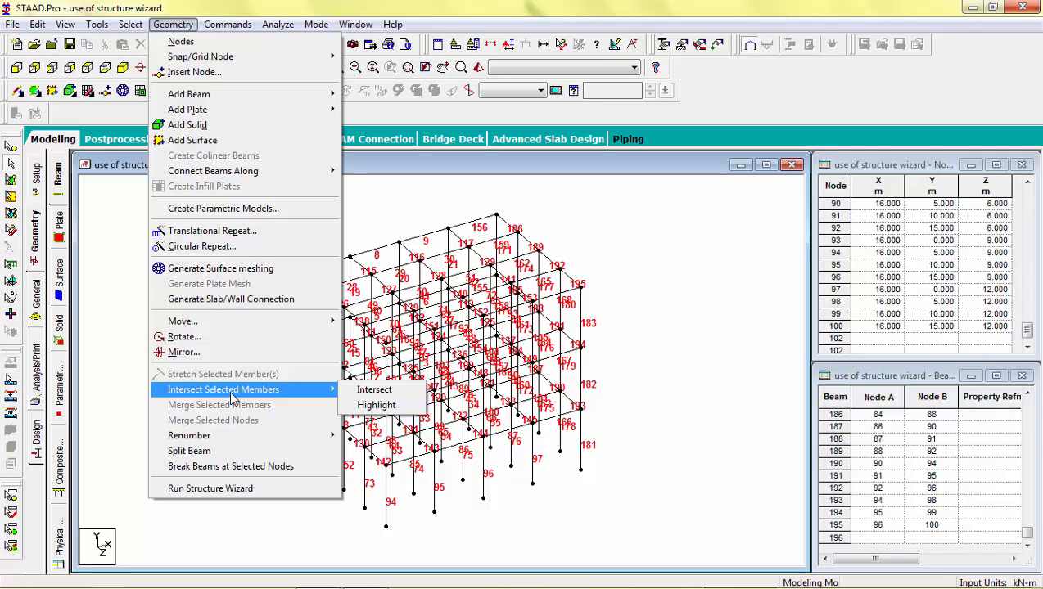
{"action": "left_click", "coordinate": [293, 453]}
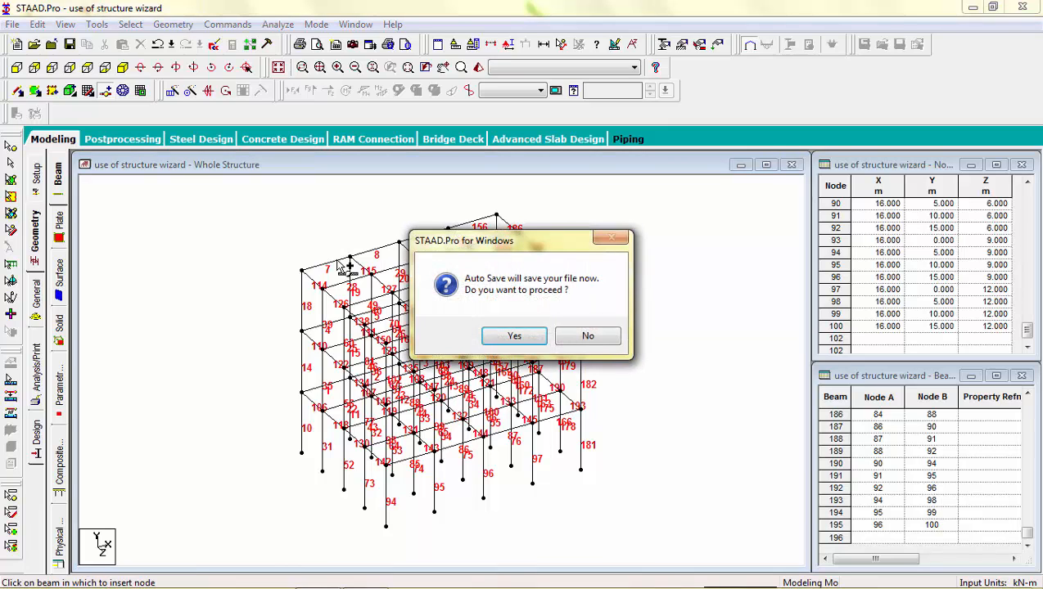
{"action": "key", "text": "Return"}
{"action": "key", "text": "Return"}
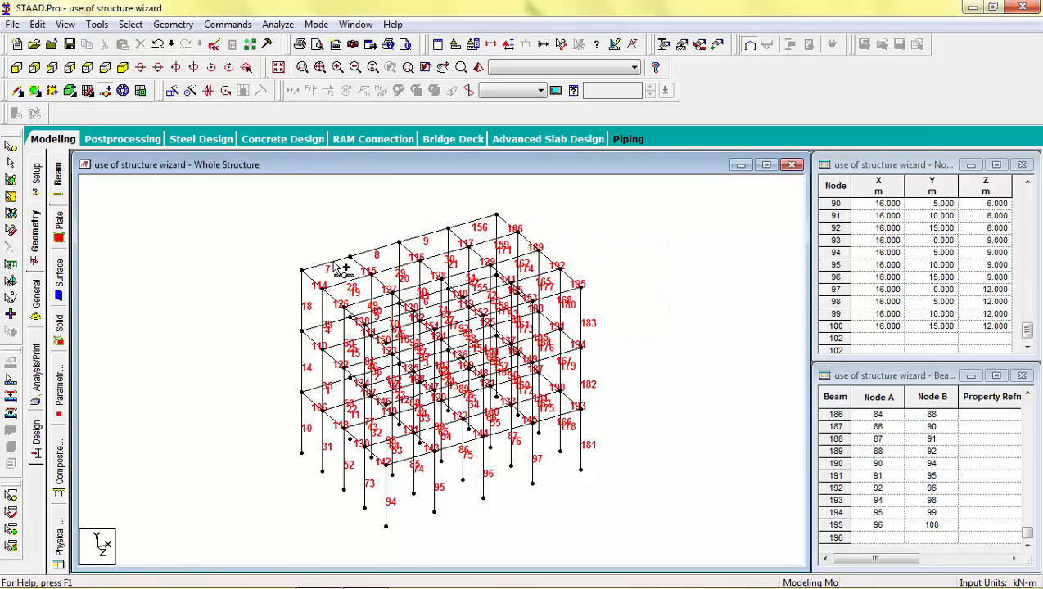
{"action": "left_click", "coordinate": [333, 261]}
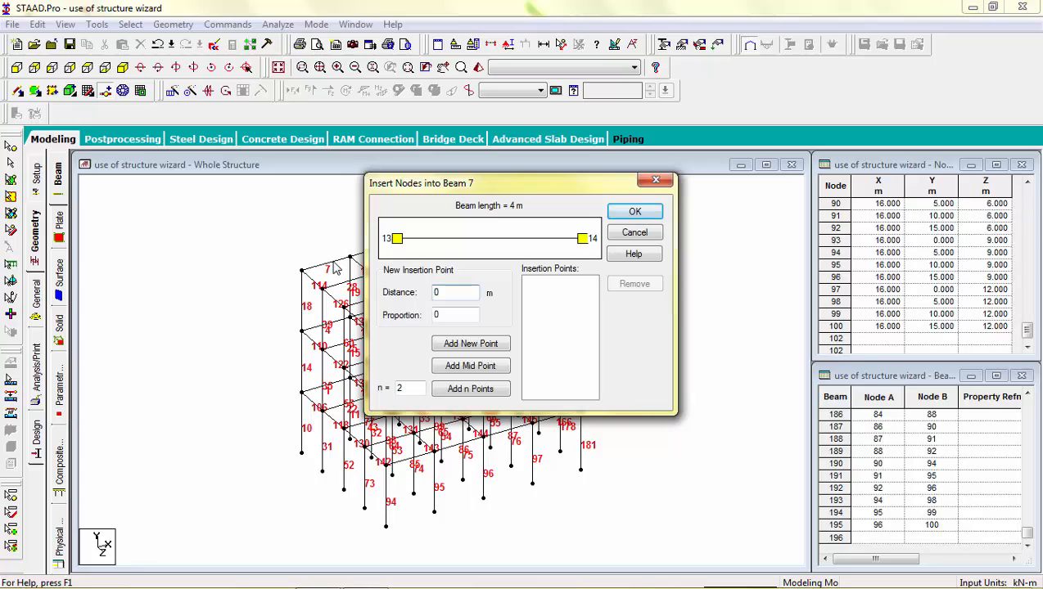
{"action": "left_click", "coordinate": [489, 370]}
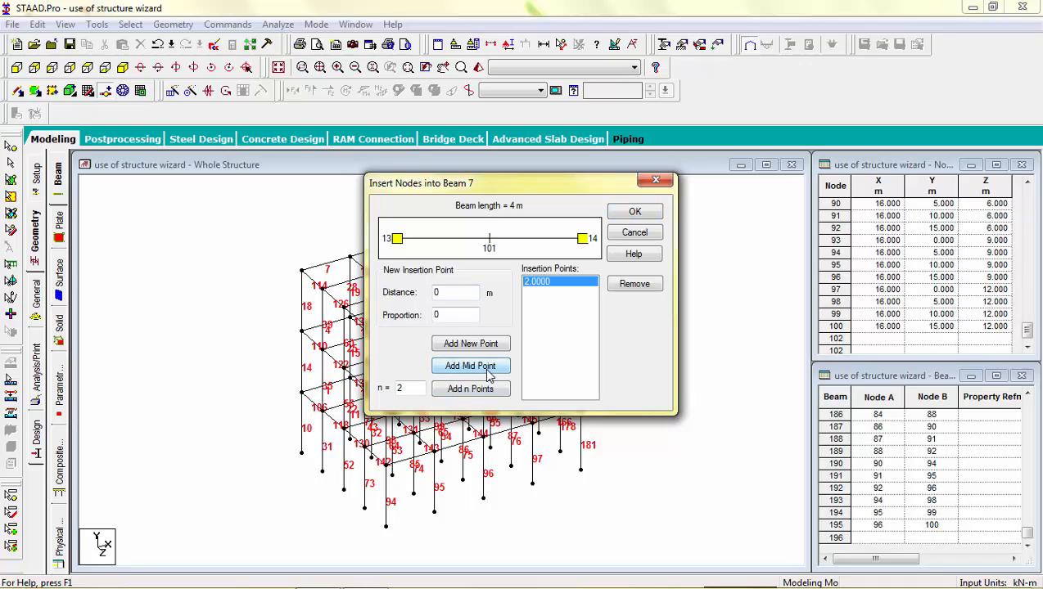
{"action": "left_click", "coordinate": [474, 343]}
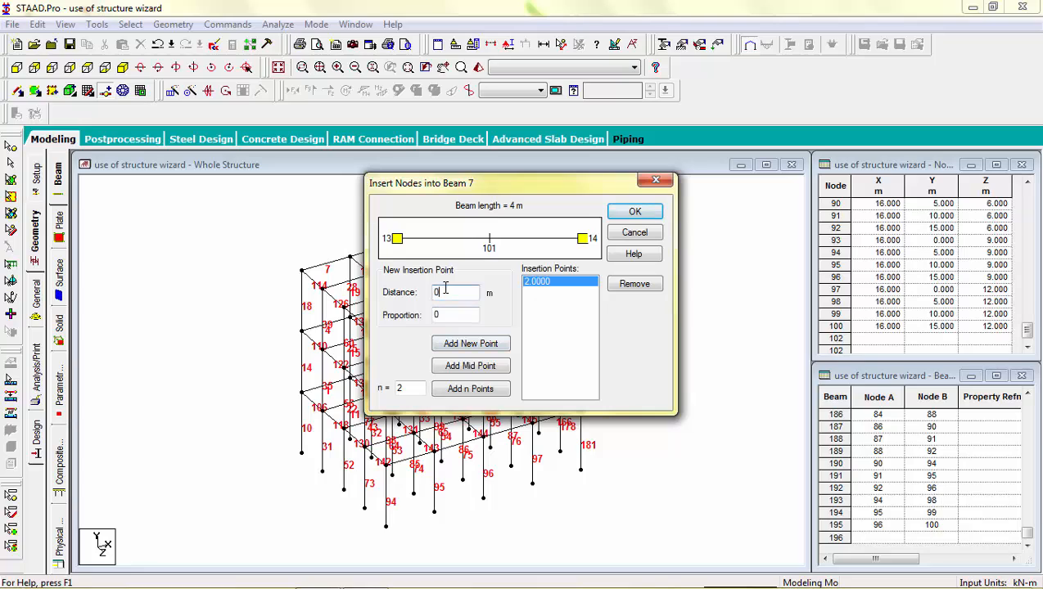
{"action": "left_click_drag", "start_coordinate": [444, 288], "coordinate": [432, 292]}
{"action": "left_click", "coordinate": [472, 345]}
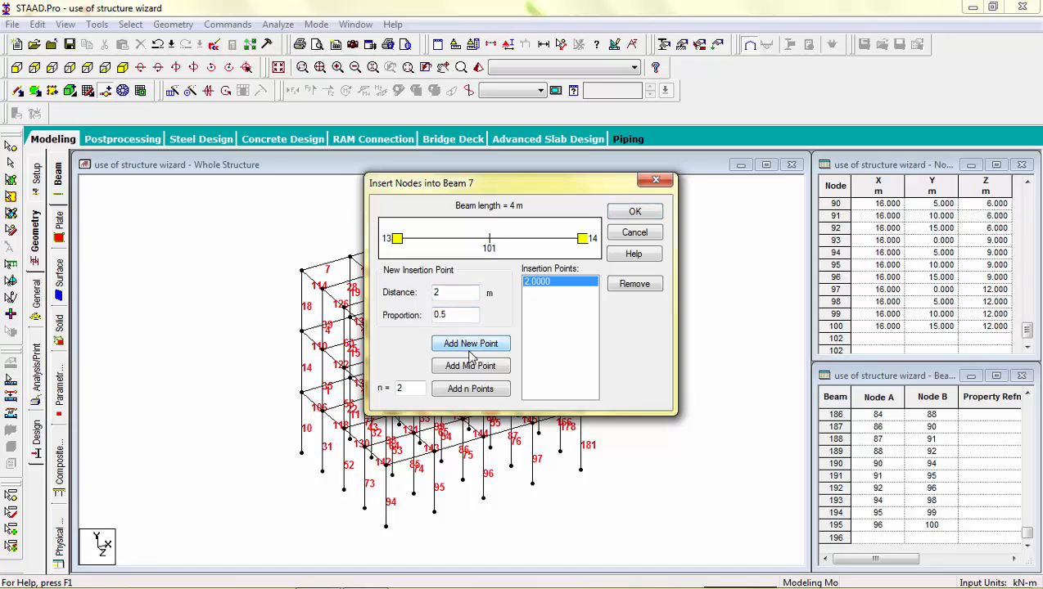
{"action": "left_click", "coordinate": [446, 293]}
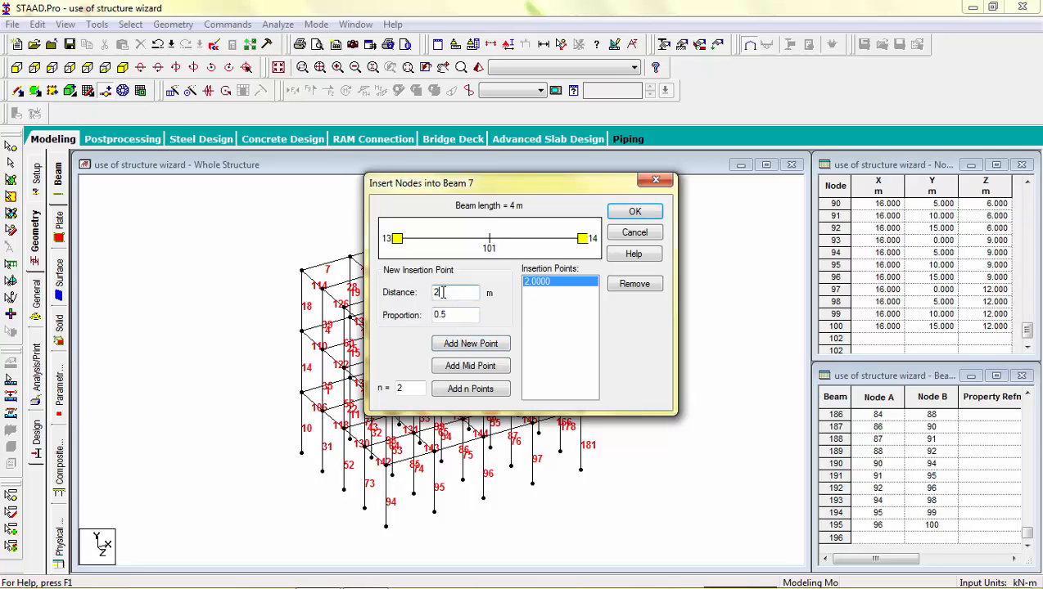
{"action": "key", "text": "BackSpace"}
{"action": "type", "text": "1"}
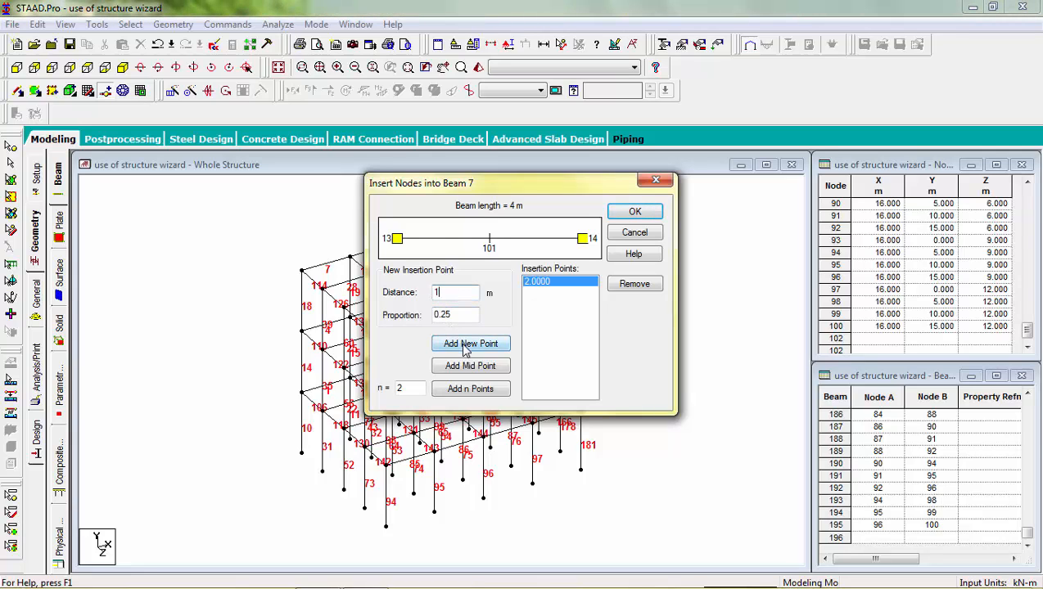
{"action": "left_click", "coordinate": [464, 346]}
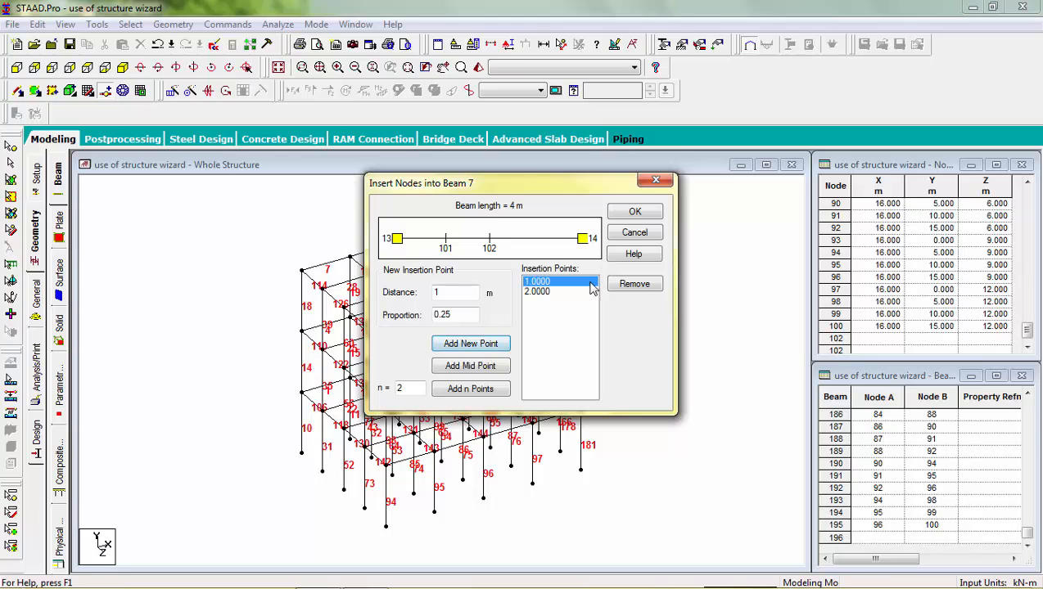
{"action": "left_click", "coordinate": [651, 211]}
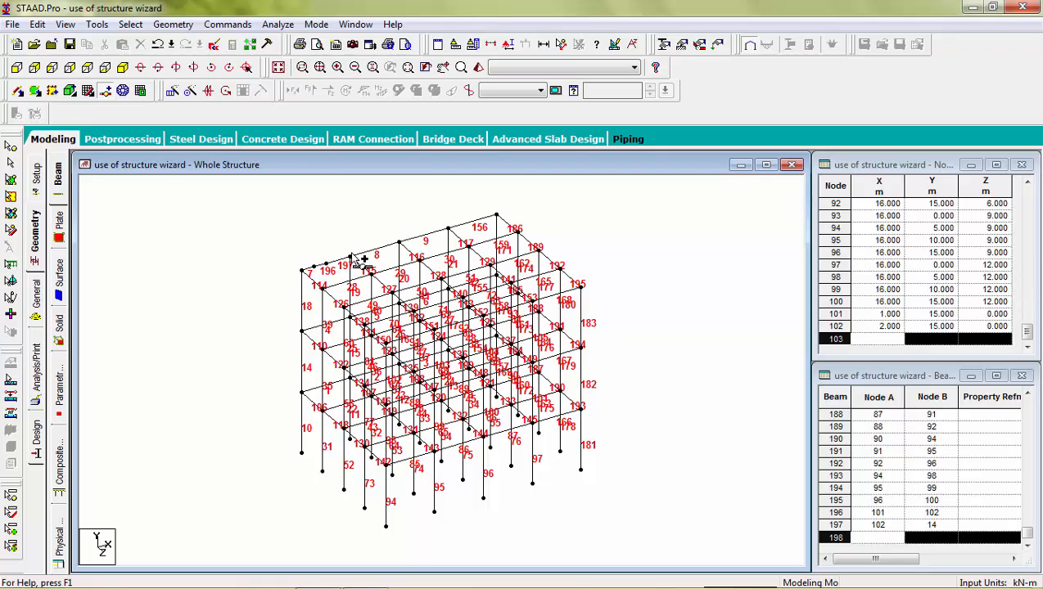
{"action": "left_click", "coordinate": [159, 45]}
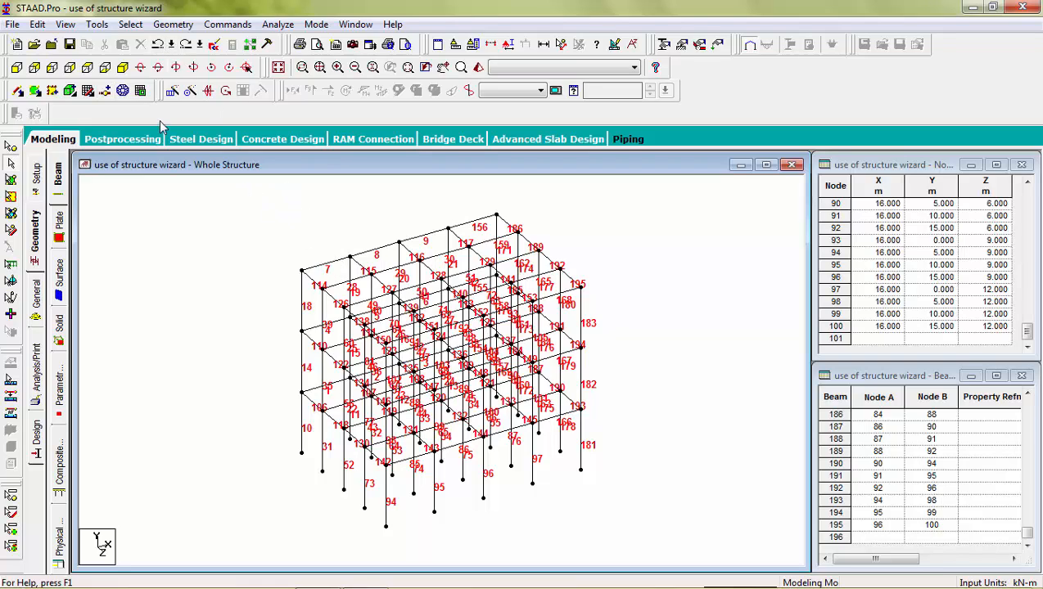
{"action": "left_click", "coordinate": [107, 91]}
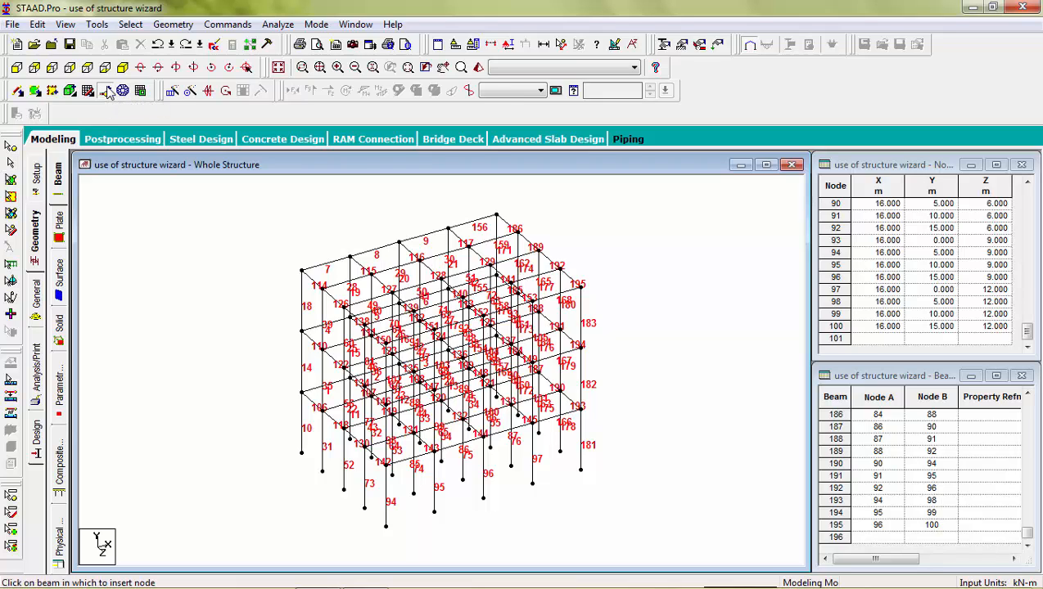
{"action": "left_click", "coordinate": [325, 266]}
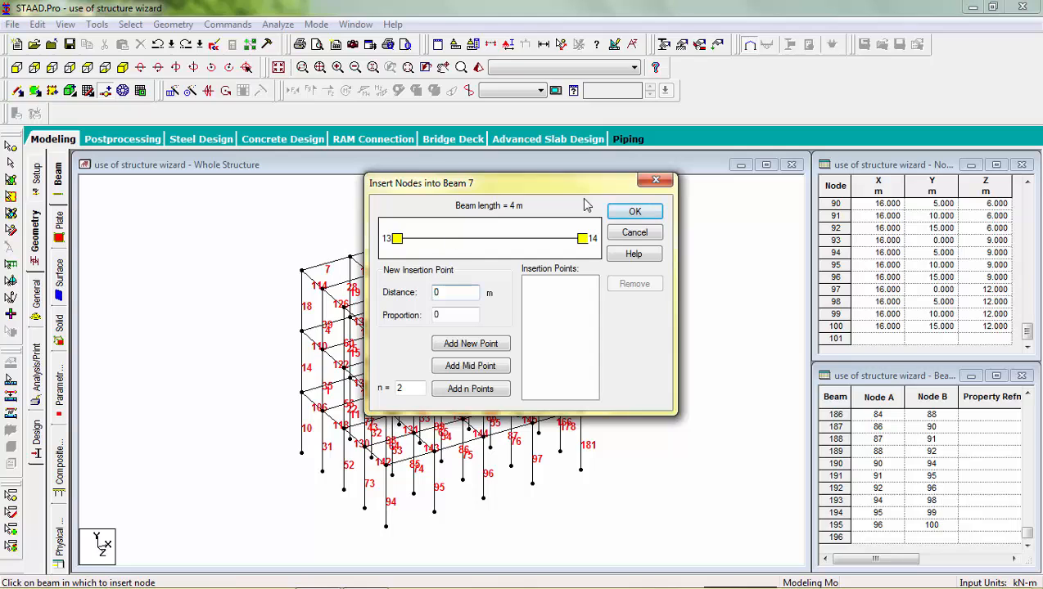
{"action": "left_click", "coordinate": [652, 183]}
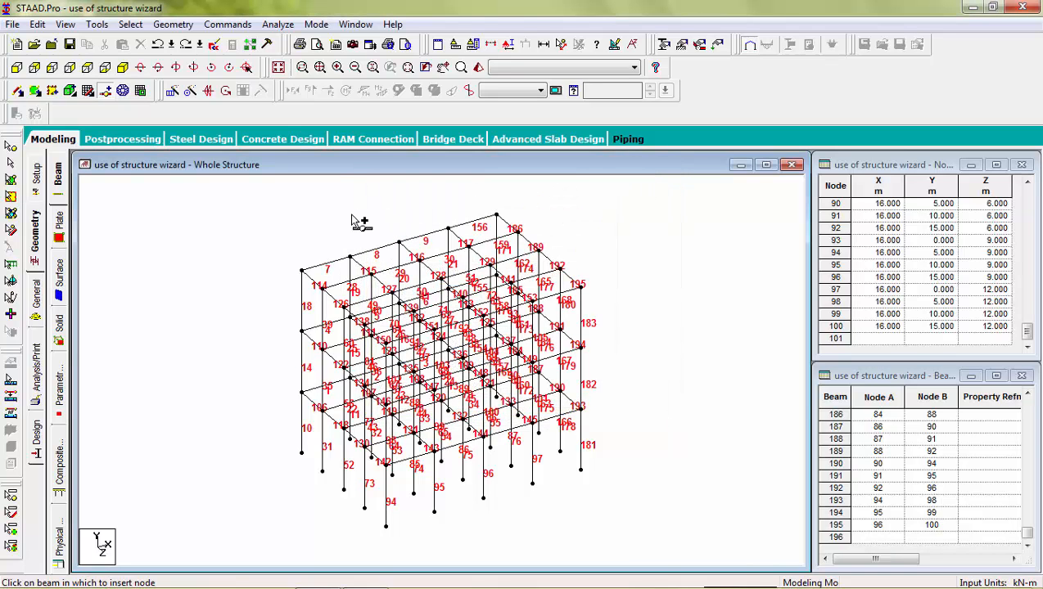
{"action": "left_click", "coordinate": [227, 25]}
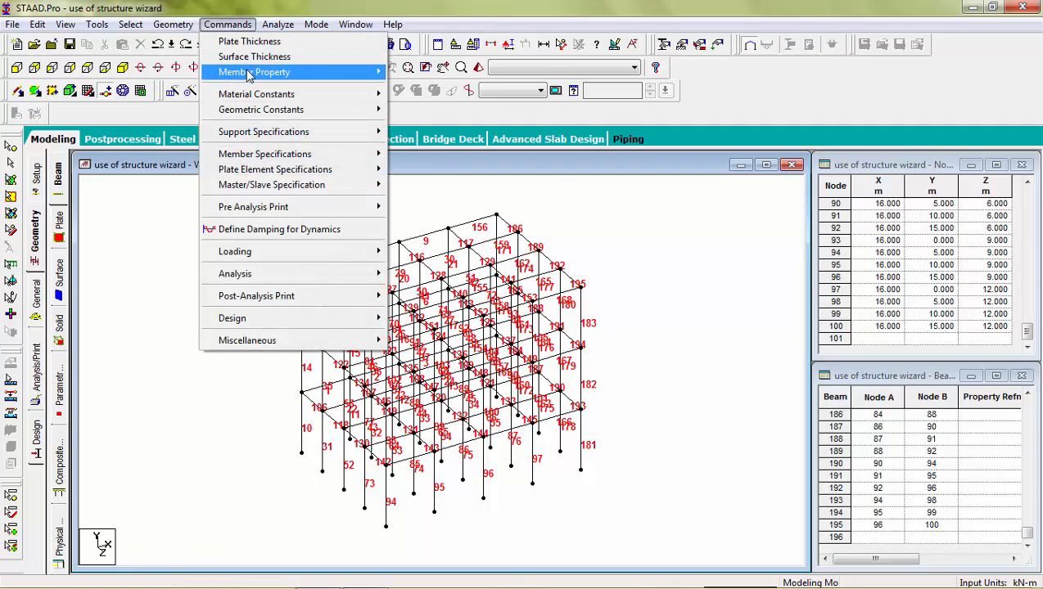
Open the Prismatic member property definition, then close its section window and properties panel.
{"action": "mouse_move", "coordinate": [249, 75]}
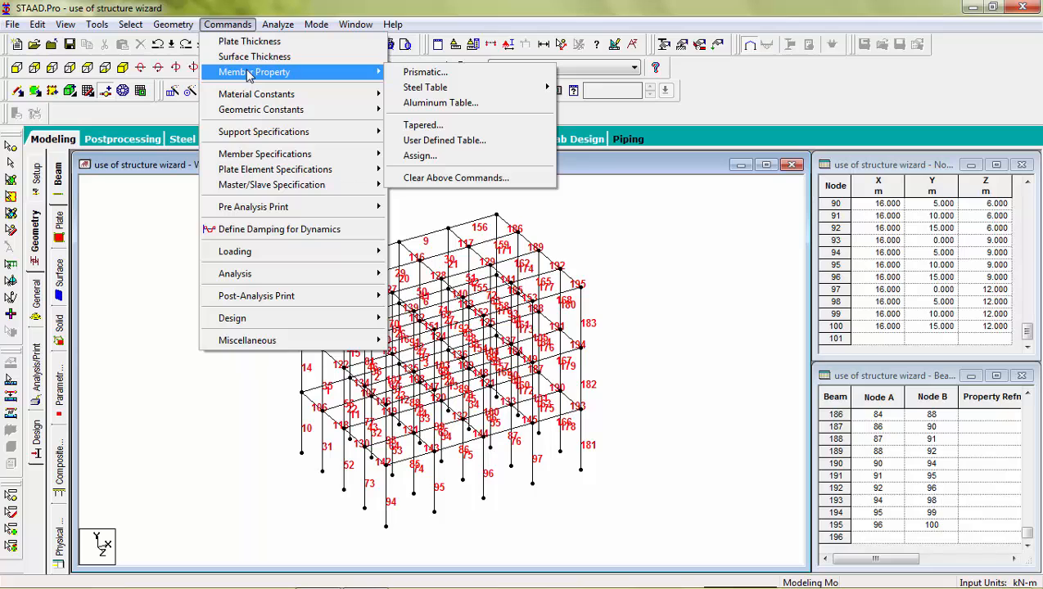
{"action": "left_click", "coordinate": [425, 73]}
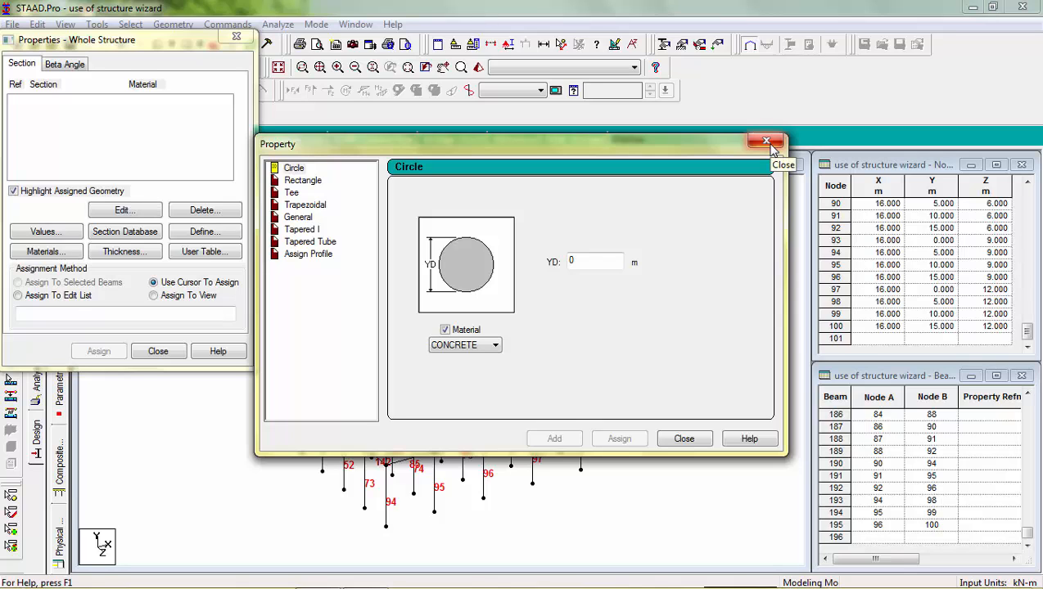
{"action": "left_click", "coordinate": [767, 143]}
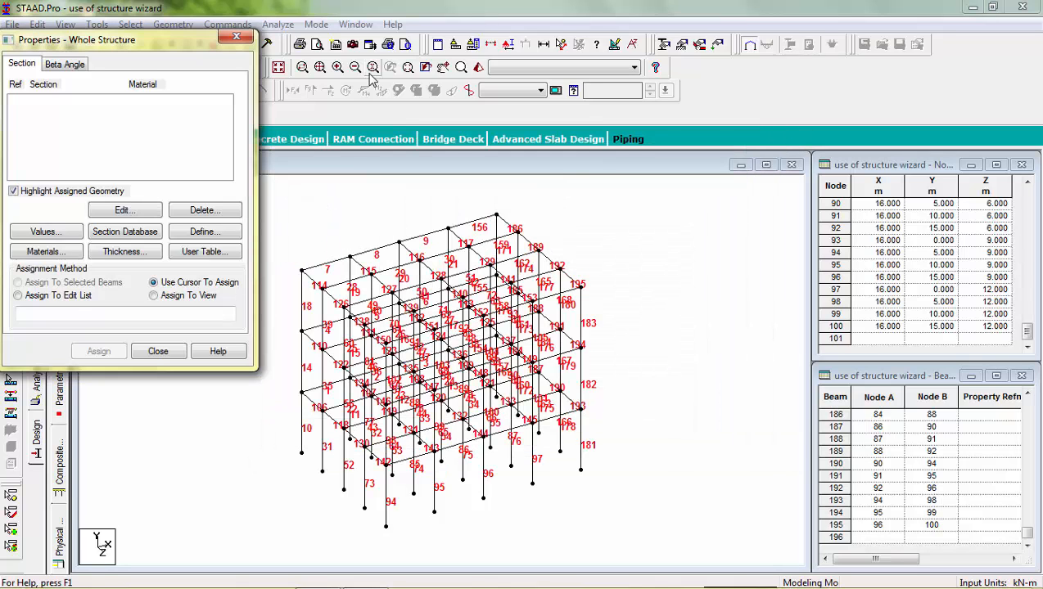
{"action": "left_click", "coordinate": [237, 37]}
Open a Primary Load case definition, then close its dialog and the load panel.
{"action": "left_click", "coordinate": [227, 27]}
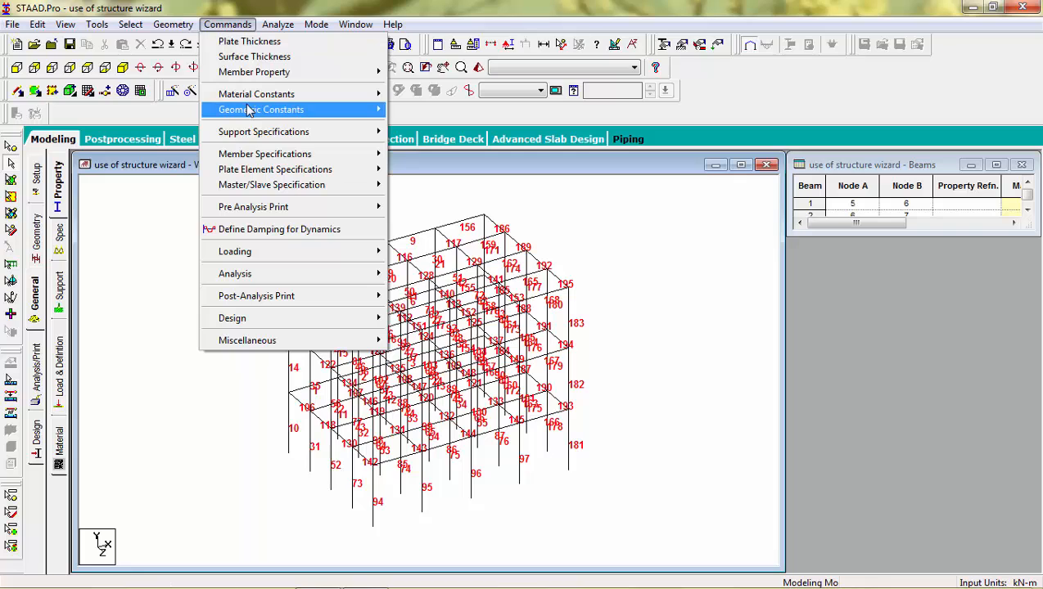
{"action": "mouse_move", "coordinate": [288, 193]}
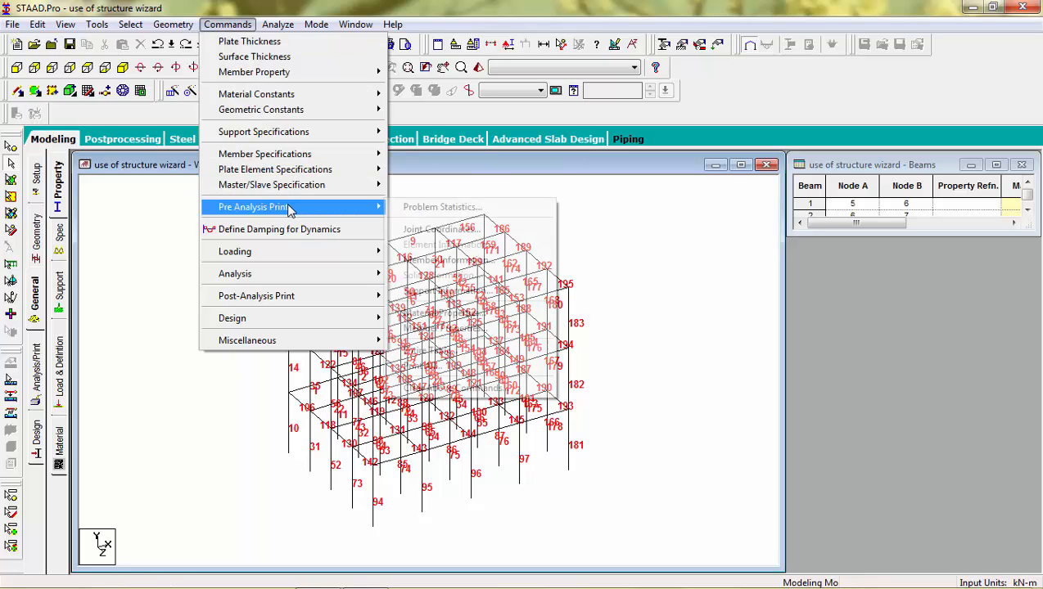
{"action": "mouse_move", "coordinate": [303, 252]}
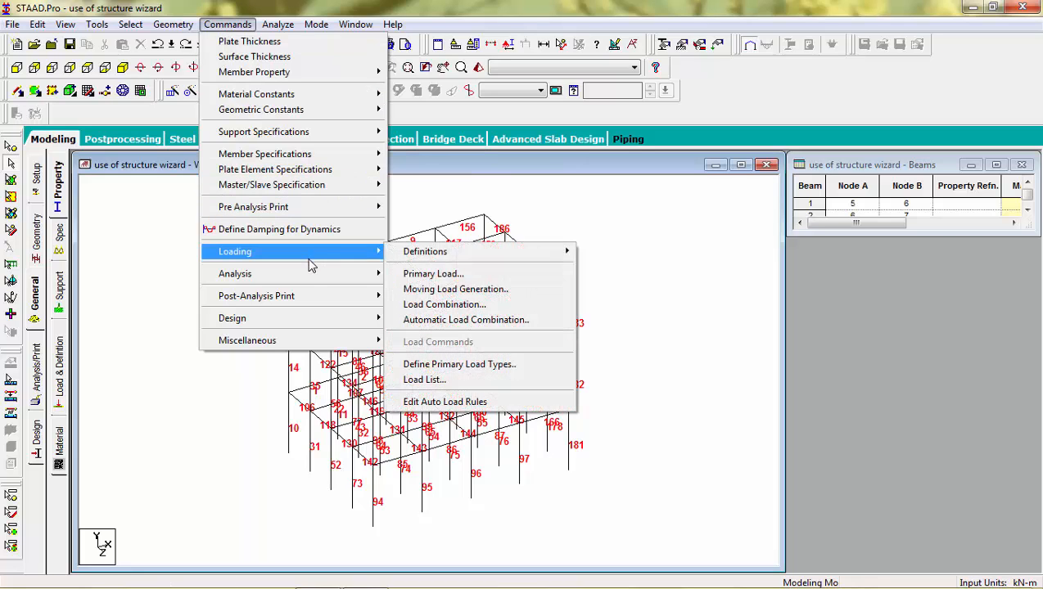
{"action": "left_click", "coordinate": [432, 275]}
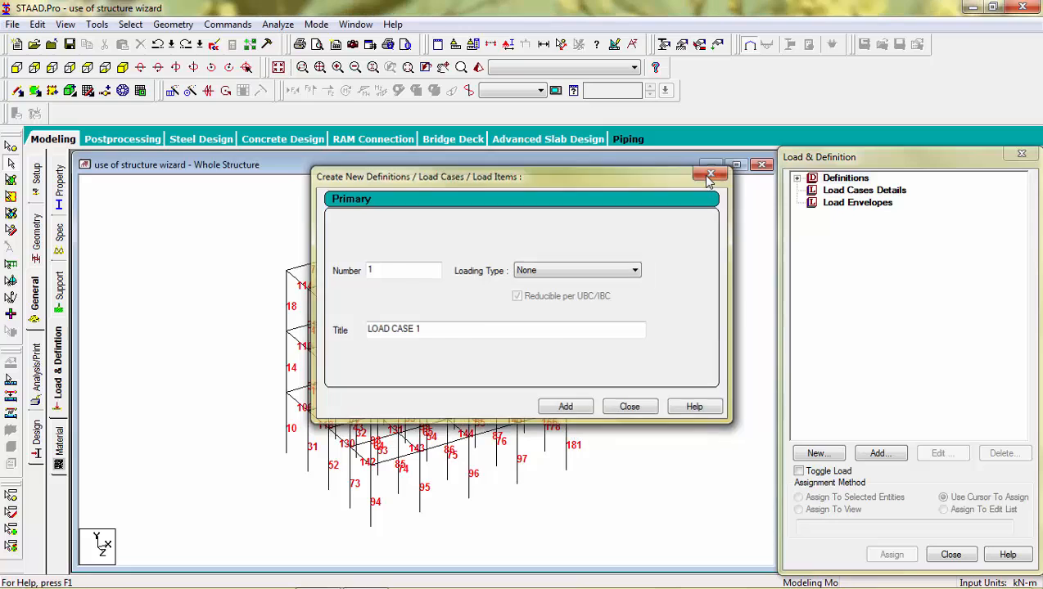
{"action": "left_click", "coordinate": [711, 172]}
{"action": "left_click", "coordinate": [1023, 155]}
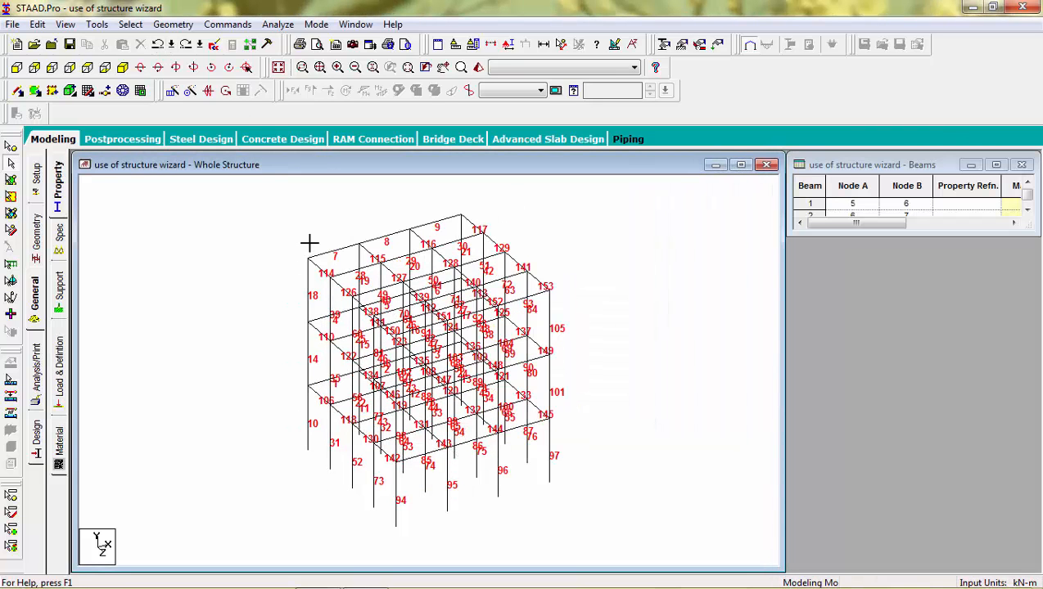
Define a new Rectangle section on the Property page and open the unit converter for YD.
{"action": "left_click", "coordinate": [58, 184]}
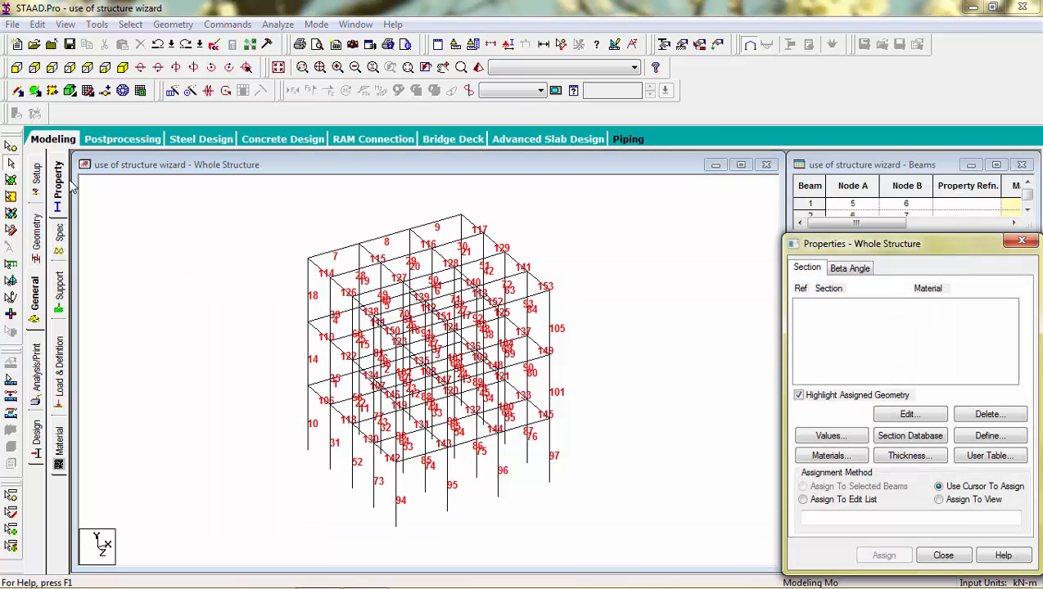
{"action": "left_click", "coordinate": [991, 435]}
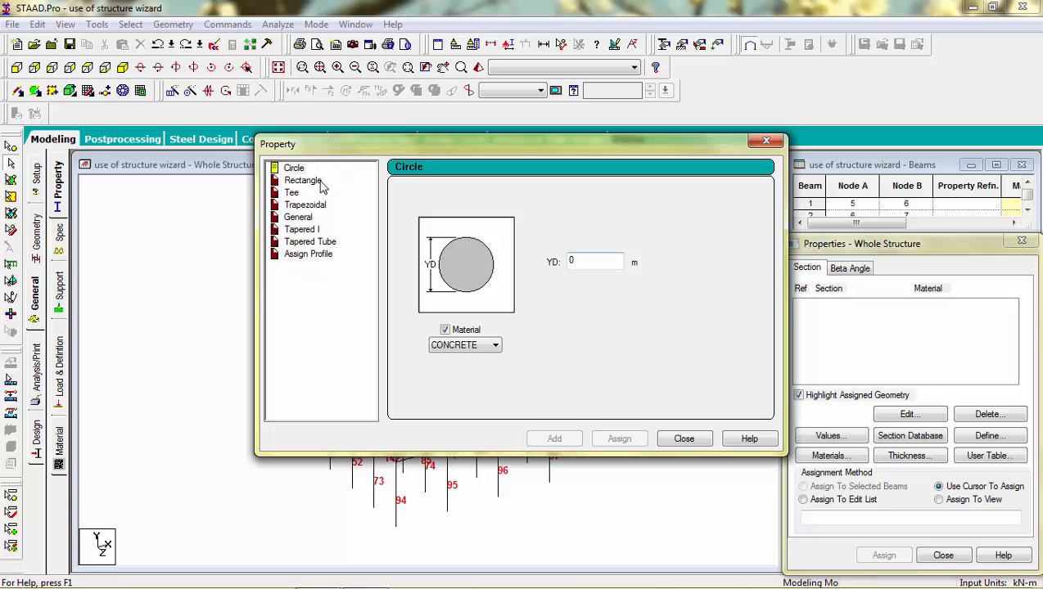
{"action": "left_click", "coordinate": [303, 180]}
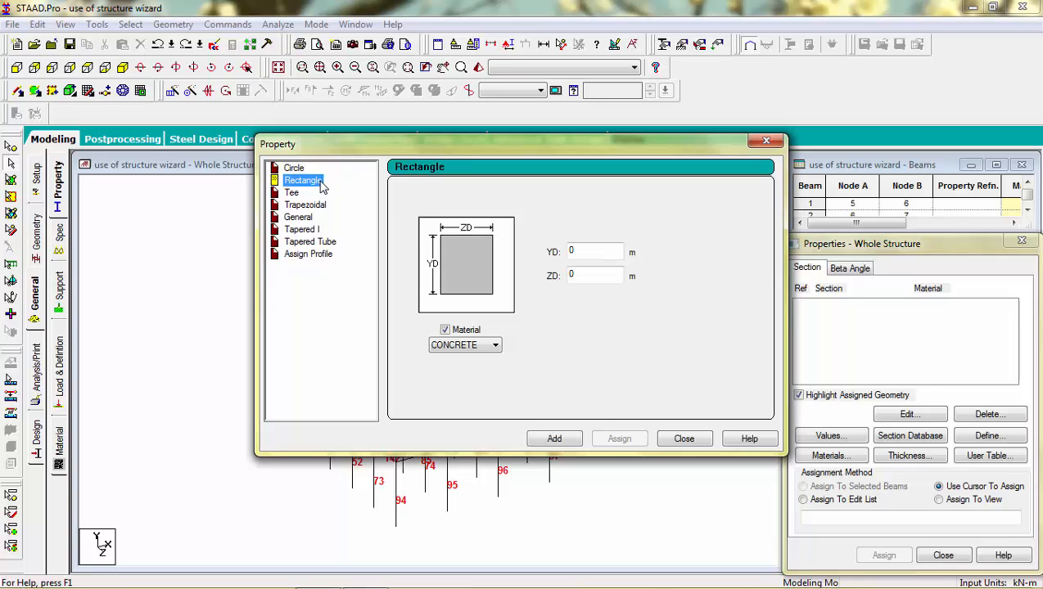
{"action": "left_click", "coordinate": [580, 250]}
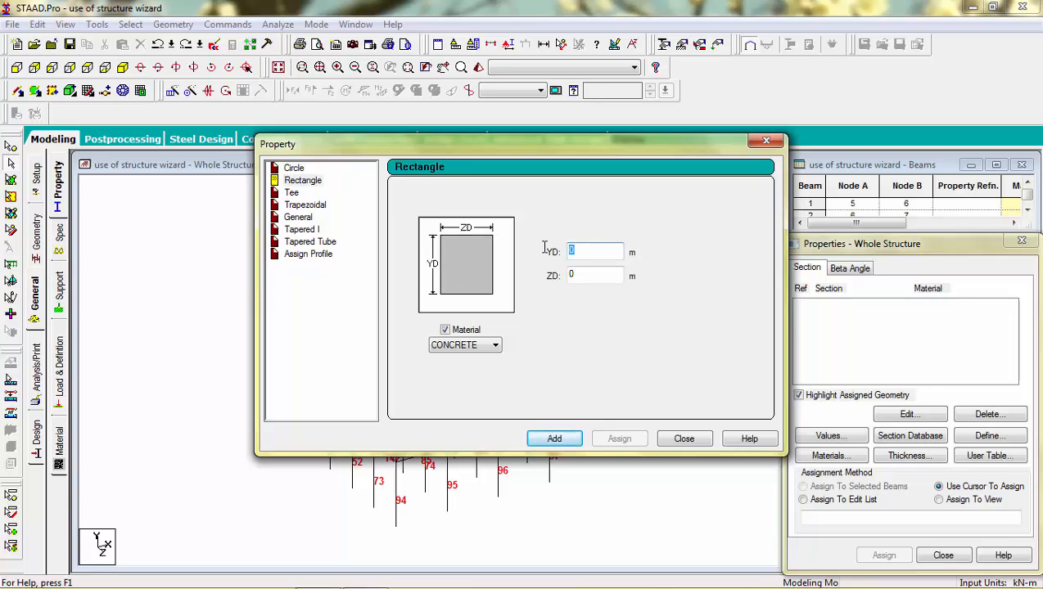
{"action": "key", "text": "F2"}
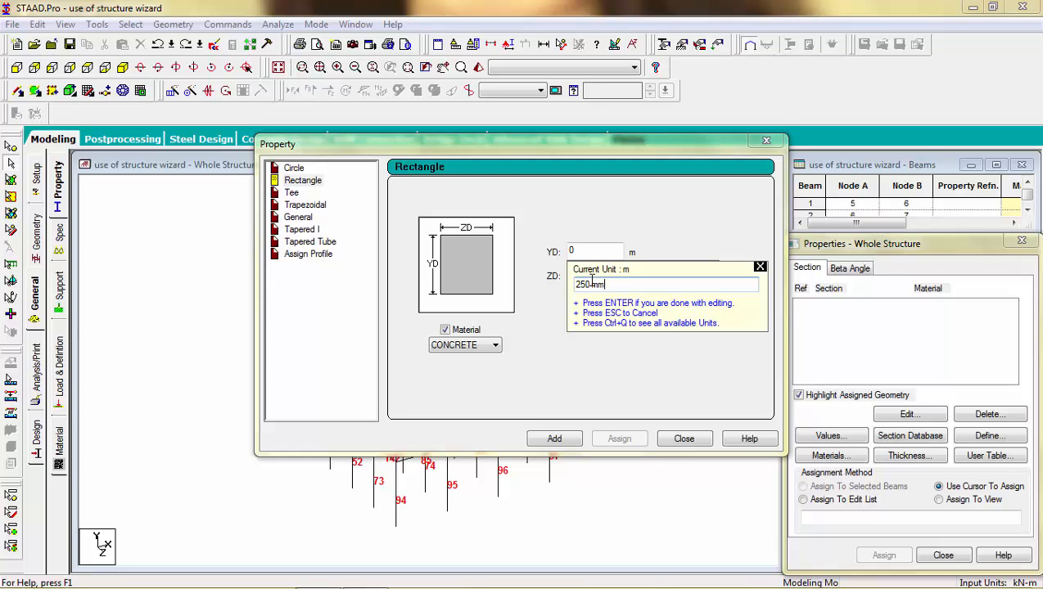
Add a 0.25 × 0.25 m rectangular concrete section (YD 0.25, ZD 0.25).
{"action": "key", "text": "Return"}
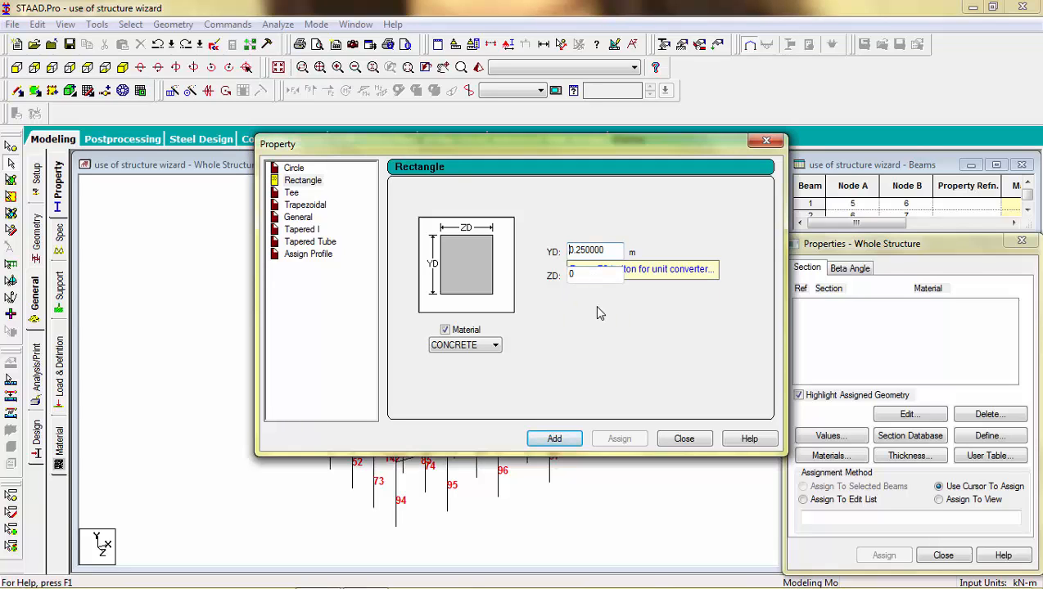
{"action": "left_click", "coordinate": [597, 275]}
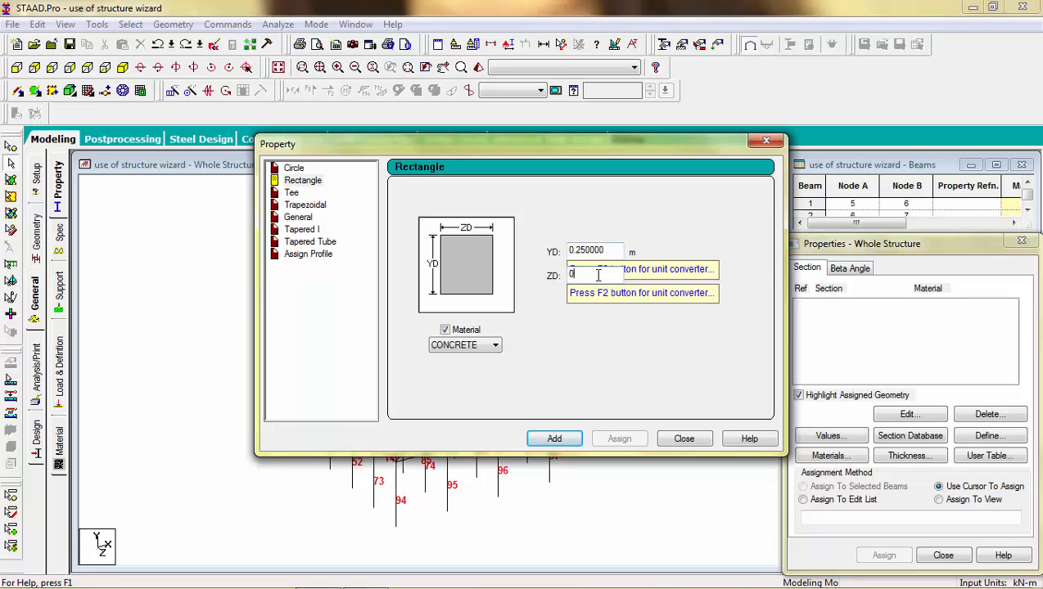
{"action": "type", "text": ".25"}
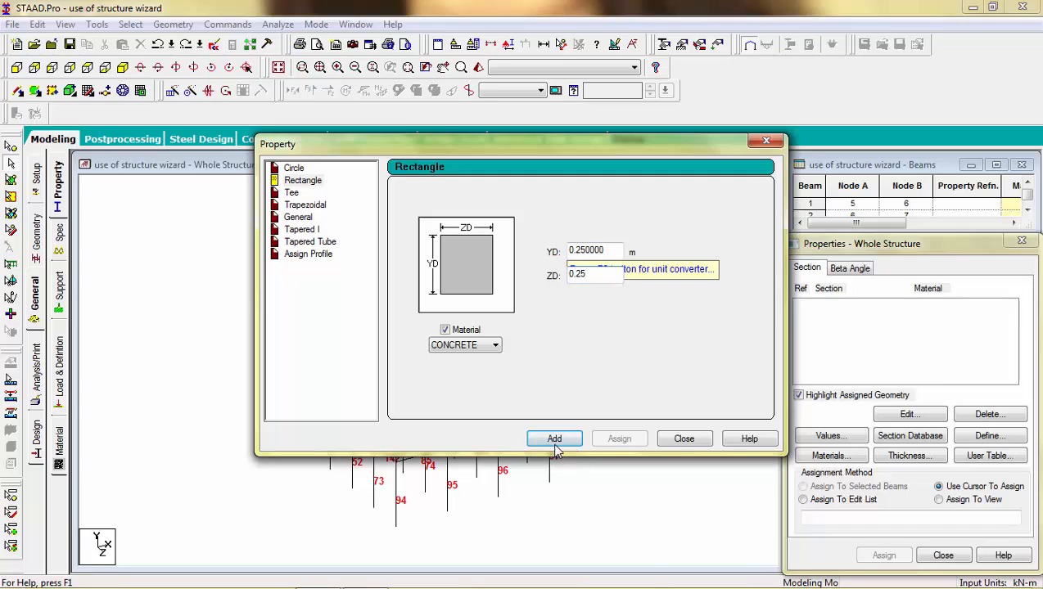
{"action": "left_click", "coordinate": [554, 440]}
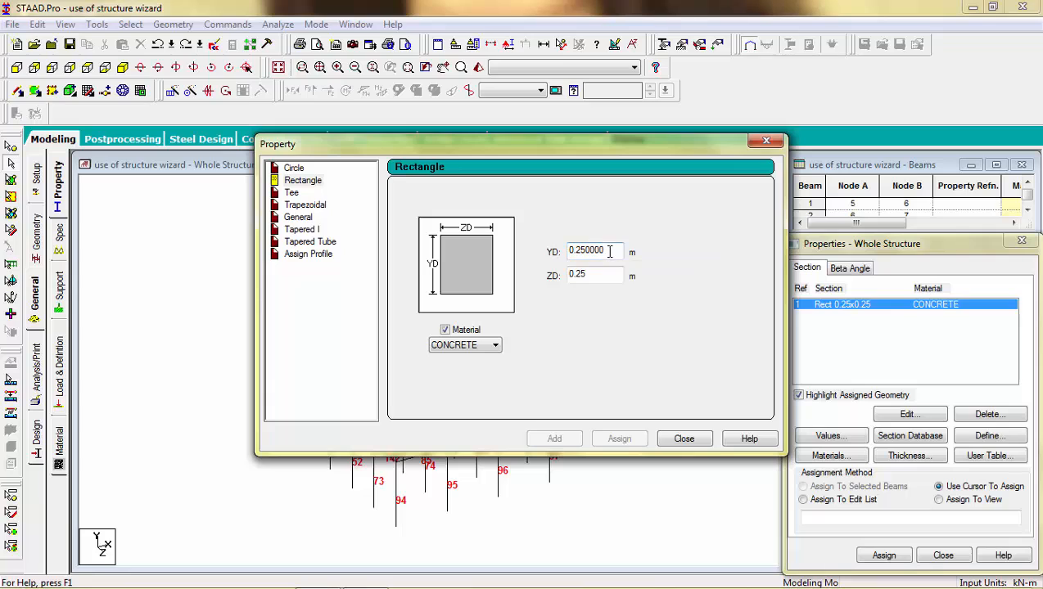
Add two more rectangular sections: 0.30 × 0.20 m and 0.20 × 0.20 m.
{"action": "left_click_drag", "start_coordinate": [606, 250], "coordinate": [578, 250]}
{"action": "type", "text": "3"}
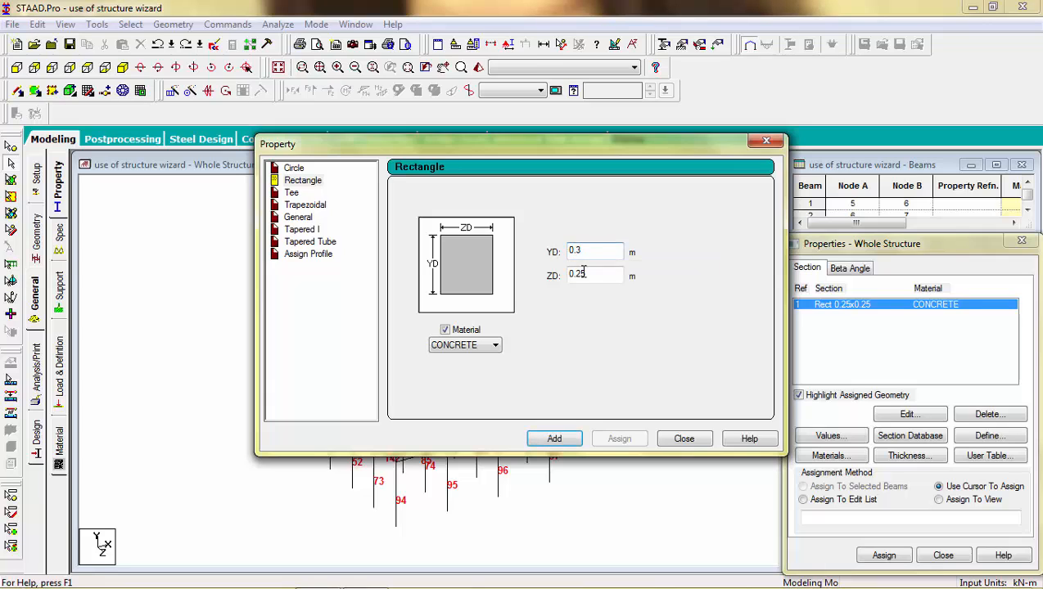
{"action": "left_click", "coordinate": [588, 275]}
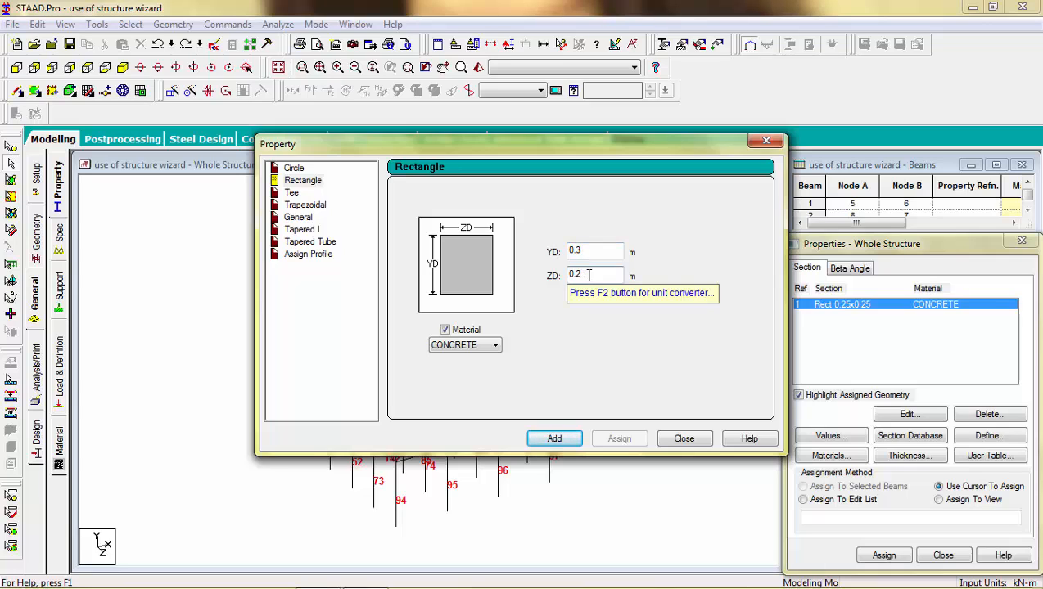
{"action": "left_click", "coordinate": [554, 441]}
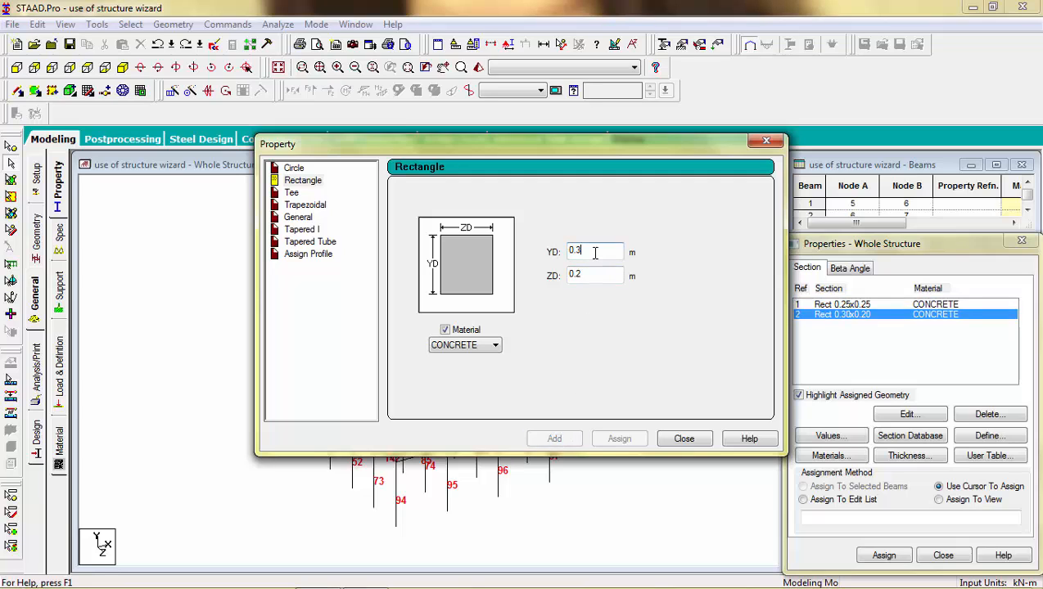
{"action": "key", "text": "BackSpace"}
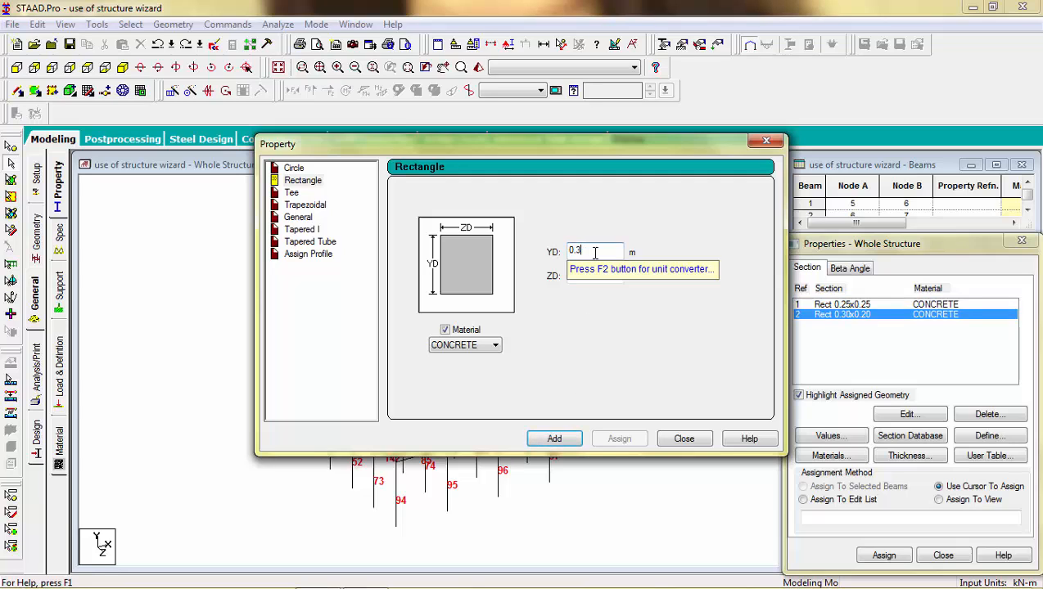
{"action": "key", "text": "BackSpace"}
{"action": "type", "text": "2"}
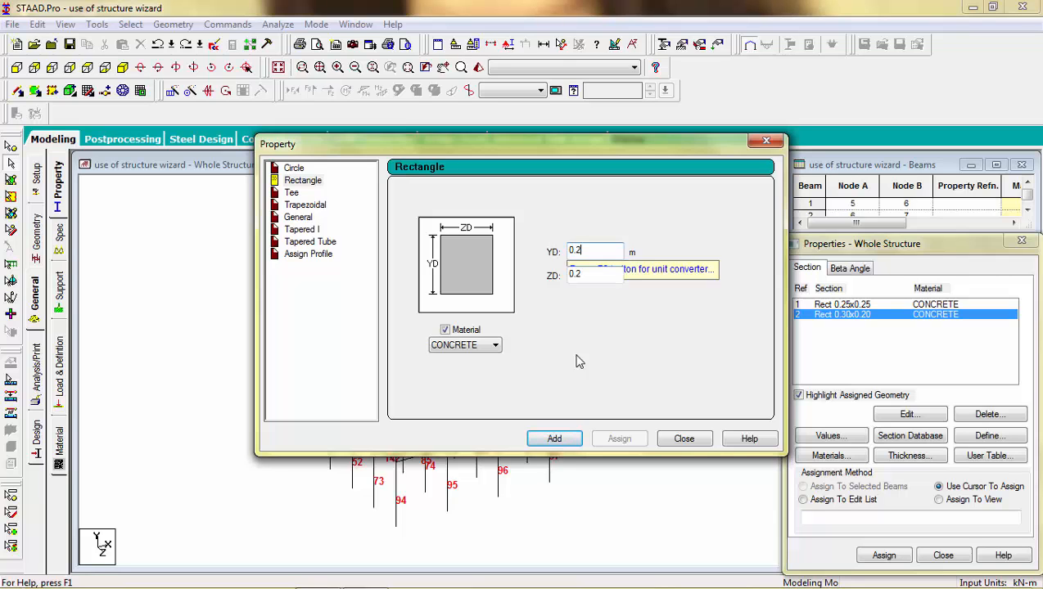
{"action": "left_click", "coordinate": [556, 439]}
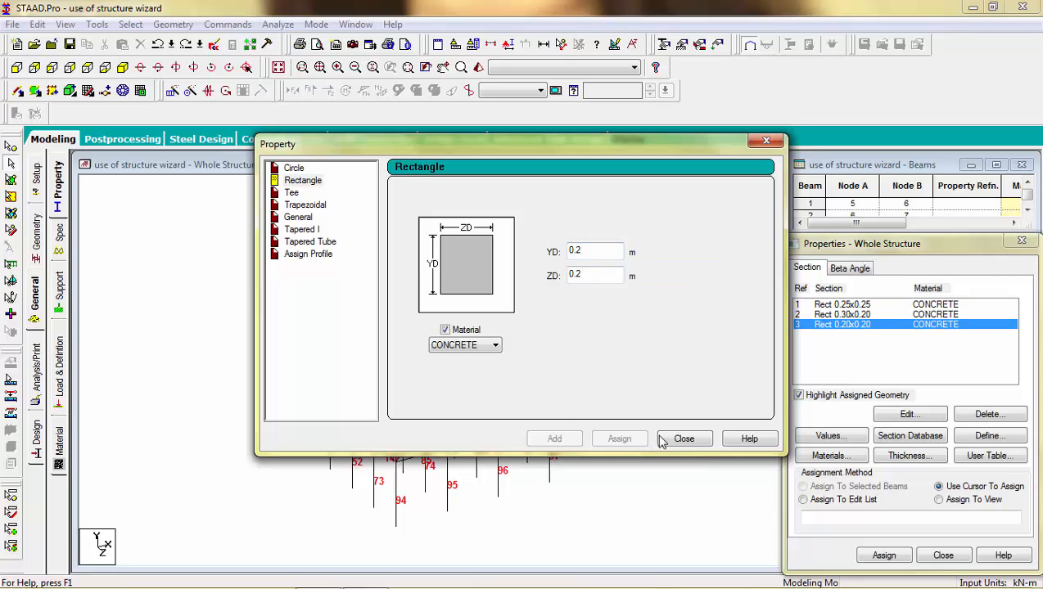
Assign Rect 0.25x0.25 to all Y-parallel beams, the columns, then pick Rect 0.30x0.20.
{"action": "left_click", "coordinate": [683, 440]}
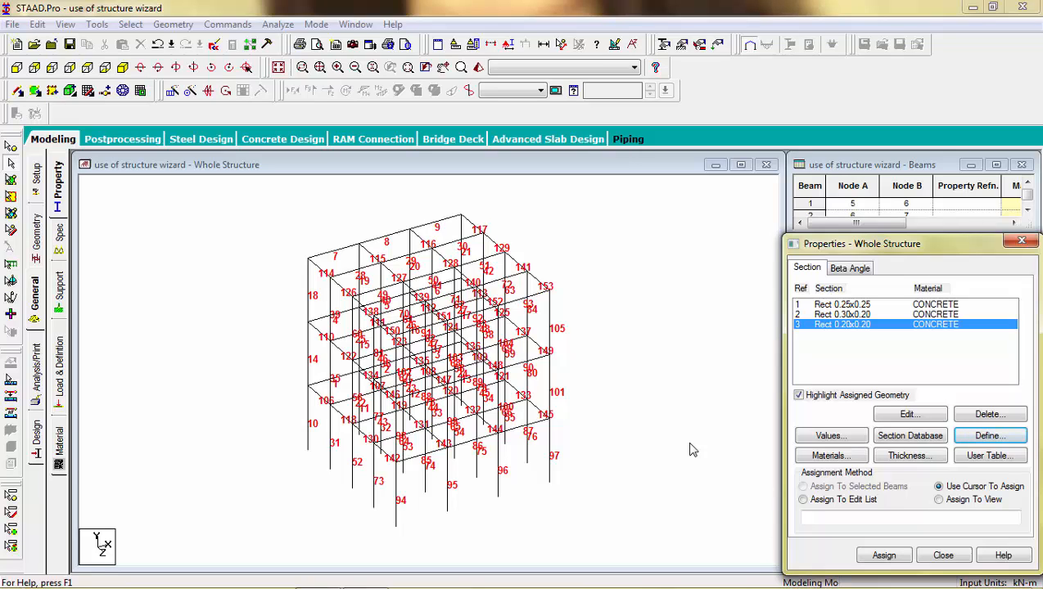
{"action": "left_click", "coordinate": [832, 305]}
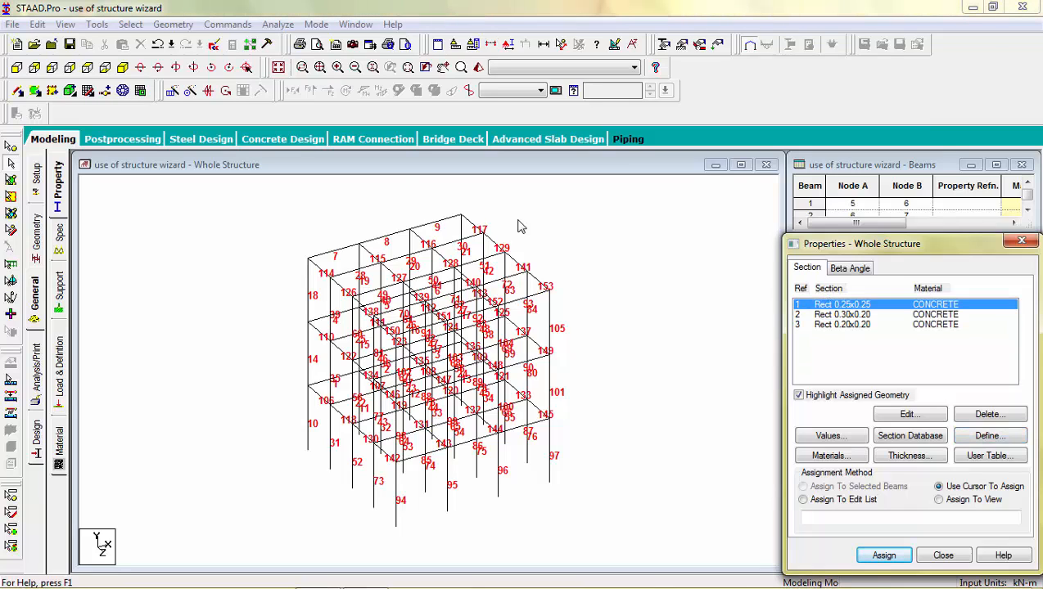
{"action": "left_click", "coordinate": [130, 25]}
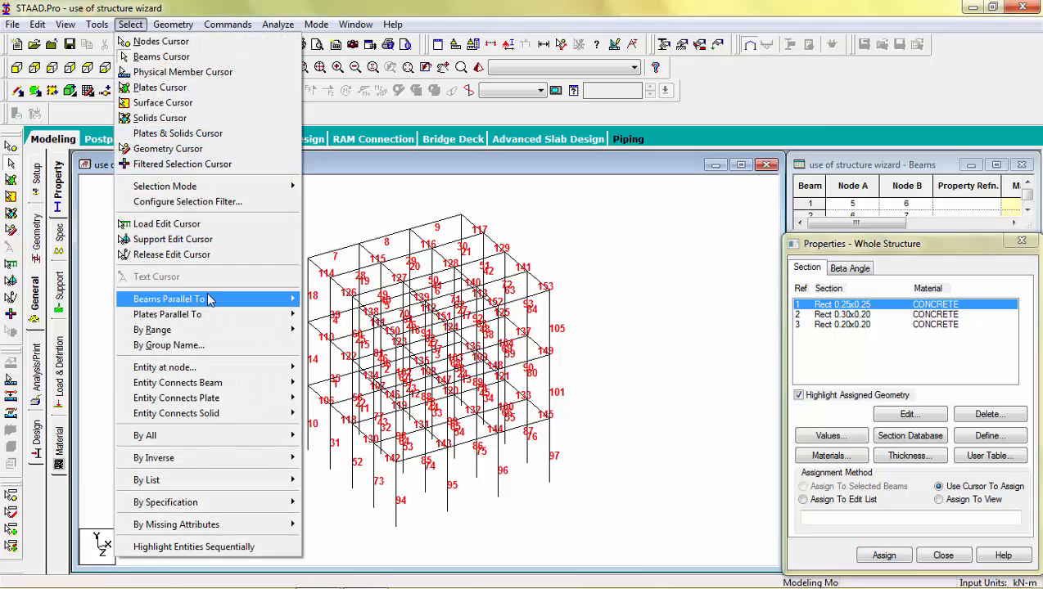
{"action": "mouse_move", "coordinate": [209, 301]}
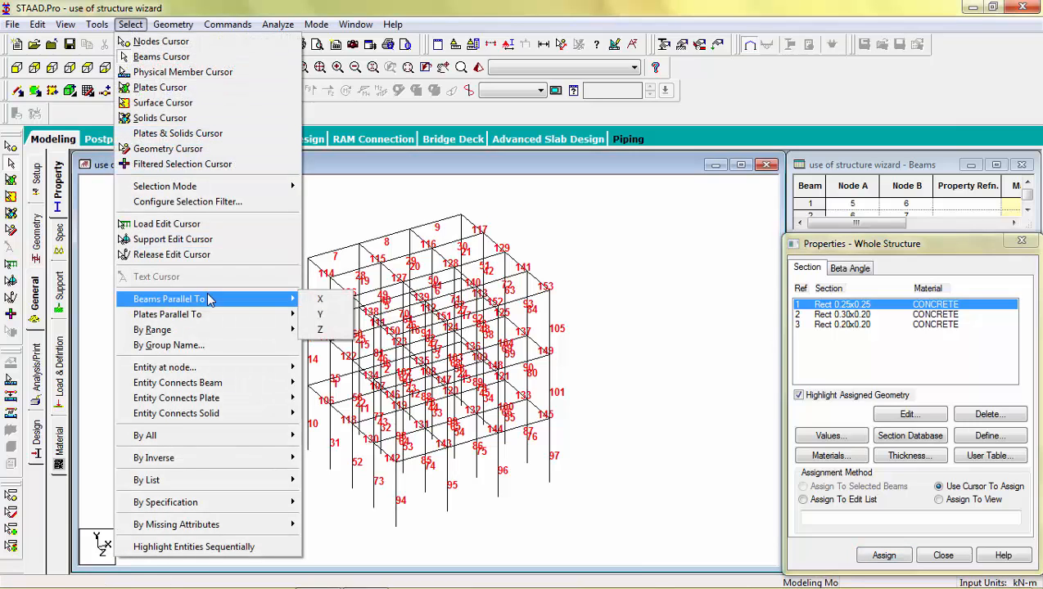
{"action": "left_click", "coordinate": [320, 314]}
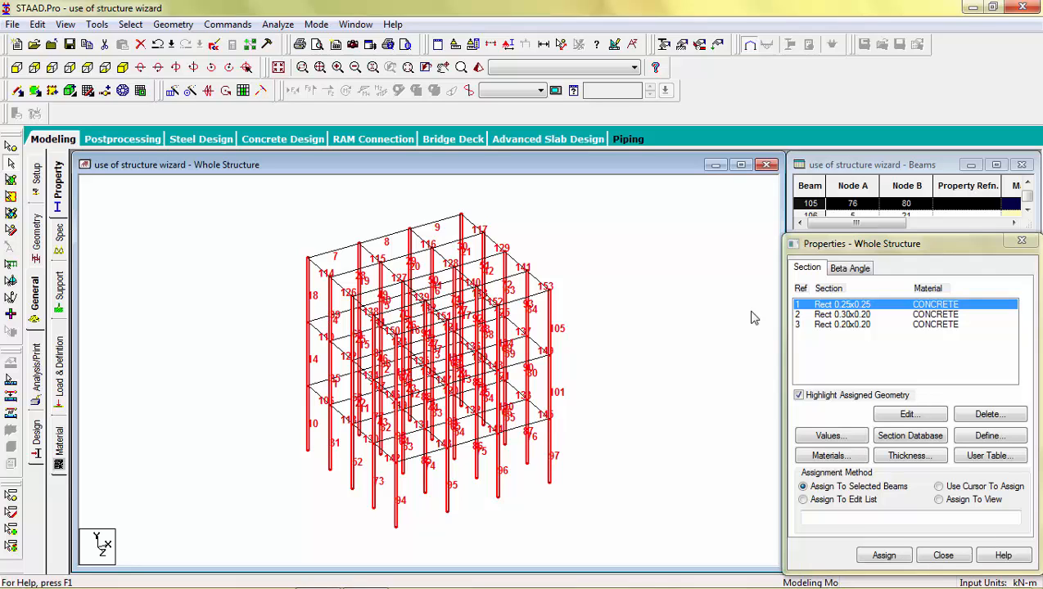
{"action": "left_click", "coordinate": [886, 556]}
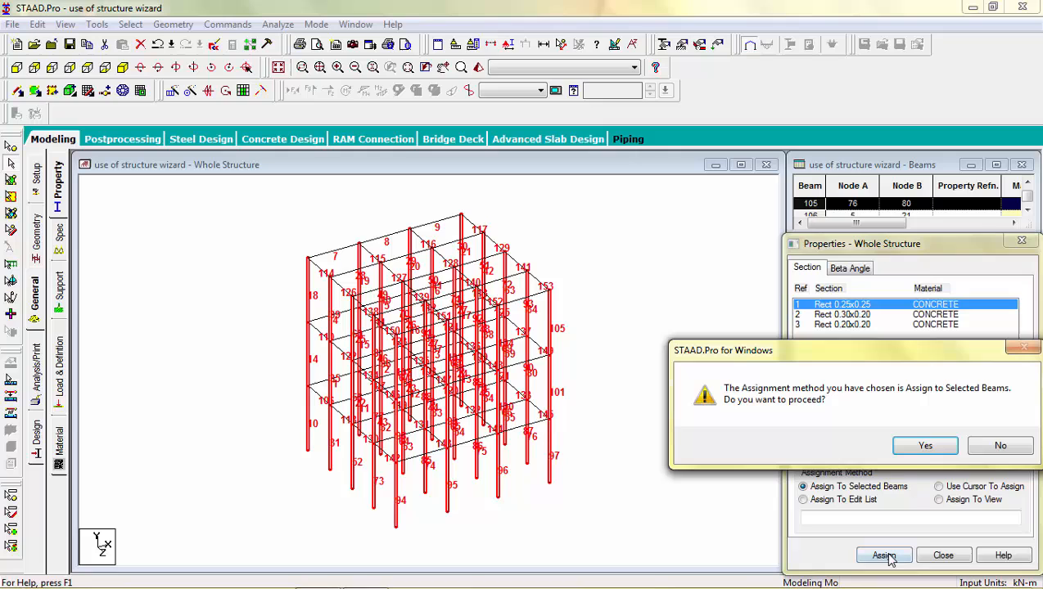
{"action": "left_click", "coordinate": [910, 449]}
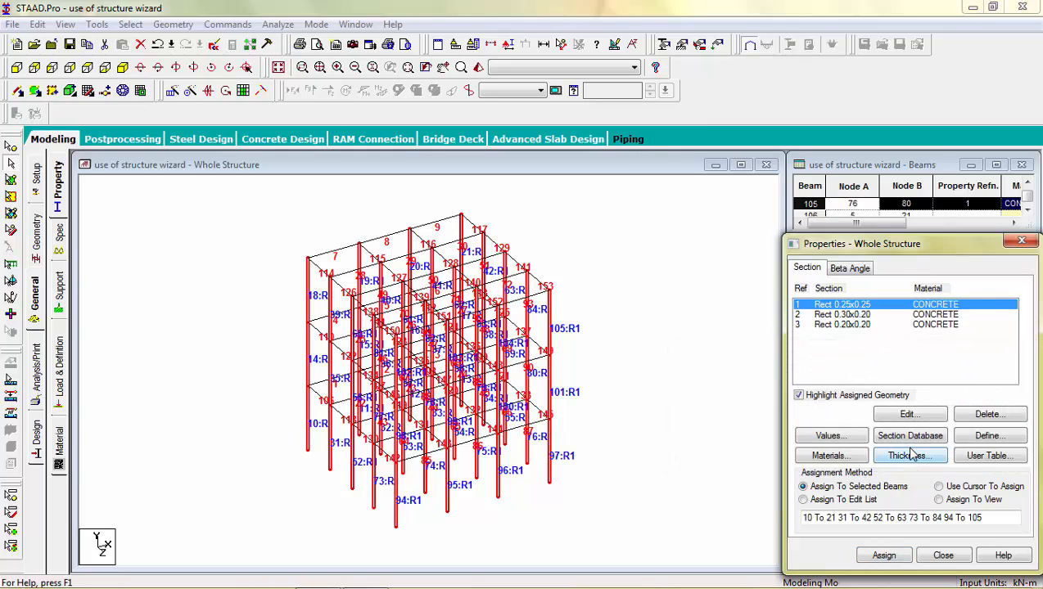
{"action": "left_click", "coordinate": [864, 316]}
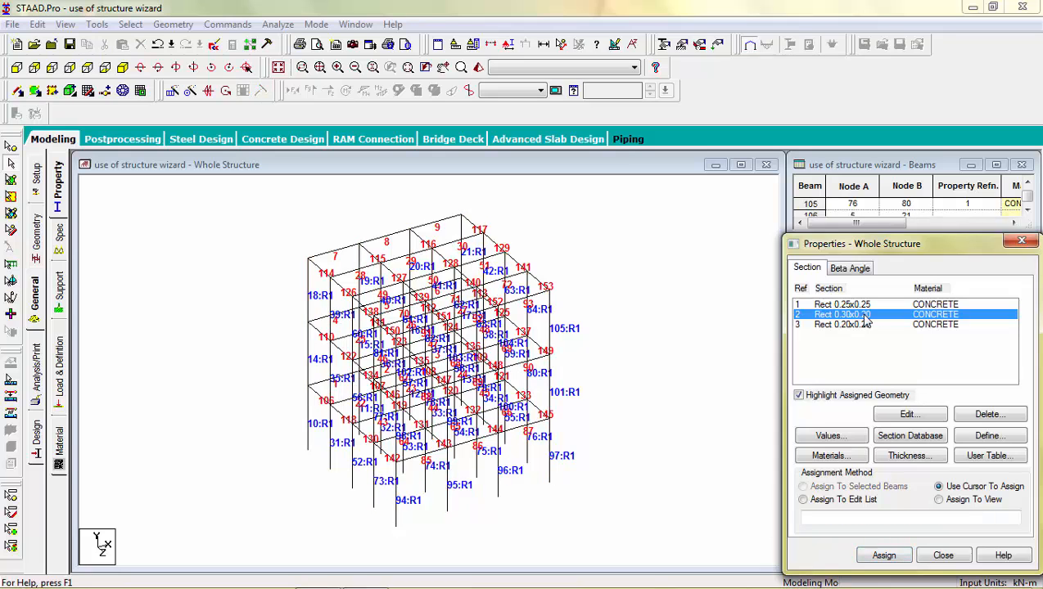
{"action": "left_click", "coordinate": [140, 25]}
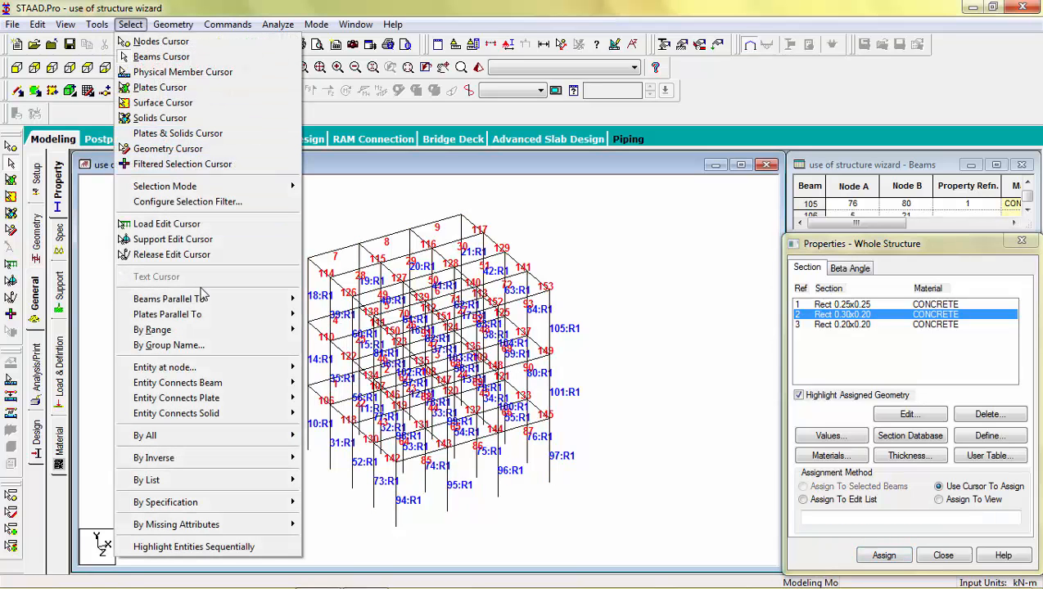
Assign the Rect 0.30x0.20 section to every beam parallel to X.
{"action": "mouse_move", "coordinate": [204, 303]}
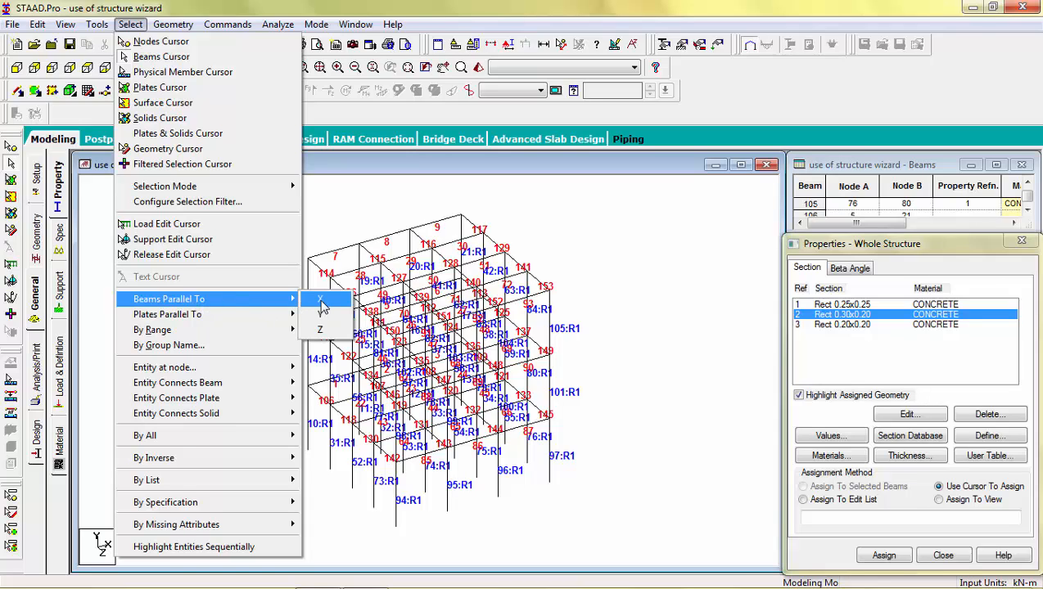
{"action": "left_click", "coordinate": [322, 303]}
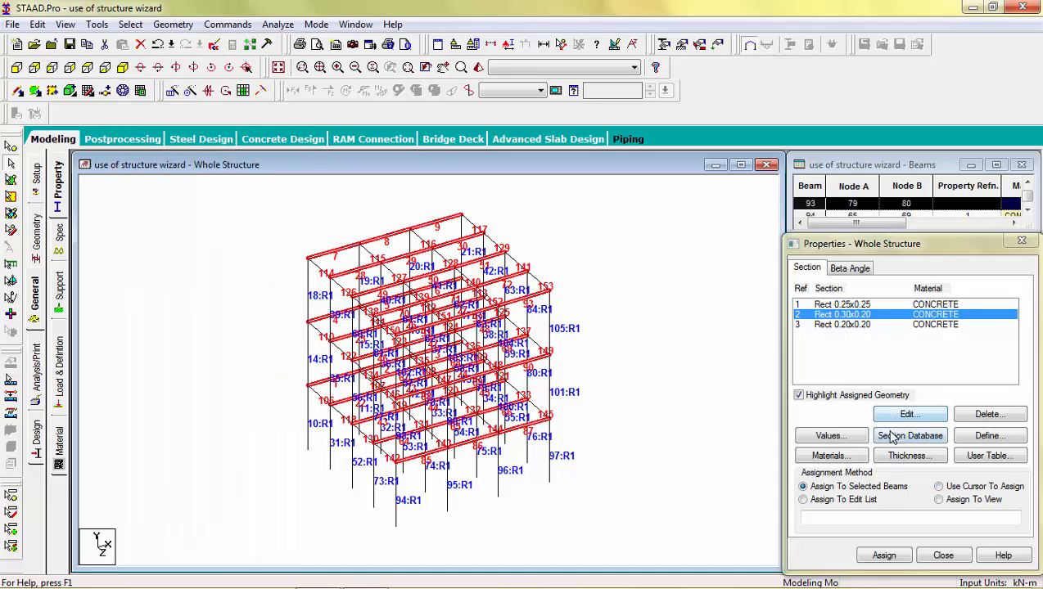
{"action": "left_click", "coordinate": [883, 555]}
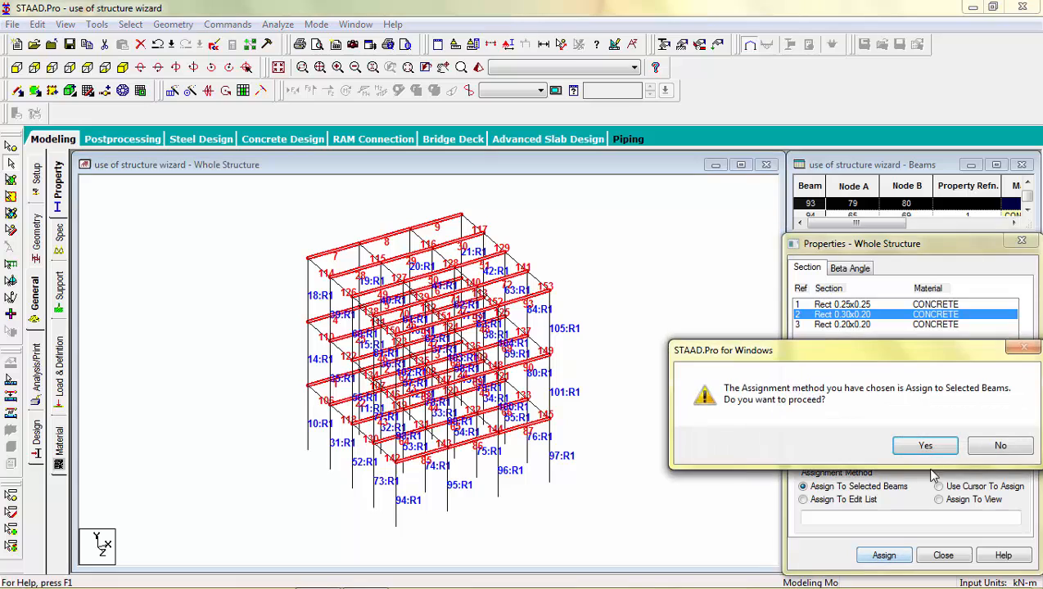
{"action": "left_click", "coordinate": [929, 447]}
Assign Rect 0.20x0.20 to all Z-parallel beams, members 106–153, and clear the selection.
{"action": "left_click", "coordinate": [867, 325]}
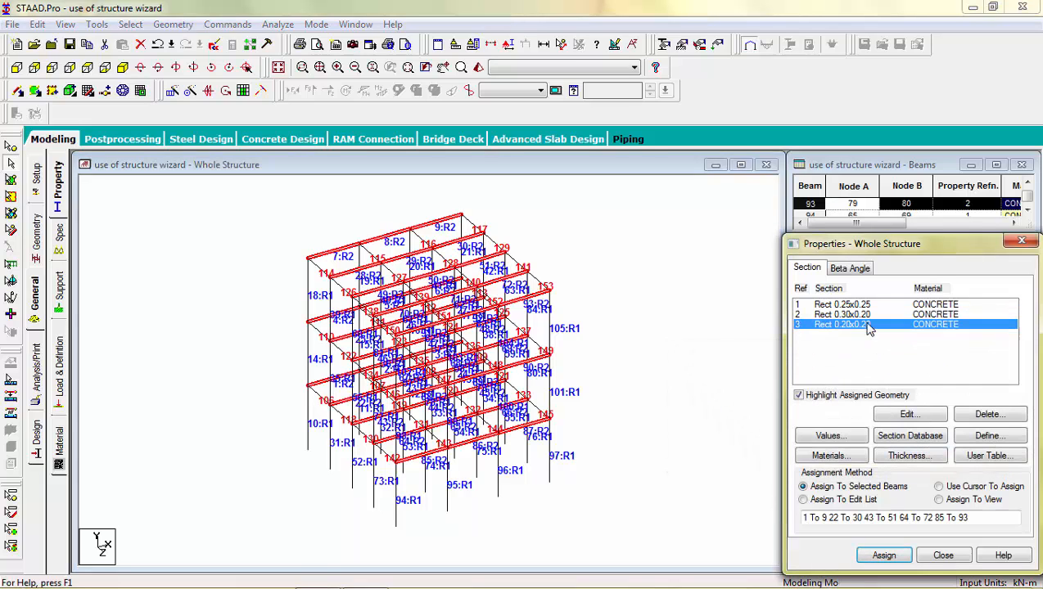
{"action": "left_click", "coordinate": [130, 23]}
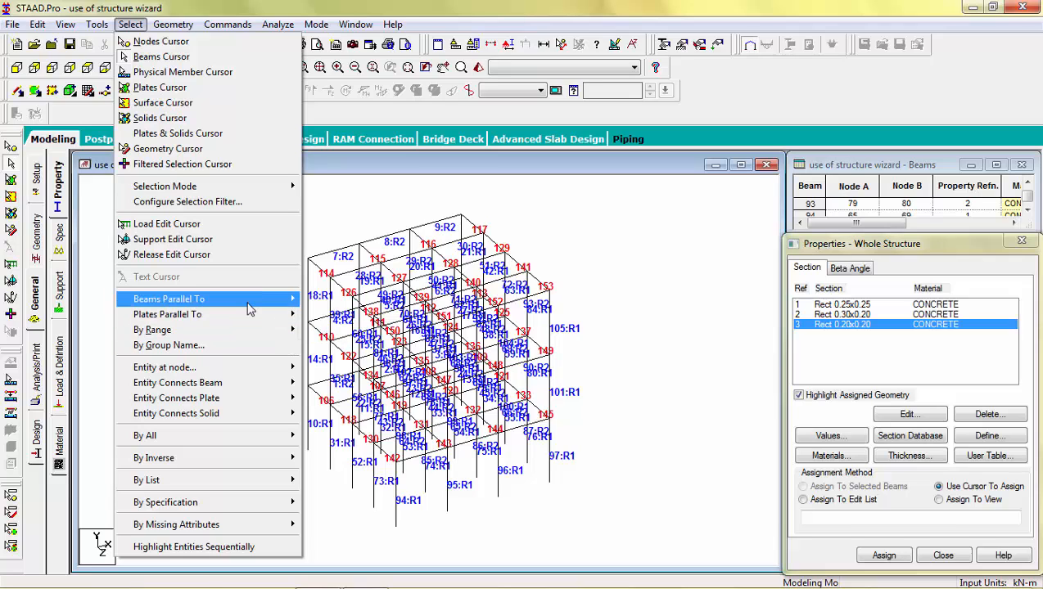
{"action": "left_click", "coordinate": [318, 333]}
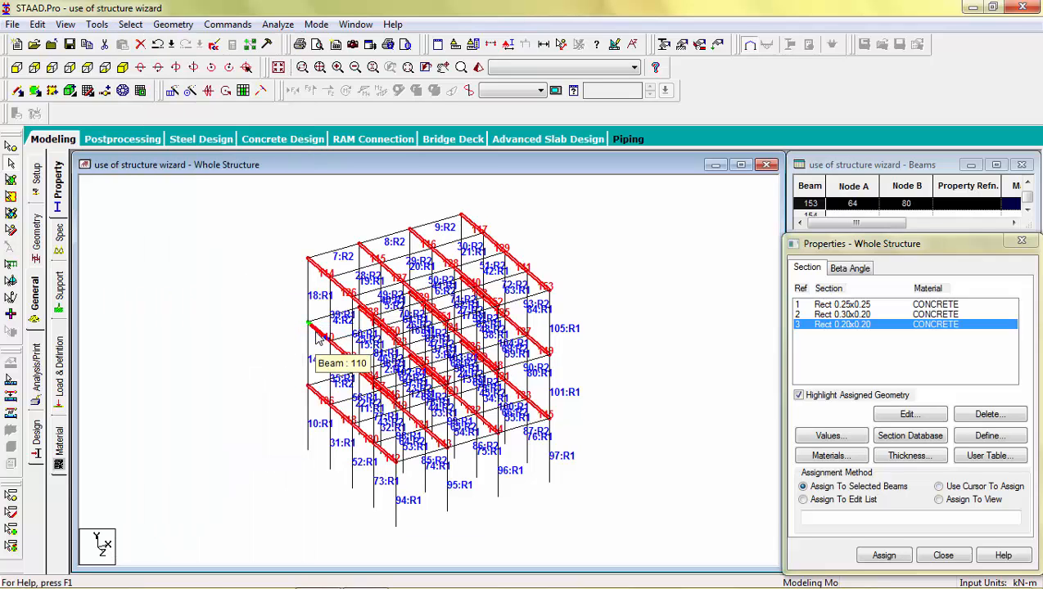
{"action": "left_click", "coordinate": [884, 555]}
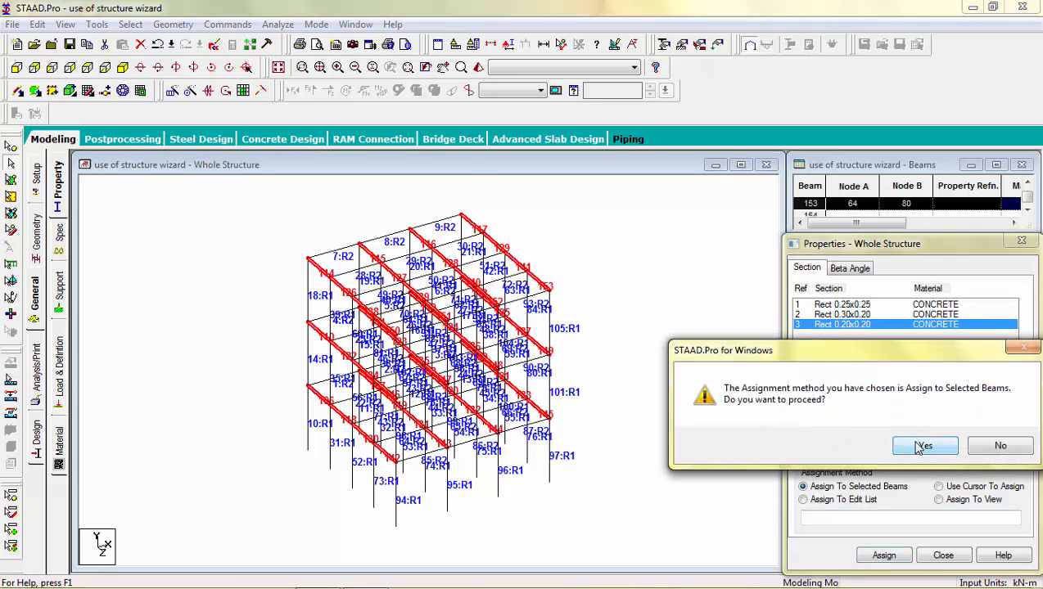
{"action": "left_click", "coordinate": [922, 446]}
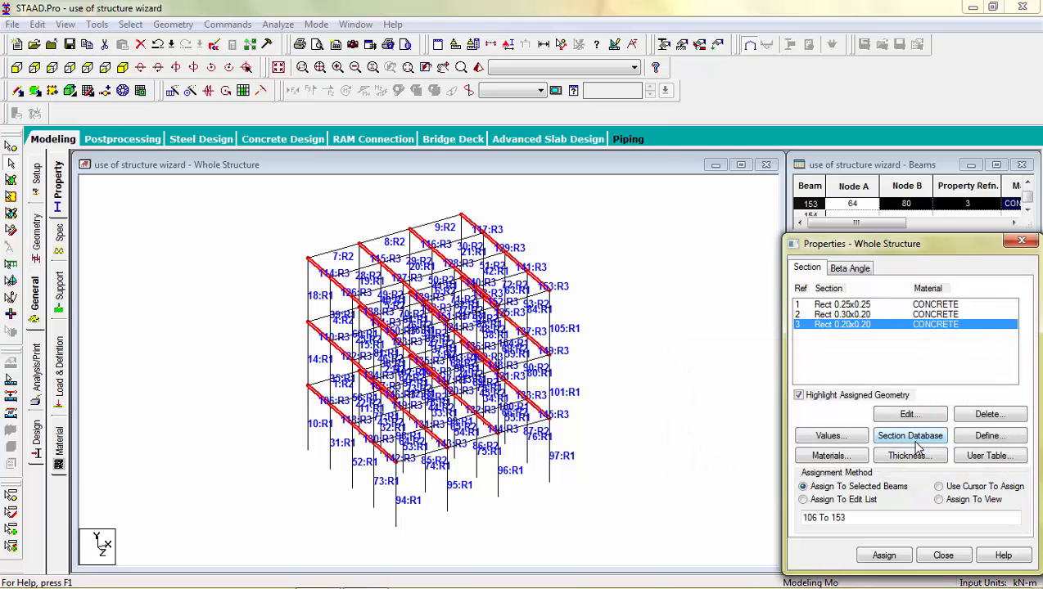
{"action": "left_click", "coordinate": [751, 365]}
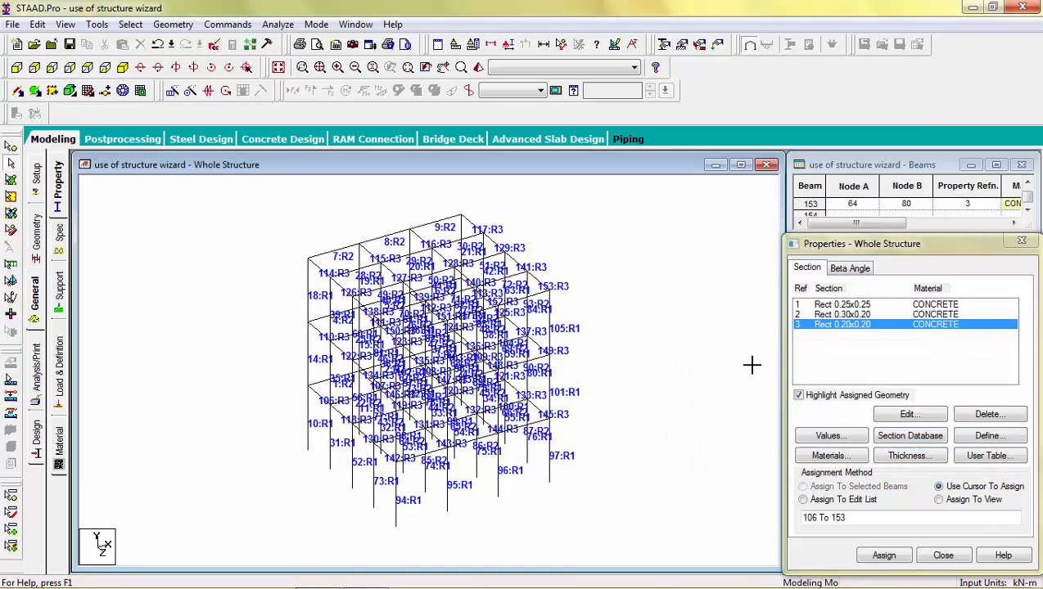
{"action": "key", "text": "shift+d"}
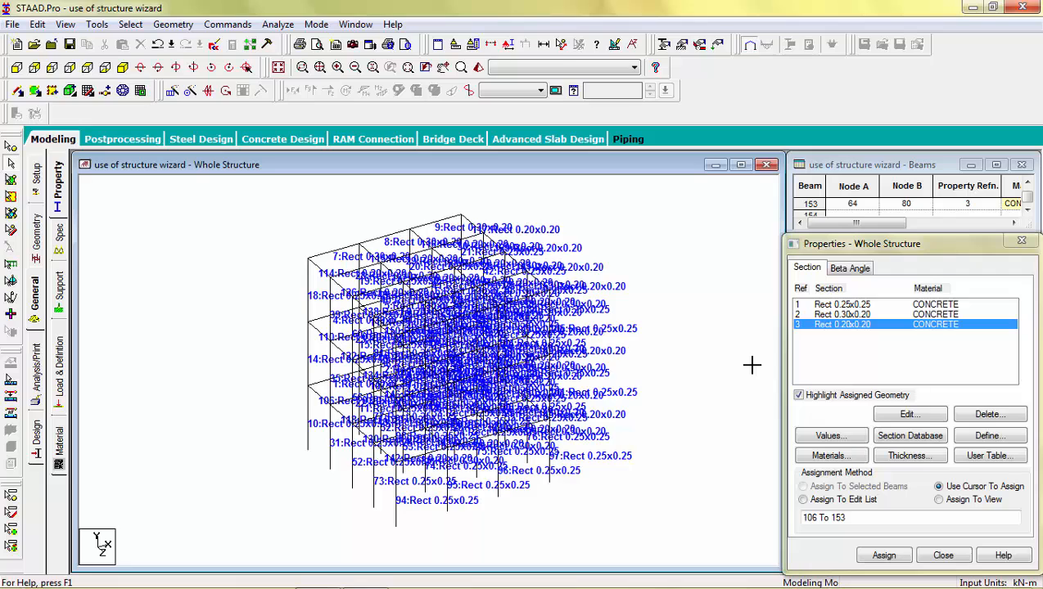
{"action": "key", "text": "shift+d"}
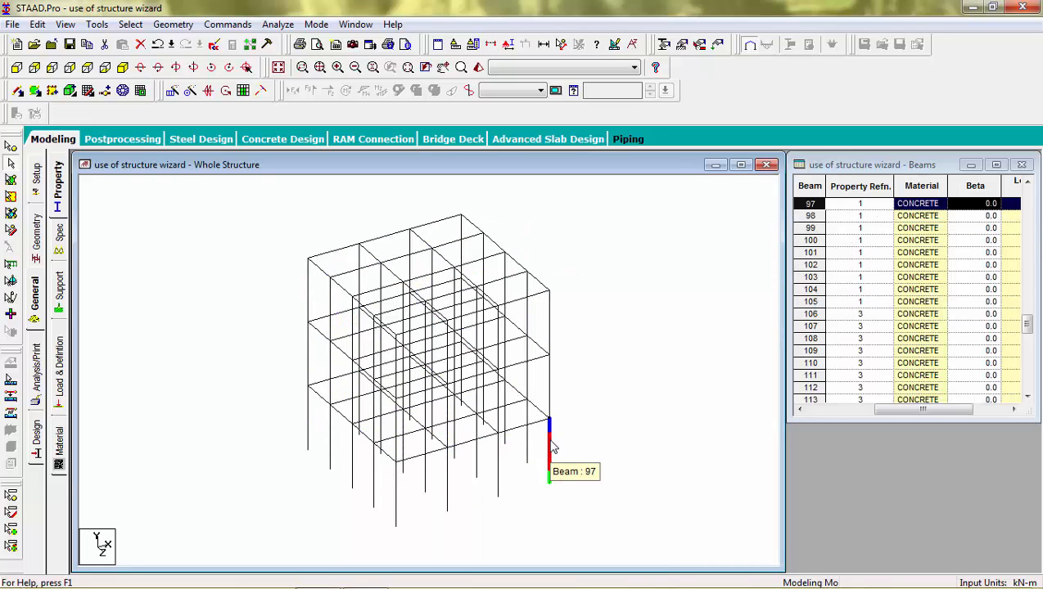
Draw three diagonal braces, members 154–156, from base nodes to first-floor nodes on the front face.
{"action": "left_click", "coordinate": [579, 446]}
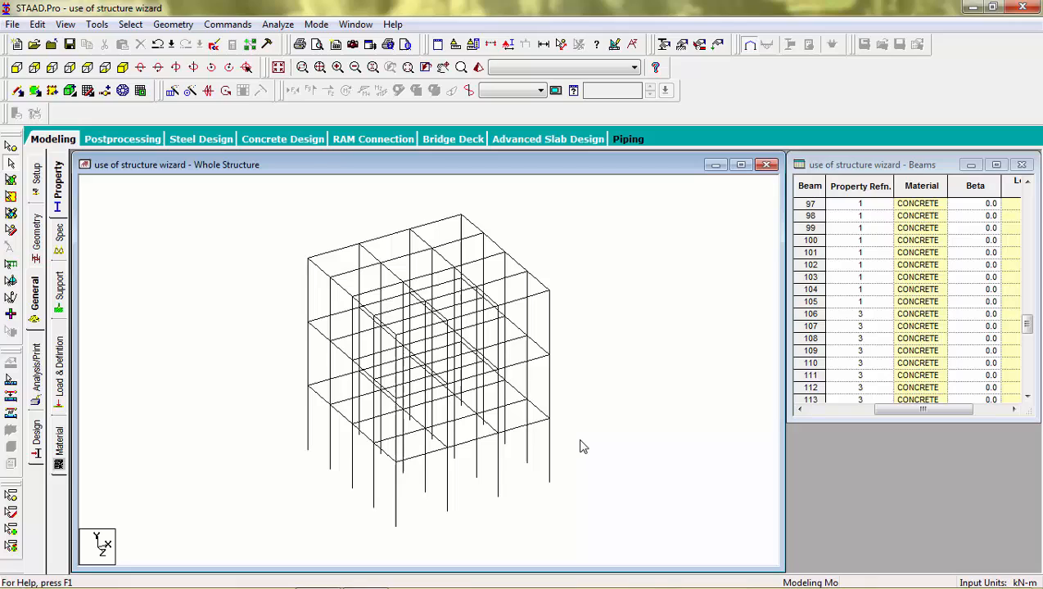
{"action": "left_click", "coordinate": [19, 91]}
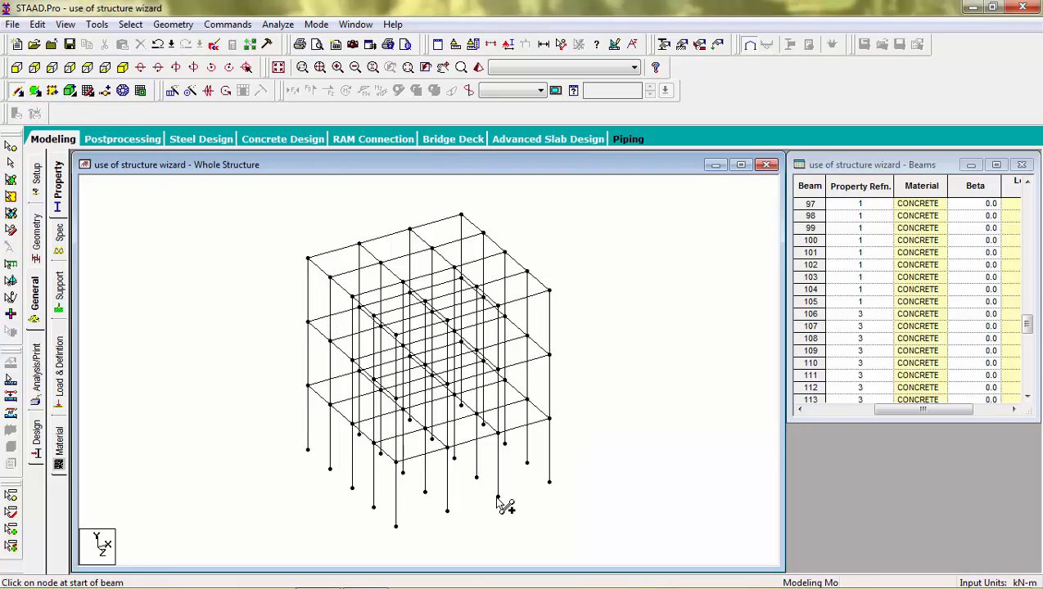
{"action": "left_click_drag", "start_coordinate": [497, 496], "coordinate": [550, 419]}
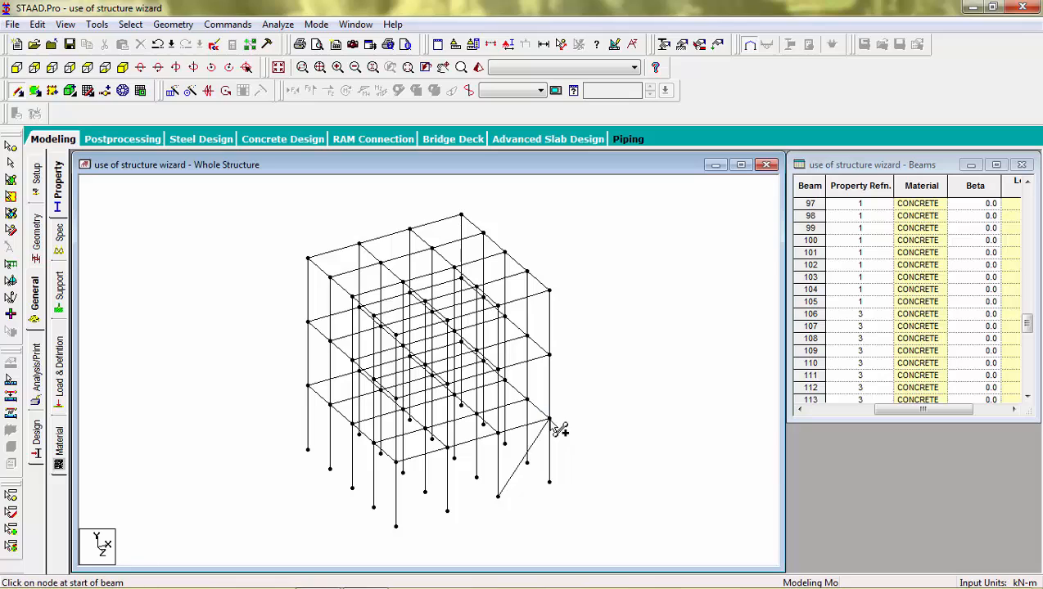
{"action": "left_click_drag", "start_coordinate": [447, 510], "coordinate": [498, 432]}
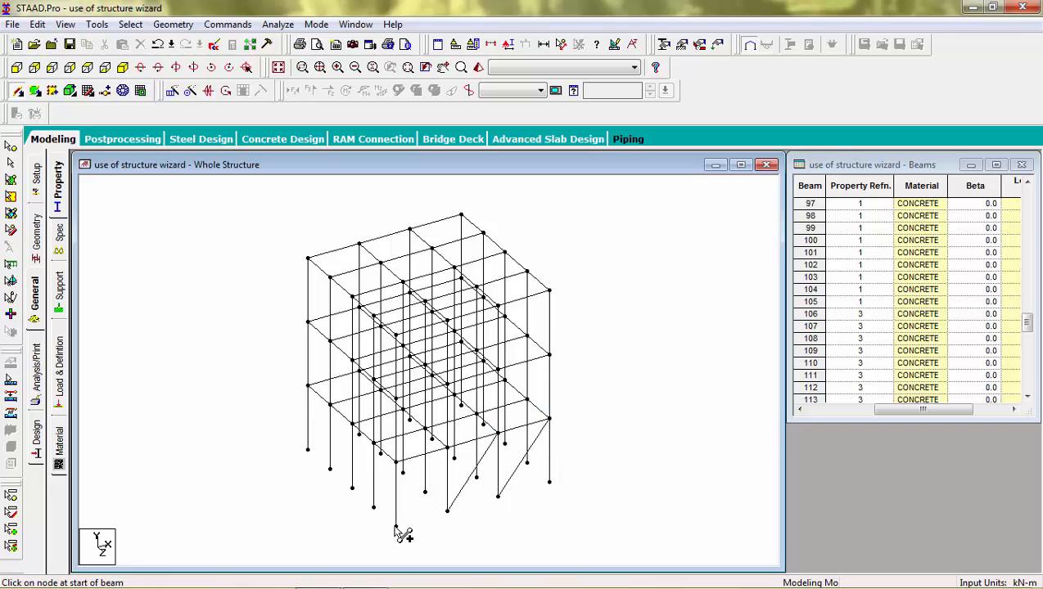
{"action": "left_click_drag", "start_coordinate": [395, 530], "coordinate": [449, 447]}
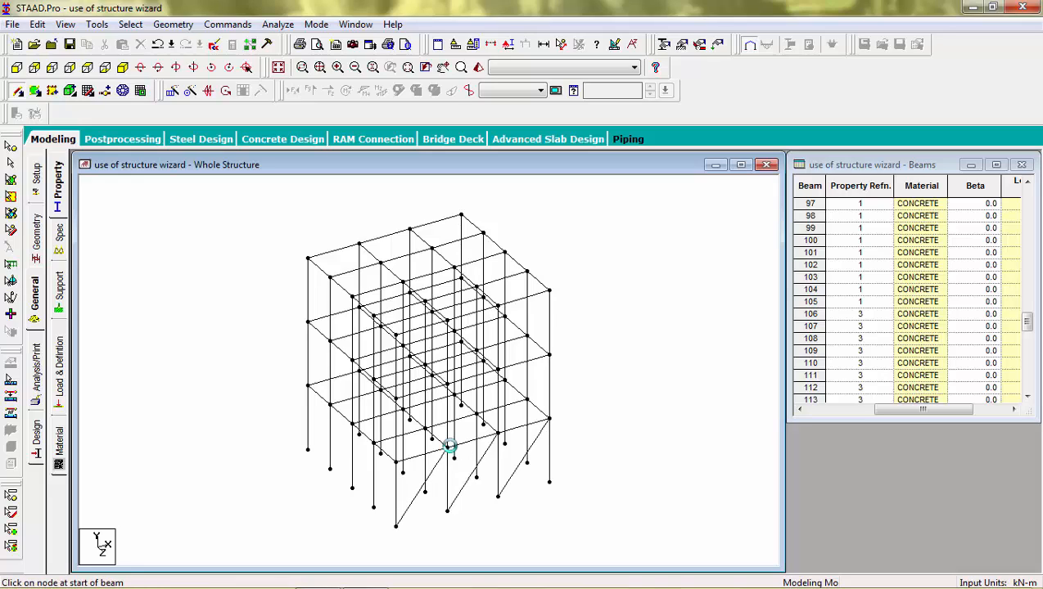
{"action": "key", "text": "Escape"}
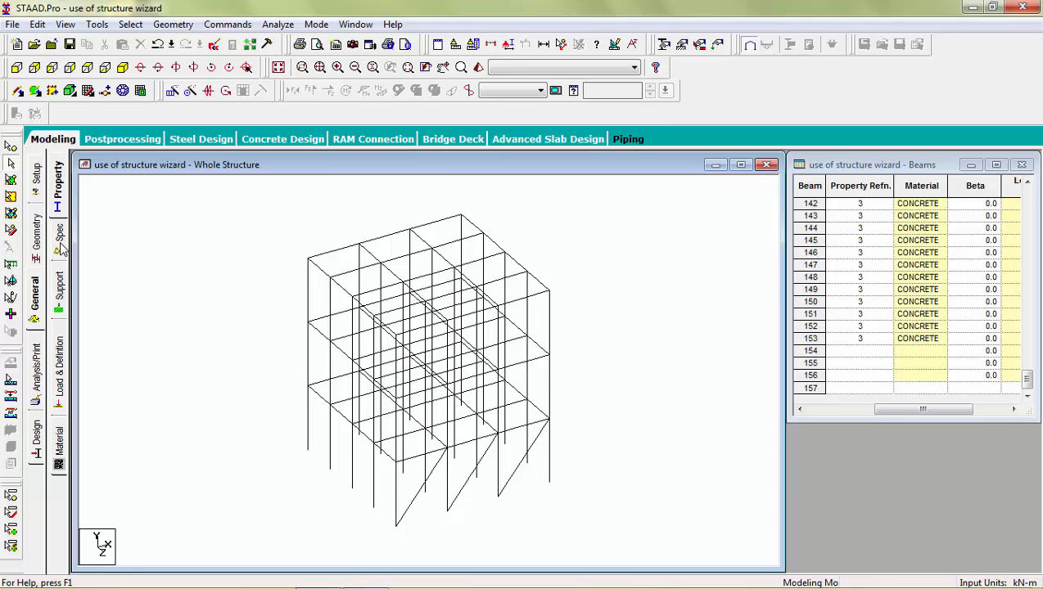
Create fixed support S2 and assign it to all base nodes selected in front view.
{"action": "left_click", "coordinate": [59, 286]}
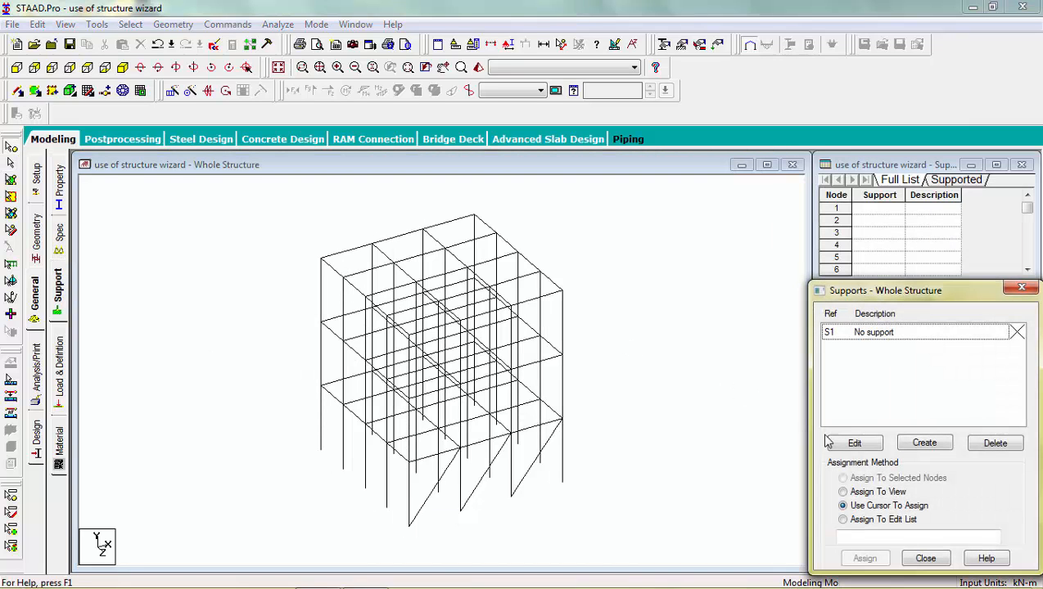
{"action": "left_click", "coordinate": [927, 447]}
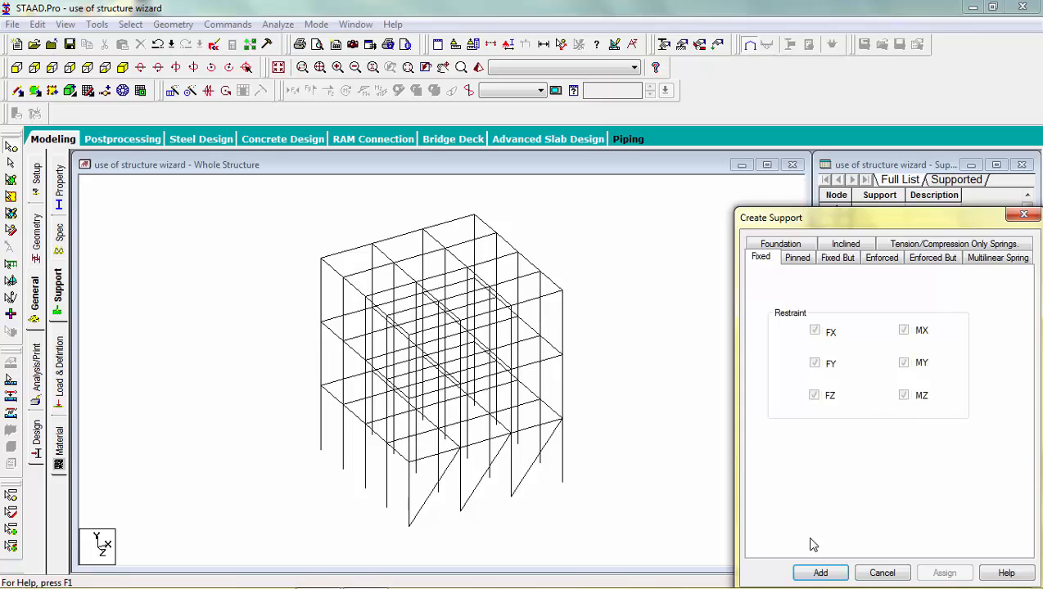
{"action": "left_click", "coordinate": [817, 572]}
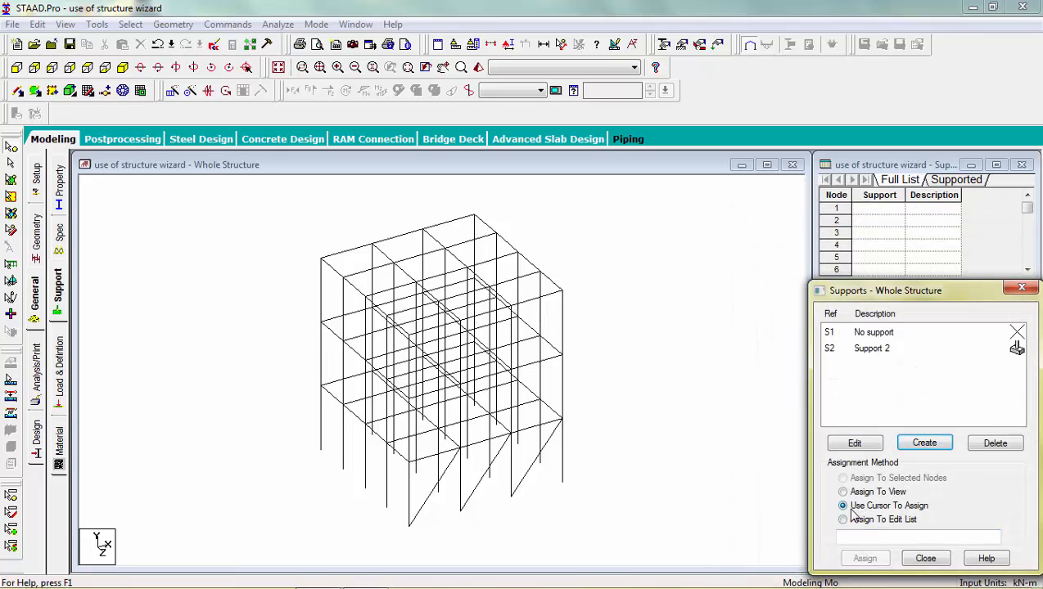
{"action": "left_click", "coordinate": [16, 67]}
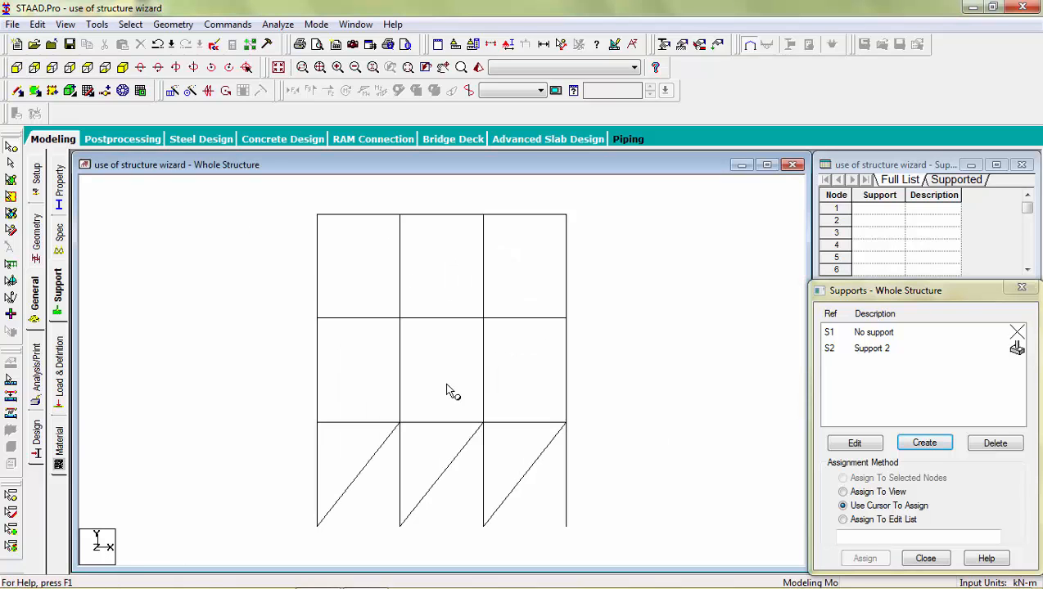
{"action": "mouse_move", "coordinate": [605, 517]}
{"action": "left_mouse_down"}
{"action": "mouse_move", "coordinate": [293, 517]}
{"action": "mouse_move", "coordinate": [287, 536]}
{"action": "left_mouse_up"}
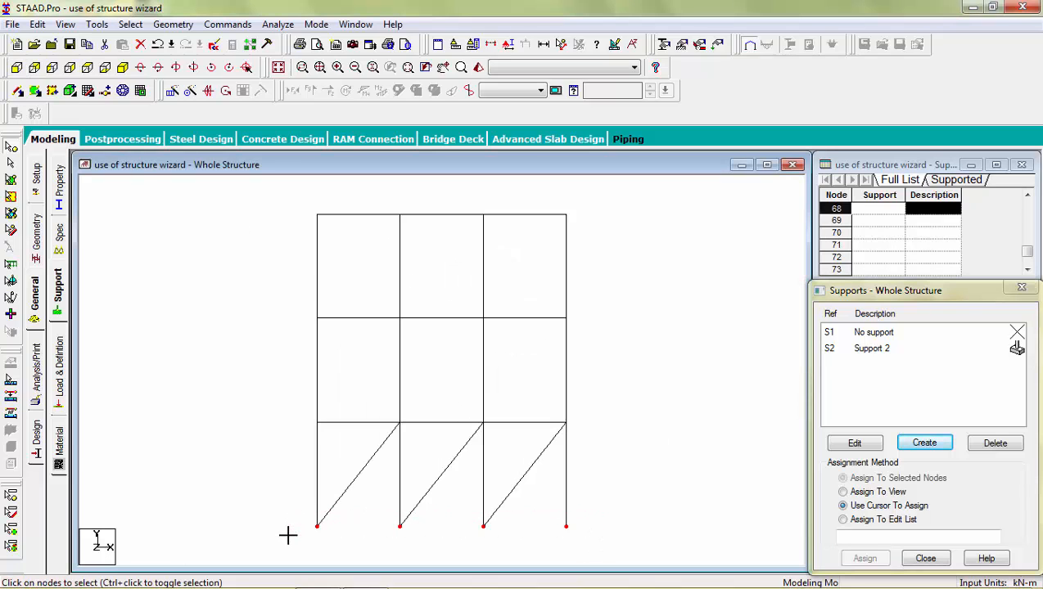
{"action": "left_click", "coordinate": [876, 350]}
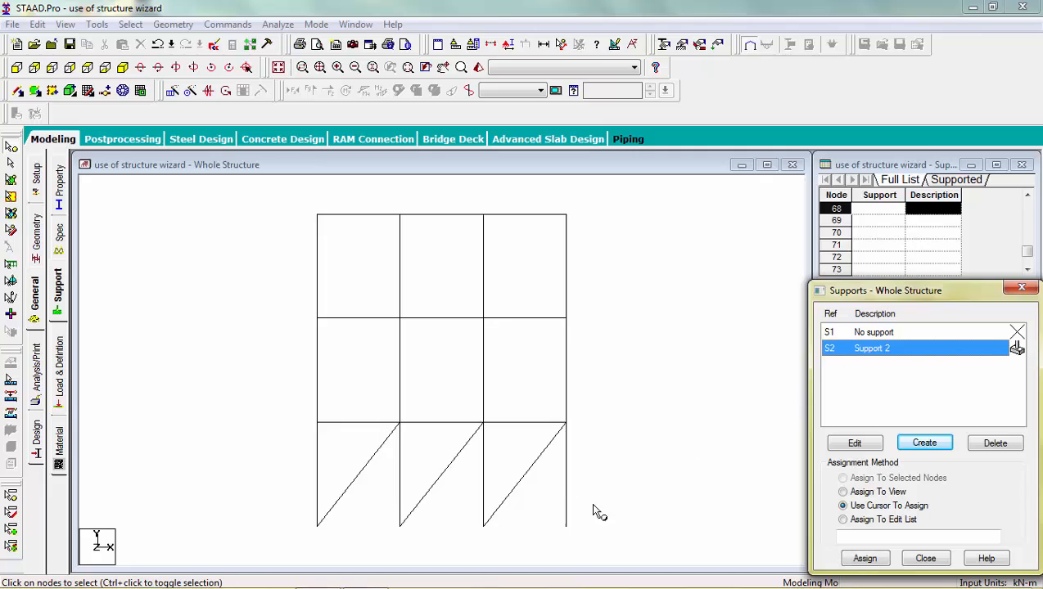
{"action": "left_click_drag", "start_coordinate": [598, 511], "coordinate": [284, 549]}
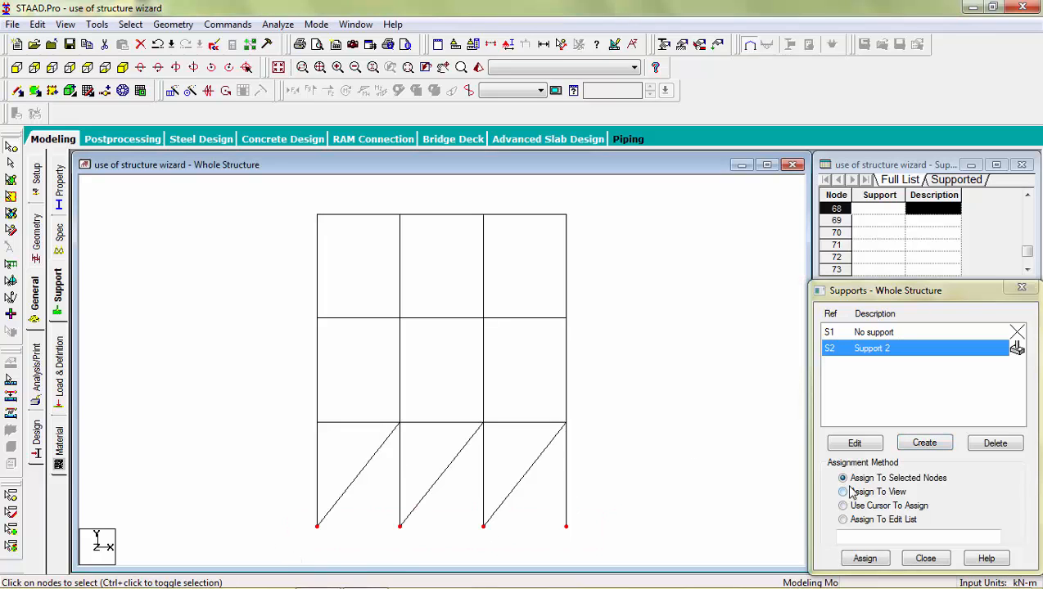
{"action": "left_click", "coordinate": [862, 560]}
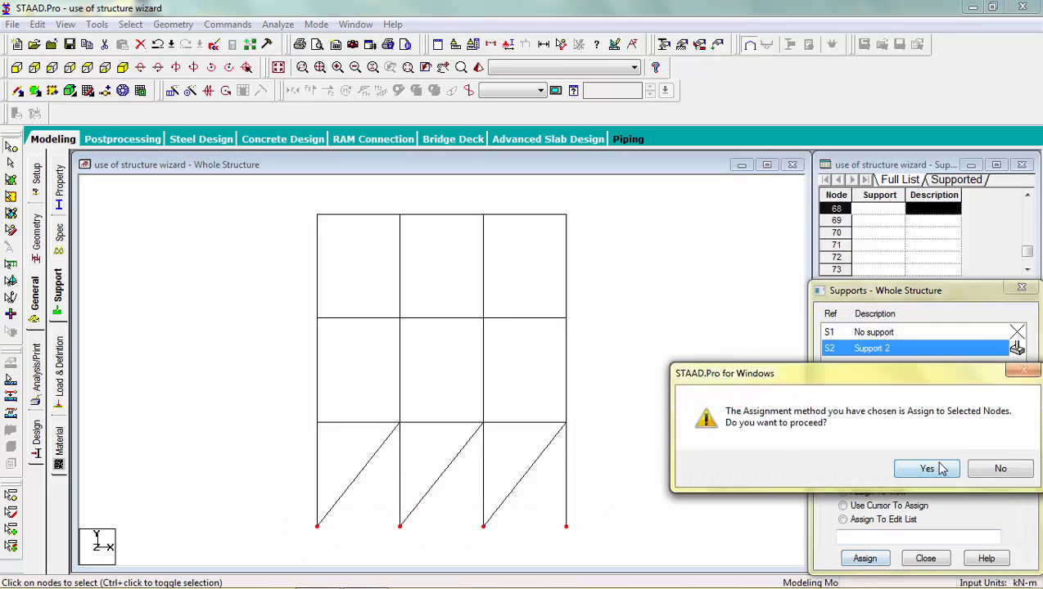
{"action": "left_click", "coordinate": [926, 469]}
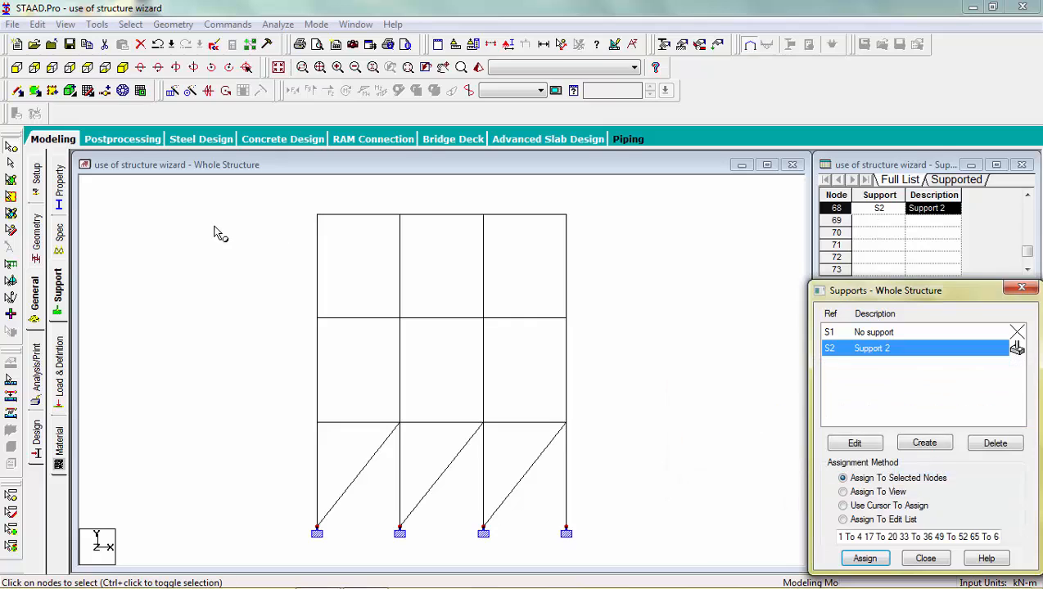
{"action": "left_click", "coordinate": [122, 69]}
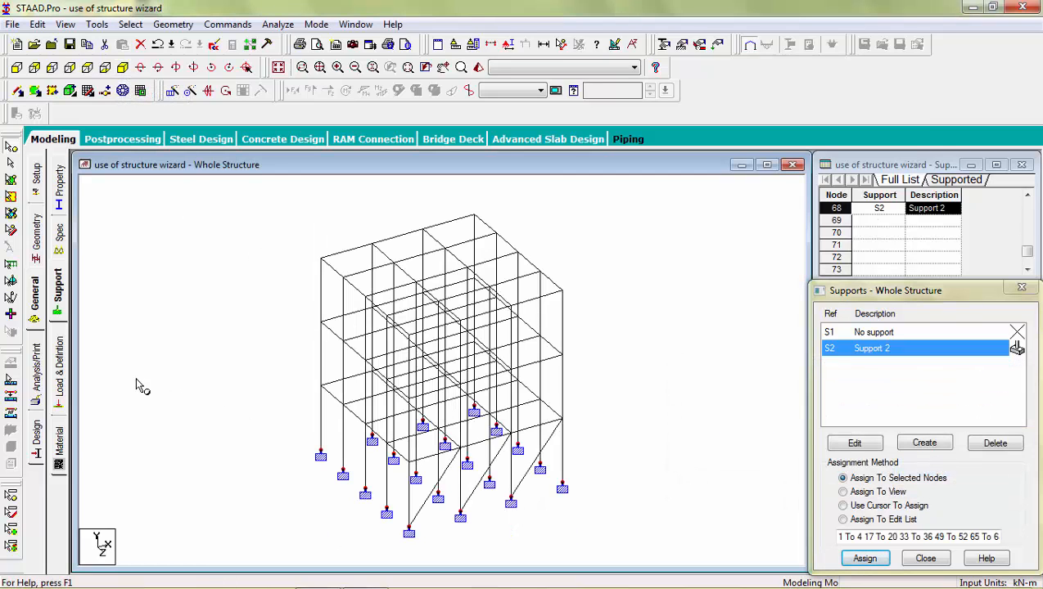
Create primary load case 1 titled 'dead load' with the Dead loading type.
{"action": "left_click", "coordinate": [60, 370]}
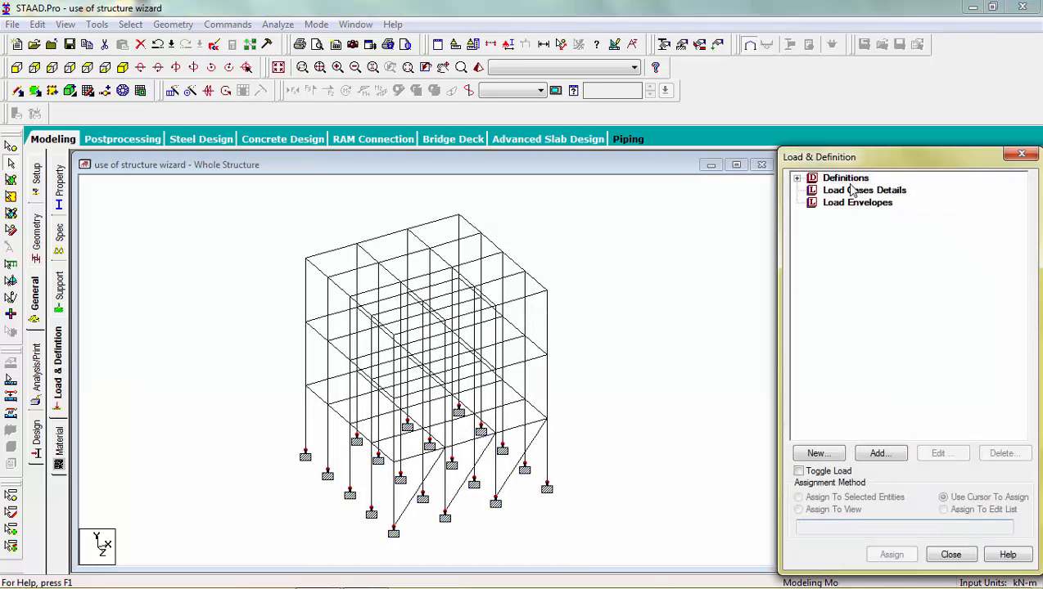
{"action": "left_click", "coordinate": [852, 191]}
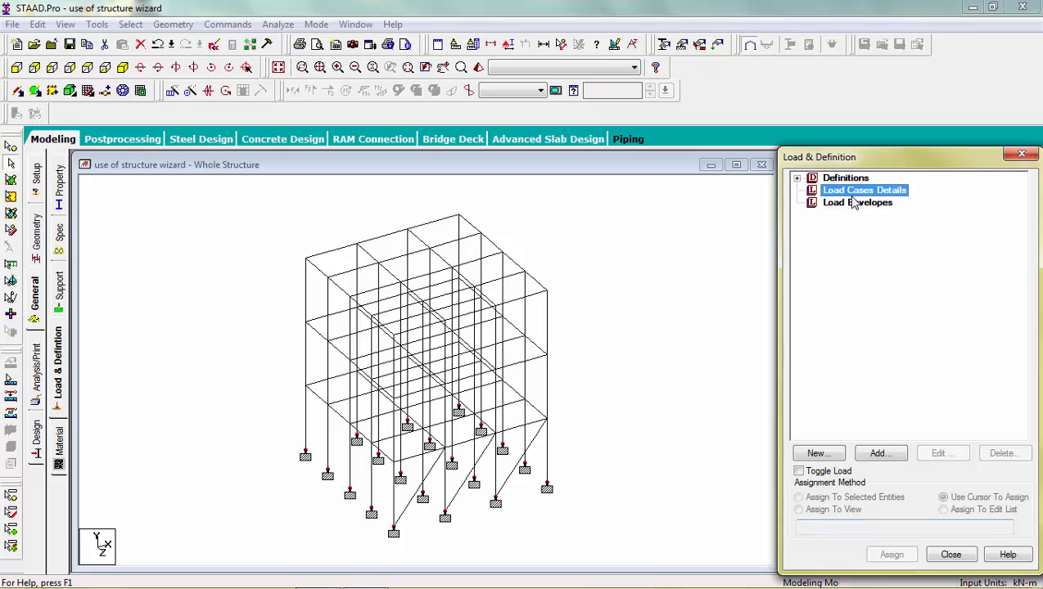
{"action": "left_click", "coordinate": [877, 453]}
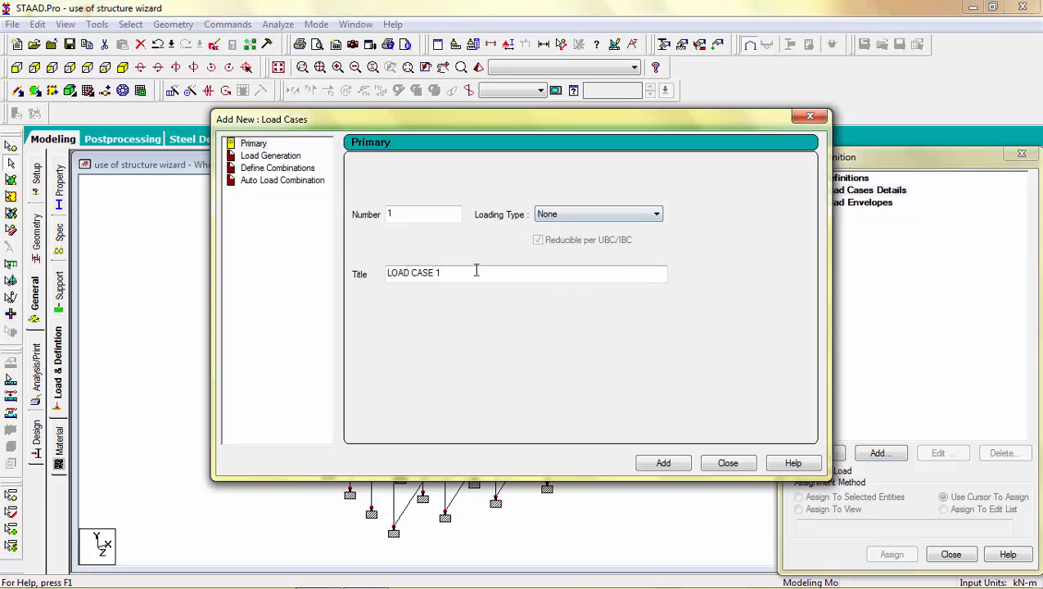
{"action": "left_click_drag", "start_coordinate": [475, 268], "coordinate": [263, 251]}
{"action": "type", "text": "dead load"}
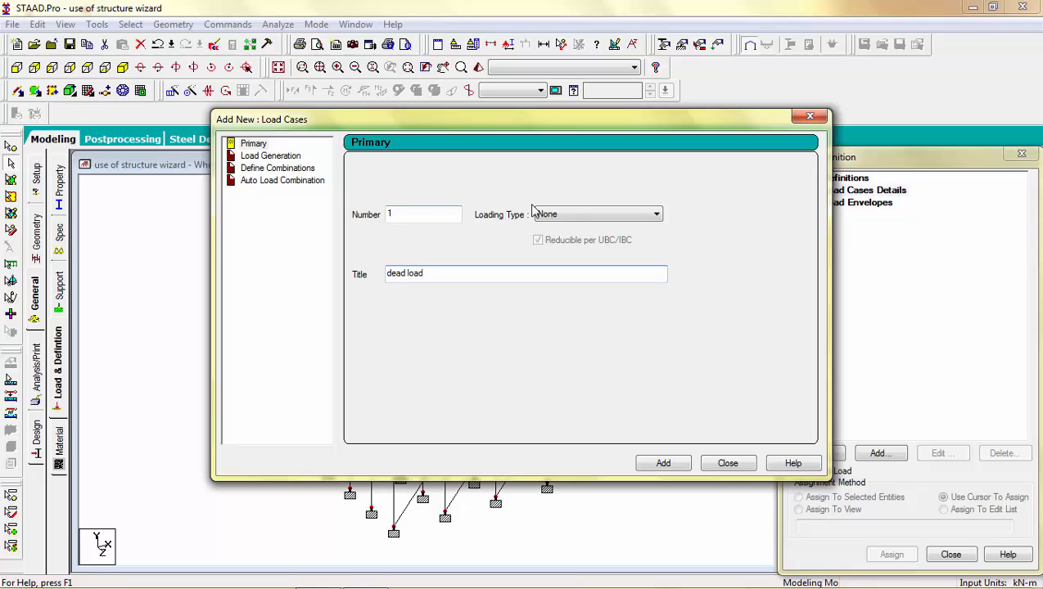
{"action": "left_click", "coordinate": [577, 214]}
{"action": "left_click", "coordinate": [575, 227]}
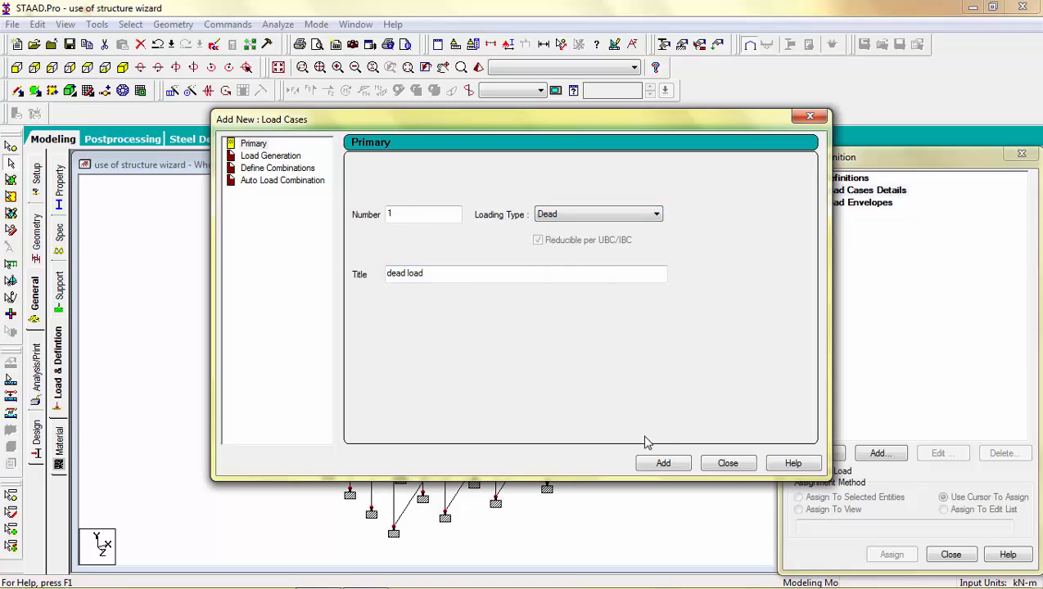
{"action": "left_click", "coordinate": [659, 464]}
Create primary load case 2 titled 'live load'.
{"action": "left_click_drag", "start_coordinate": [483, 279], "coordinate": [255, 277]}
{"action": "type", "text": "live"}
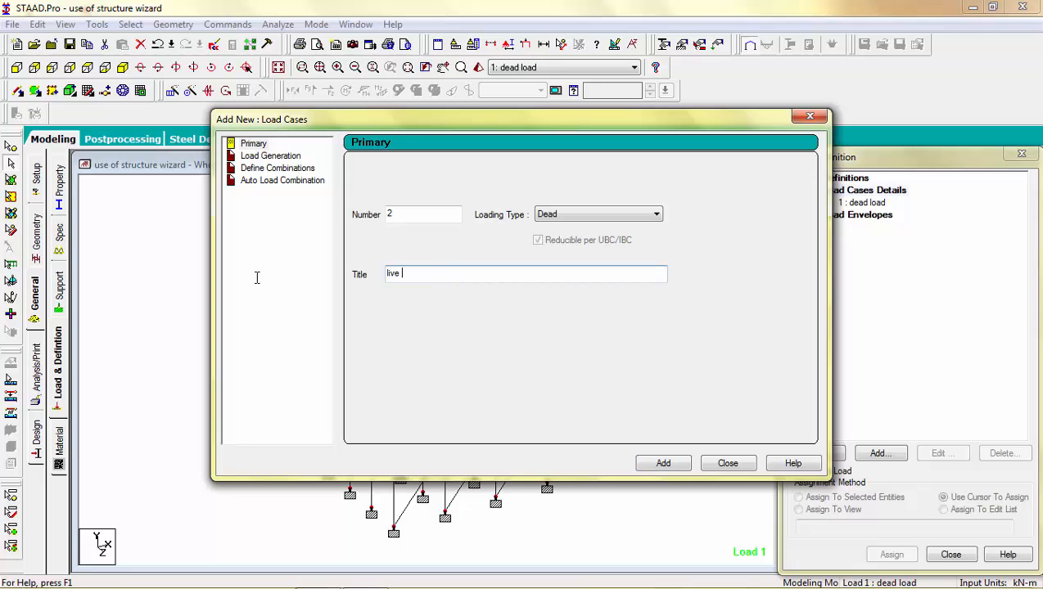
{"action": "type", "text": " load"}
{"action": "left_click", "coordinate": [660, 464]}
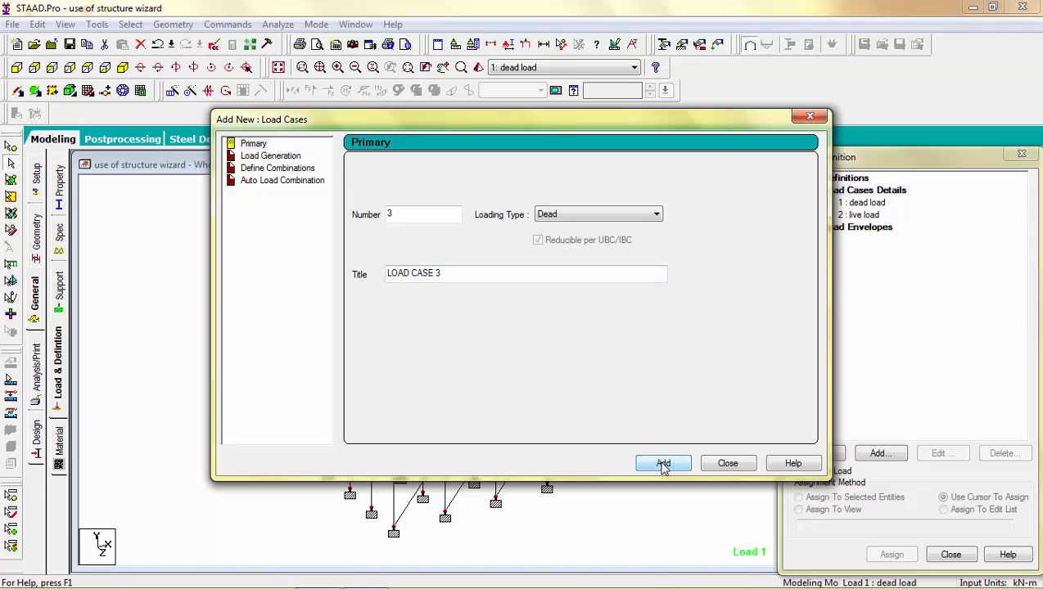
{"action": "left_click", "coordinate": [727, 464]}
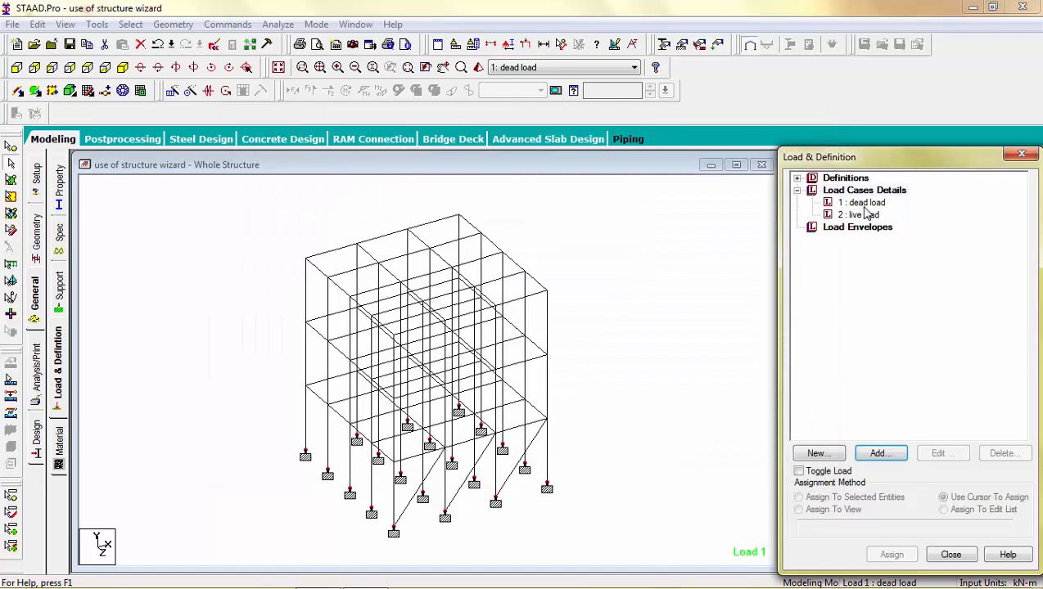
Add SELFWEIGHT Y -1 and uniform GY member loads of -7.2 and -14.4 kN/m to dead load.
{"action": "left_click", "coordinate": [863, 203]}
{"action": "left_click", "coordinate": [879, 453]}
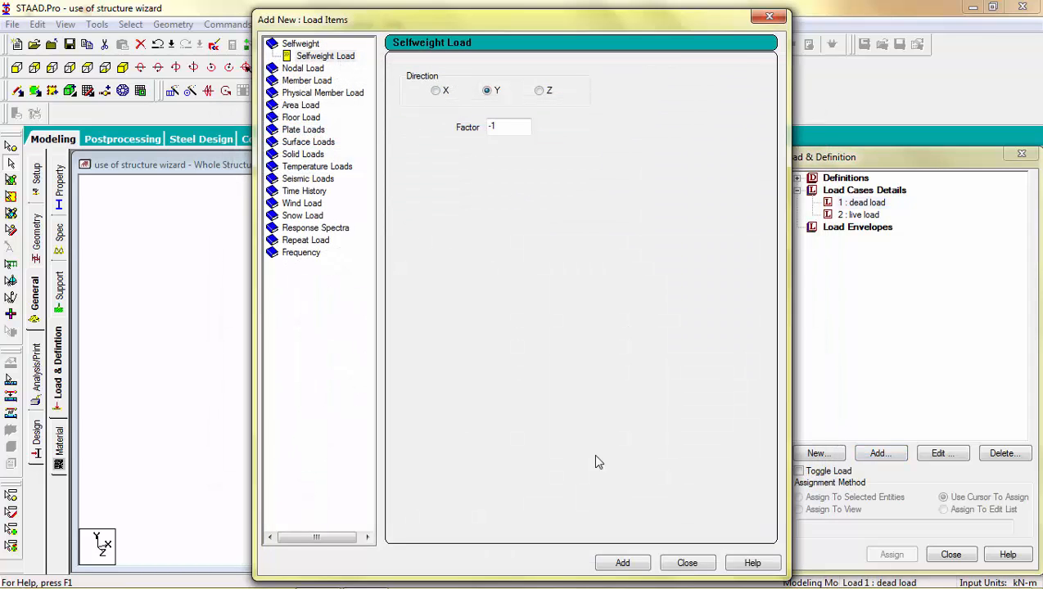
{"action": "left_click", "coordinate": [621, 563]}
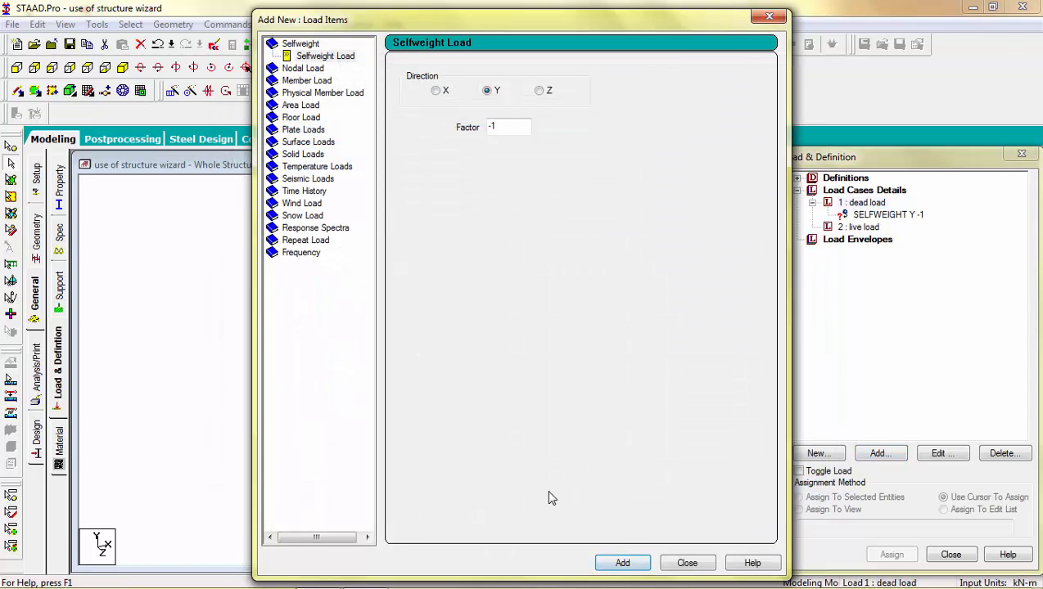
{"action": "left_click", "coordinate": [315, 82]}
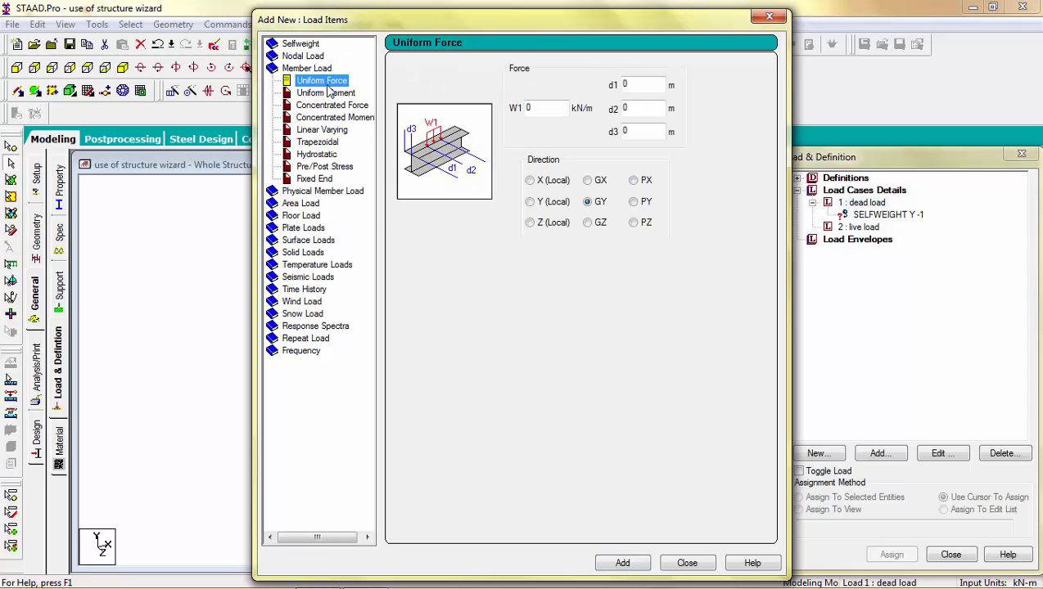
{"action": "double_click", "coordinate": [541, 109]}
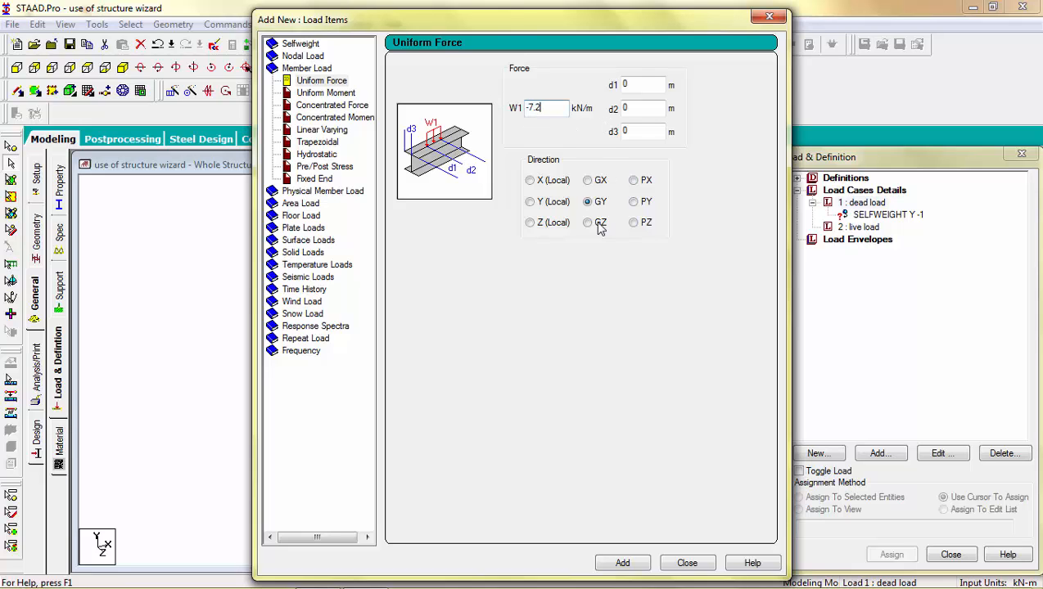
{"action": "left_click", "coordinate": [624, 564]}
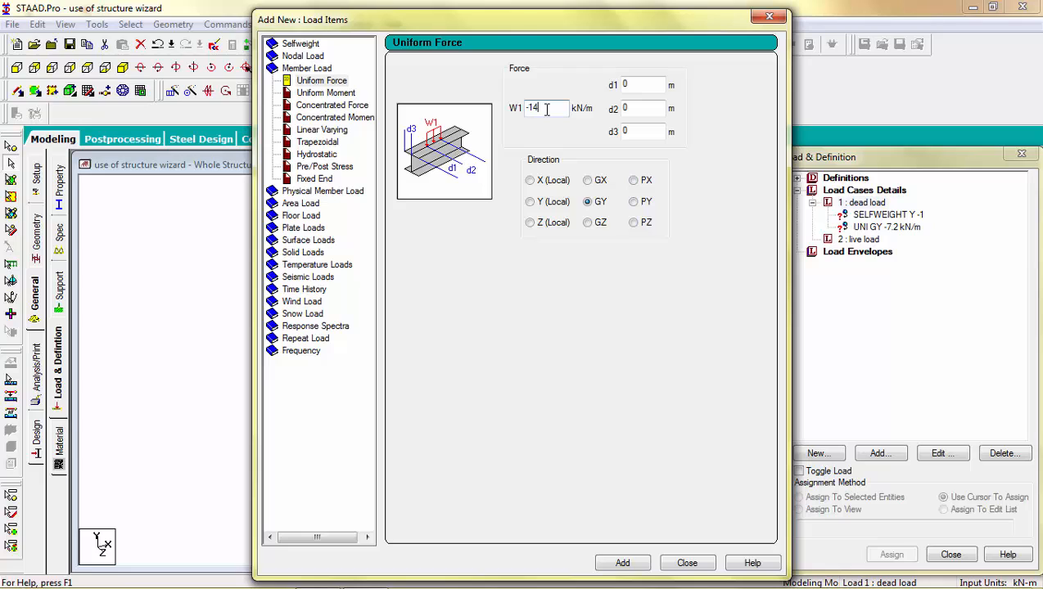
{"action": "left_click", "coordinate": [623, 564]}
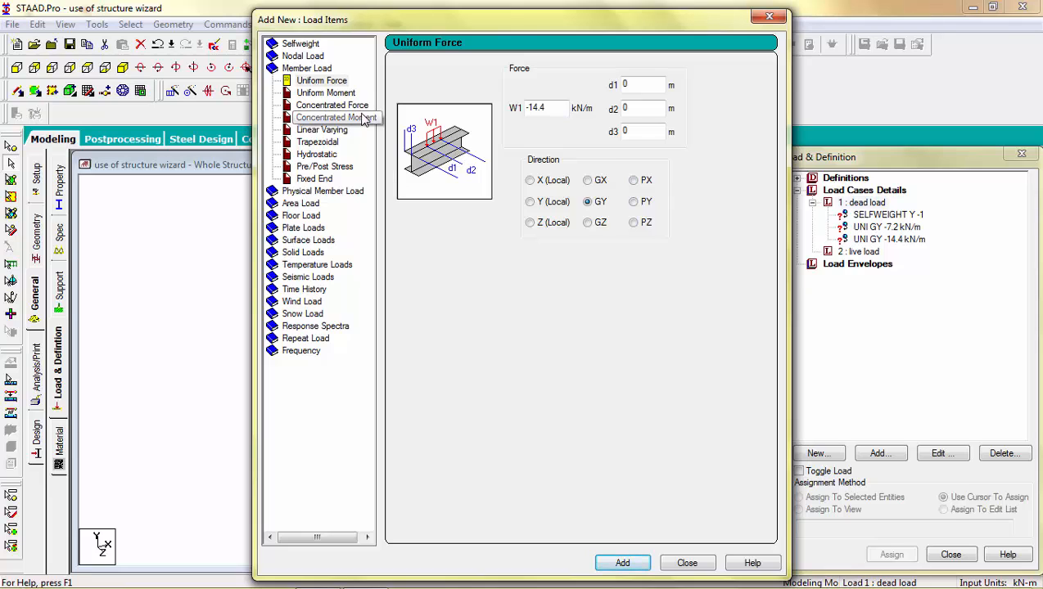
{"action": "left_click", "coordinate": [315, 216]}
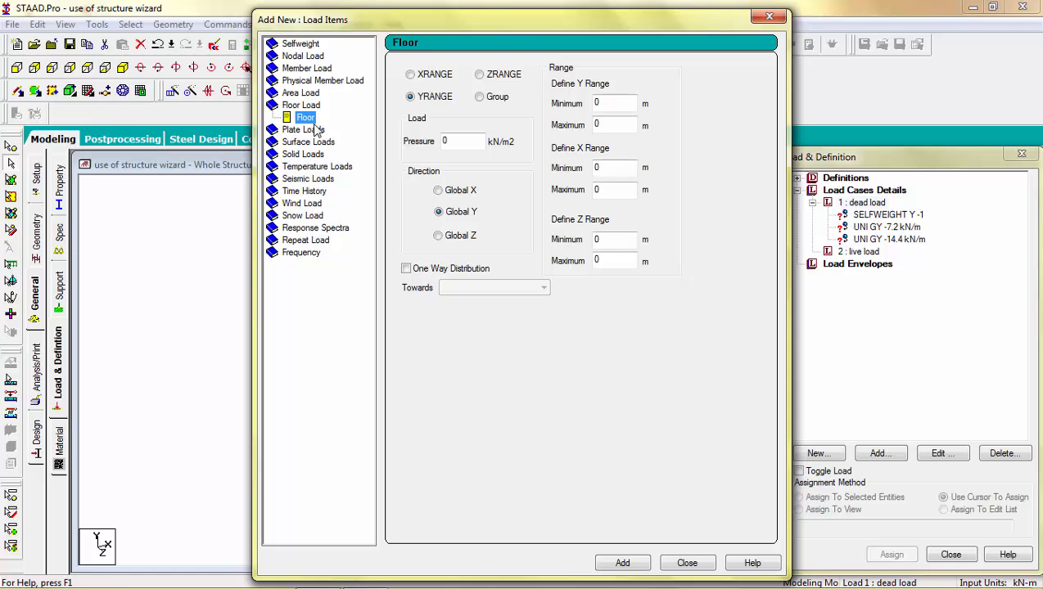
{"action": "left_click", "coordinate": [686, 564]}
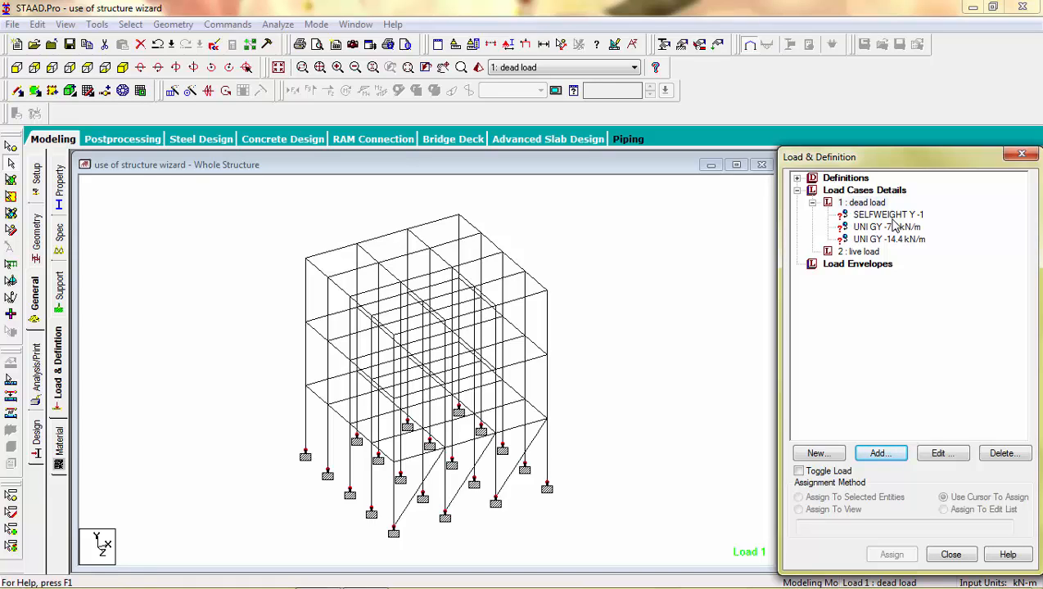
Pick the SELFWEIGHT load and select the three ground-level diagonal braces.
{"action": "left_click", "coordinate": [516, 479]}
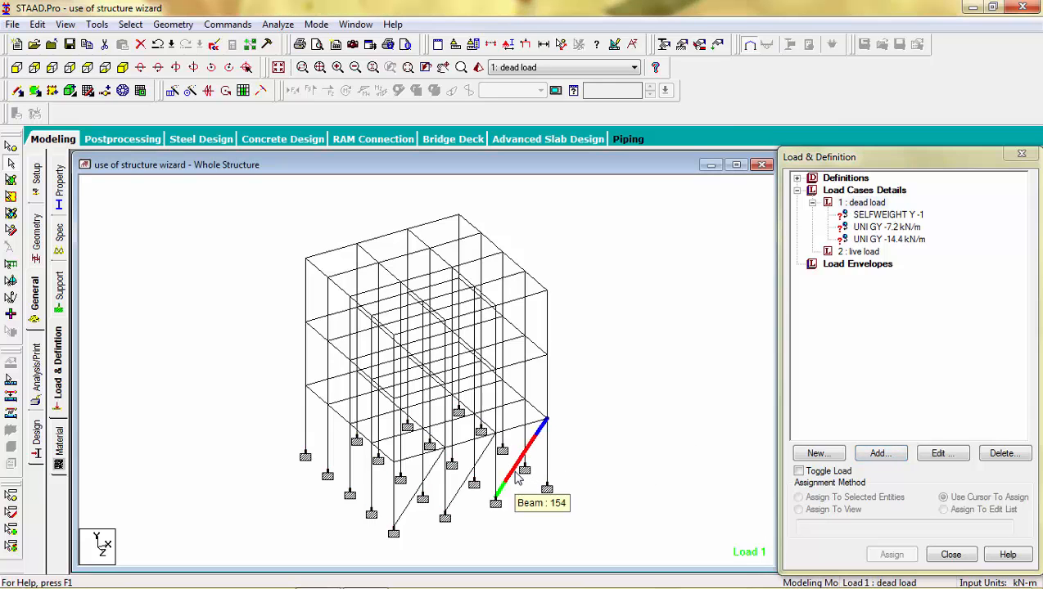
{"action": "left_click", "coordinate": [870, 215]}
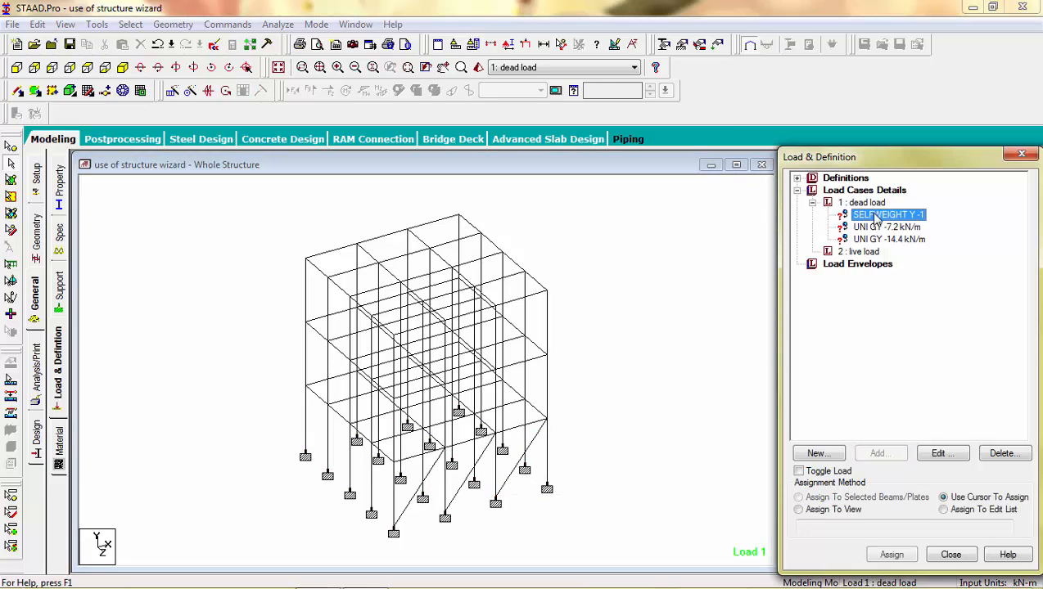
{"action": "left_click", "coordinate": [512, 475]}
{"action": "left_click", "coordinate": [450, 508], "text": "ctrl"}
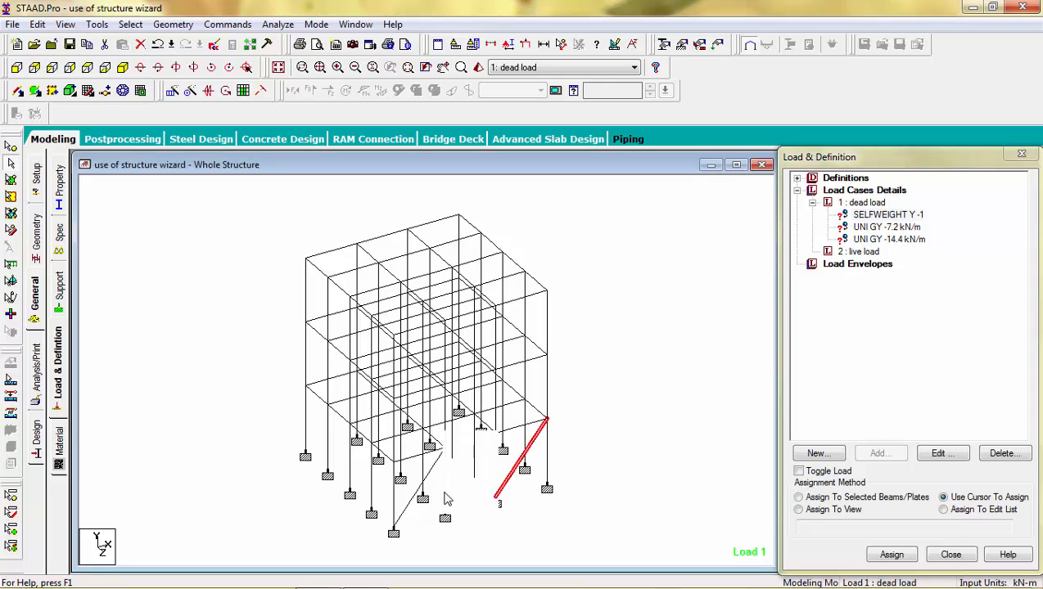
{"action": "left_click", "coordinate": [412, 508], "text": "ctrl"}
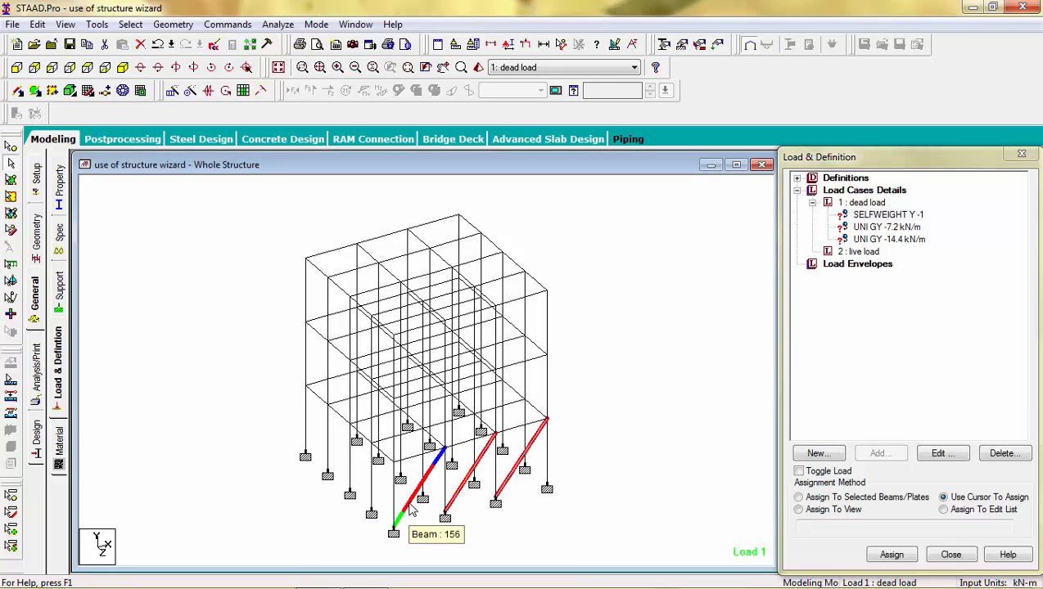
Invert the beam selection and assign the self-weight to all other members, 1 to 153.
{"action": "left_click", "coordinate": [130, 25]}
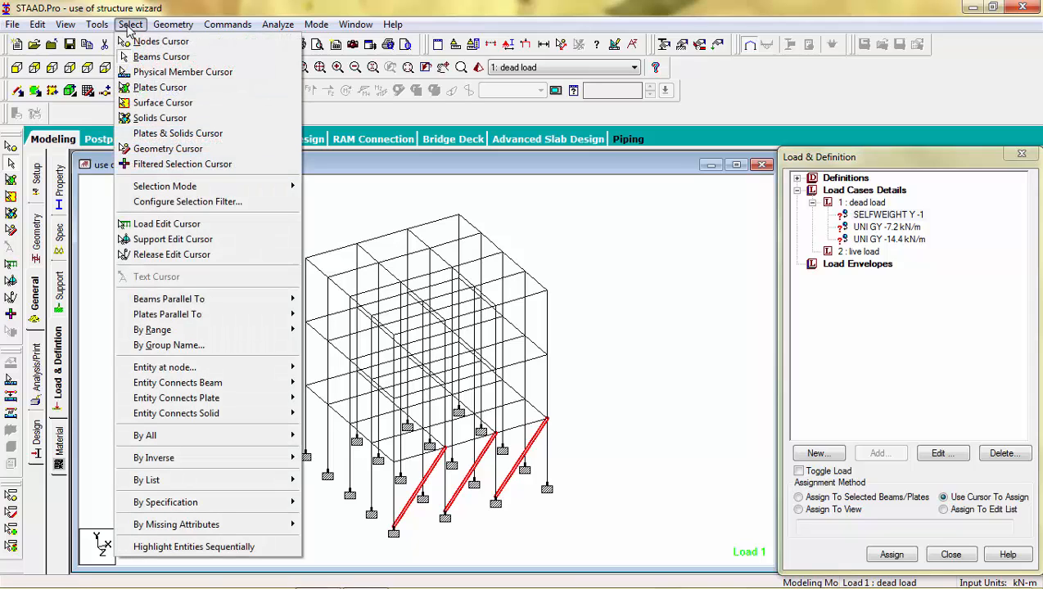
{"action": "mouse_move", "coordinate": [160, 460]}
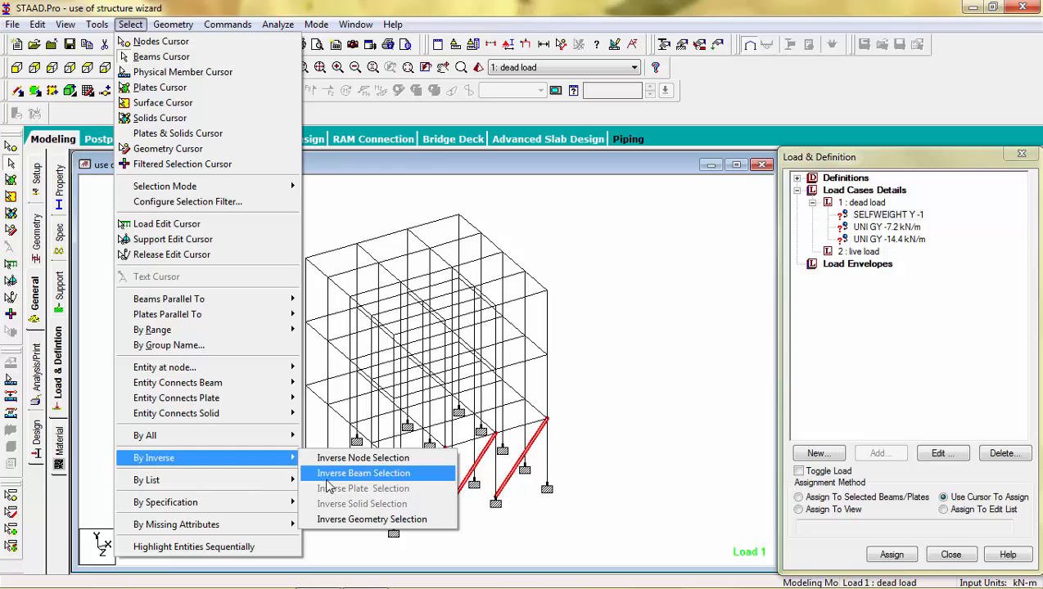
{"action": "left_click", "coordinate": [362, 473]}
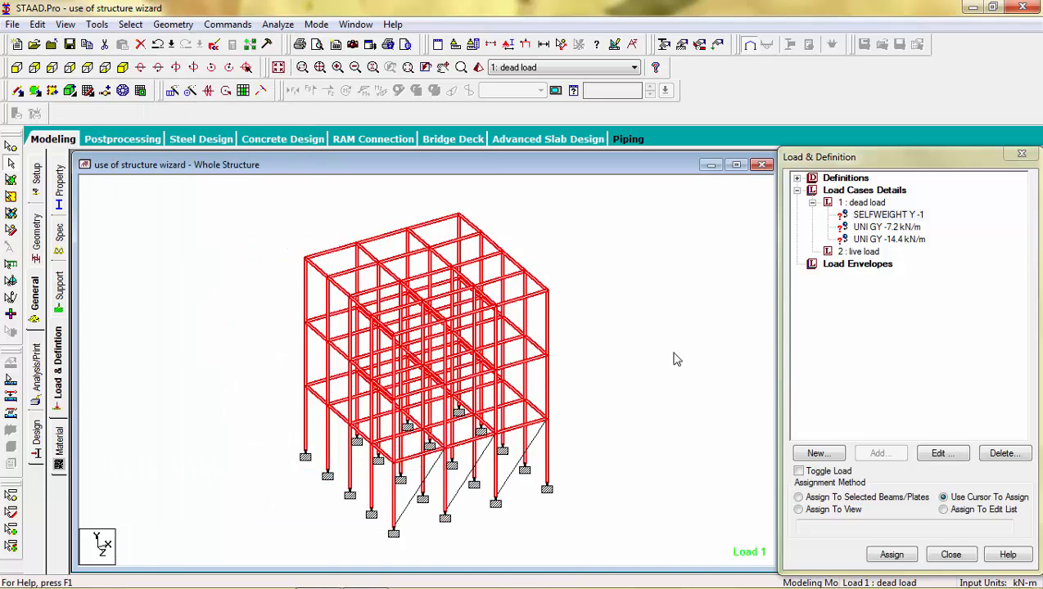
{"action": "left_click", "coordinate": [798, 498]}
{"action": "left_click", "coordinate": [890, 556]}
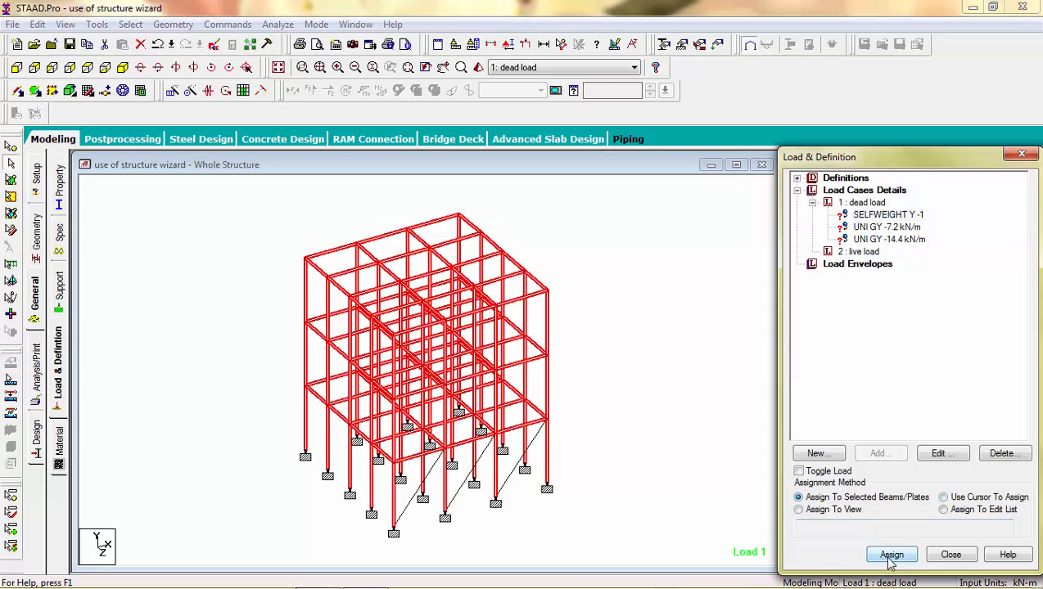
{"action": "left_click", "coordinate": [920, 401]}
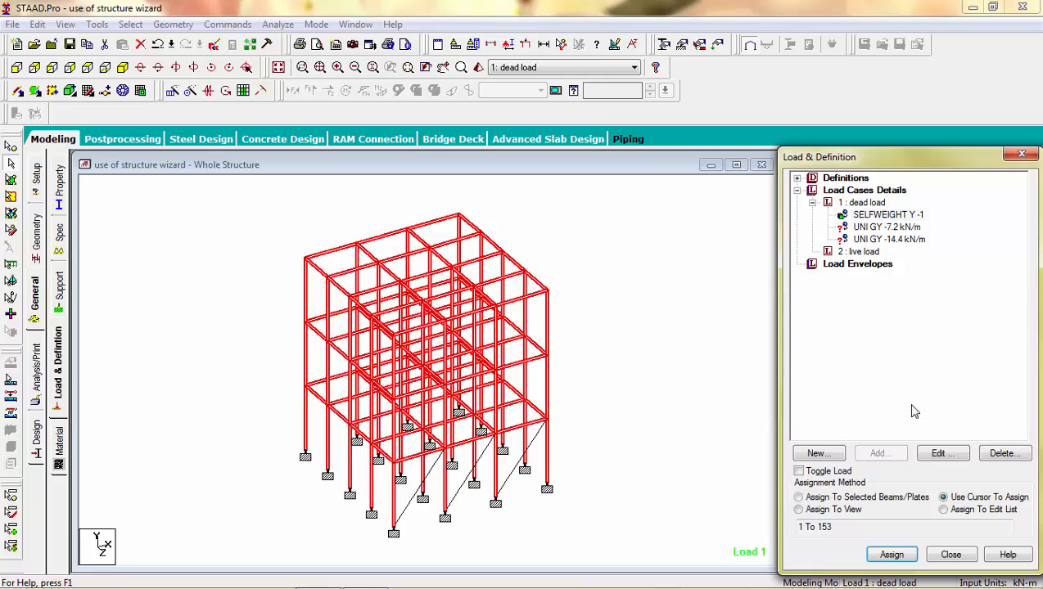
{"action": "left_click", "coordinate": [887, 227]}
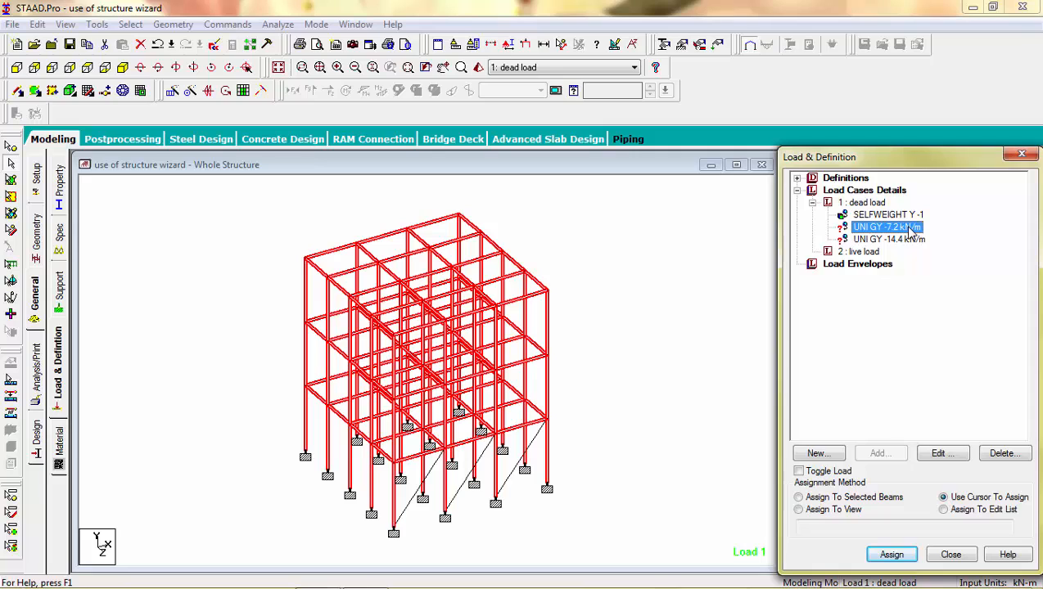
{"action": "left_click", "coordinate": [742, 270]}
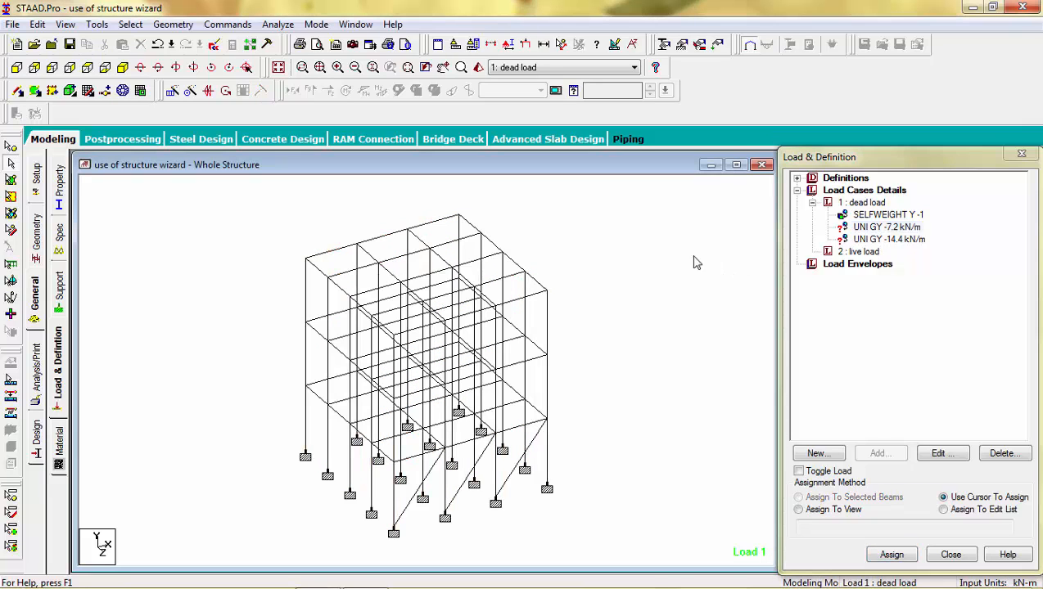
Display only the Y- and Z-parallel beams and view the floors in plan from +Y.
{"action": "left_click", "coordinate": [130, 24]}
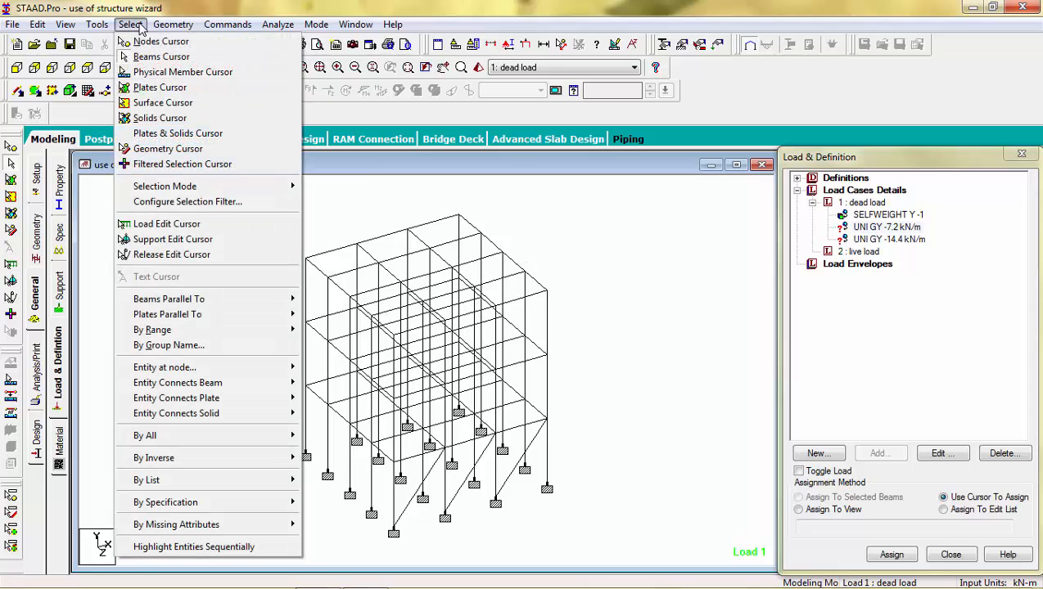
{"action": "mouse_move", "coordinate": [196, 300]}
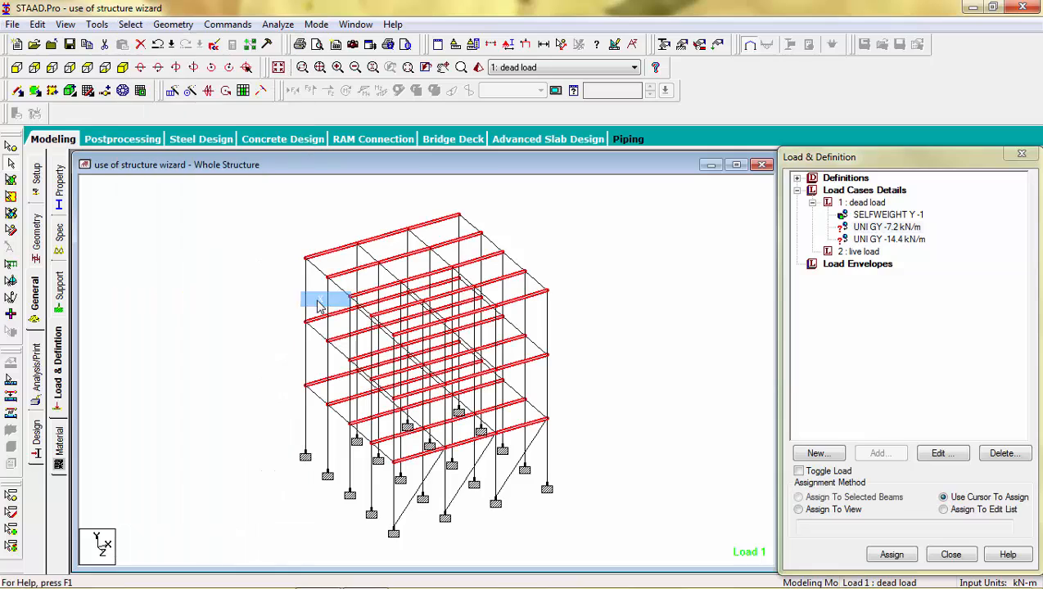
{"action": "left_click", "coordinate": [318, 316]}
{"action": "left_click", "coordinate": [130, 23]}
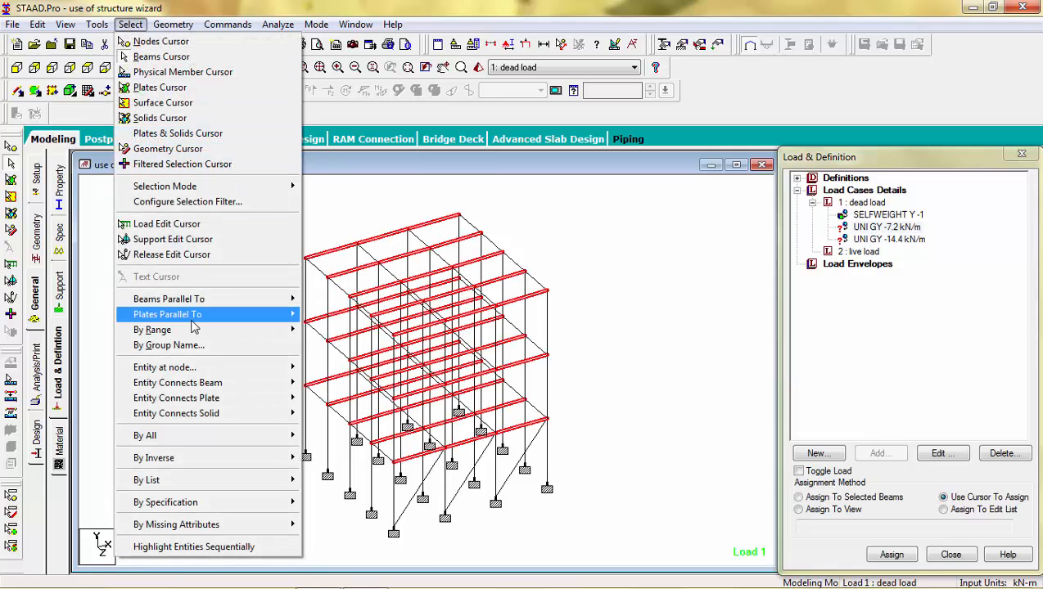
{"action": "mouse_move", "coordinate": [198, 305]}
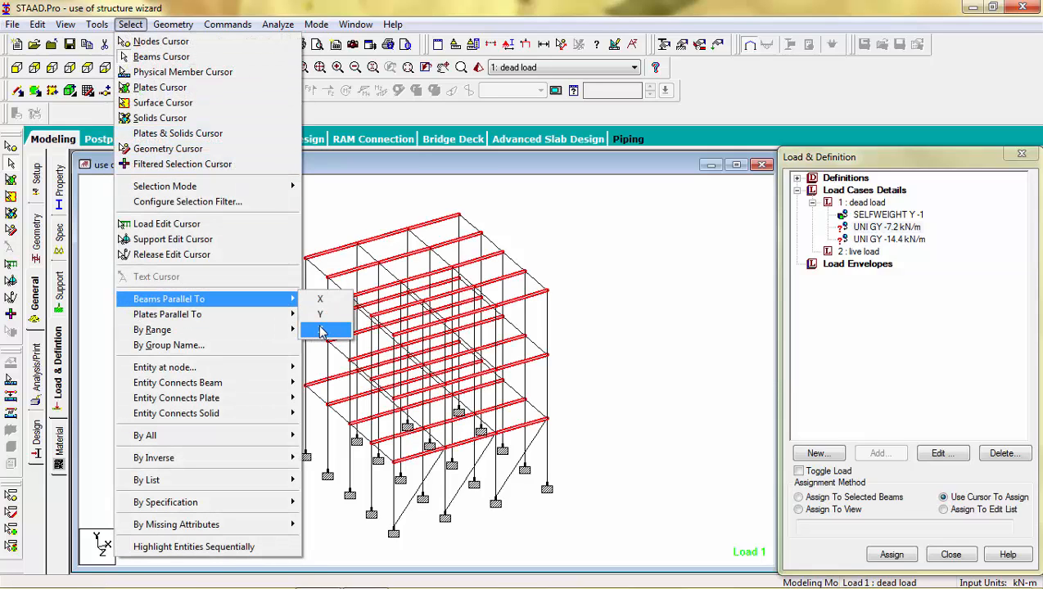
{"action": "left_click", "coordinate": [321, 331]}
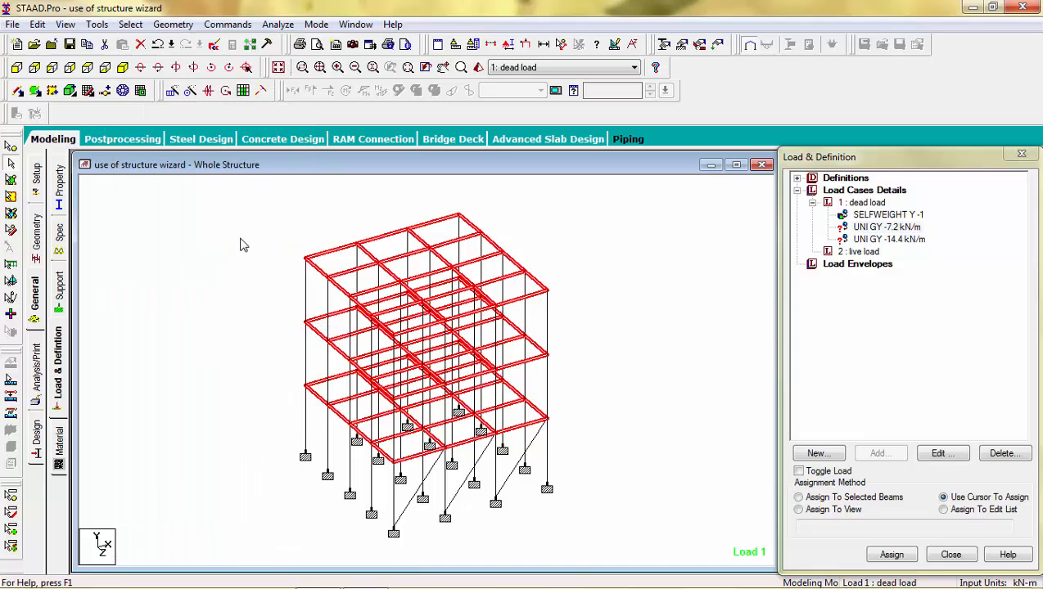
{"action": "left_click", "coordinate": [73, 25]}
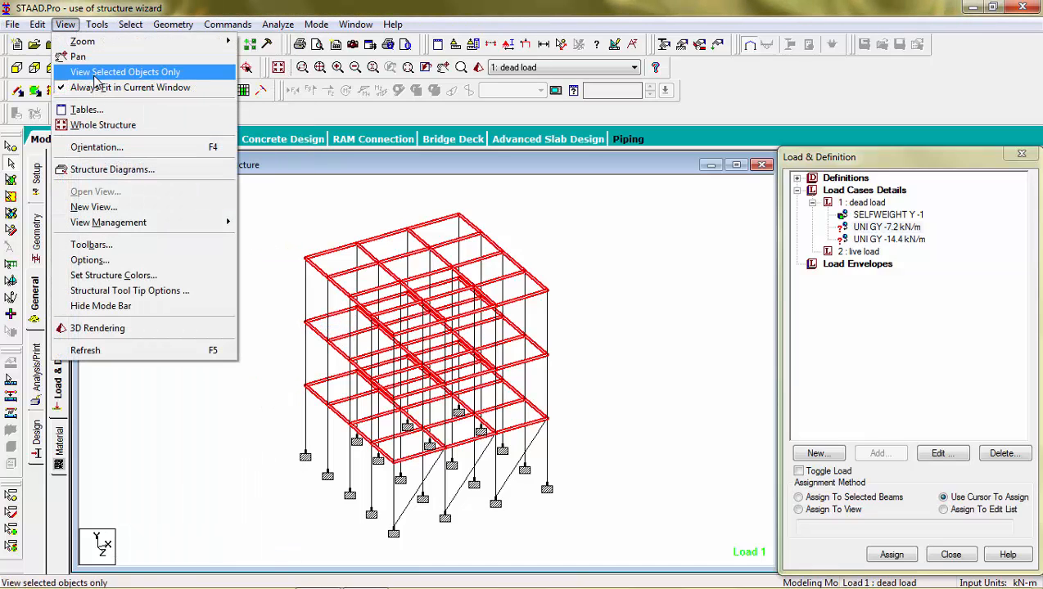
{"action": "left_click", "coordinate": [123, 72]}
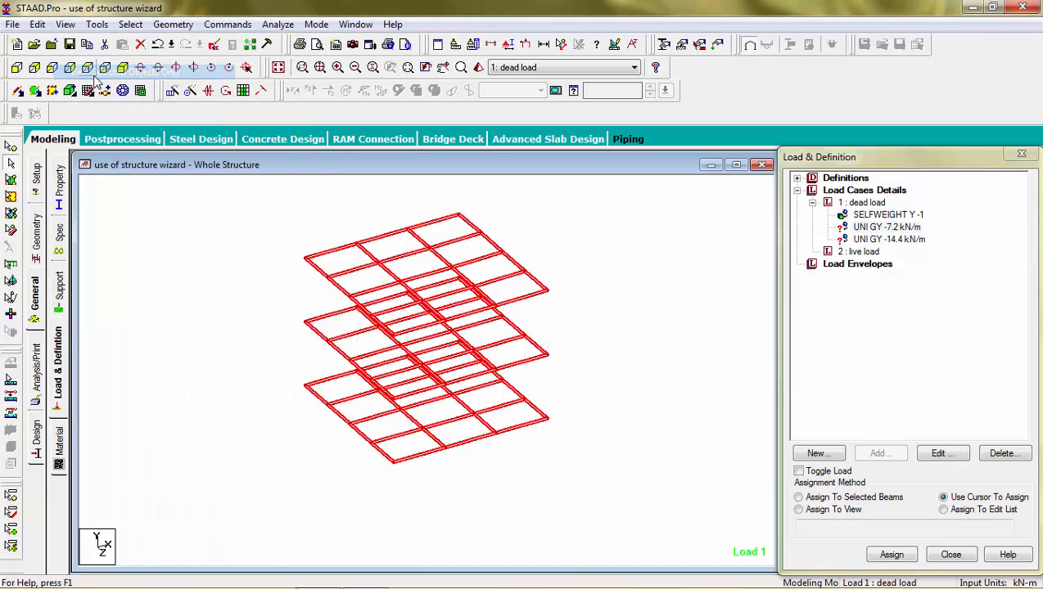
{"action": "left_click", "coordinate": [171, 191]}
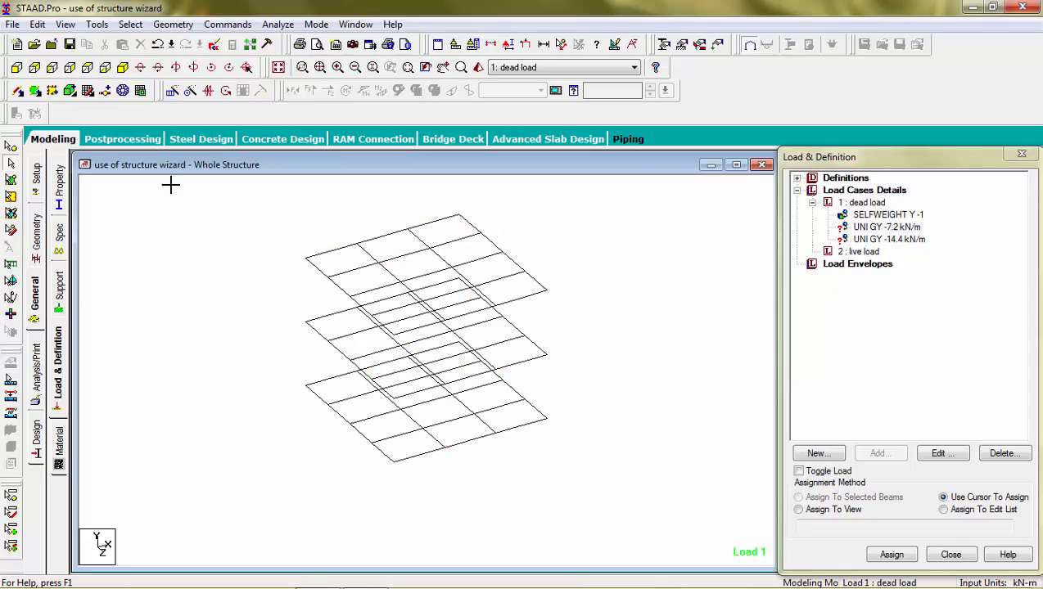
{"action": "left_click", "coordinate": [86, 68]}
Delete the middle beam crossing the central bay on all three floors.
{"action": "left_click_drag", "start_coordinate": [450, 332], "coordinate": [390, 431]}
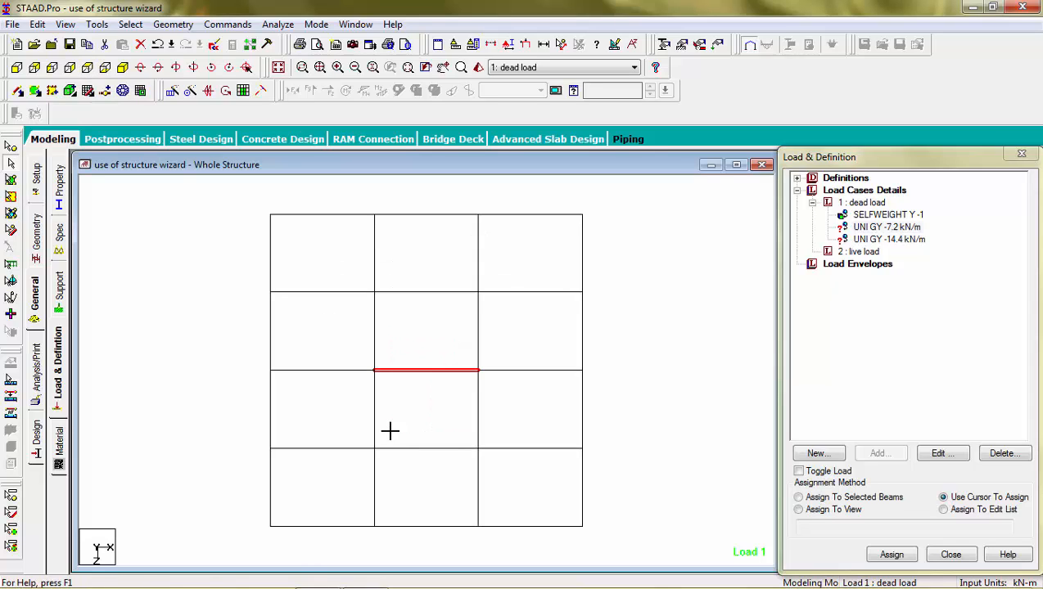
{"action": "key", "text": "Delete"}
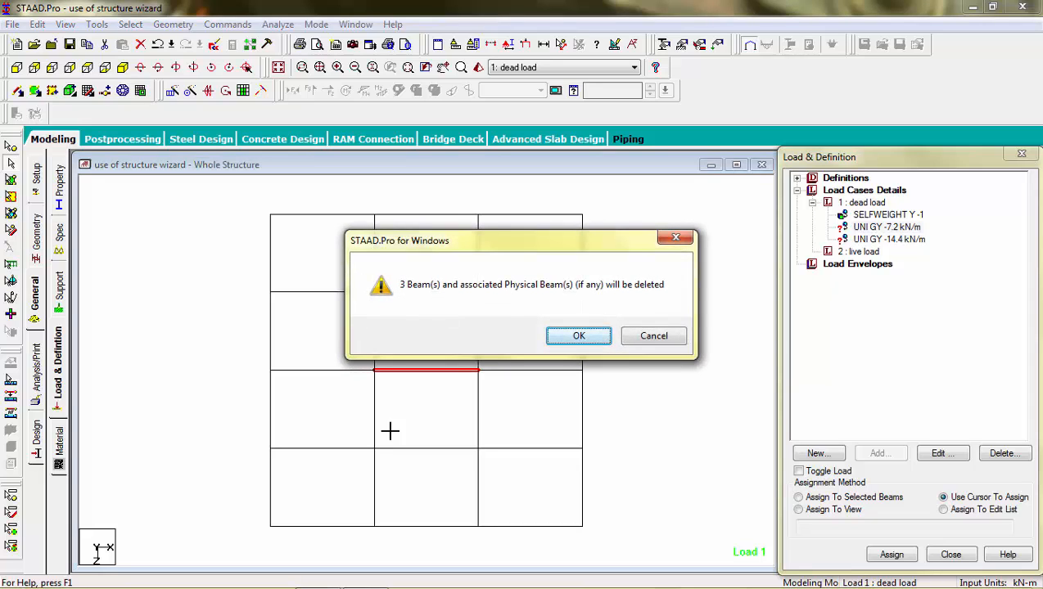
{"action": "key", "text": "Return"}
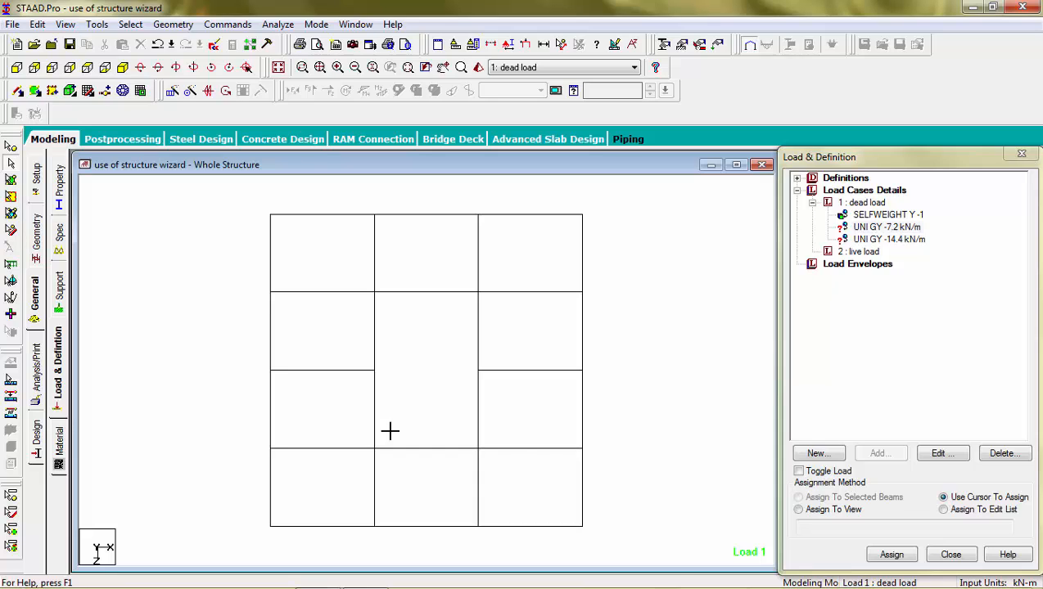
Apply the uniform dead load to the fifteen beams framing the central opening, members 23–135.
{"action": "left_click", "coordinate": [123, 68]}
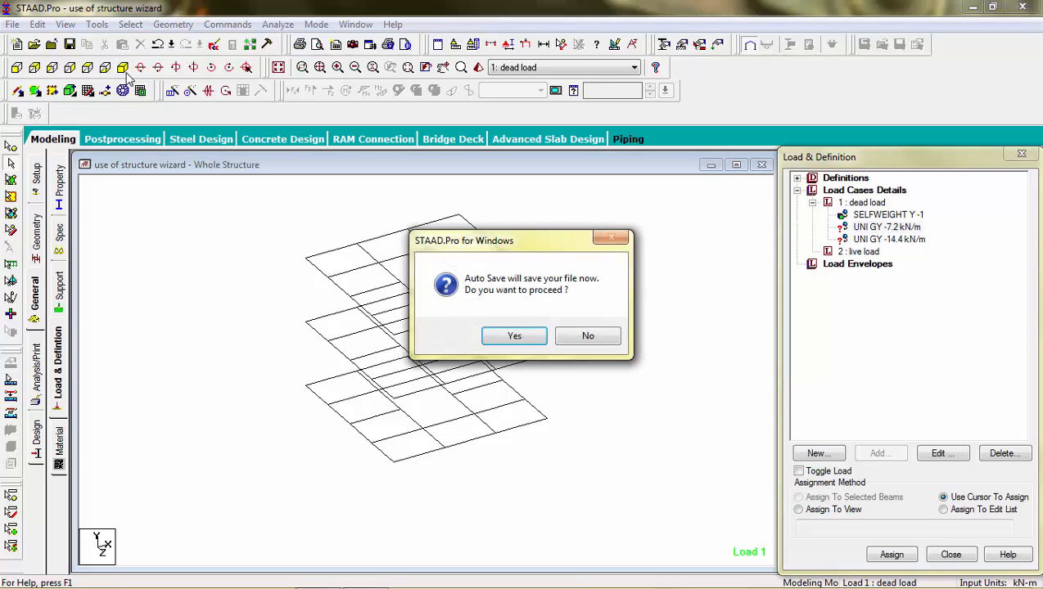
{"action": "key", "text": "Return"}
{"action": "key", "text": "Return"}
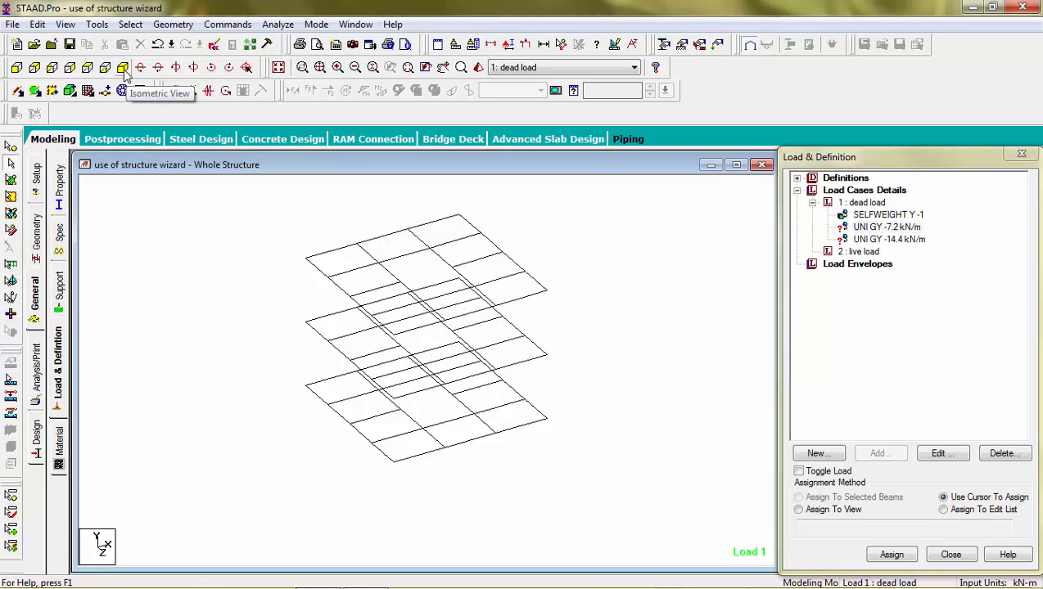
{"action": "left_click", "coordinate": [88, 68]}
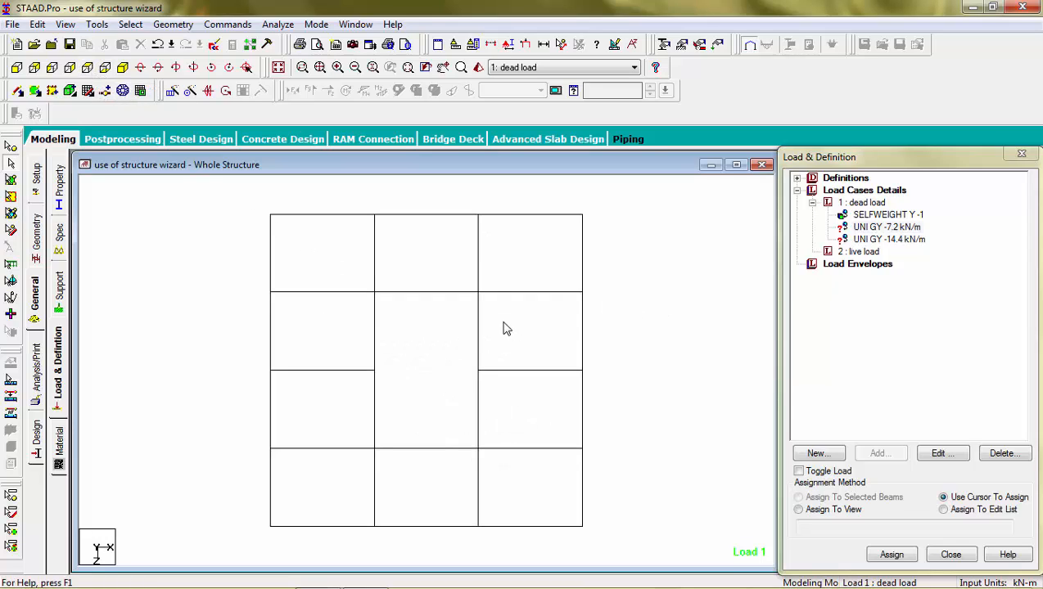
{"action": "left_click_drag", "start_coordinate": [503, 323], "coordinate": [459, 350]}
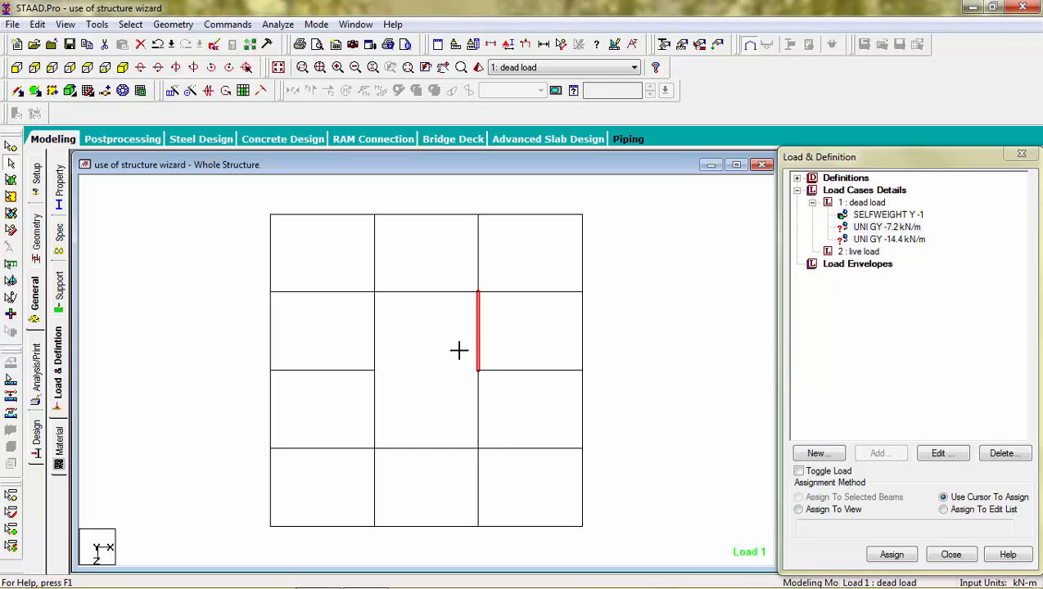
{"action": "left_click", "coordinate": [482, 392], "text": "ctrl"}
{"action": "left_click", "coordinate": [443, 292], "text": "ctrl"}
{"action": "left_click", "coordinate": [375, 343], "text": "ctrl"}
{"action": "left_click", "coordinate": [375, 410], "text": "ctrl"}
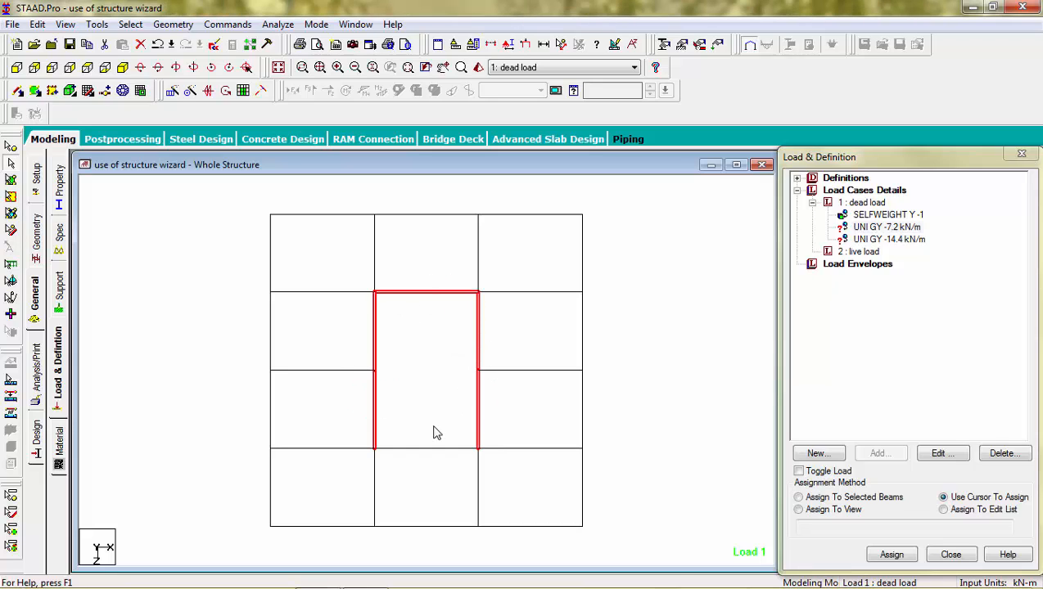
{"action": "left_click", "coordinate": [413, 448], "text": "ctrl"}
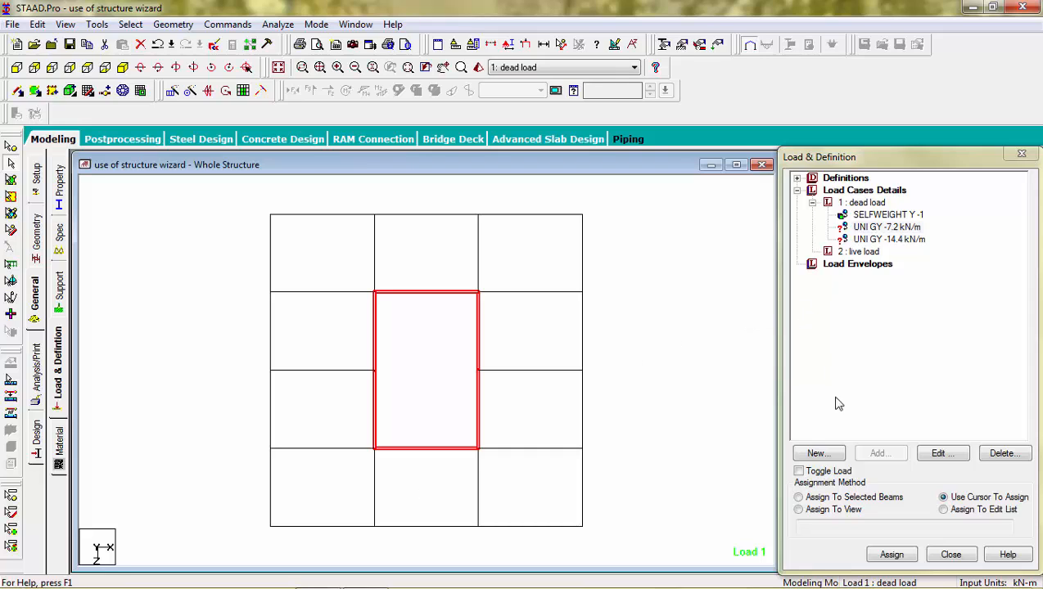
{"action": "left_click", "coordinate": [798, 497]}
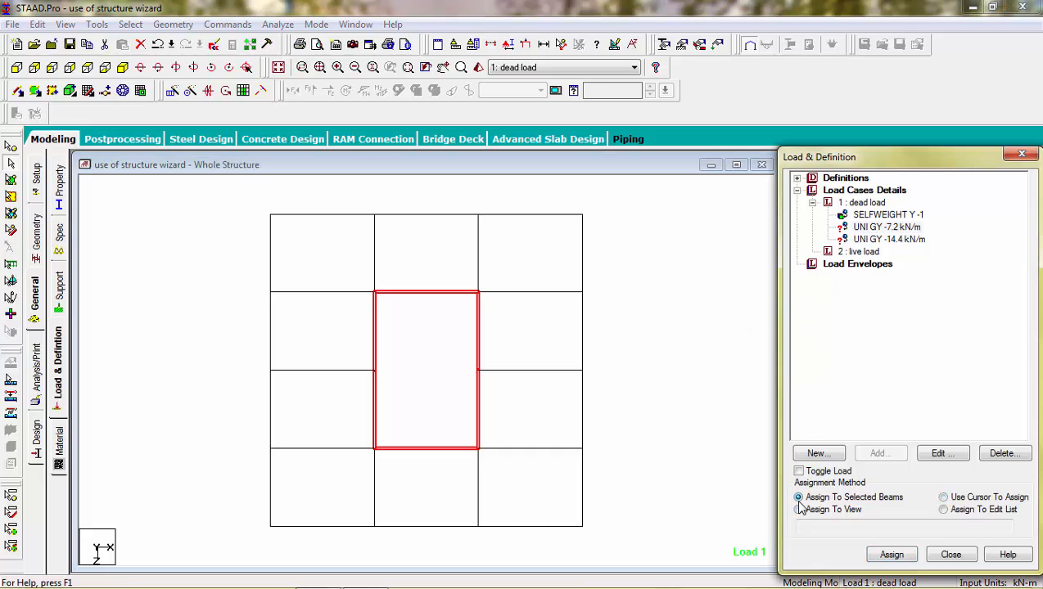
{"action": "left_click", "coordinate": [891, 554]}
{"action": "left_click", "coordinate": [923, 406]}
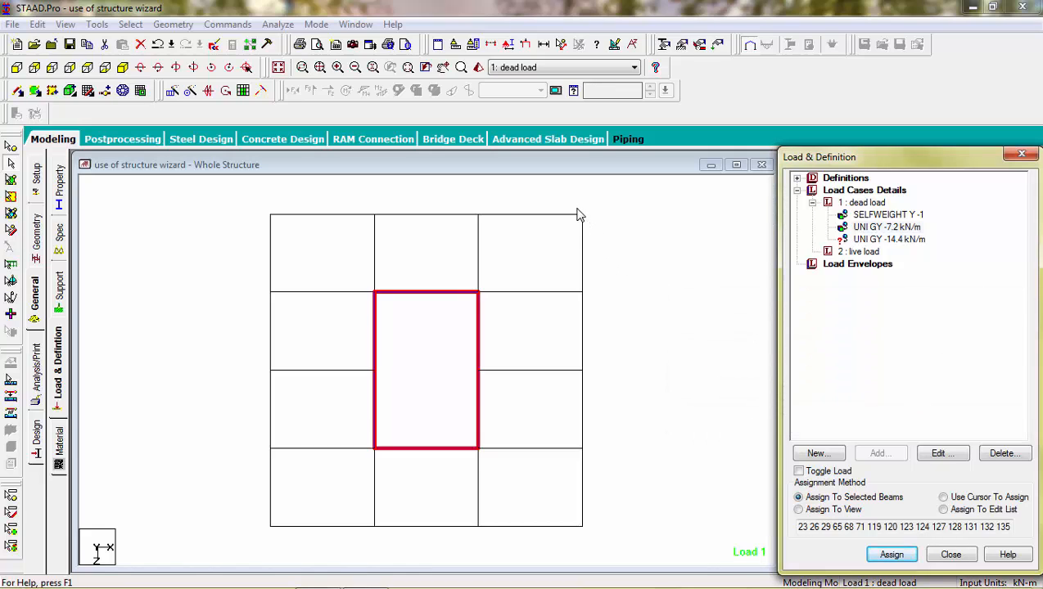
Select the right, bottom, left and top perimeter beams and view the frame isometrically.
{"action": "left_click_drag", "start_coordinate": [568, 201], "coordinate": [591, 536]}
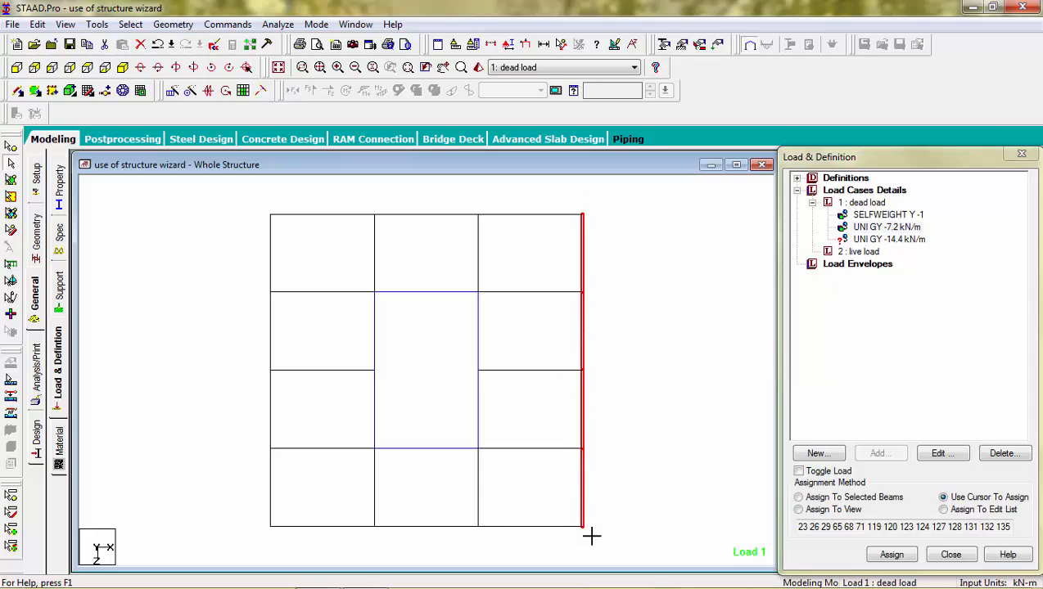
{"action": "left_click_drag", "start_coordinate": [595, 522], "coordinate": [262, 540], "text": "ctrl"}
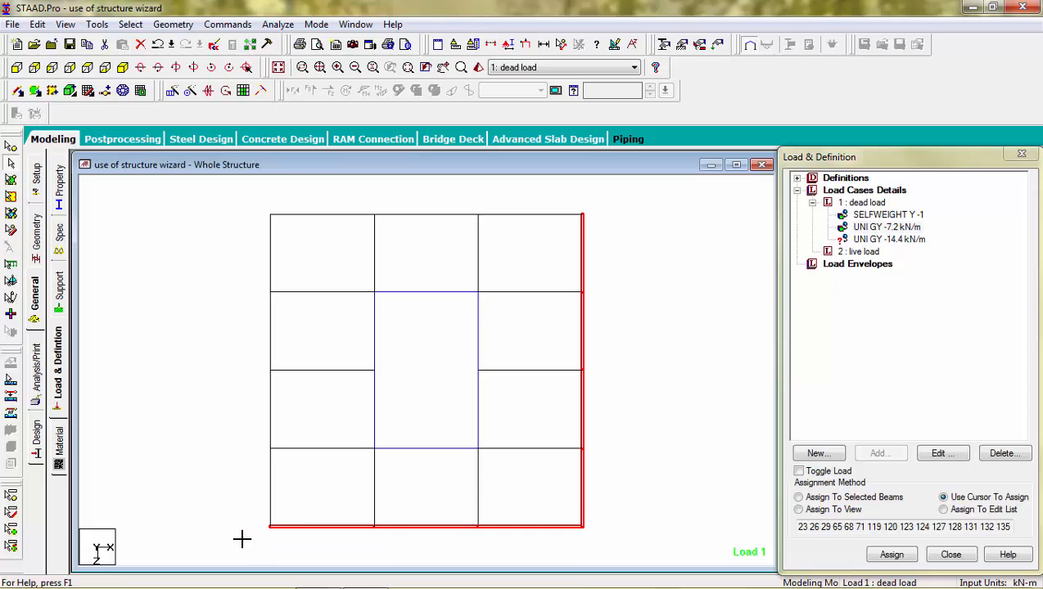
{"action": "left_click_drag", "start_coordinate": [285, 203], "coordinate": [244, 547], "text": "ctrl"}
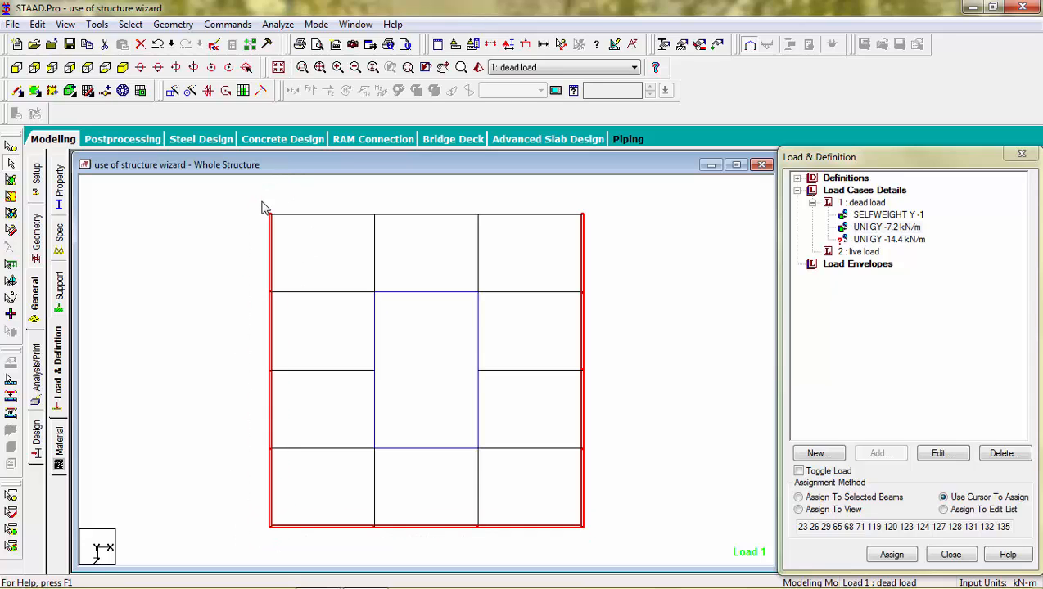
{"action": "left_click", "coordinate": [584, 215], "text": "ctrl"}
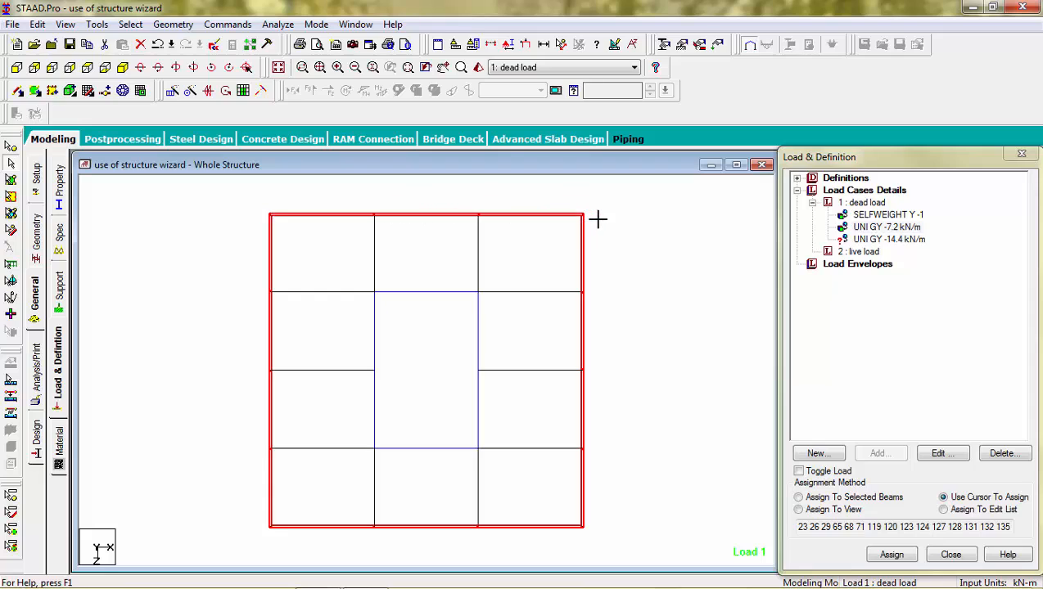
{"action": "left_click", "coordinate": [123, 68]}
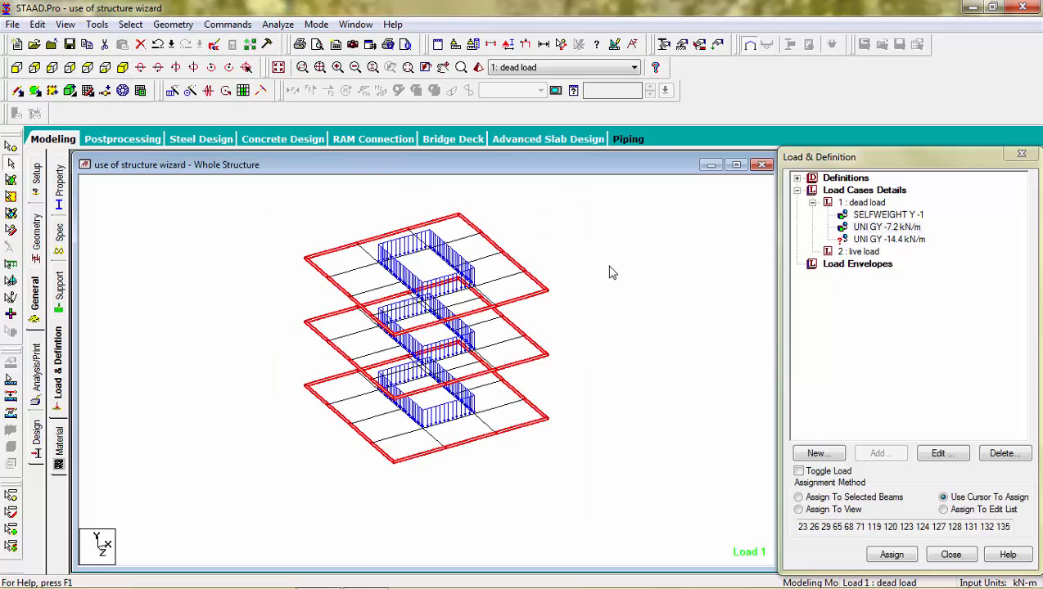
Assign the -14.4 kN/m uniform dead load to the selected perimeter beams.
{"action": "left_click", "coordinate": [857, 239]}
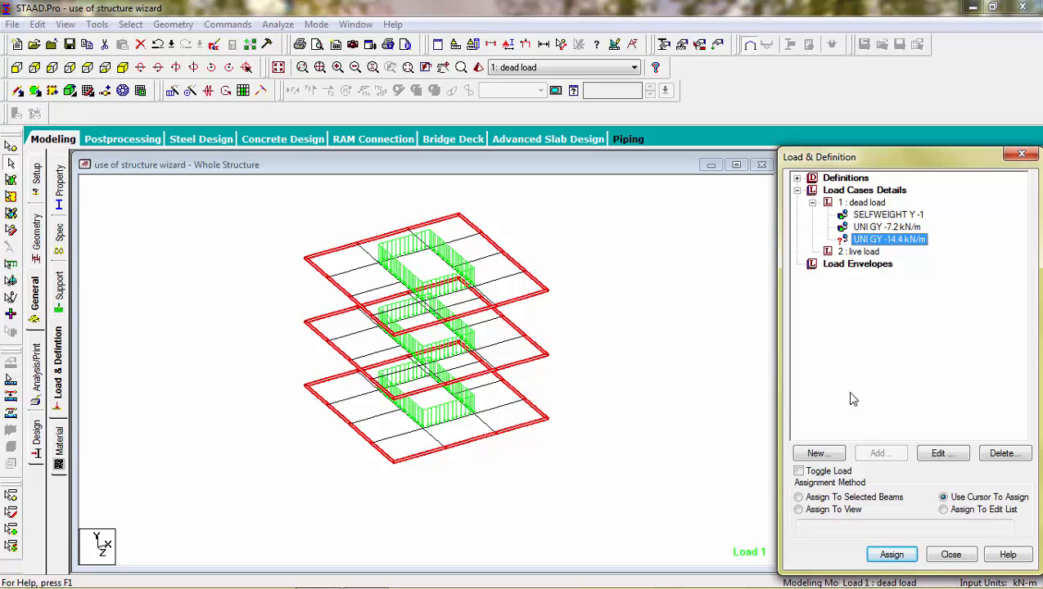
{"action": "left_click", "coordinate": [800, 498]}
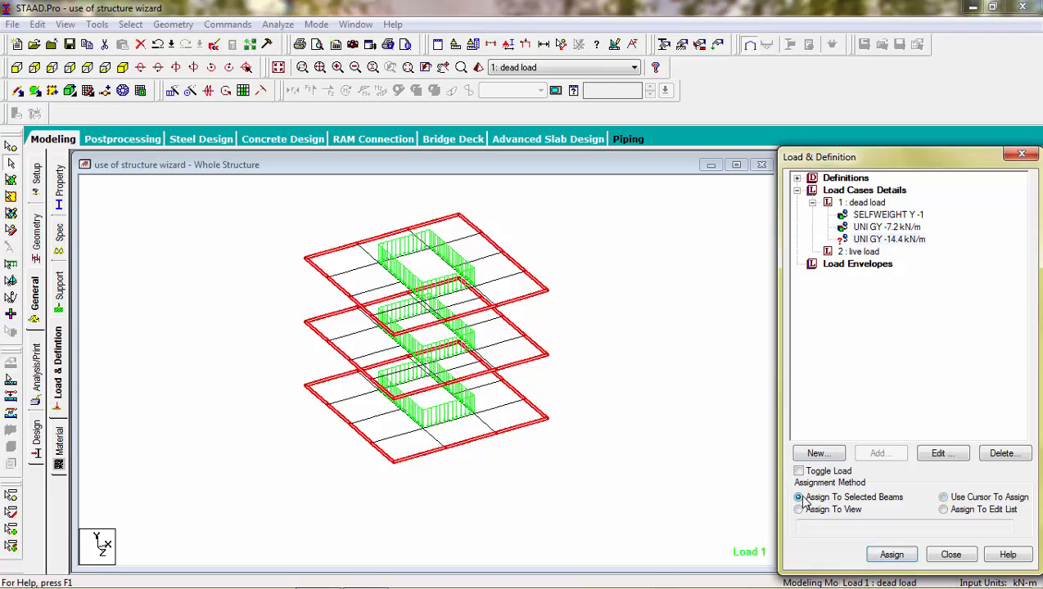
{"action": "left_click", "coordinate": [891, 555]}
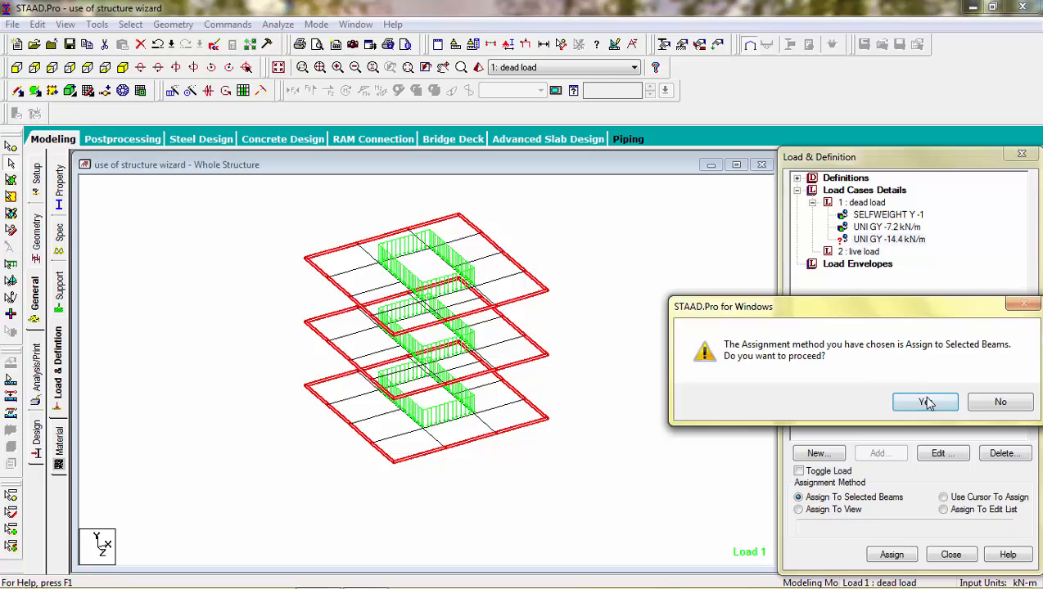
{"action": "left_click", "coordinate": [925, 403]}
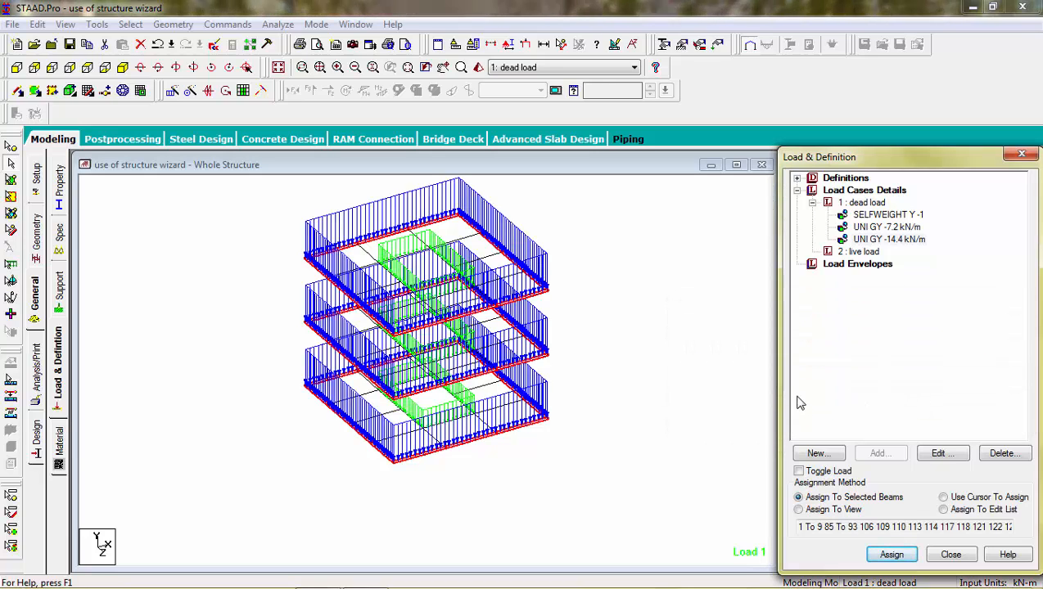
{"action": "left_click", "coordinate": [725, 356]}
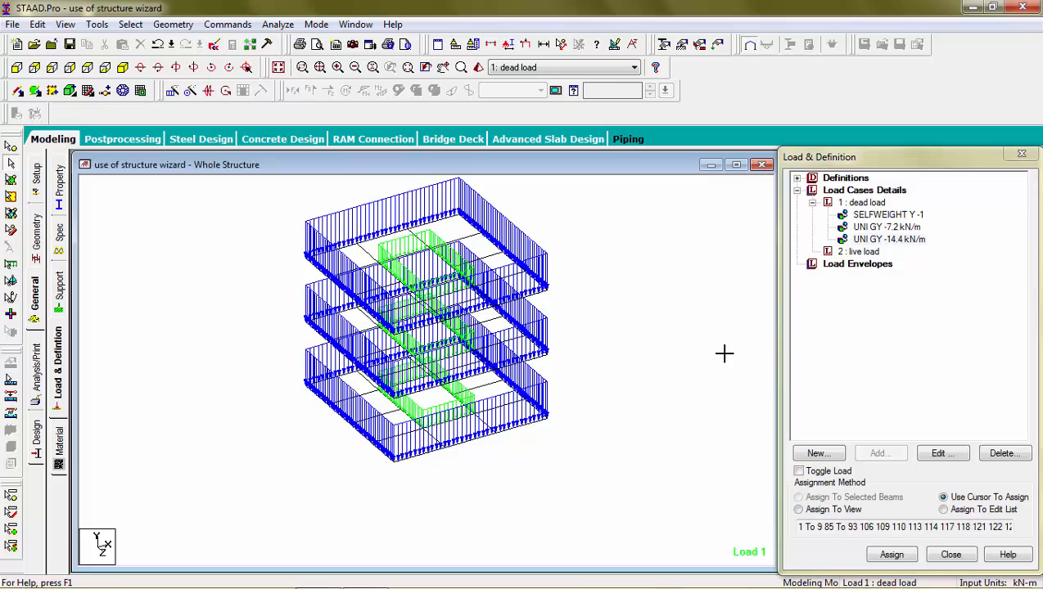
{"action": "left_click", "coordinate": [874, 203]}
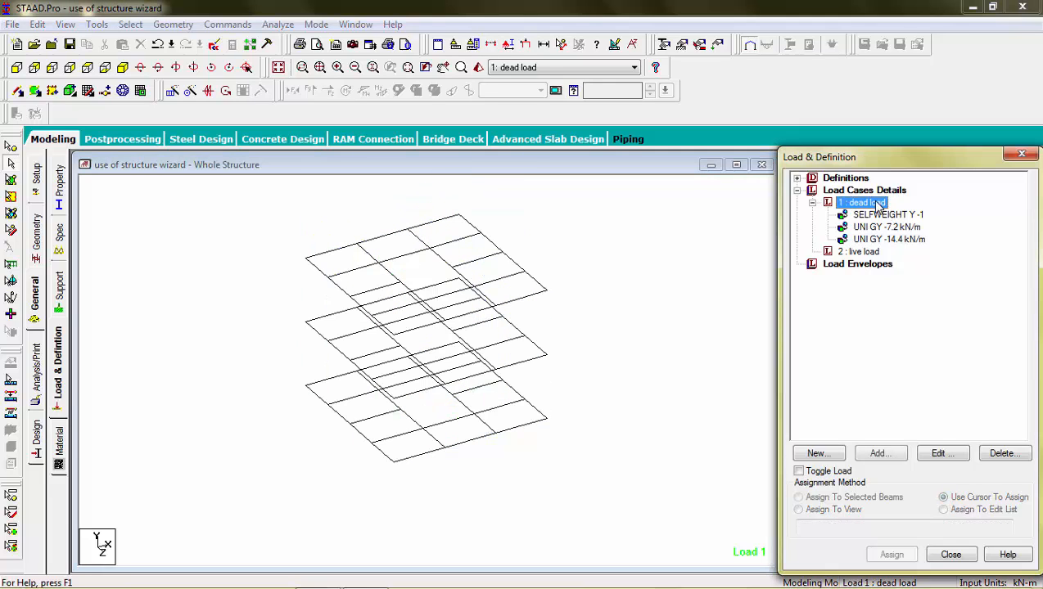
Show the whole structure and start a -3.75 kN/m² floor load in the dead load case.
{"action": "left_click", "coordinate": [278, 68]}
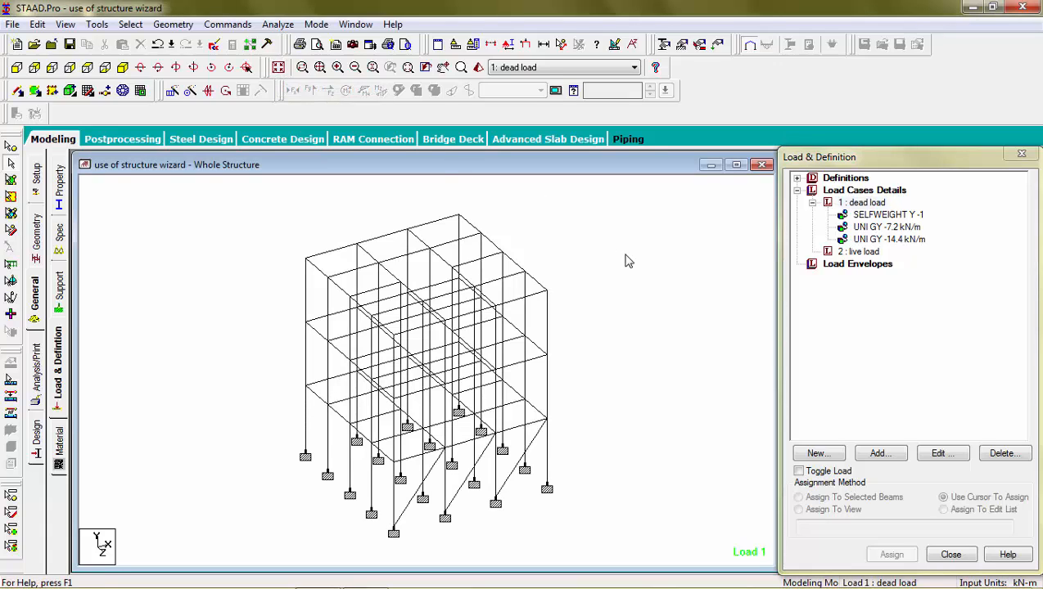
{"action": "left_click", "coordinate": [866, 205]}
{"action": "left_click", "coordinate": [894, 460]}
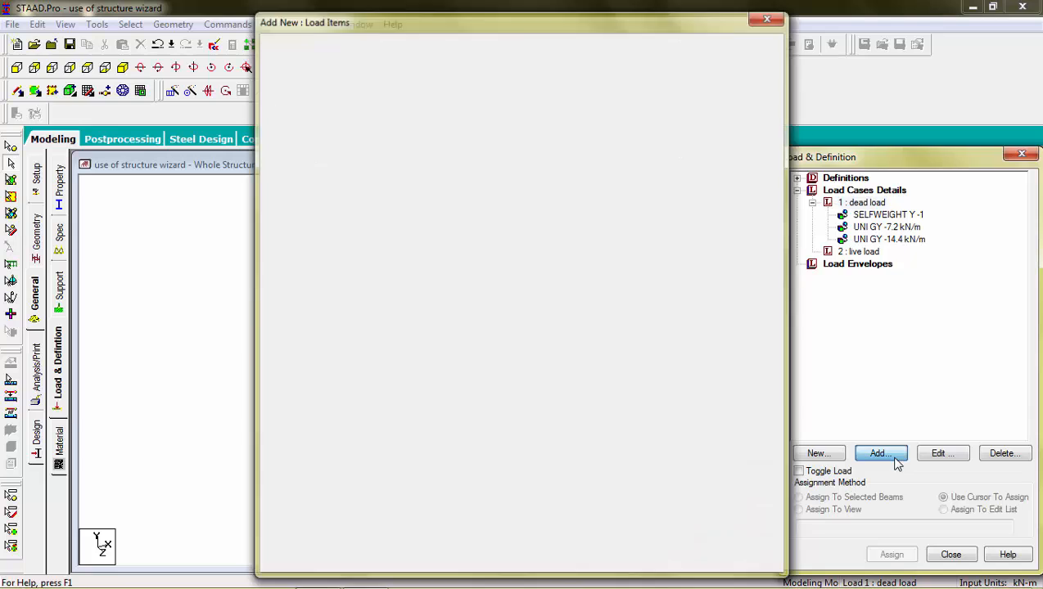
{"action": "left_click", "coordinate": [312, 120]}
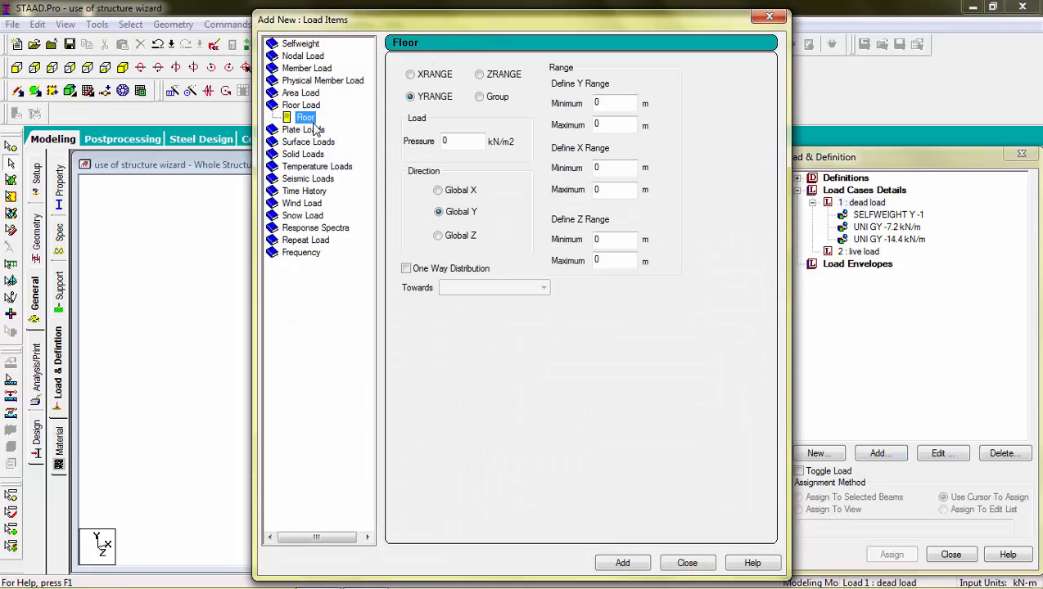
{"action": "double_click", "coordinate": [443, 141]}
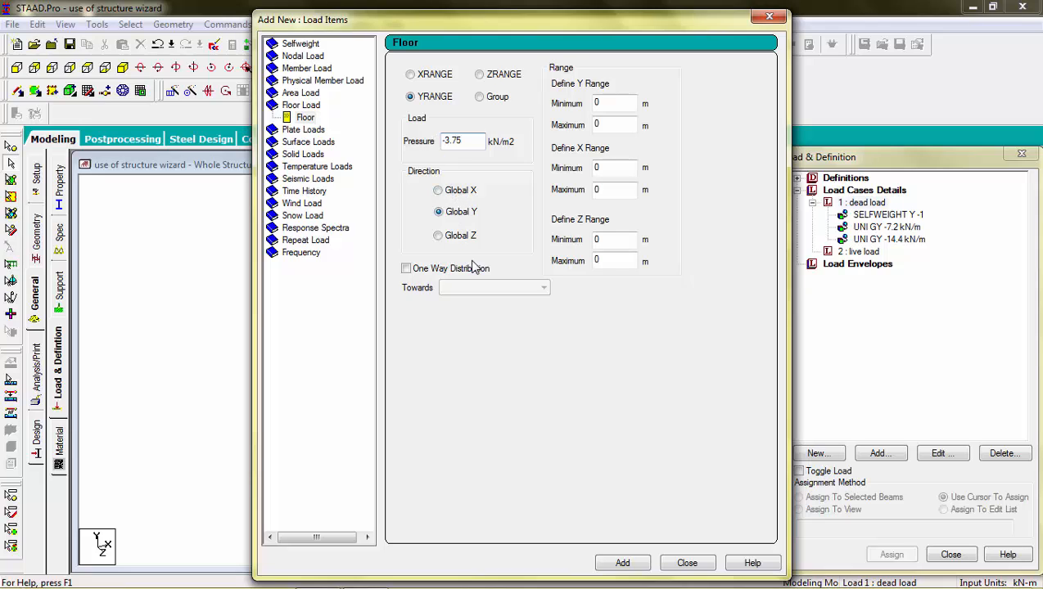
{"action": "left_click", "coordinate": [597, 123]}
Check the roof node height, set the Y maximum to 15.2 m, and add the floor load.
{"action": "left_click_drag", "start_coordinate": [578, 31], "coordinate": [833, 122]}
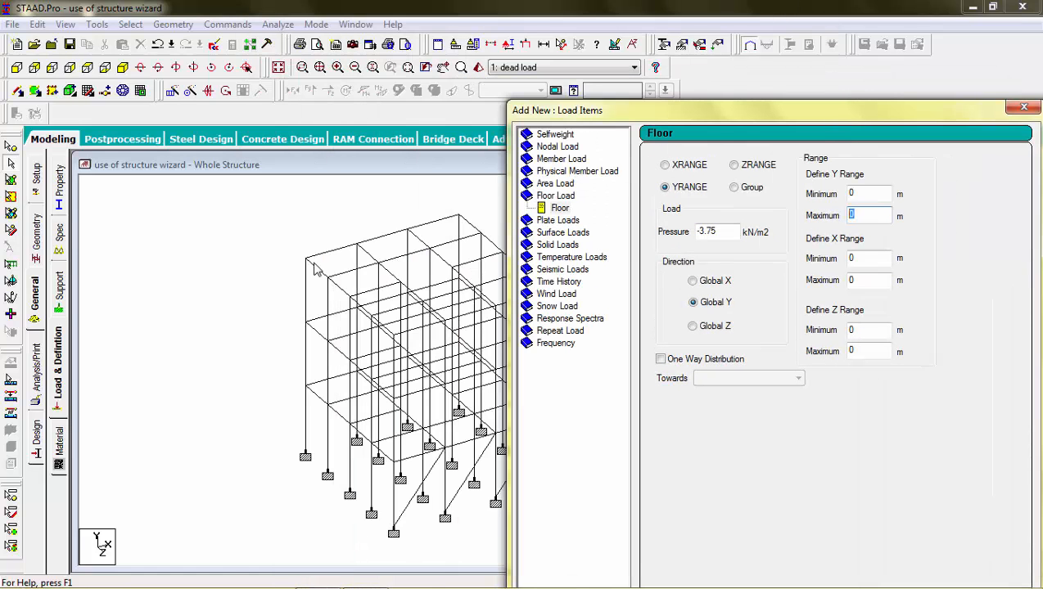
{"action": "left_click", "coordinate": [11, 148]}
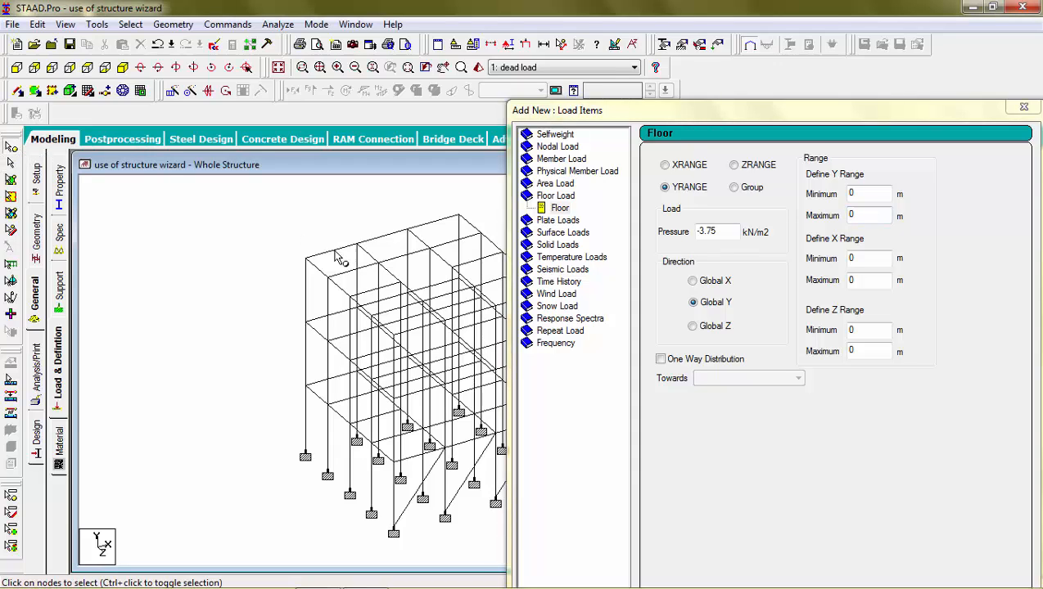
{"action": "double_click", "coordinate": [305, 259]}
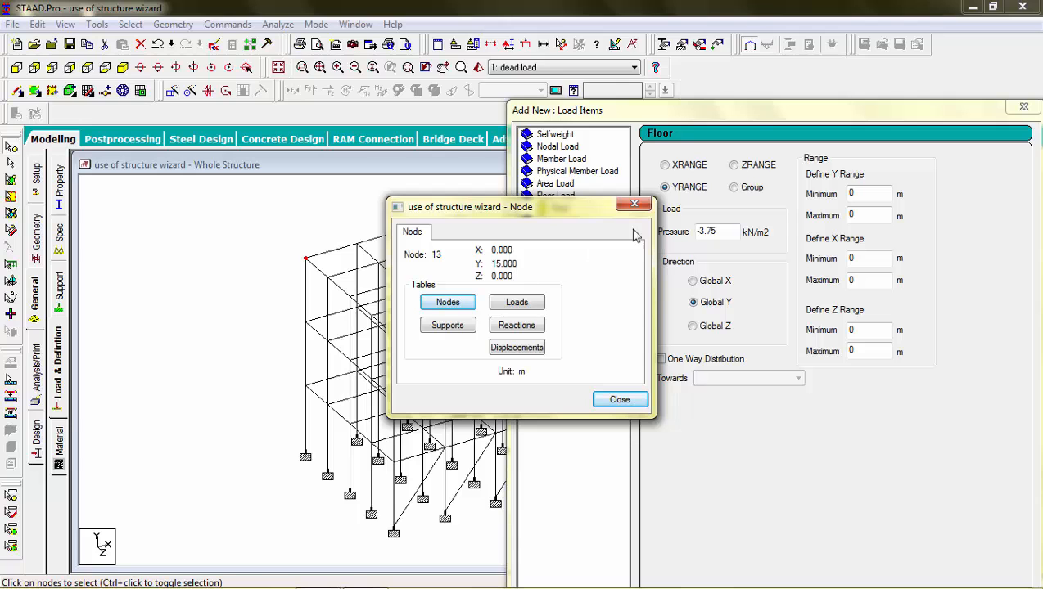
{"action": "left_click", "coordinate": [634, 204]}
{"action": "left_click_drag", "start_coordinate": [863, 218], "coordinate": [833, 216]}
{"action": "type", "text": "15.2"}
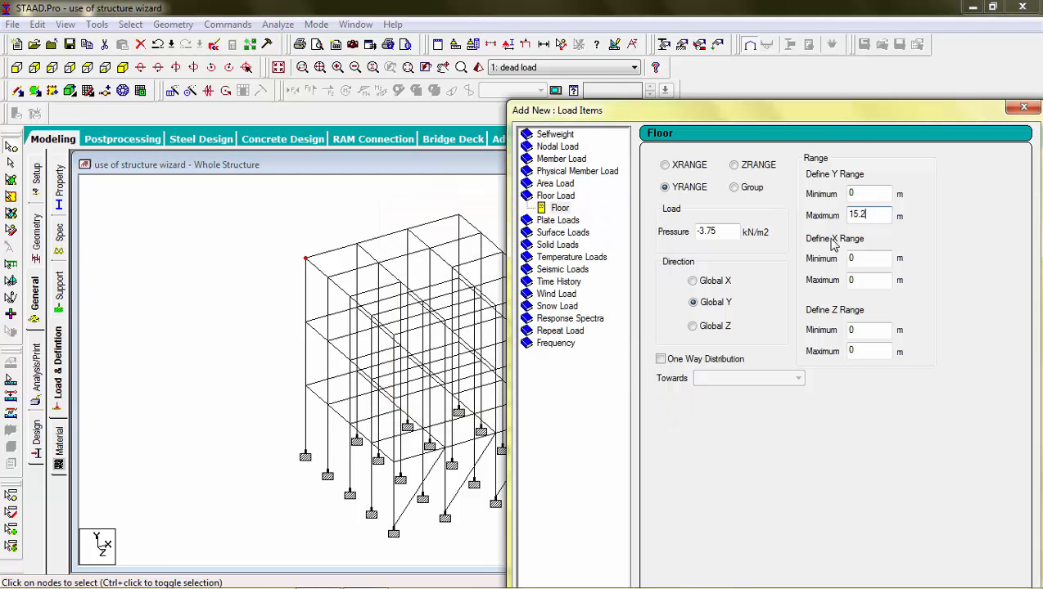
{"action": "left_click_drag", "start_coordinate": [849, 105], "coordinate": [795, 4]}
{"action": "left_click", "coordinate": [821, 553]}
{"action": "left_click", "coordinate": [876, 552]}
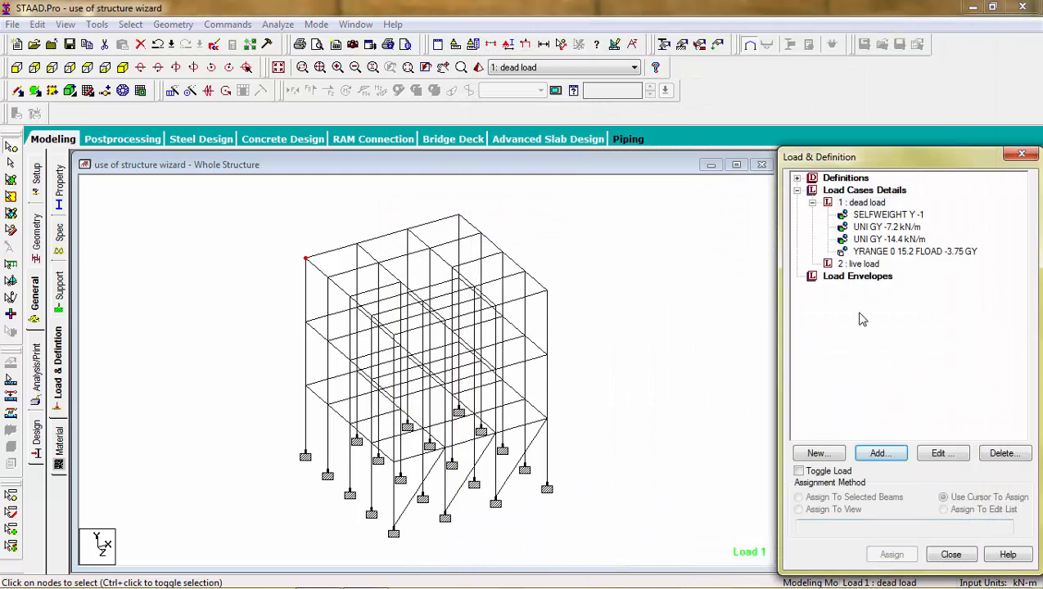
Start a new floor load item in the live load case.
{"action": "left_click", "coordinate": [855, 264]}
{"action": "left_click", "coordinate": [879, 453]}
{"action": "left_click", "coordinate": [301, 118]}
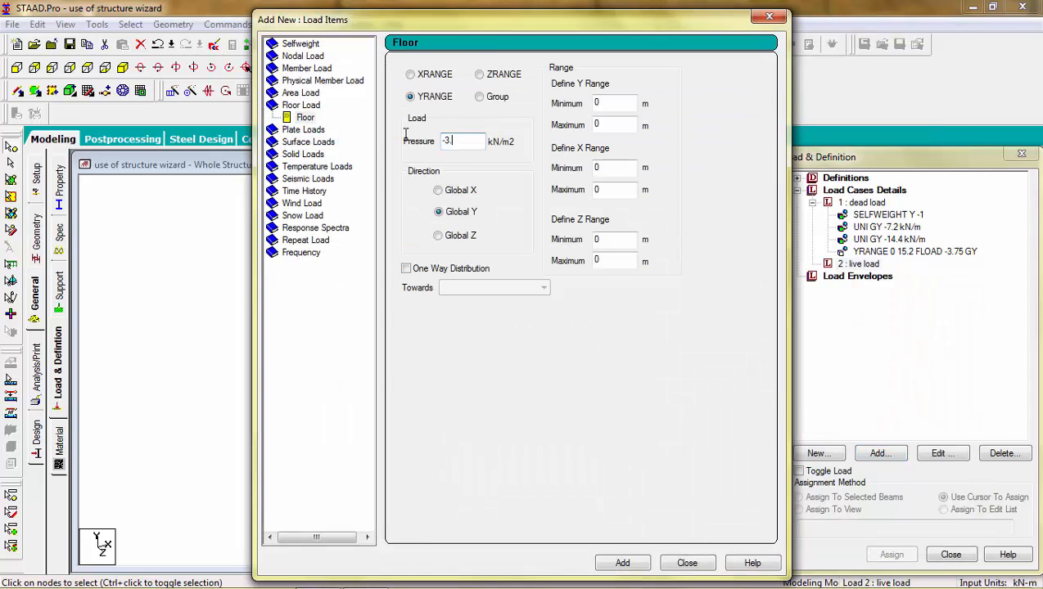
Add a -3 kN/m² floor load to the live load with Y maximum 15.2 m.
{"action": "left_click", "coordinate": [608, 125]}
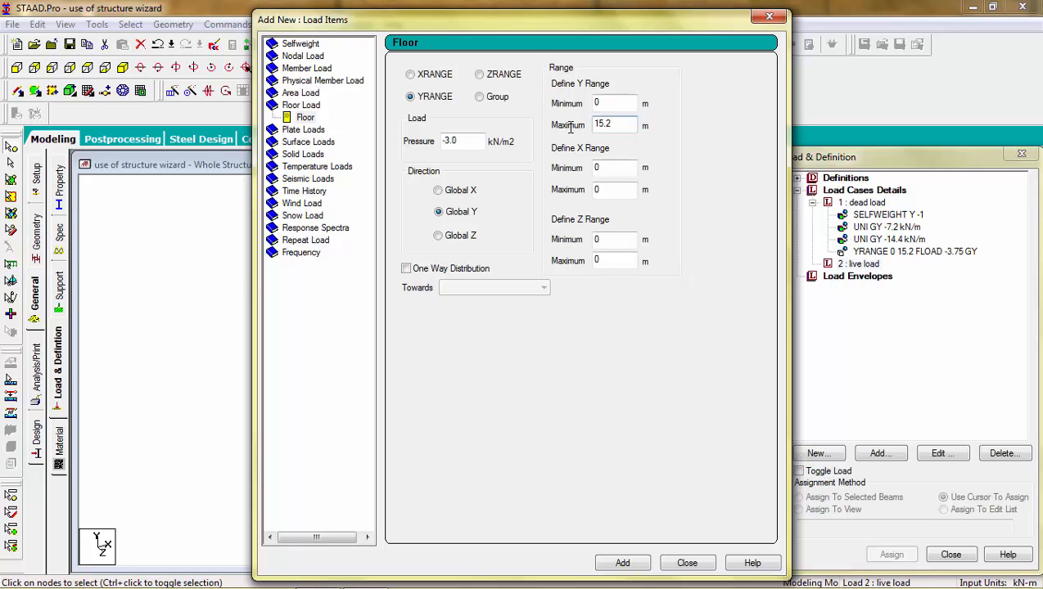
{"action": "left_click", "coordinate": [622, 563]}
{"action": "left_click", "coordinate": [687, 564]}
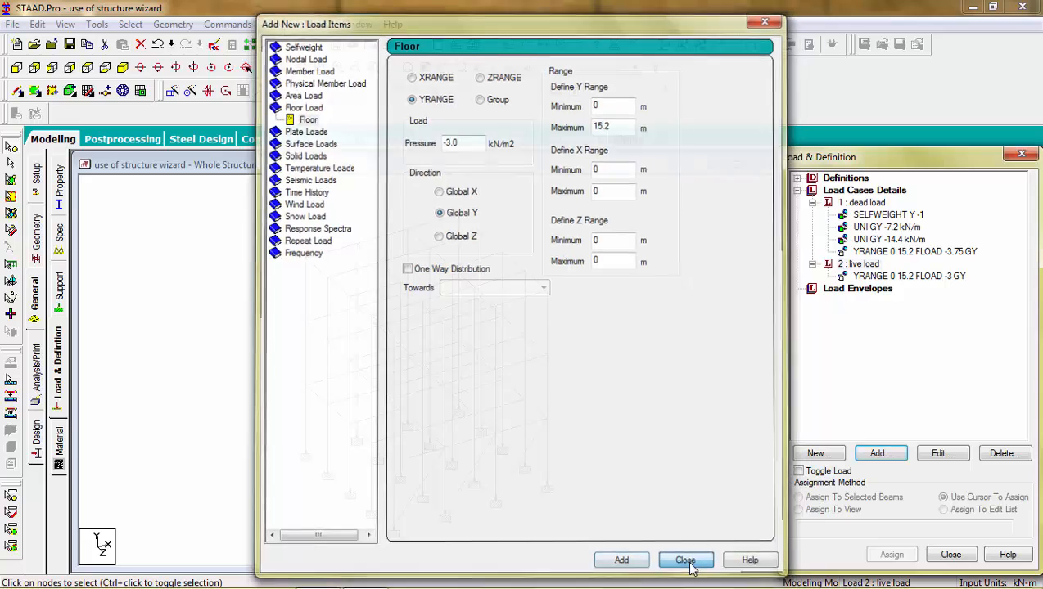
Display the live-load floor load in plan view and bring up the Analysis/Print commands.
{"action": "left_click", "coordinate": [860, 264]}
{"action": "left_click", "coordinate": [901, 277]}
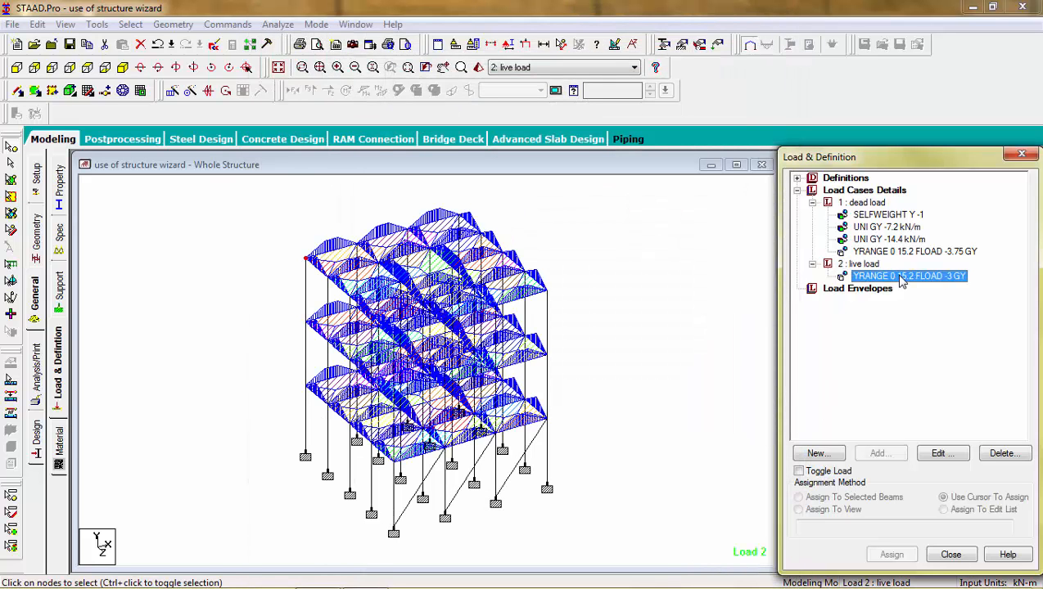
{"action": "left_click", "coordinate": [722, 226]}
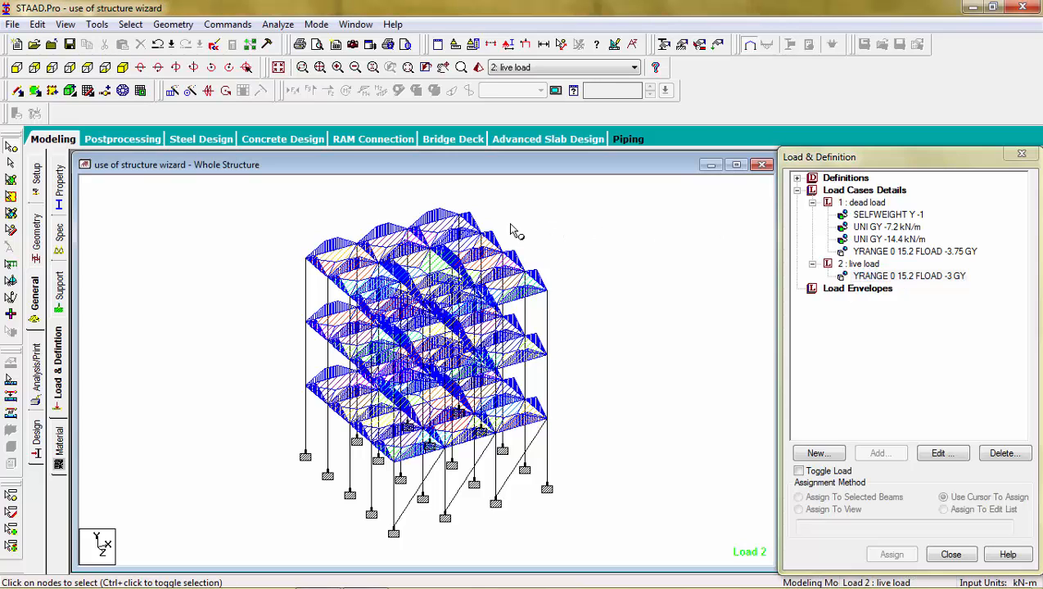
{"action": "left_click", "coordinate": [88, 69]}
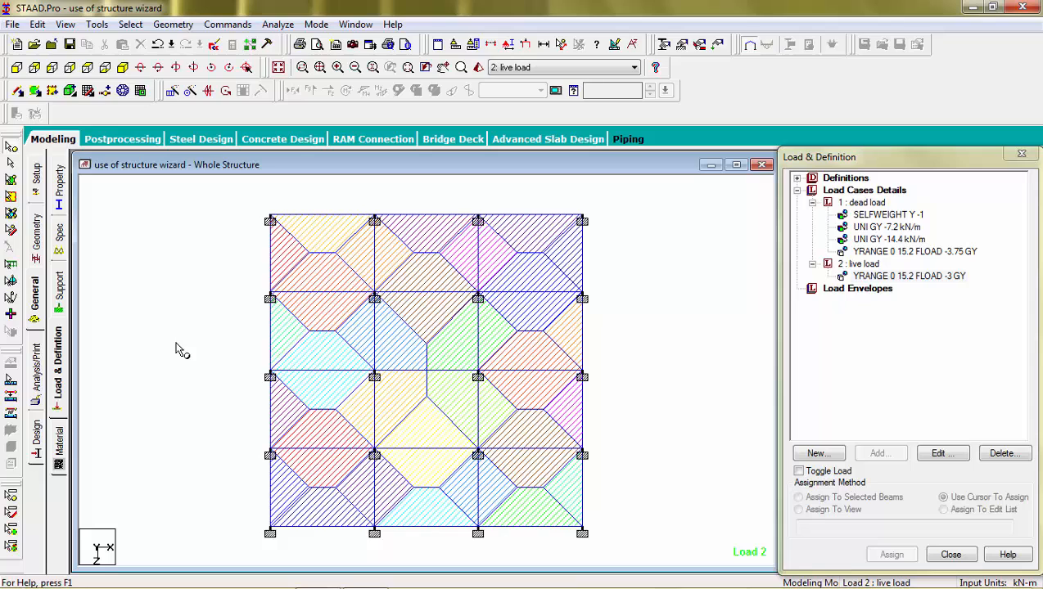
{"action": "left_click", "coordinate": [35, 375]}
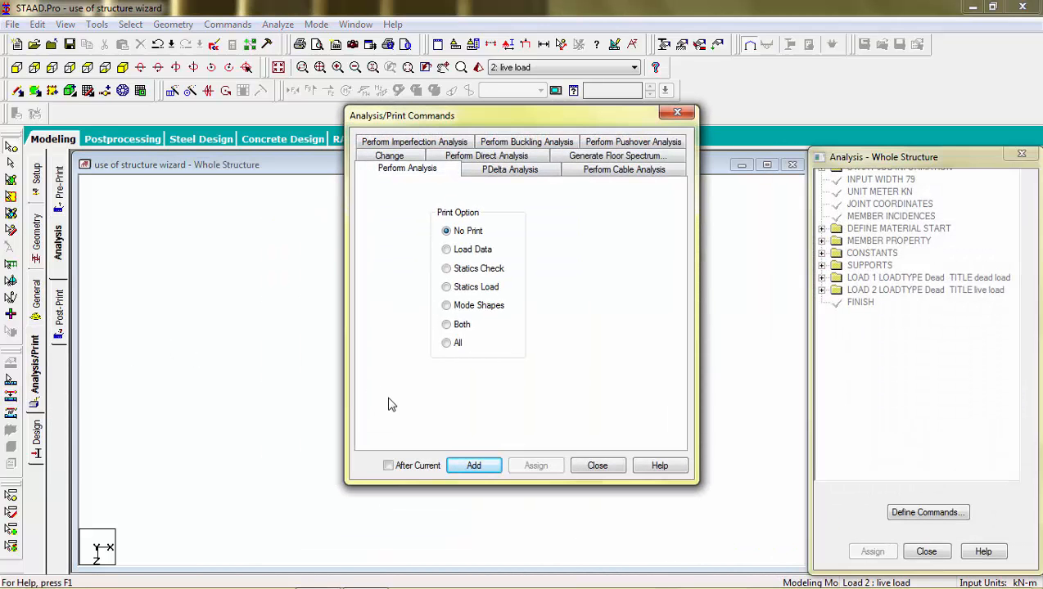
Add a Perform Analysis command, save the model, run the analysis and view the output.
{"action": "left_click", "coordinate": [478, 466]}
{"action": "left_click", "coordinate": [600, 466]}
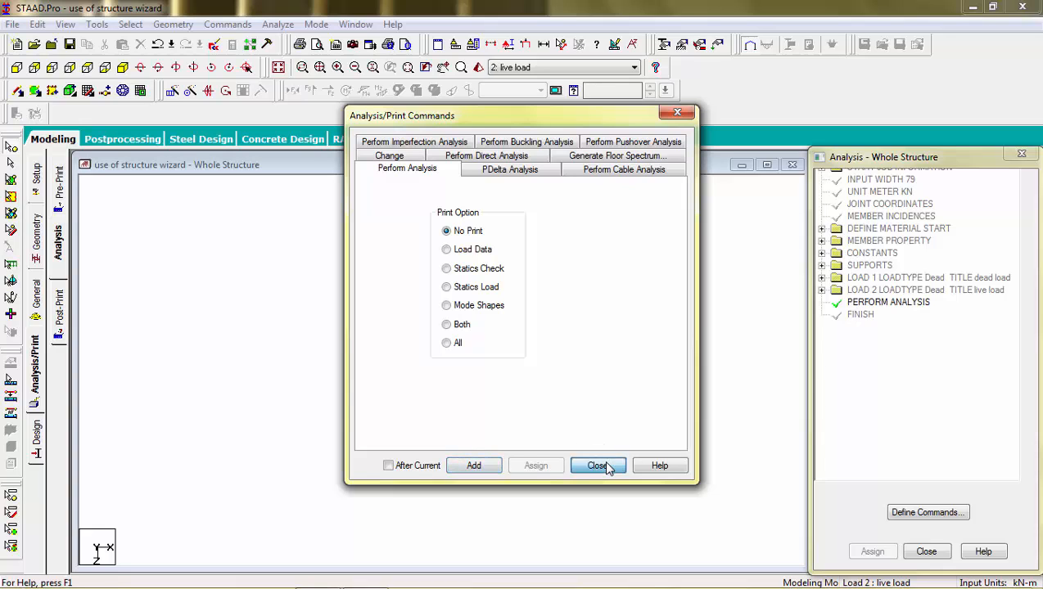
{"action": "left_click", "coordinate": [277, 24]}
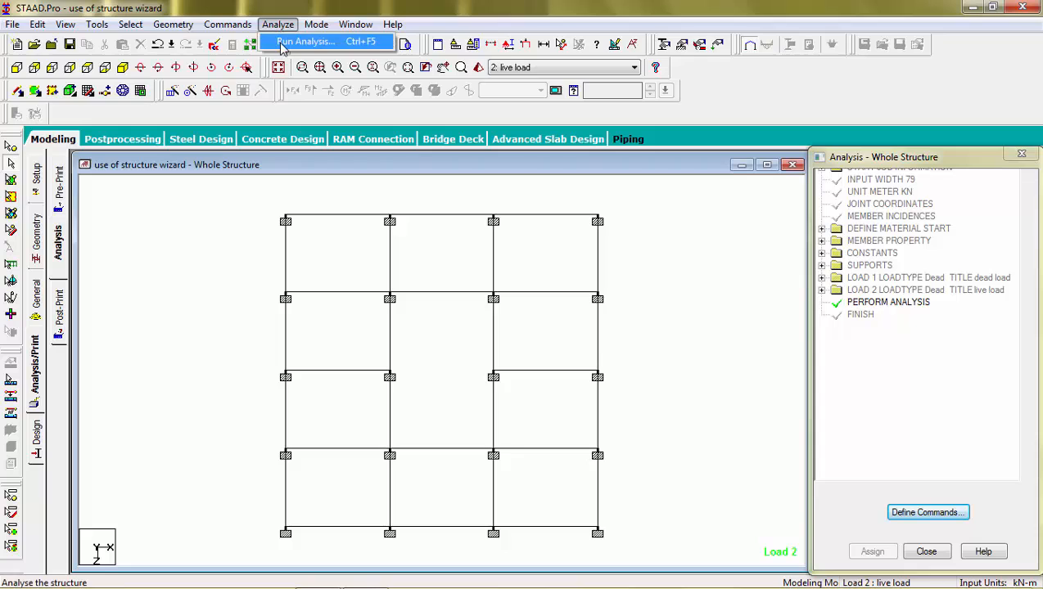
{"action": "left_click", "coordinate": [286, 41]}
{"action": "key", "text": "Return"}
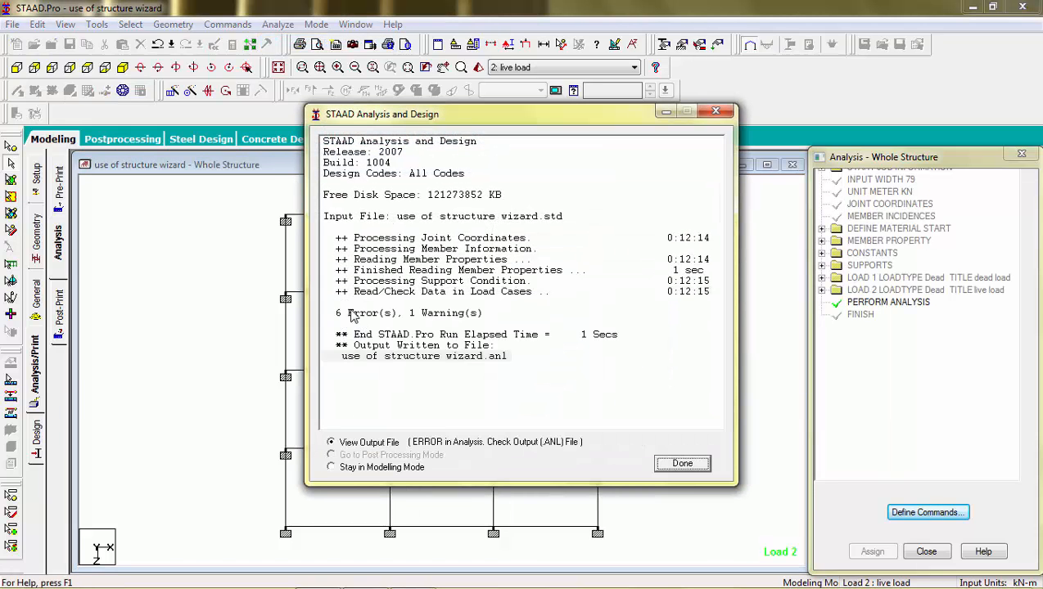
{"action": "left_click", "coordinate": [674, 465]}
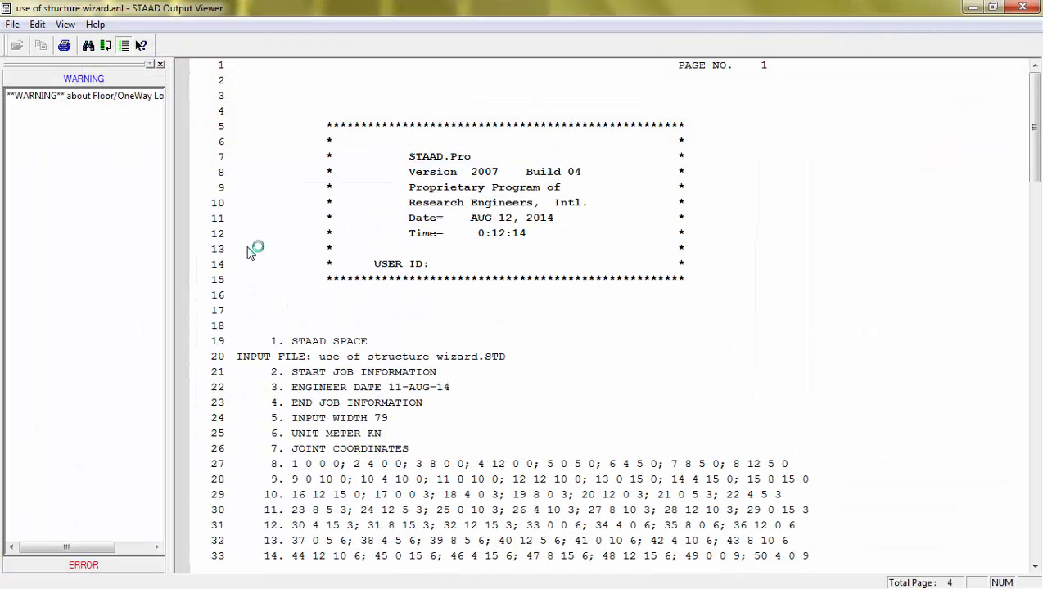
Step through the elastic modulus and section property errors for members 154–156, then close the viewer.
{"action": "left_click", "coordinate": [83, 211]}
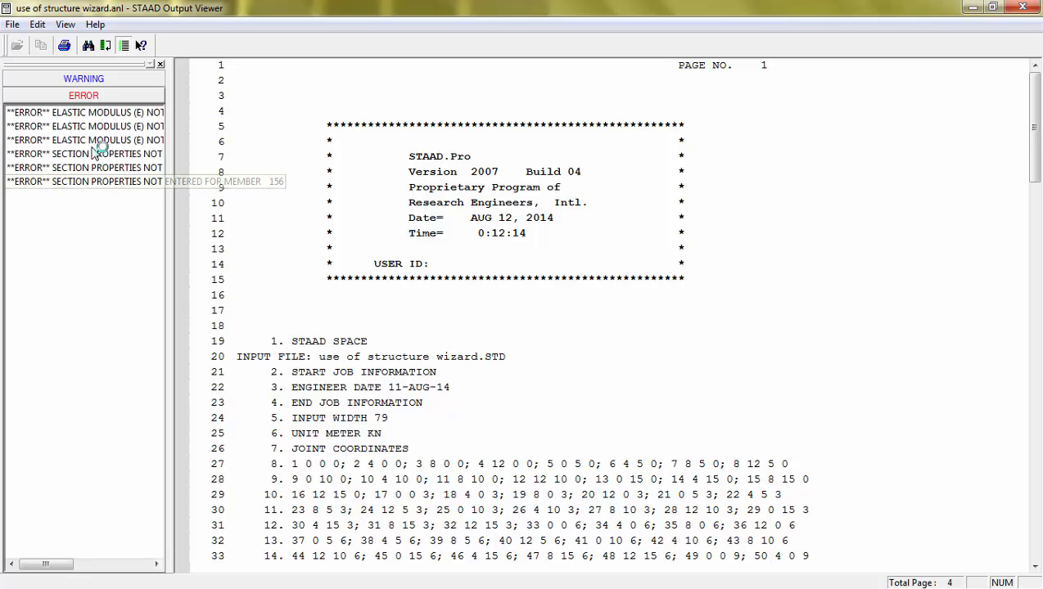
{"action": "left_click", "coordinate": [101, 121]}
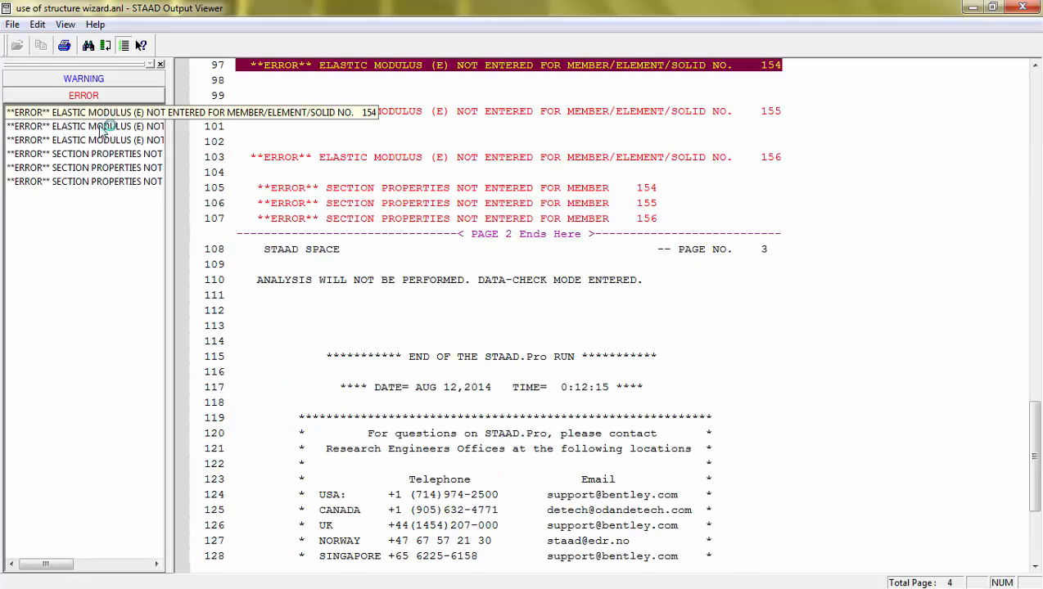
{"action": "left_click", "coordinate": [103, 126]}
{"action": "left_click", "coordinate": [106, 140]}
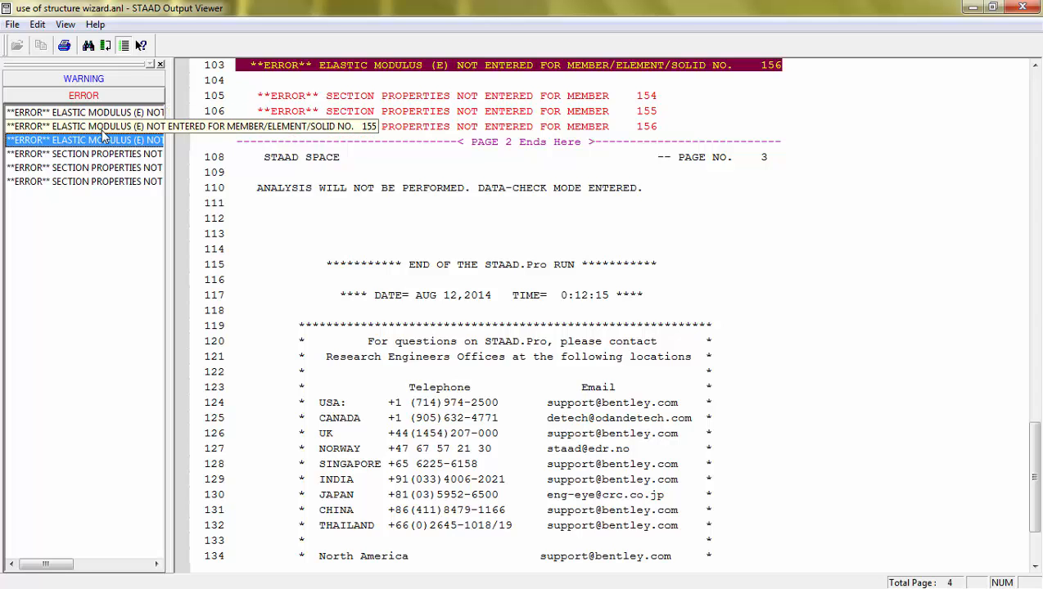
{"action": "left_click", "coordinate": [101, 169]}
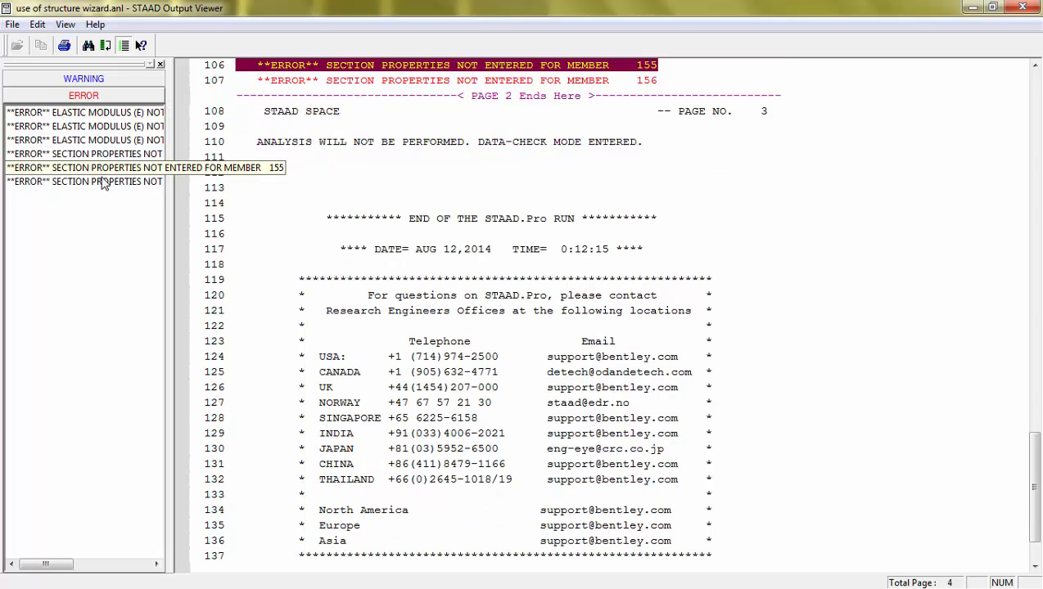
{"action": "left_click", "coordinate": [104, 183]}
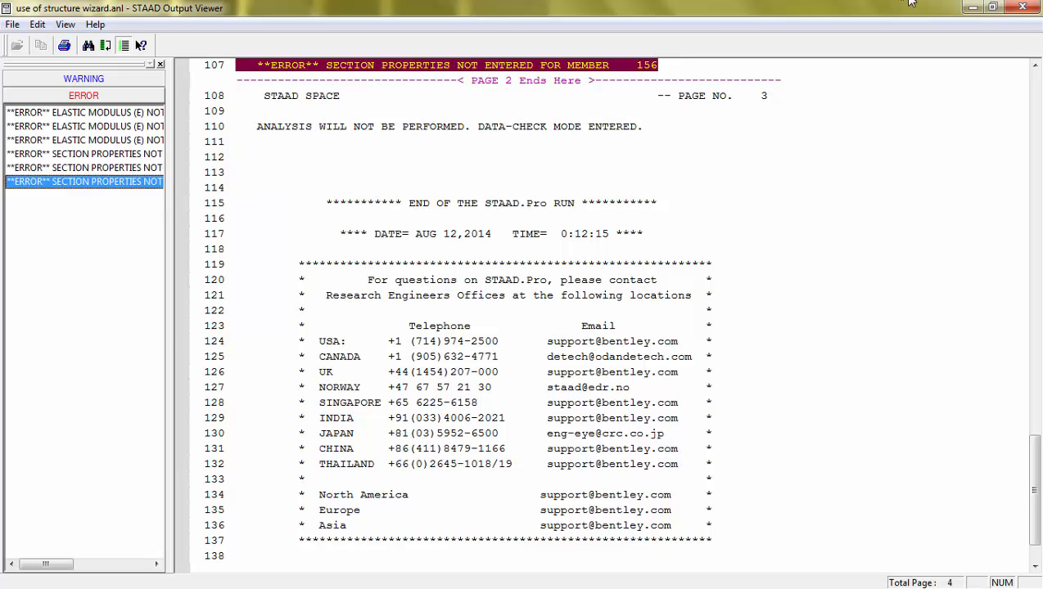
{"action": "left_click", "coordinate": [1033, 8]}
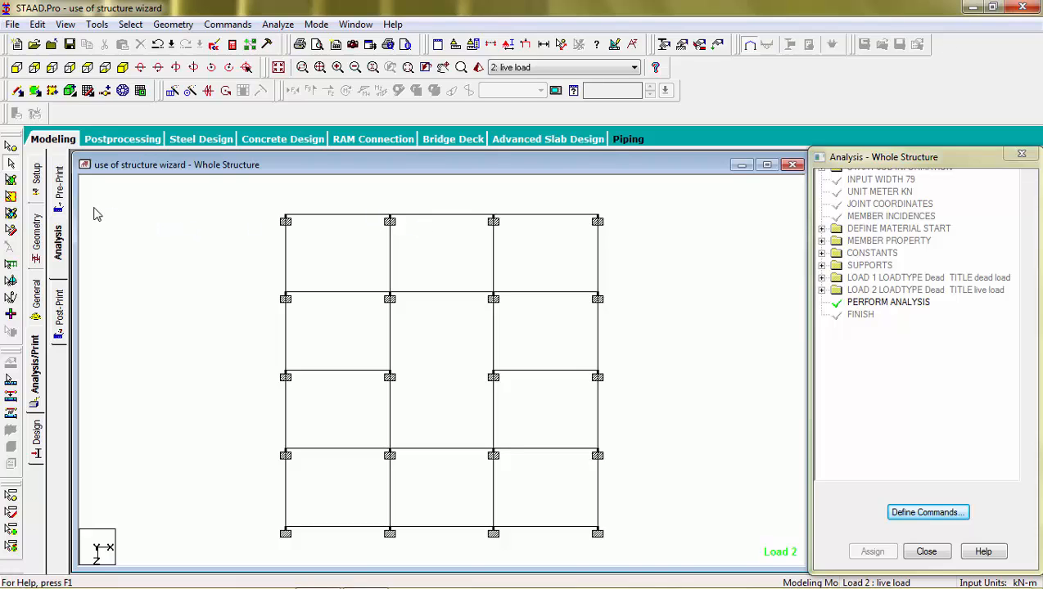
In isometric view, select beams 154, 155 and 156 by list to locate them.
{"action": "left_click", "coordinate": [123, 90]}
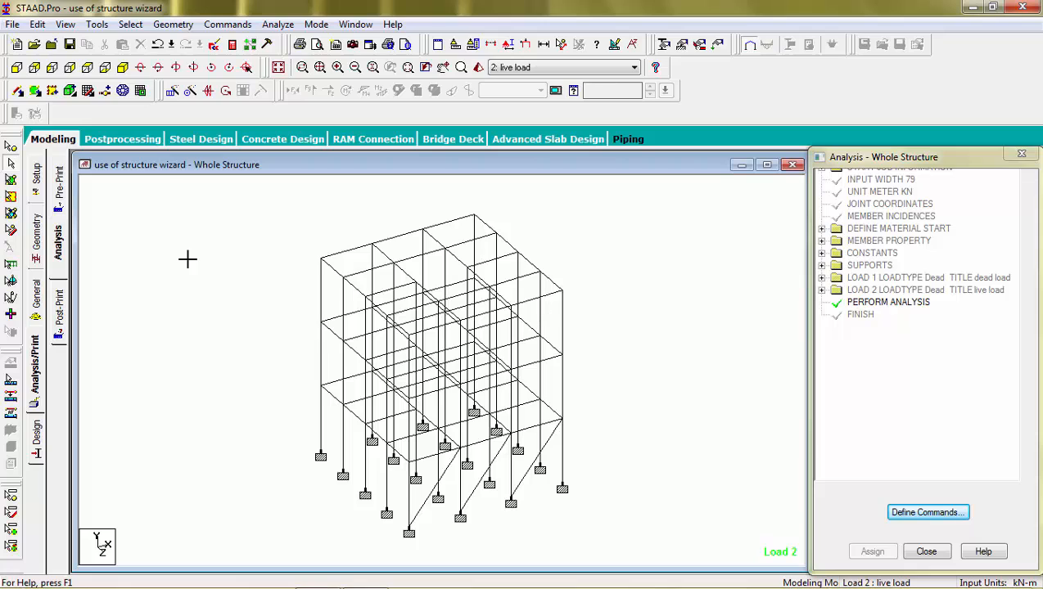
{"action": "left_click", "coordinate": [130, 24]}
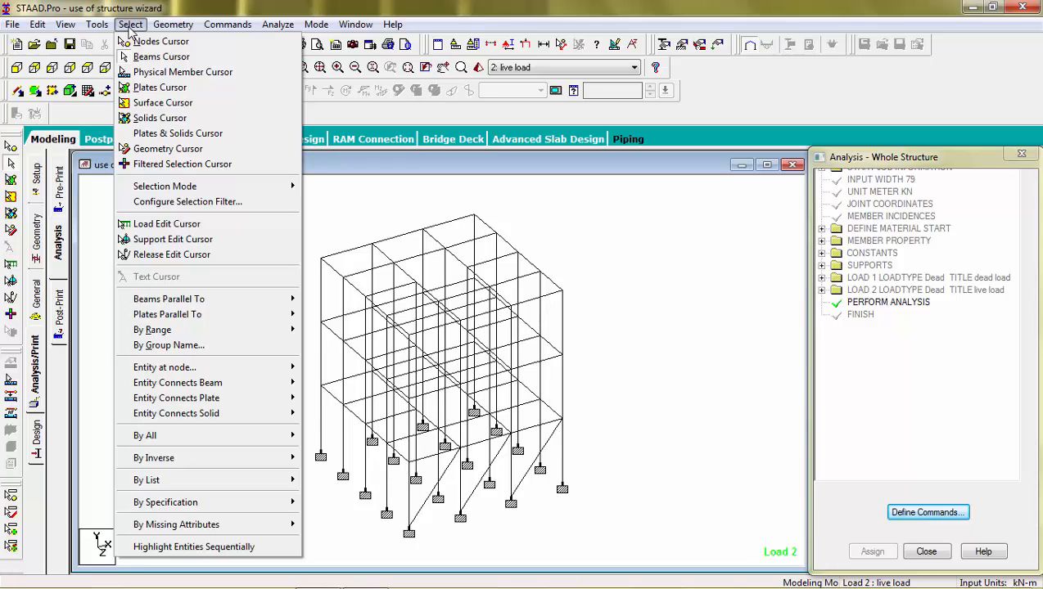
{"action": "mouse_move", "coordinate": [195, 486]}
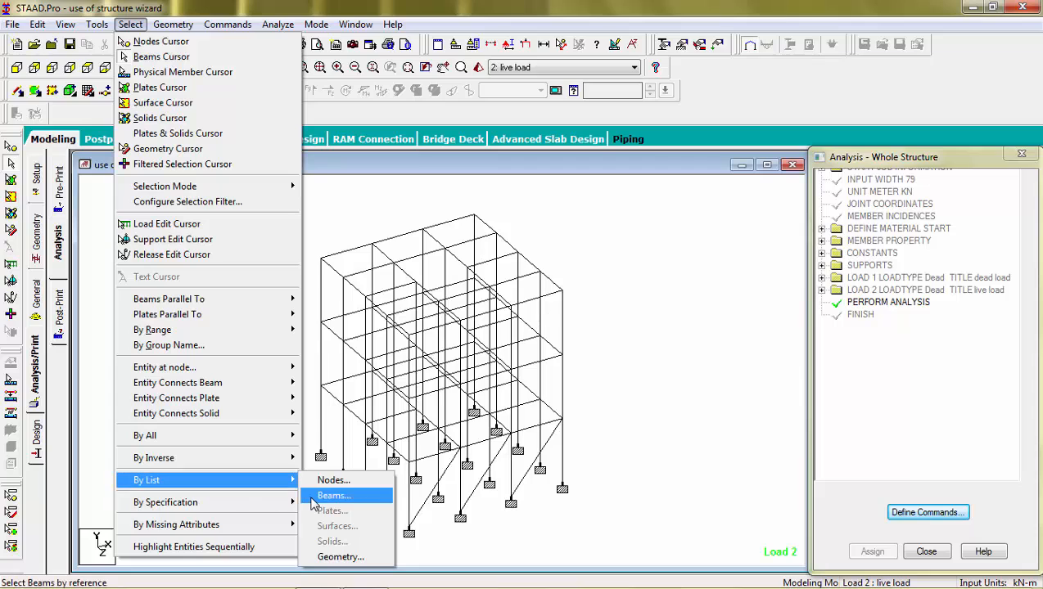
{"action": "left_click", "coordinate": [332, 495]}
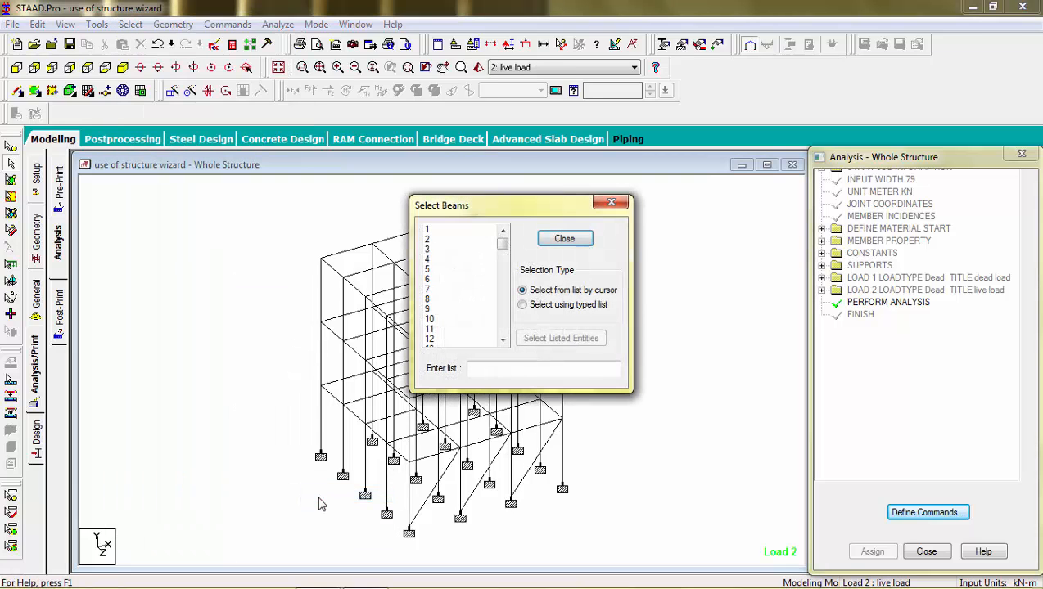
{"action": "left_click", "coordinate": [489, 370]}
{"action": "type", "text": "154 155 156"}
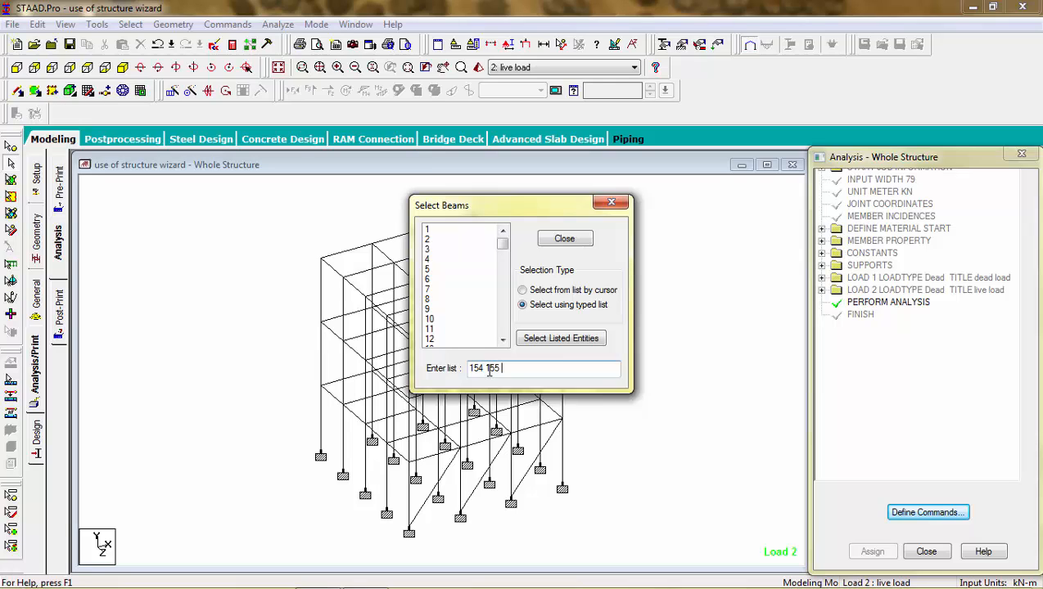
{"action": "left_click", "coordinate": [557, 339]}
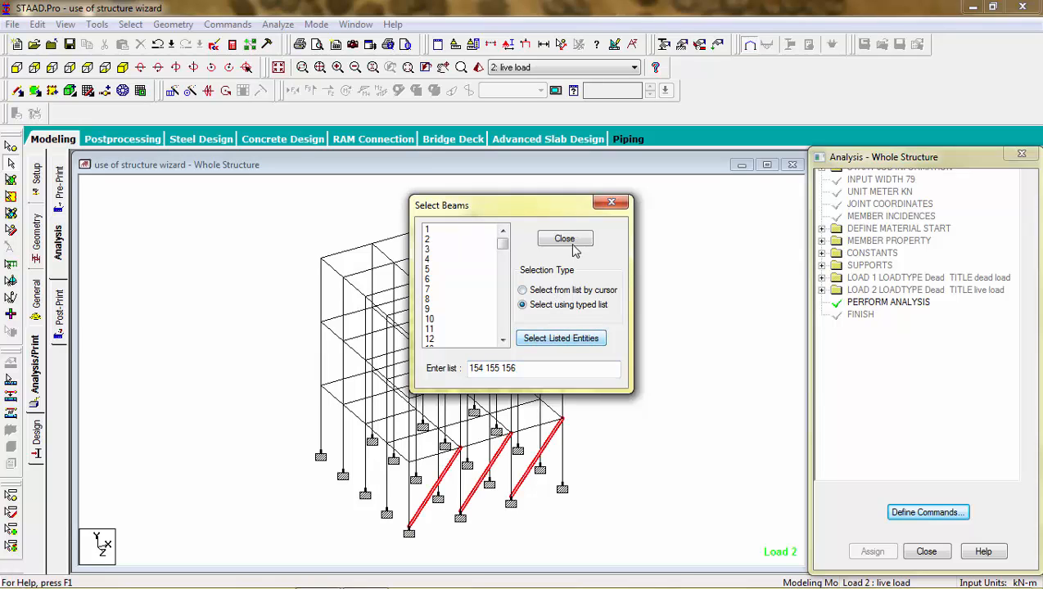
{"action": "left_click", "coordinate": [570, 242]}
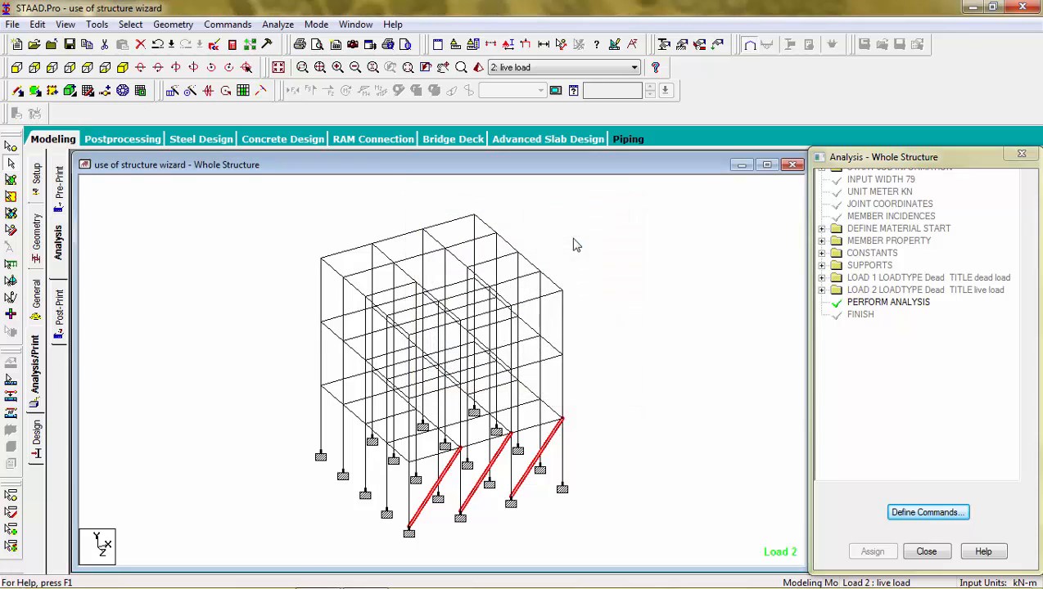
{"action": "left_click", "coordinate": [625, 341]}
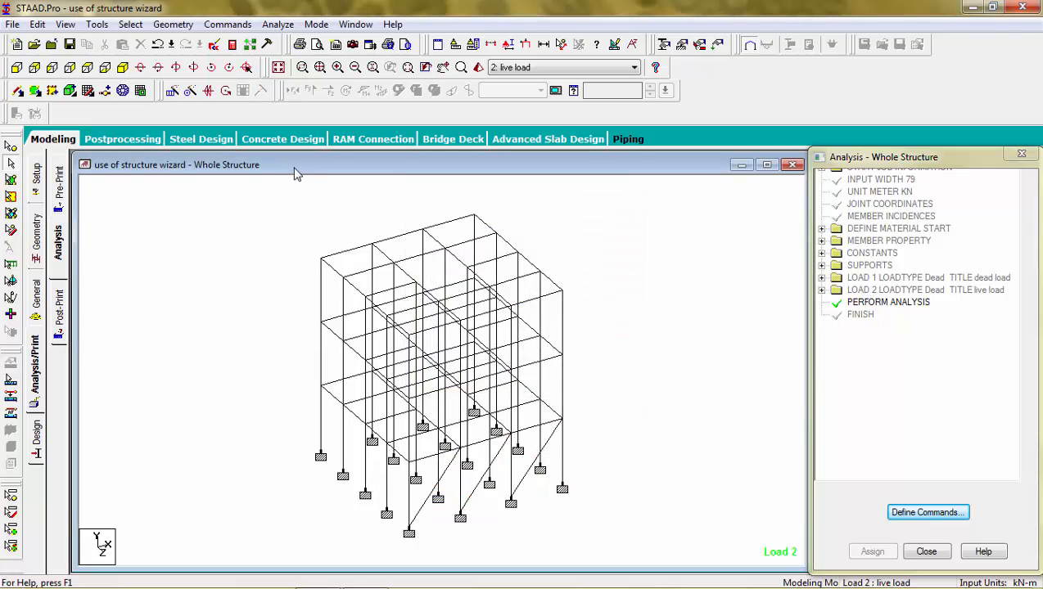
Select all beams with a missing property and delete them.
{"action": "left_click", "coordinate": [131, 25]}
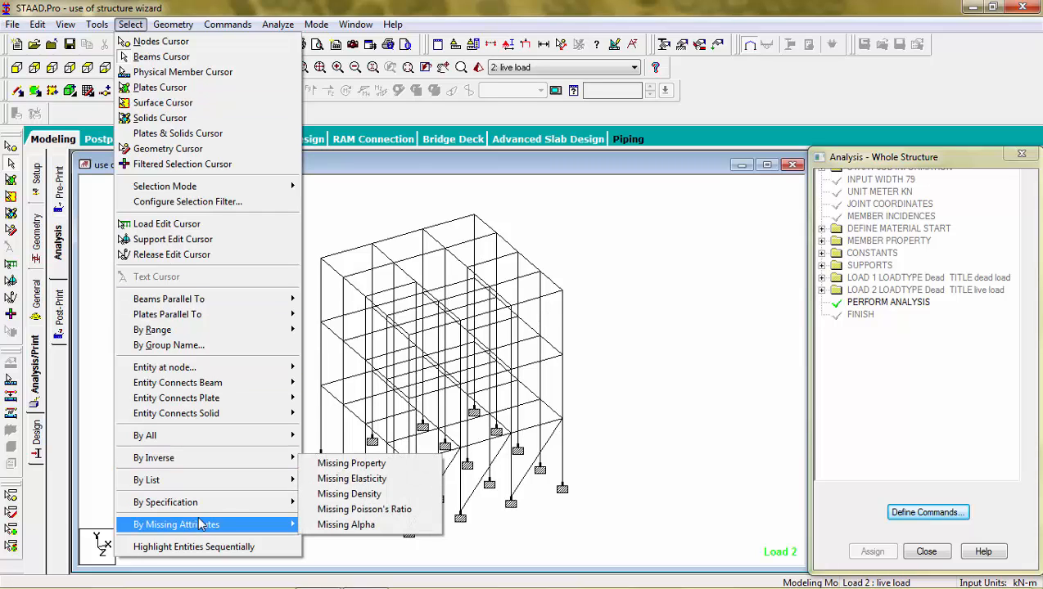
{"action": "mouse_move", "coordinate": [287, 528]}
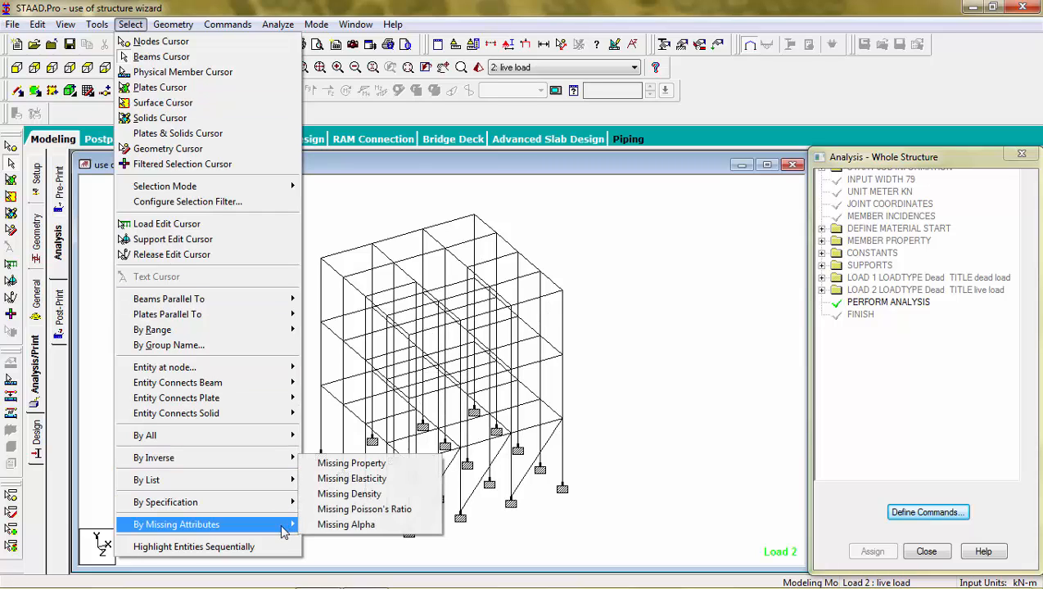
{"action": "left_click", "coordinate": [378, 464]}
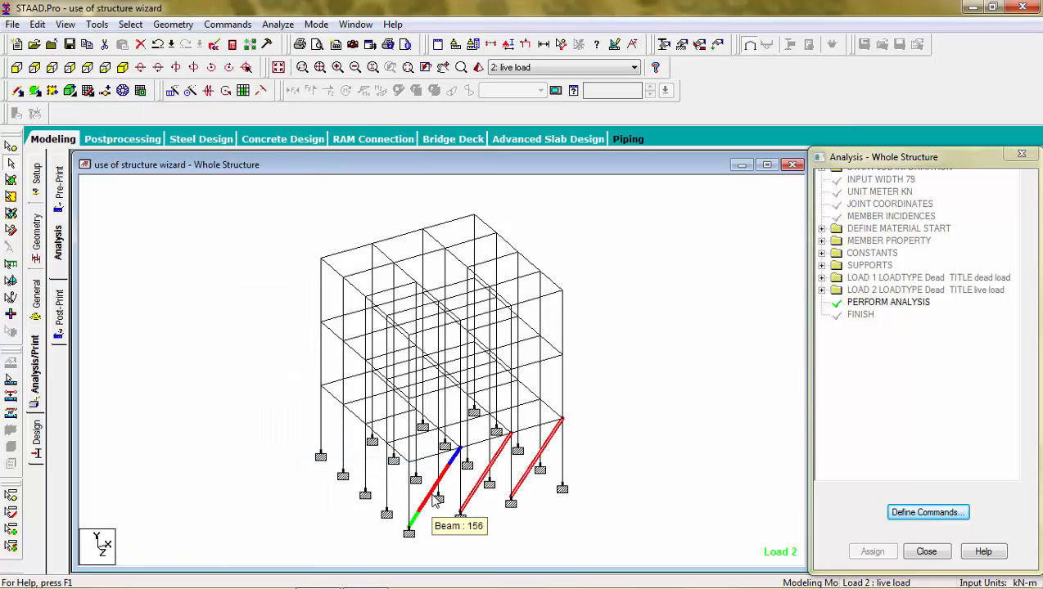
{"action": "key", "text": "Delete"}
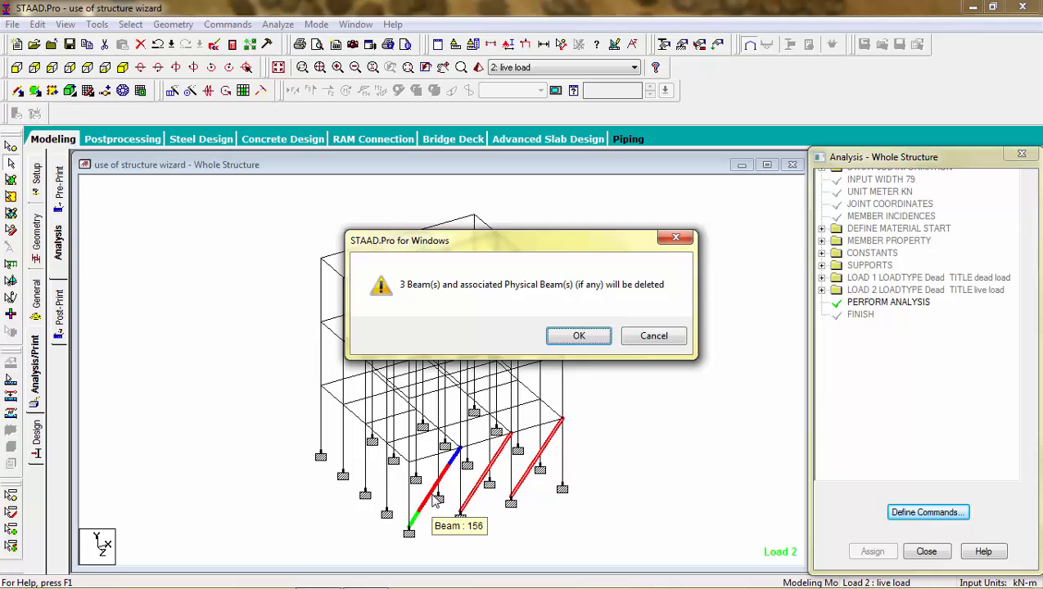
{"action": "key", "text": "Return"}
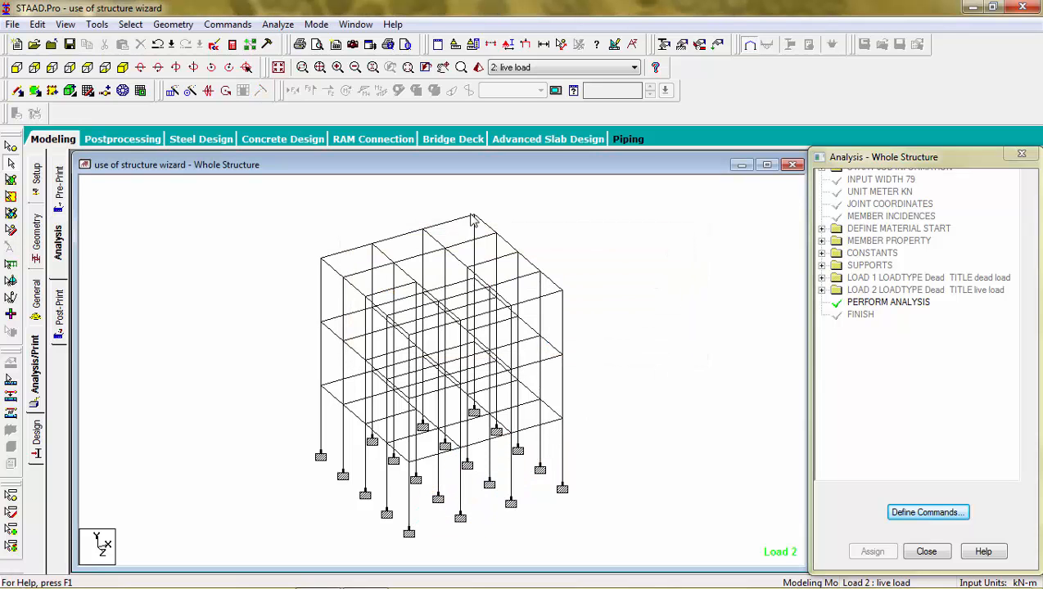
Save and rerun the analysis, view the error-free output, then close it.
{"action": "left_click", "coordinate": [278, 24]}
{"action": "left_click", "coordinate": [286, 45]}
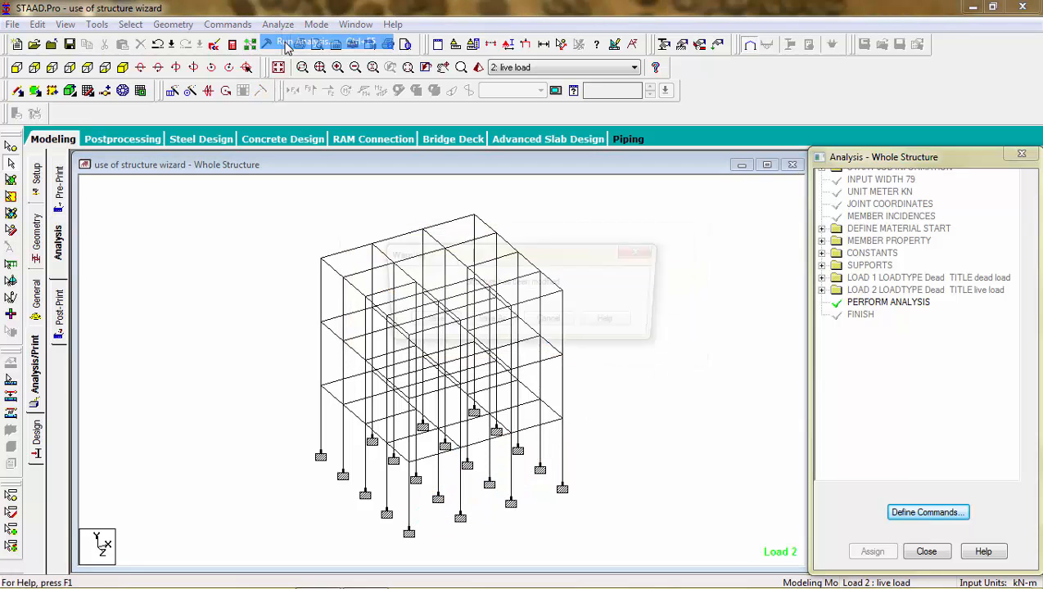
{"action": "key", "text": "Return"}
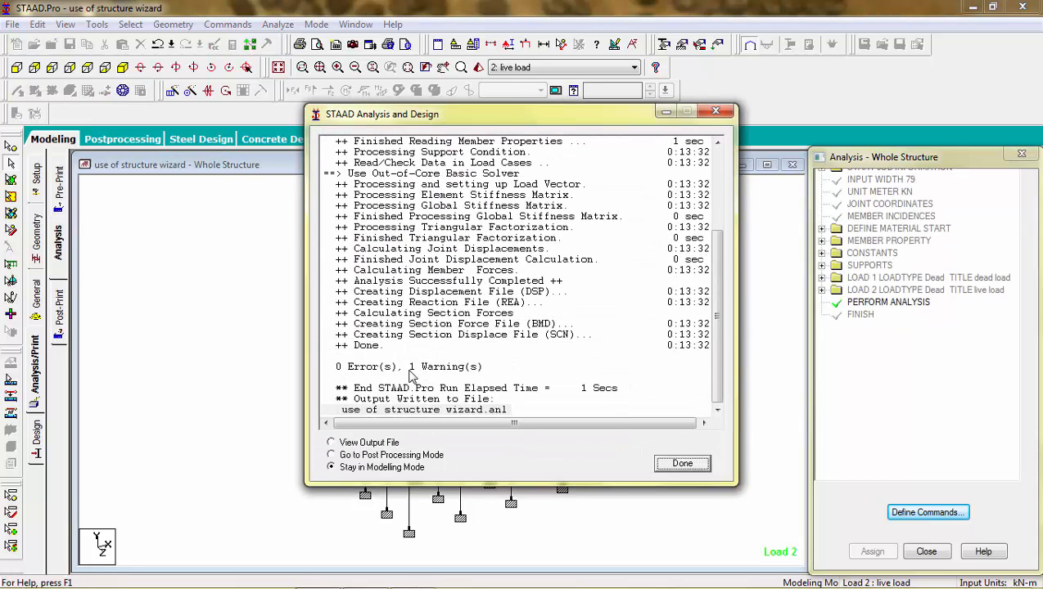
{"action": "left_click", "coordinate": [332, 442]}
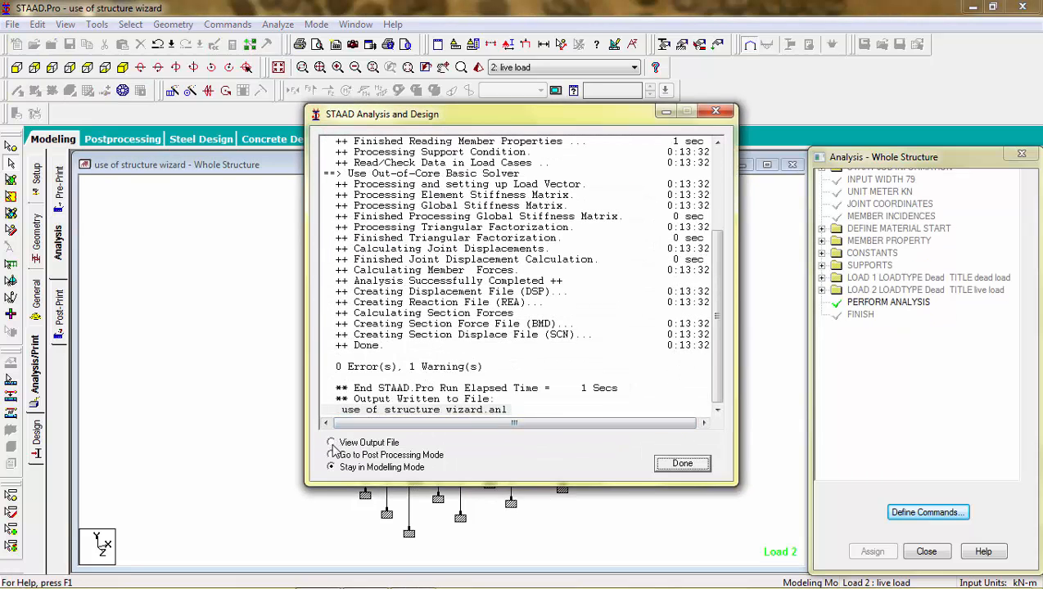
{"action": "left_click", "coordinate": [671, 465]}
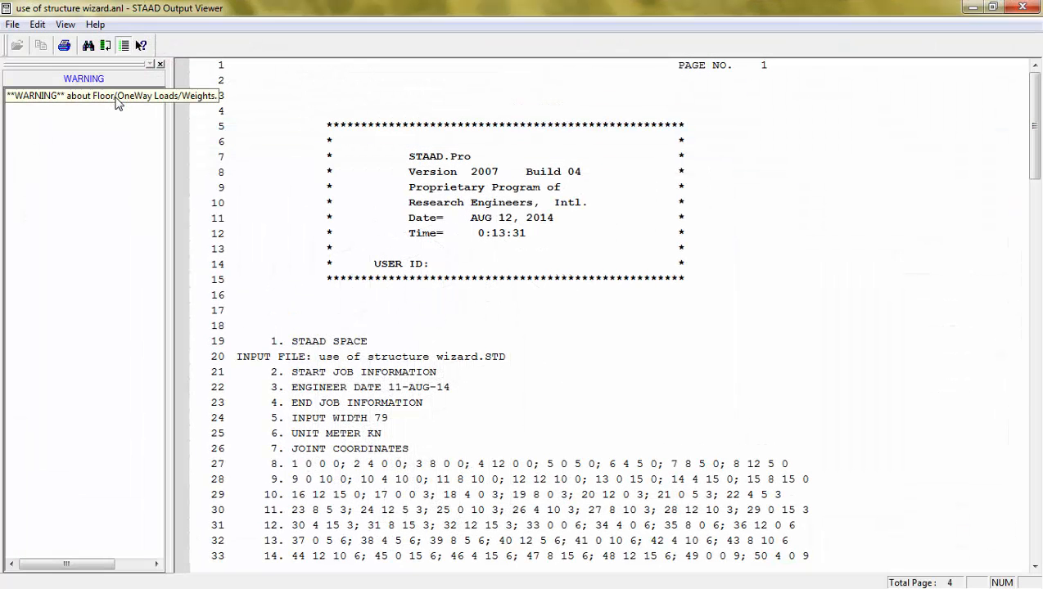
{"action": "left_click", "coordinate": [1021, 9]}
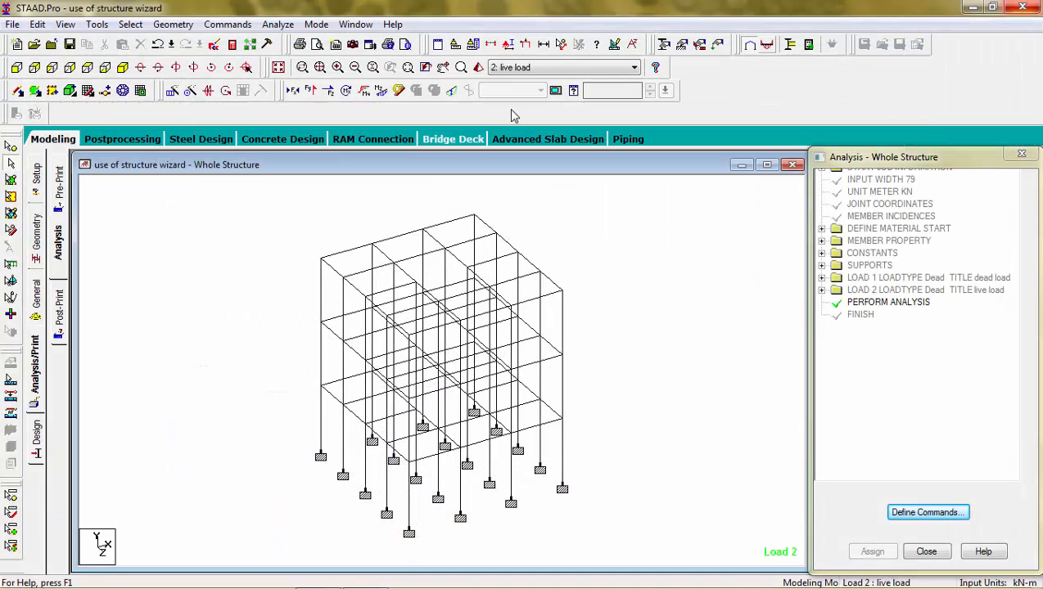
Review node displacement results in Postprocessing, then return to Modeling.
{"action": "left_click", "coordinate": [137, 141]}
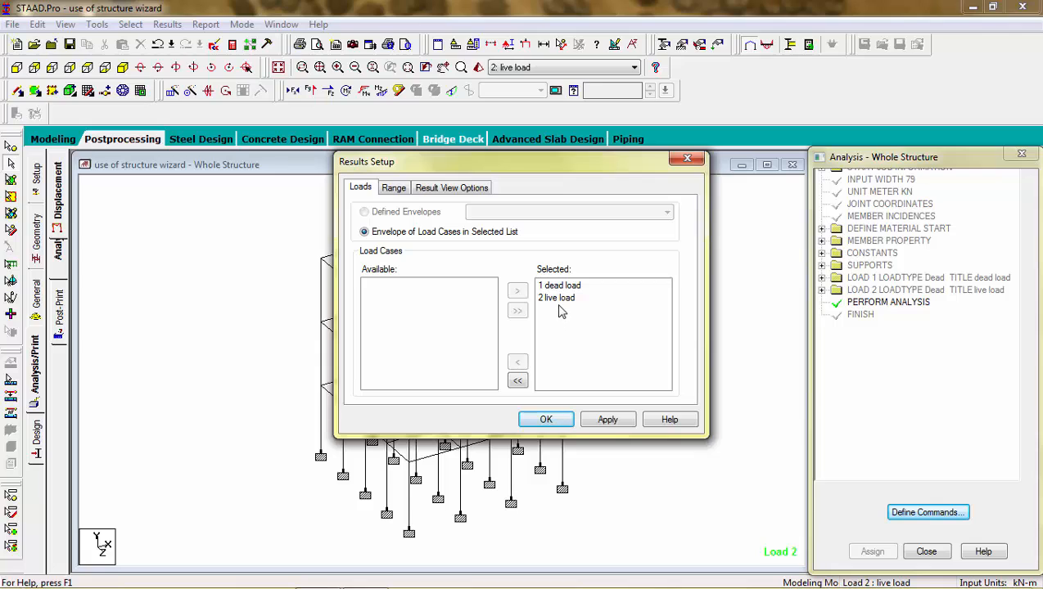
{"action": "left_click", "coordinate": [688, 160]}
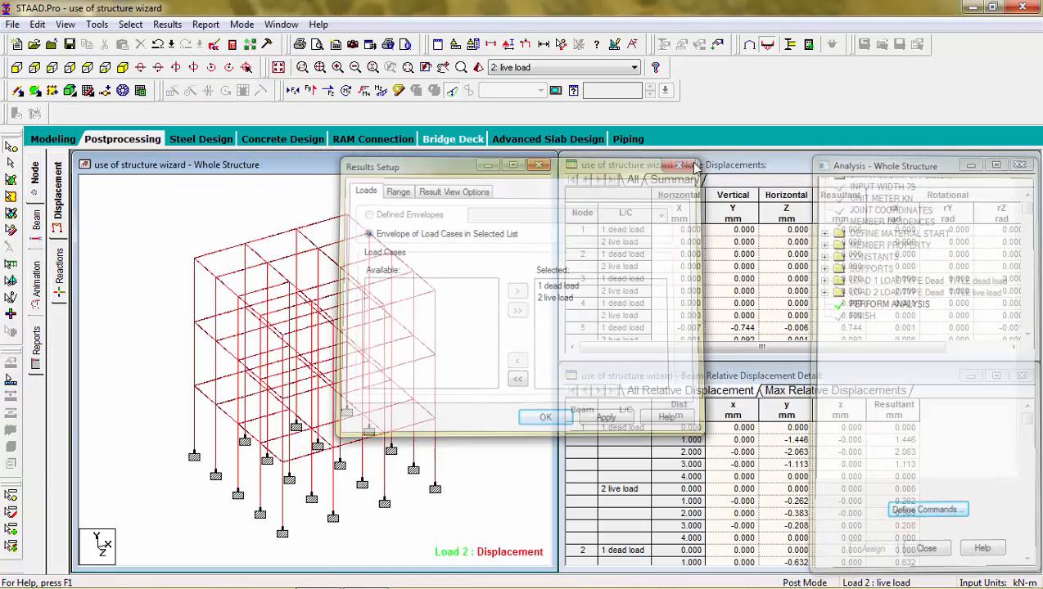
{"action": "left_click", "coordinate": [53, 141]}
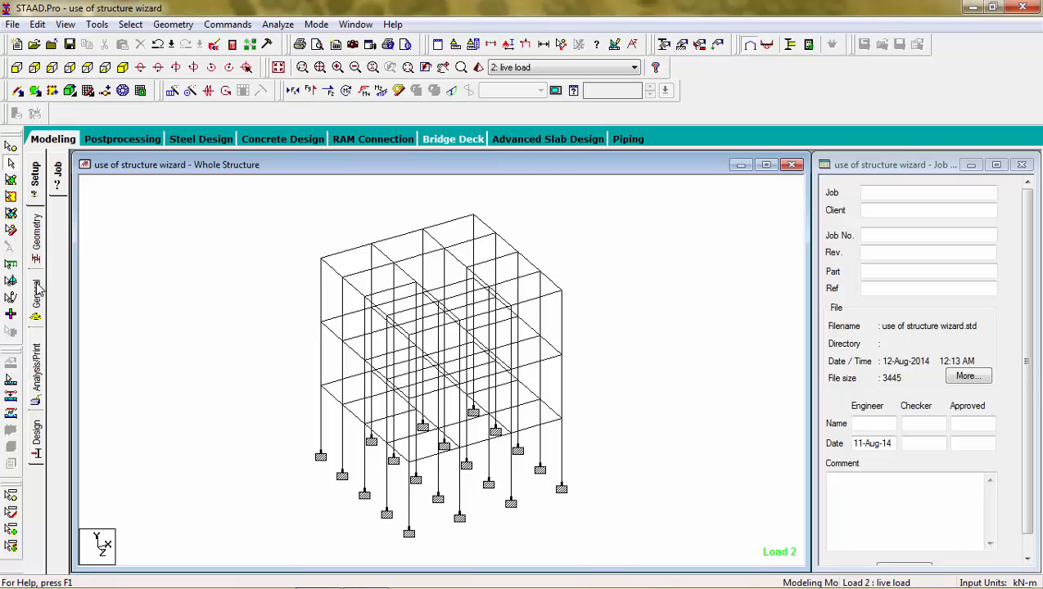
Start a new load combination with default factor 1.5 containing dead load and live load.
{"action": "left_click", "coordinate": [36, 291]}
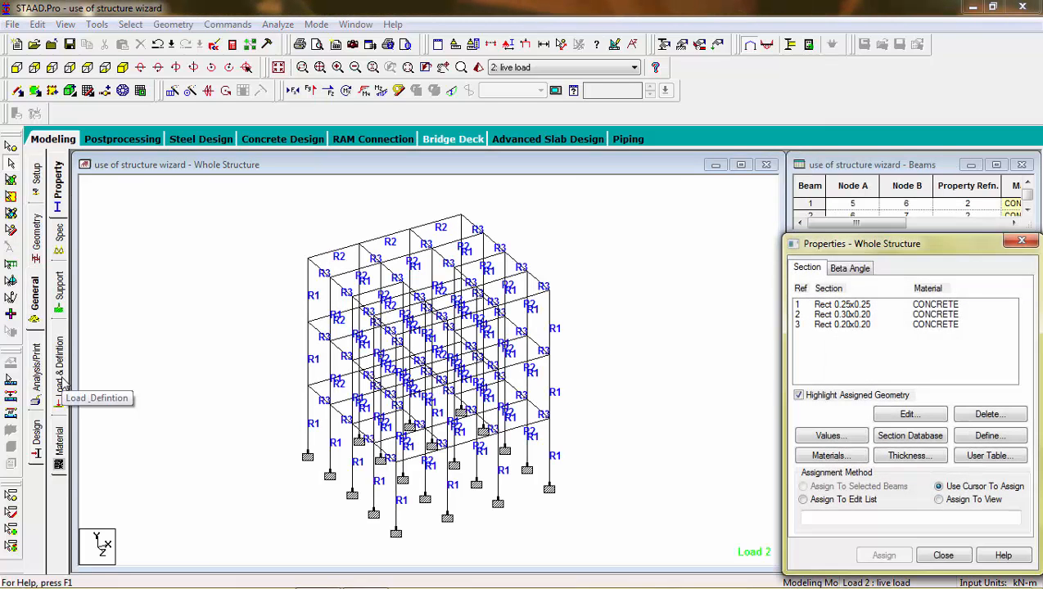
{"action": "left_click", "coordinate": [62, 379]}
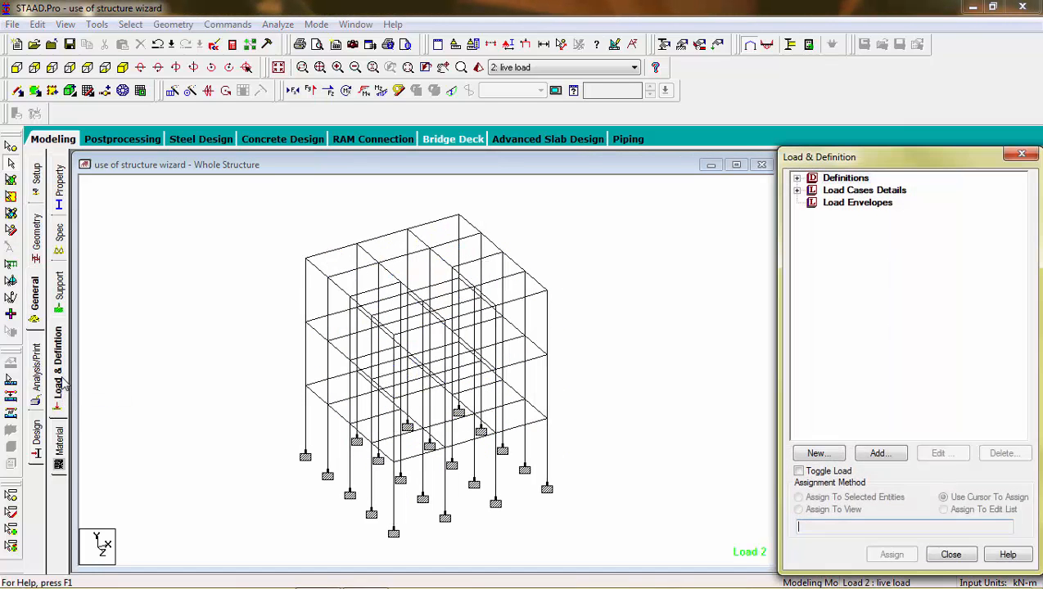
{"action": "left_click", "coordinate": [798, 190]}
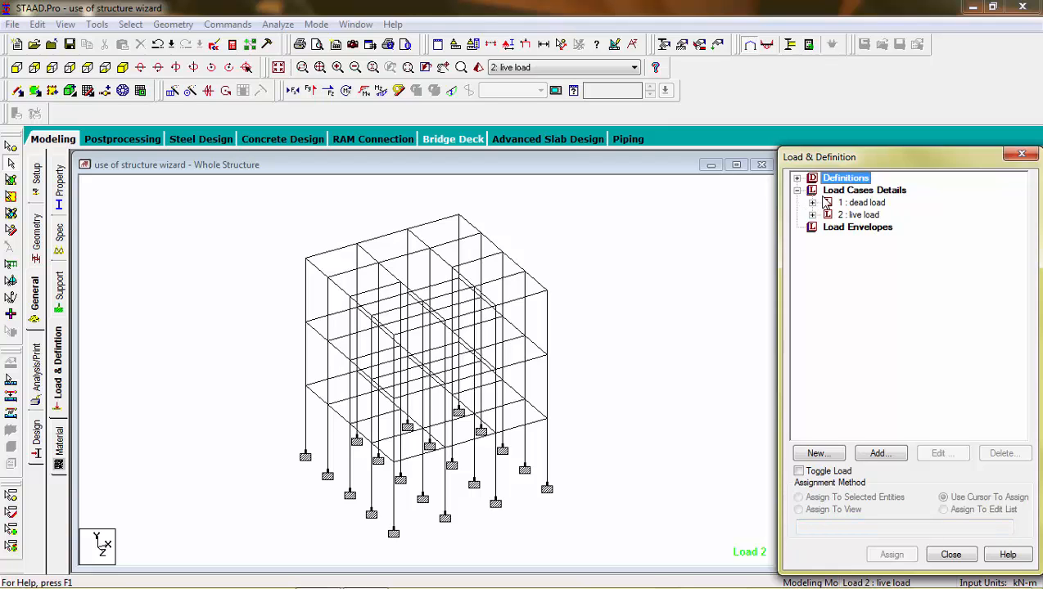
{"action": "left_click", "coordinate": [831, 193]}
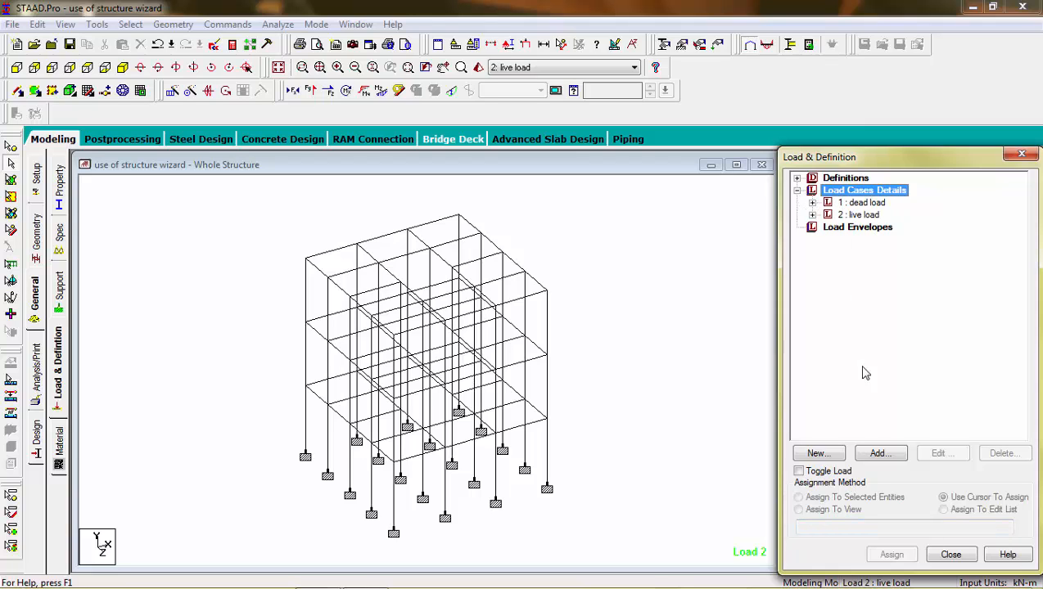
{"action": "left_click", "coordinate": [879, 460]}
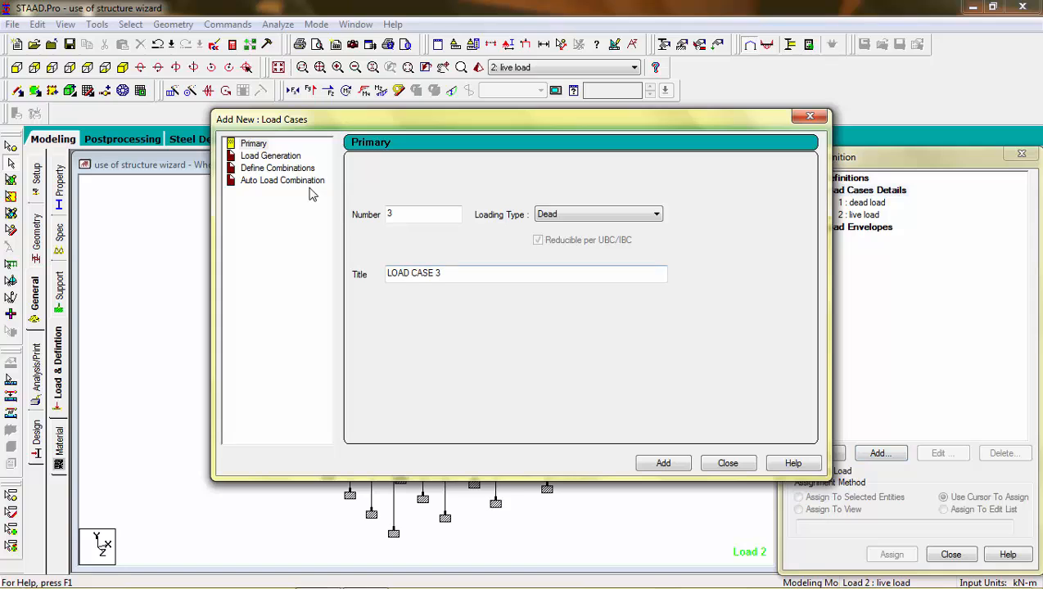
{"action": "left_click", "coordinate": [296, 169]}
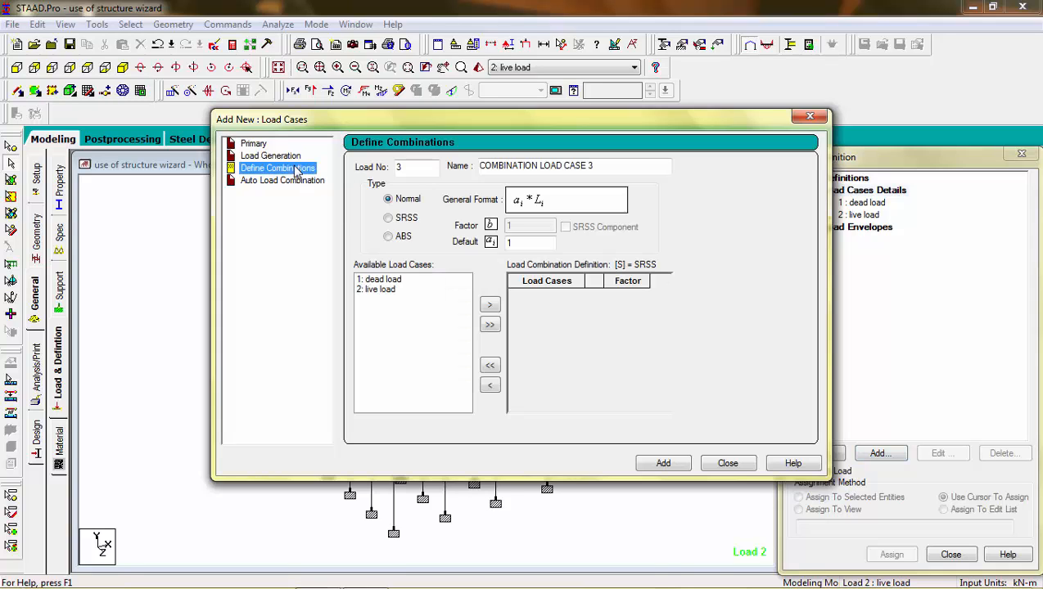
{"action": "left_click", "coordinate": [519, 242]}
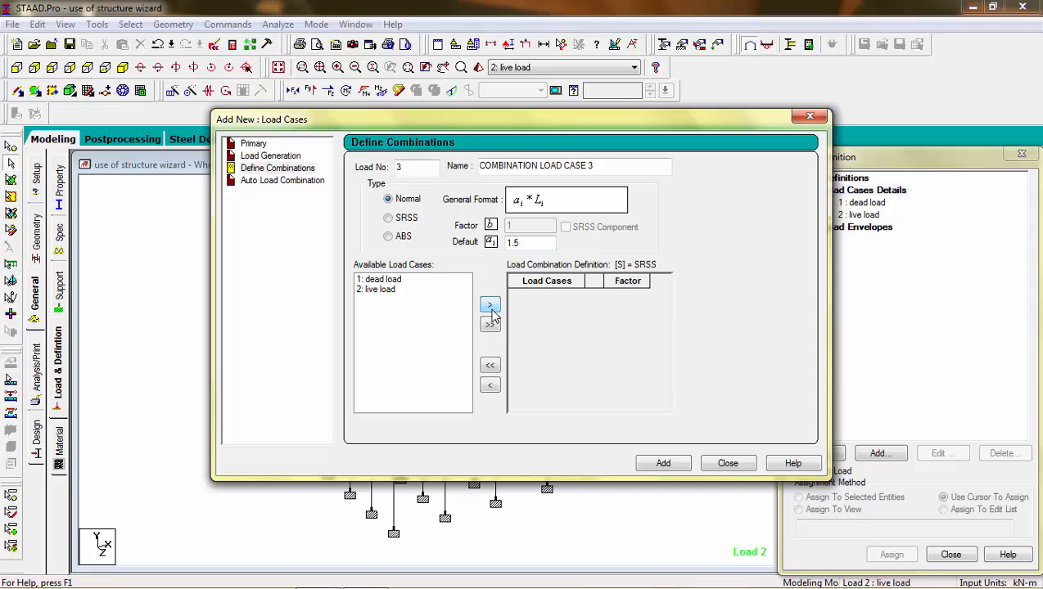
{"action": "left_click", "coordinate": [392, 279]}
{"action": "left_click", "coordinate": [487, 305]}
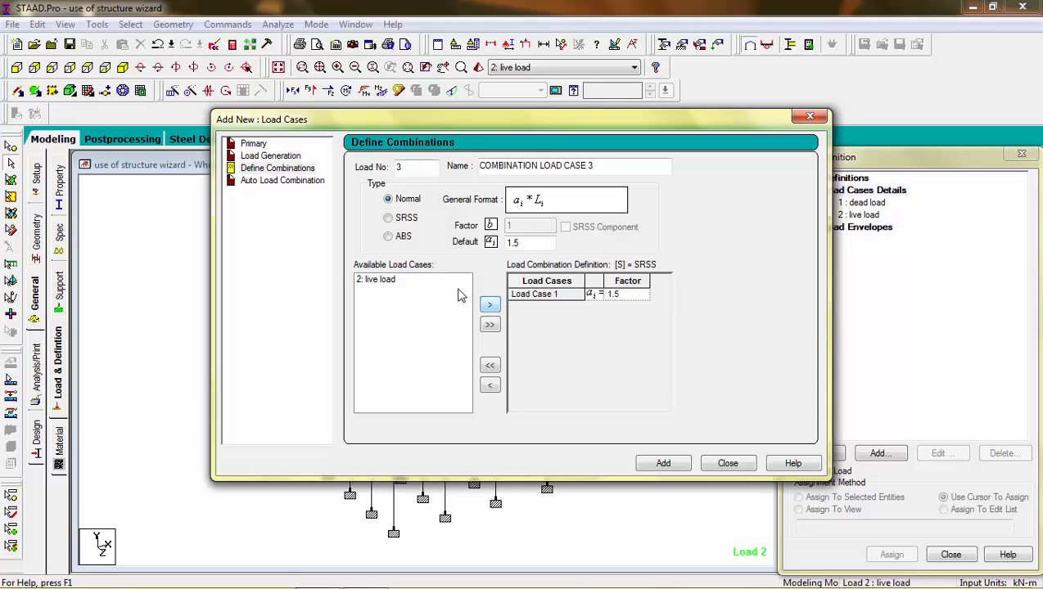
{"action": "left_click", "coordinate": [405, 280]}
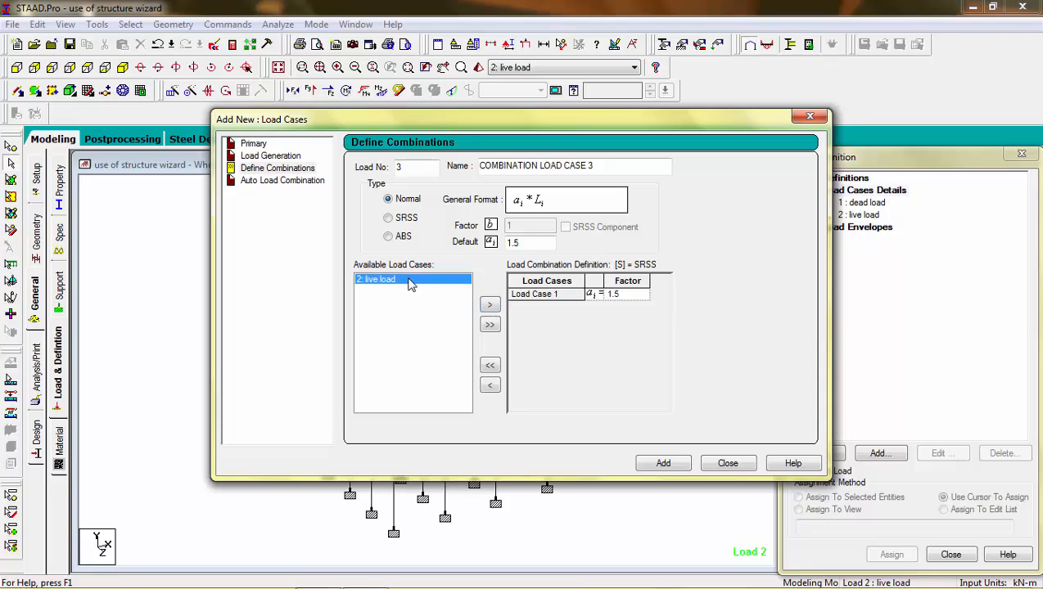
{"action": "left_click", "coordinate": [489, 306]}
Name the combination '1.5(D.L + L.L)' and add it as load case 3.
{"action": "left_click_drag", "start_coordinate": [593, 167], "coordinate": [407, 180]}
{"action": "type", "text": "("}
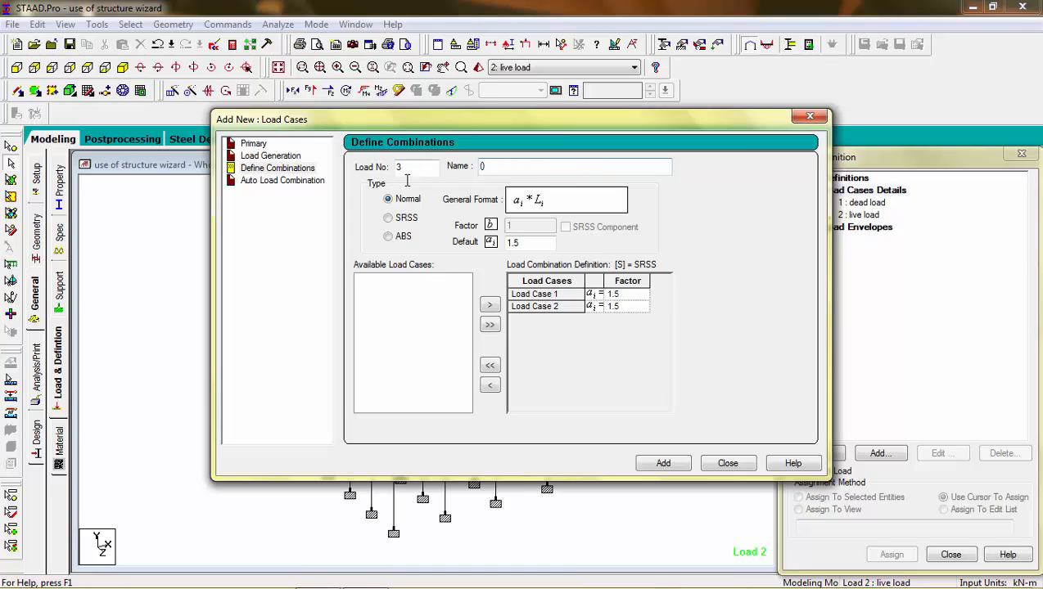
{"action": "type", "text": "1.5"}
{"action": "key", "text": "Right"}
{"action": "type", "text": "D.L + L.L"}
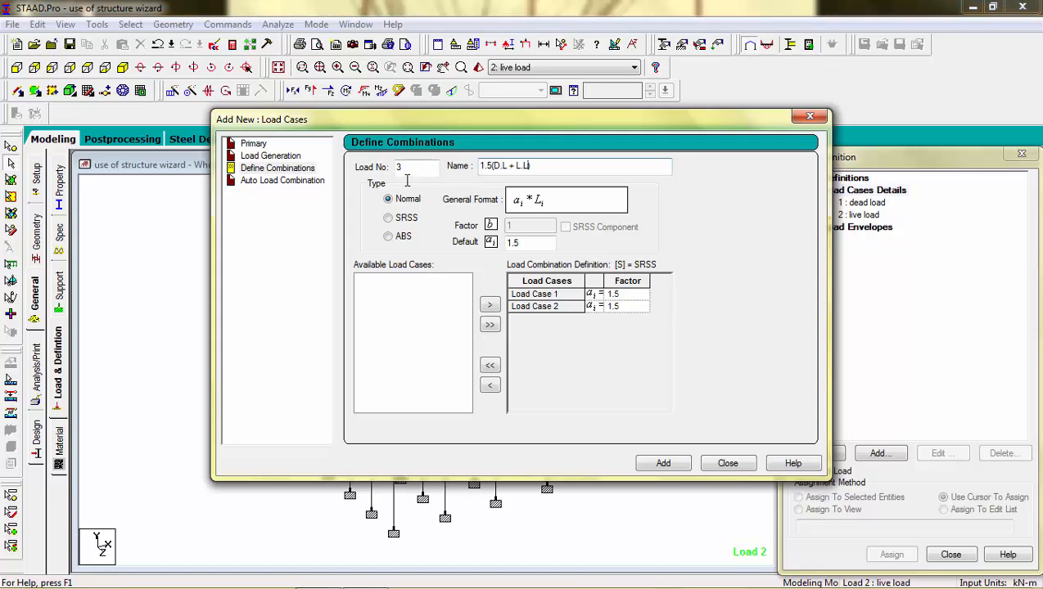
{"action": "left_click", "coordinate": [663, 464]}
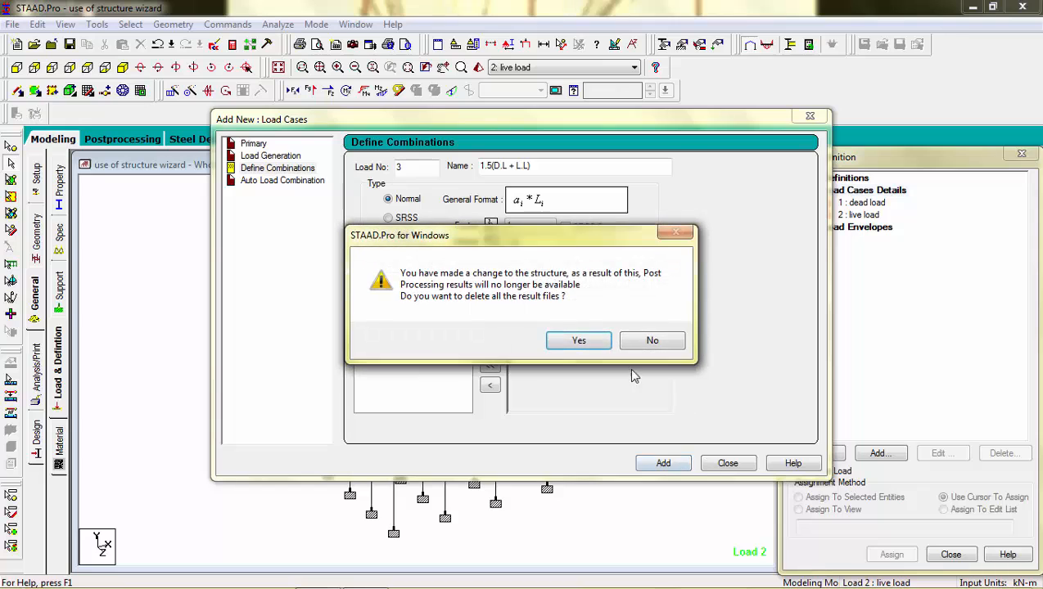
{"action": "left_click", "coordinate": [593, 343]}
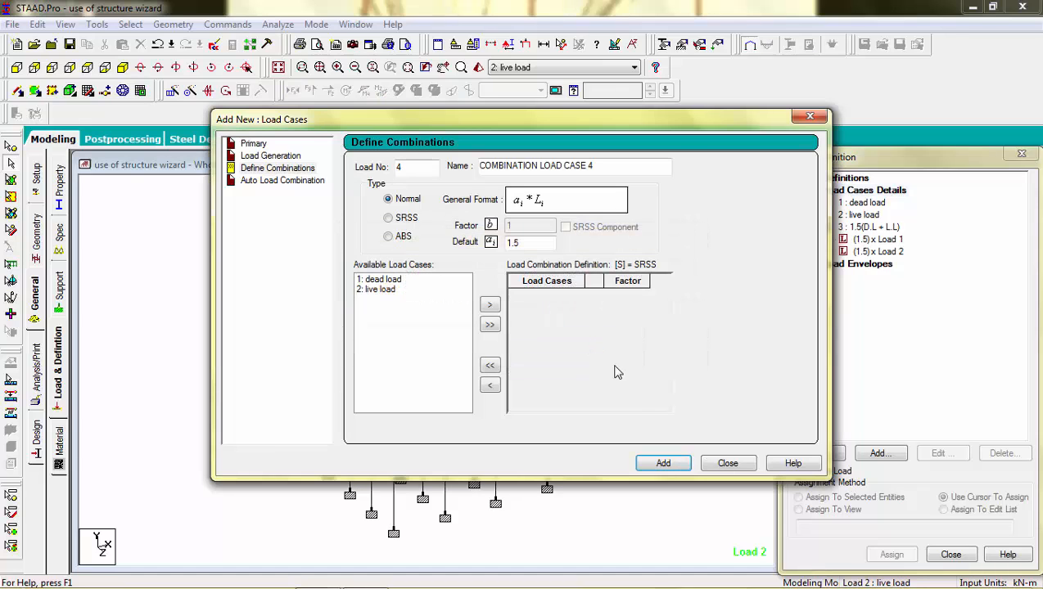
Generate an Indian Code auto combination, discarding the 1.5 and 0.9 rows to keep 1.2 dead + 1.2 live.
{"action": "left_click", "coordinate": [292, 181]}
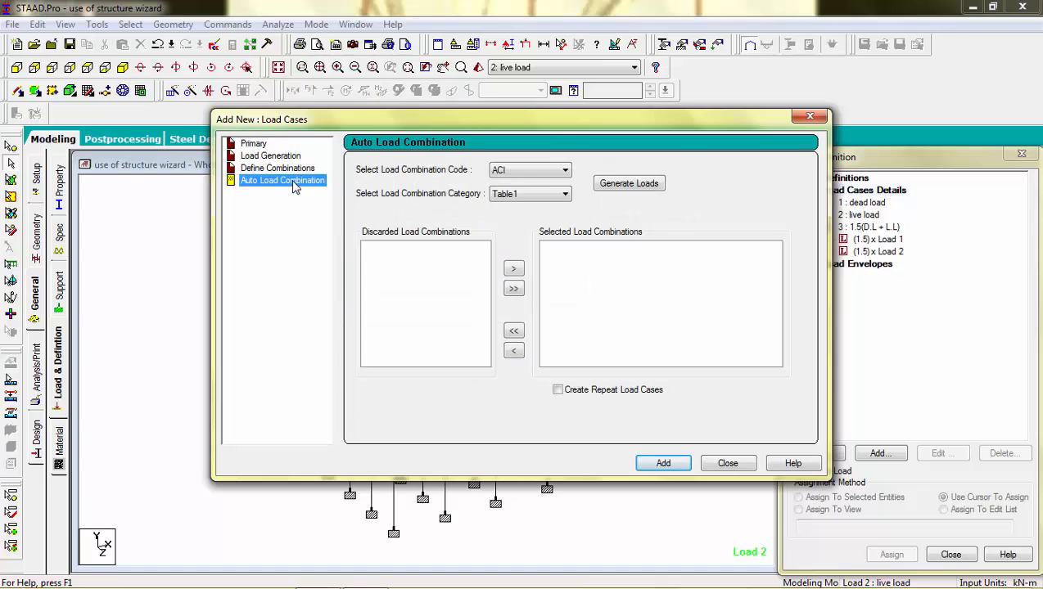
{"action": "left_click", "coordinate": [509, 171]}
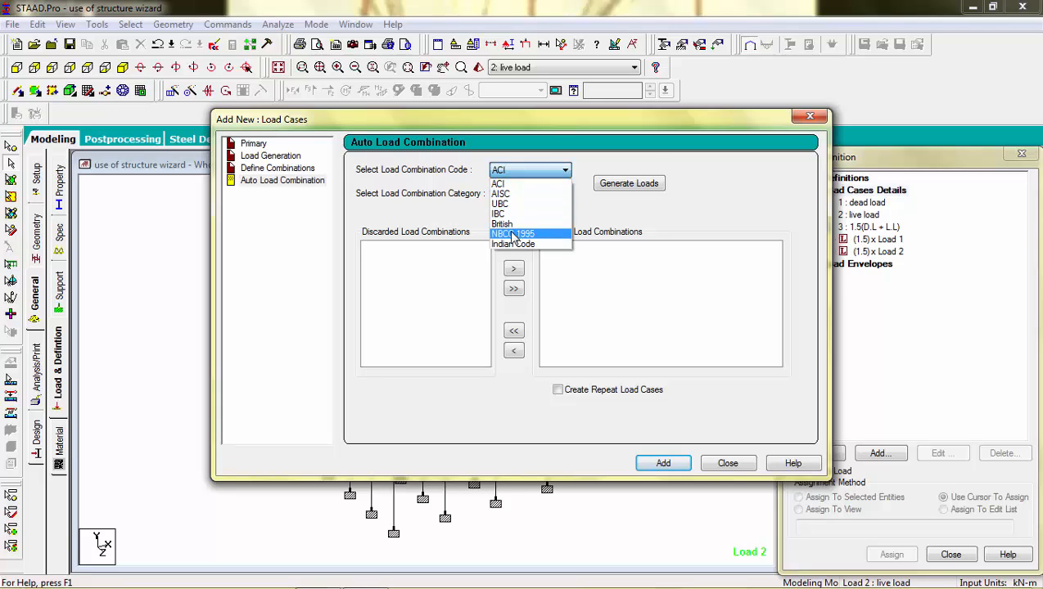
{"action": "left_click", "coordinate": [513, 244]}
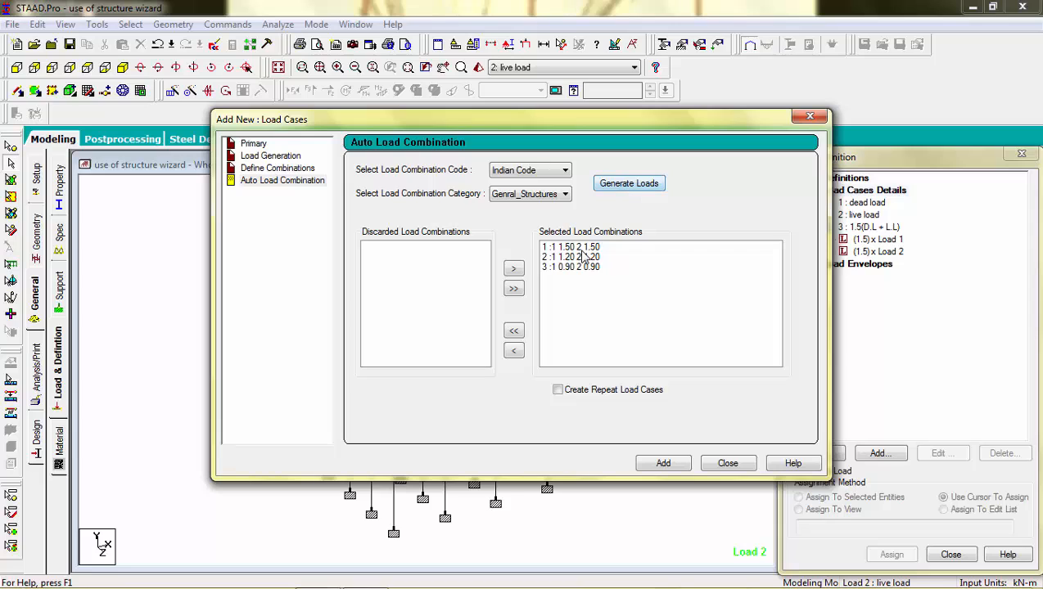
{"action": "left_click", "coordinate": [582, 257]}
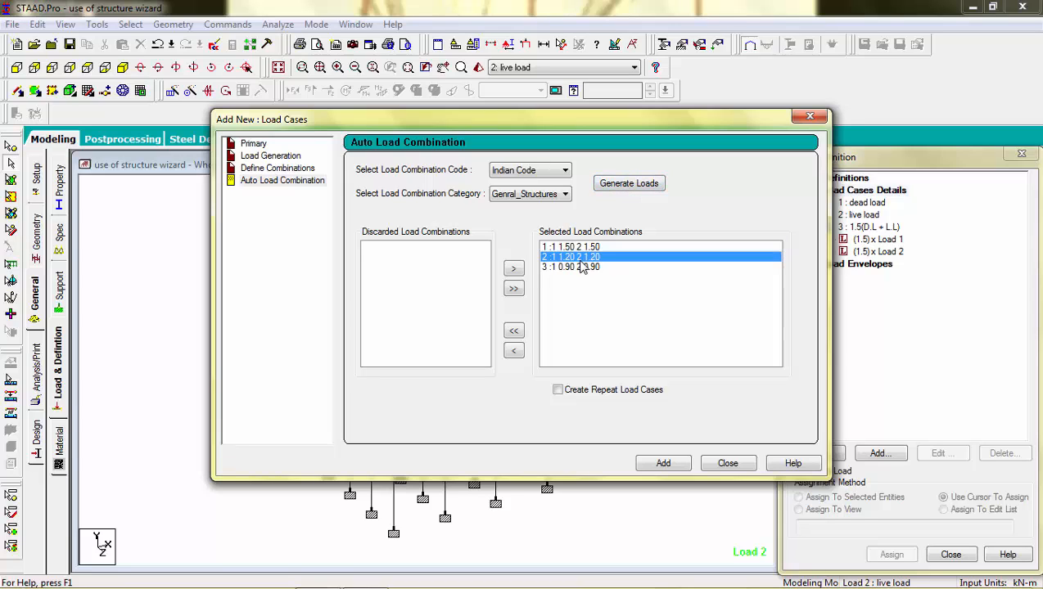
{"action": "left_click", "coordinate": [581, 267]}
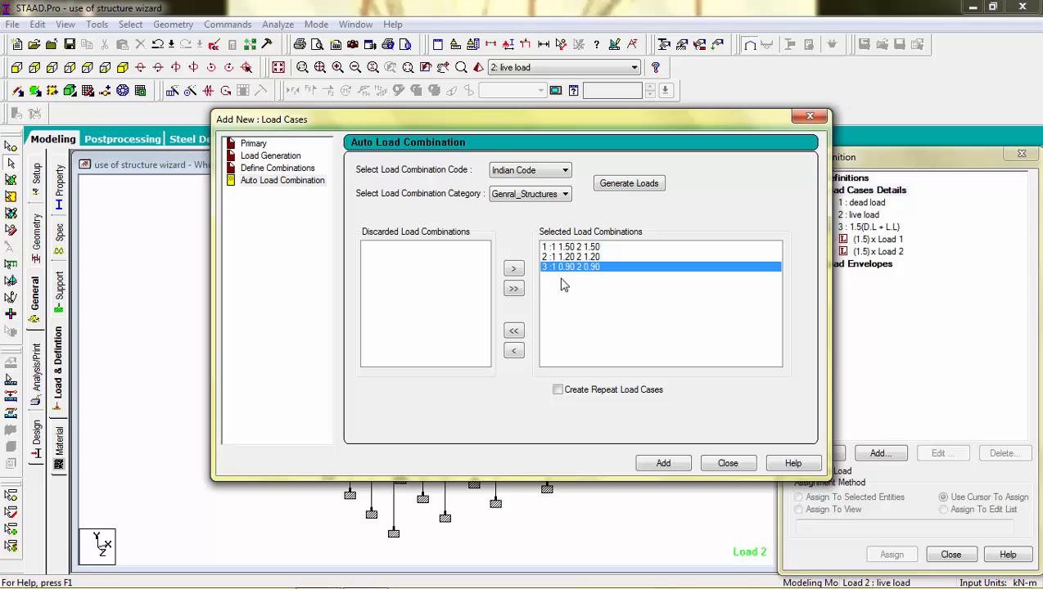
{"action": "left_click", "coordinate": [572, 249]}
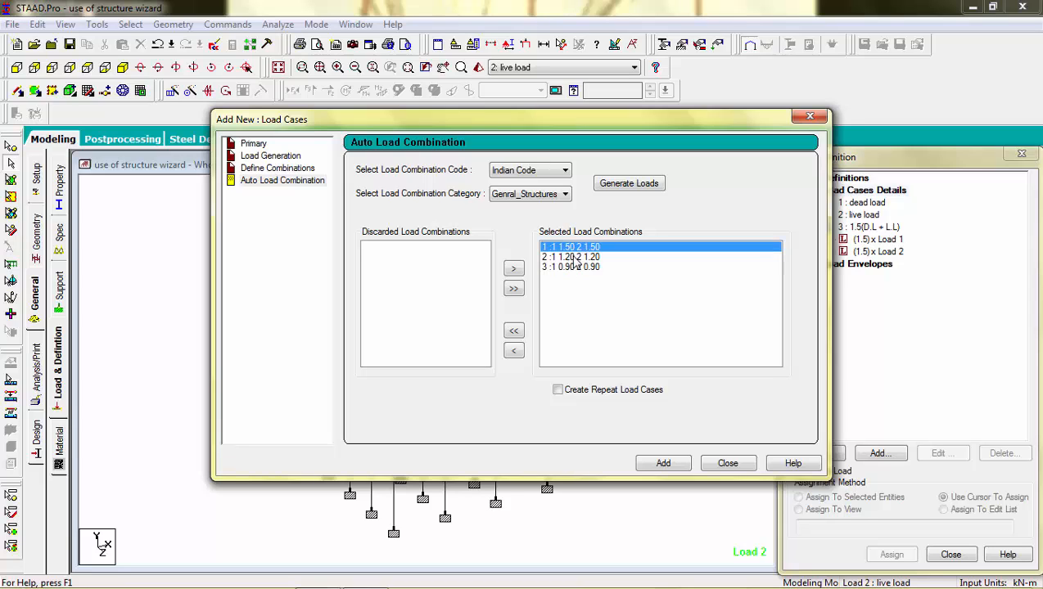
{"action": "left_click", "coordinate": [513, 350]}
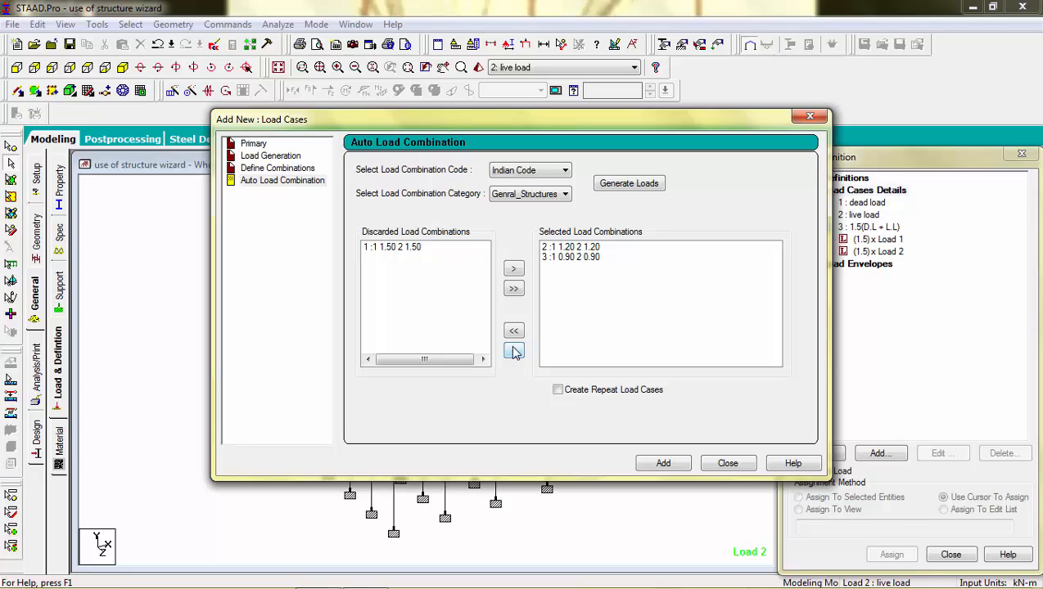
{"action": "left_click", "coordinate": [573, 257]}
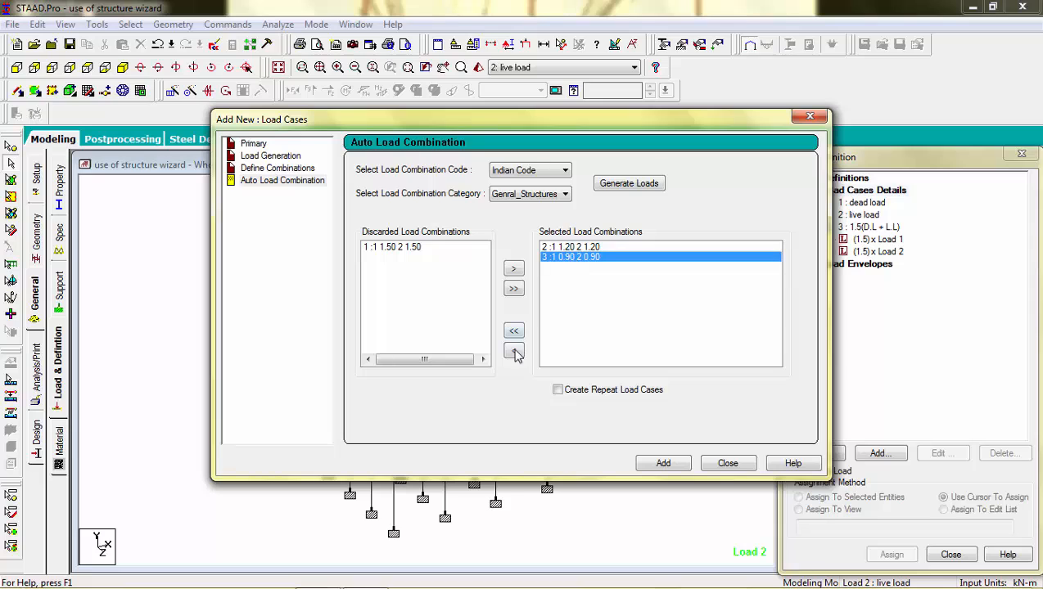
{"action": "left_click", "coordinate": [514, 352]}
{"action": "left_click", "coordinate": [598, 247]}
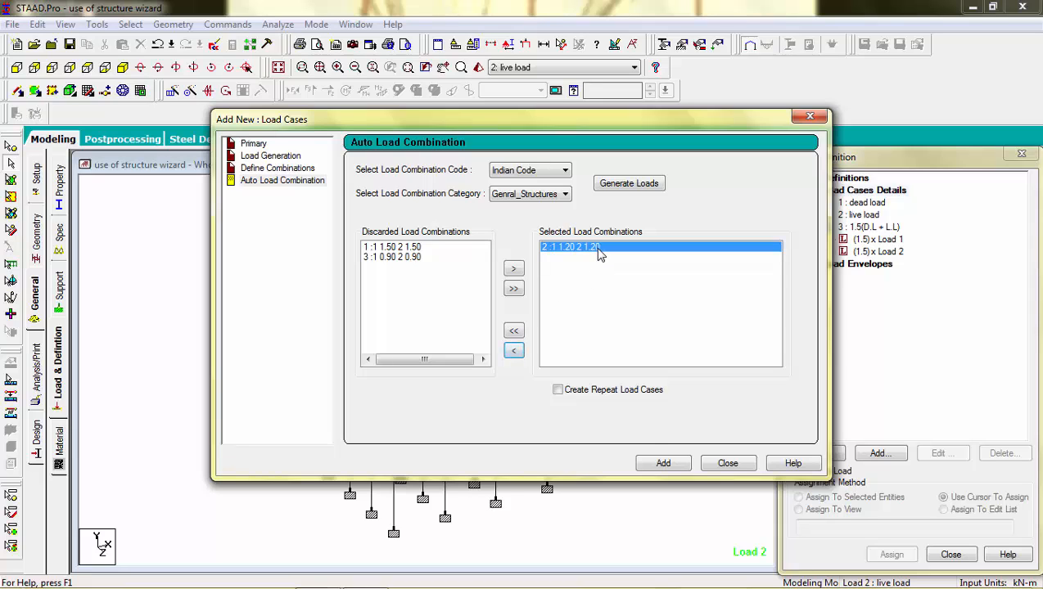
{"action": "left_click", "coordinate": [663, 463]}
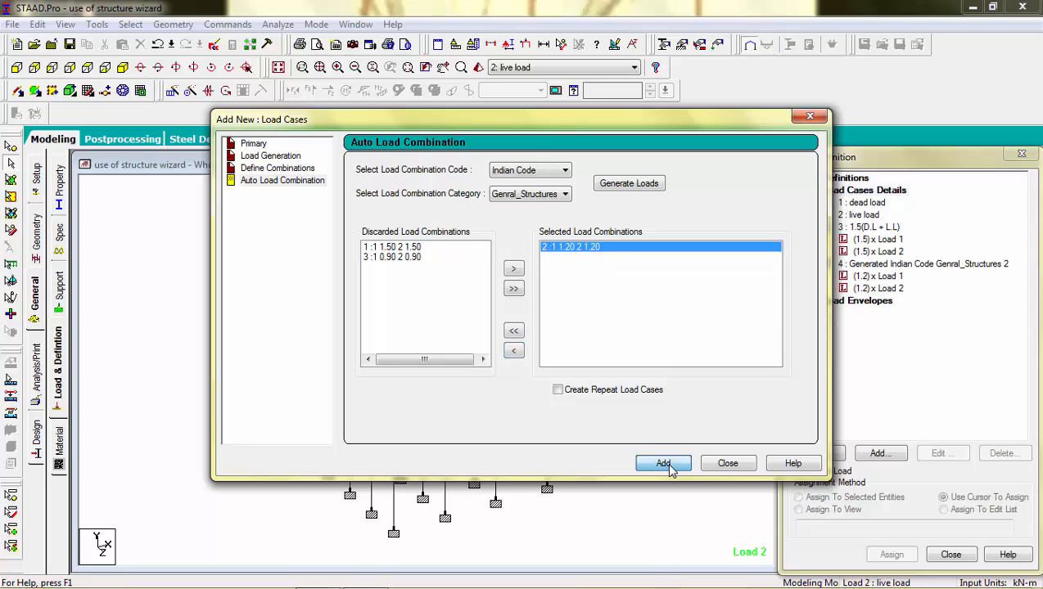
{"action": "left_click", "coordinate": [728, 464]}
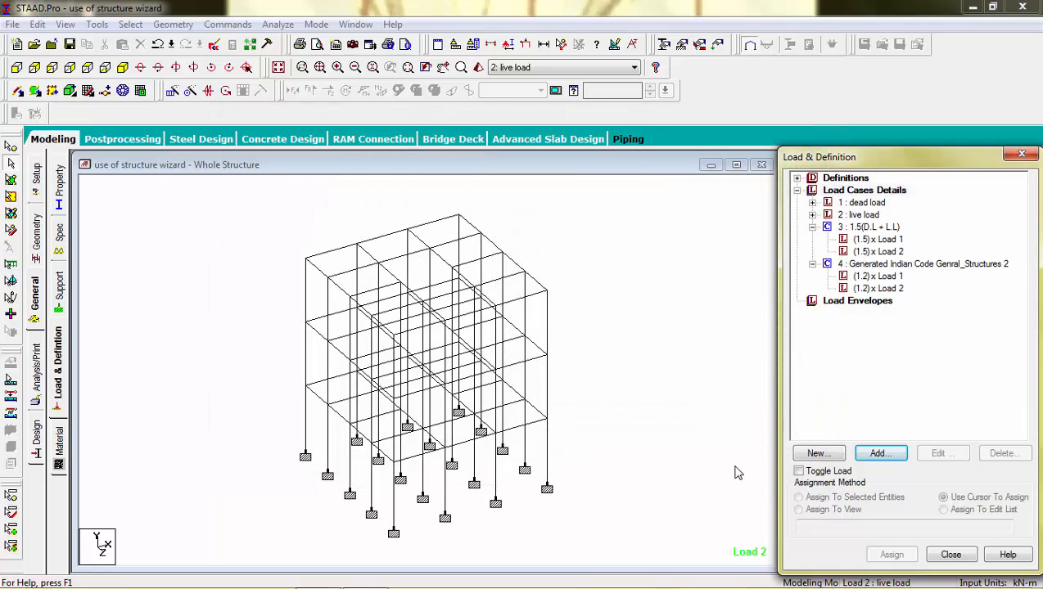
Save and run the analysis, go to post-processing, and show results for all four load cases.
{"action": "left_click", "coordinate": [278, 25]}
{"action": "left_click", "coordinate": [287, 40]}
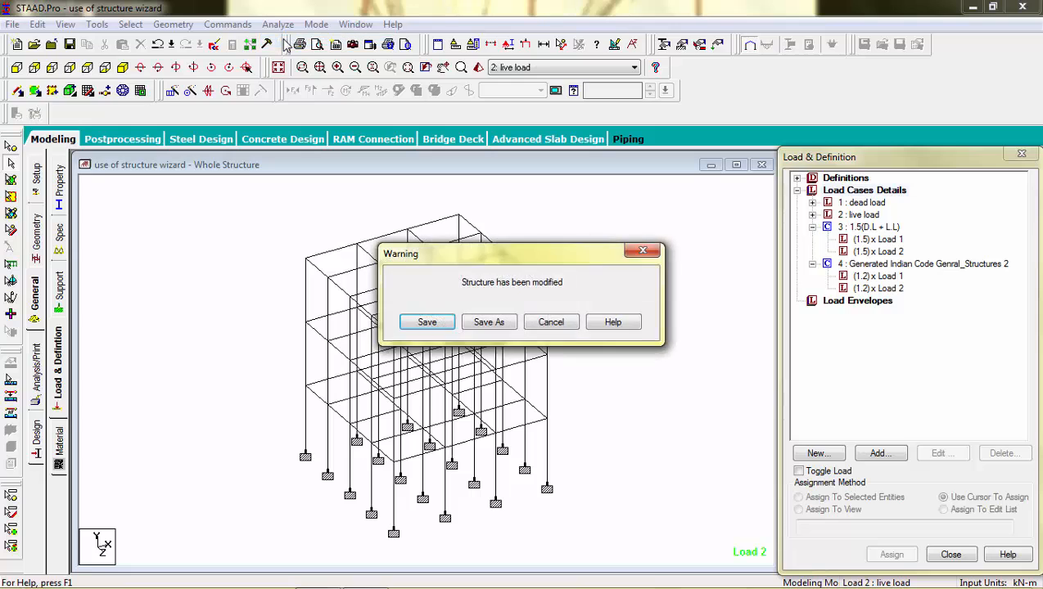
{"action": "key", "text": "Return"}
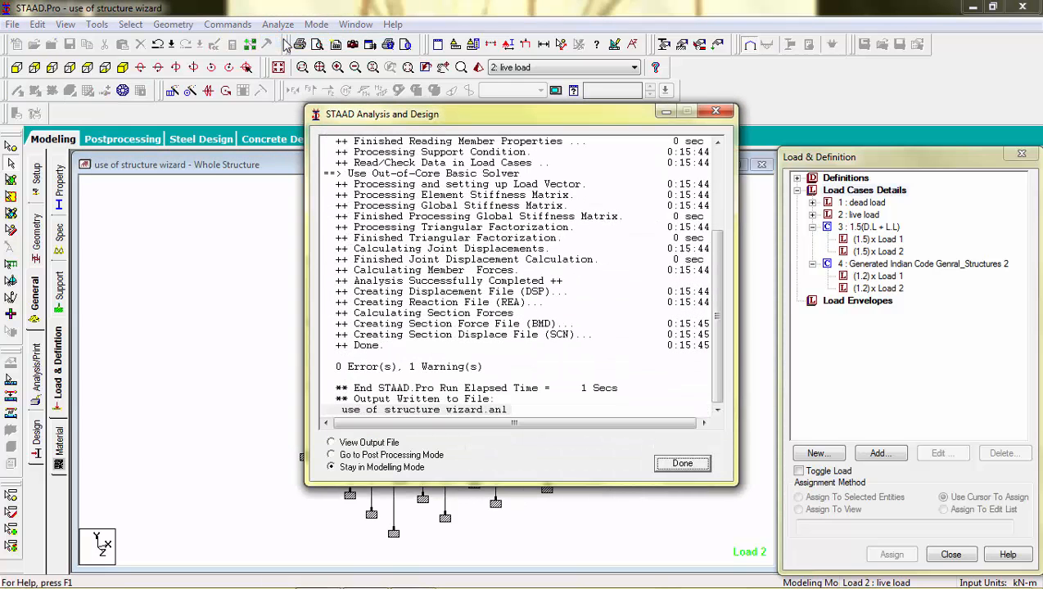
{"action": "left_click", "coordinate": [391, 455]}
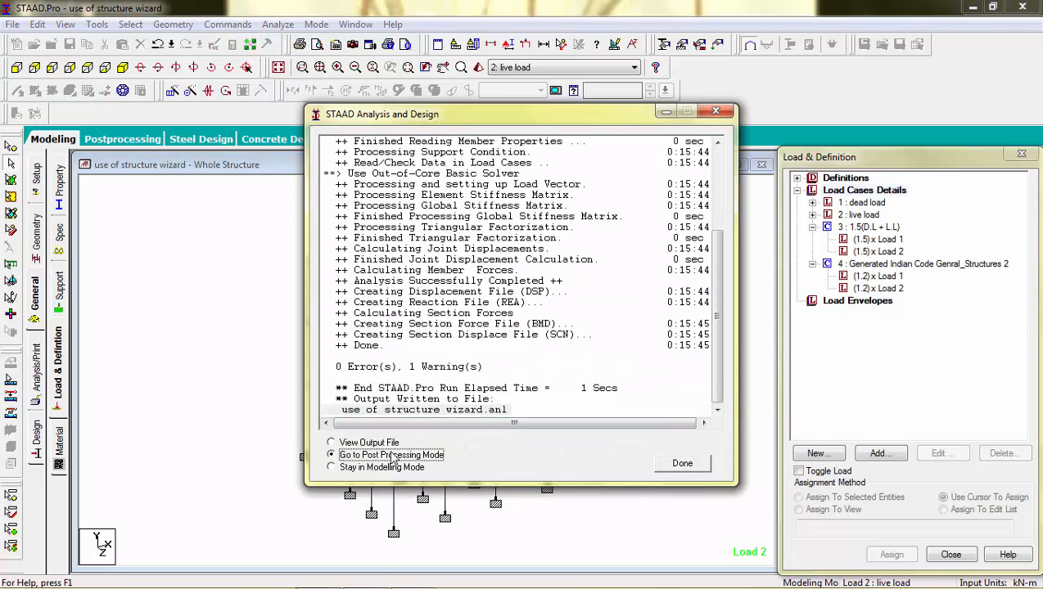
{"action": "left_click", "coordinate": [681, 463]}
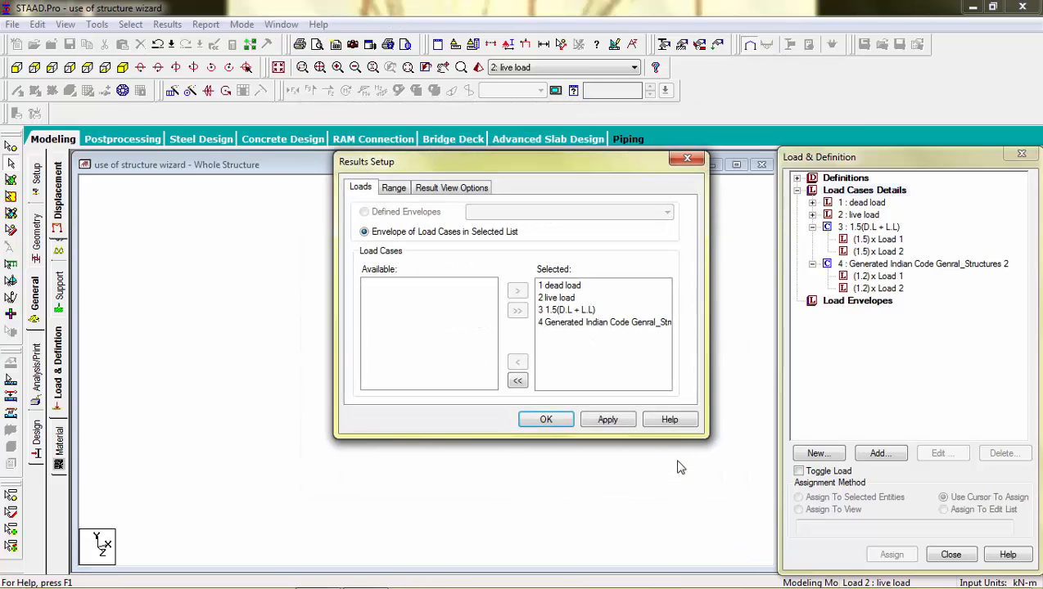
{"action": "left_click", "coordinate": [548, 422]}
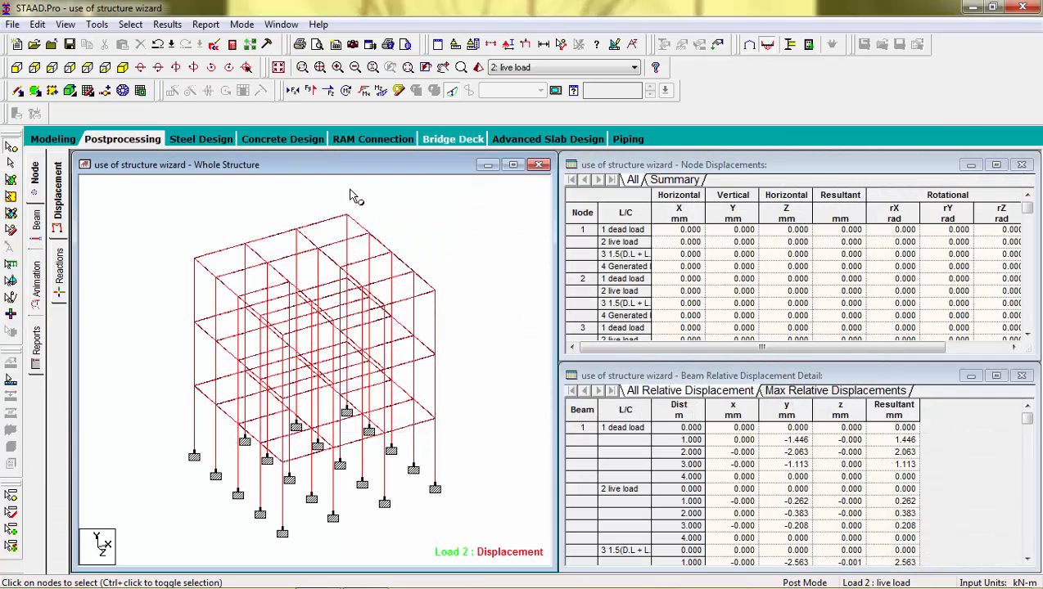
Show the Bending Z beam-force diagram and select the support columns in front elevation to list beam 94.
{"action": "left_click", "coordinate": [381, 91]}
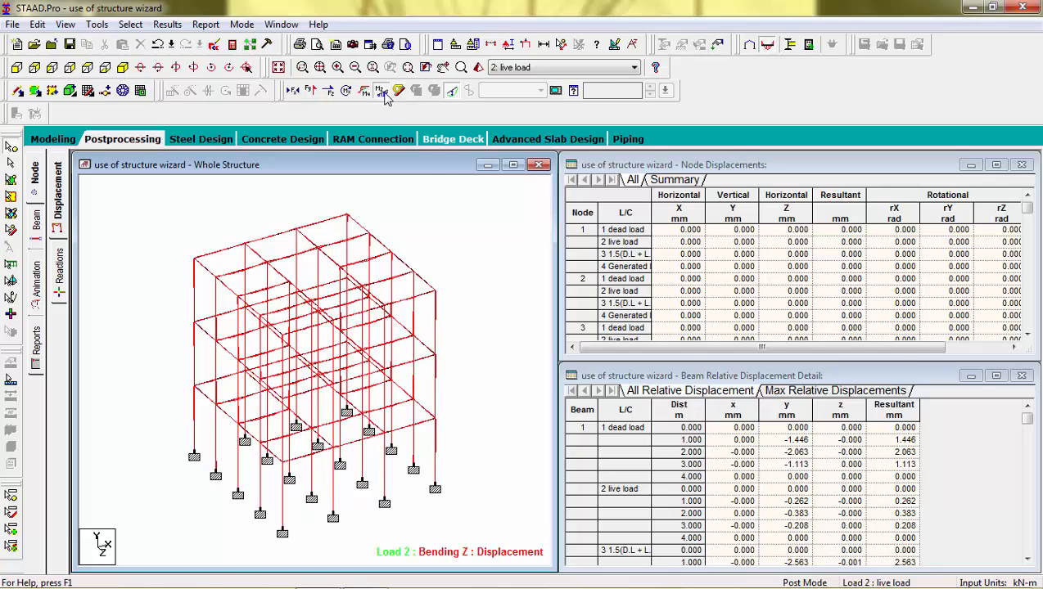
{"action": "left_click", "coordinate": [37, 222]}
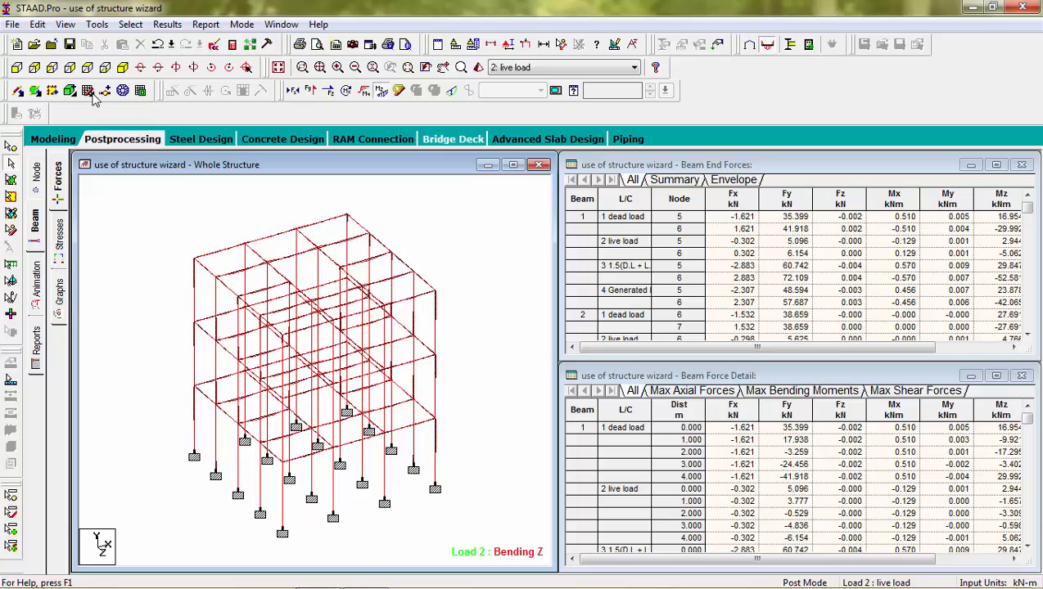
{"action": "left_click", "coordinate": [17, 68]}
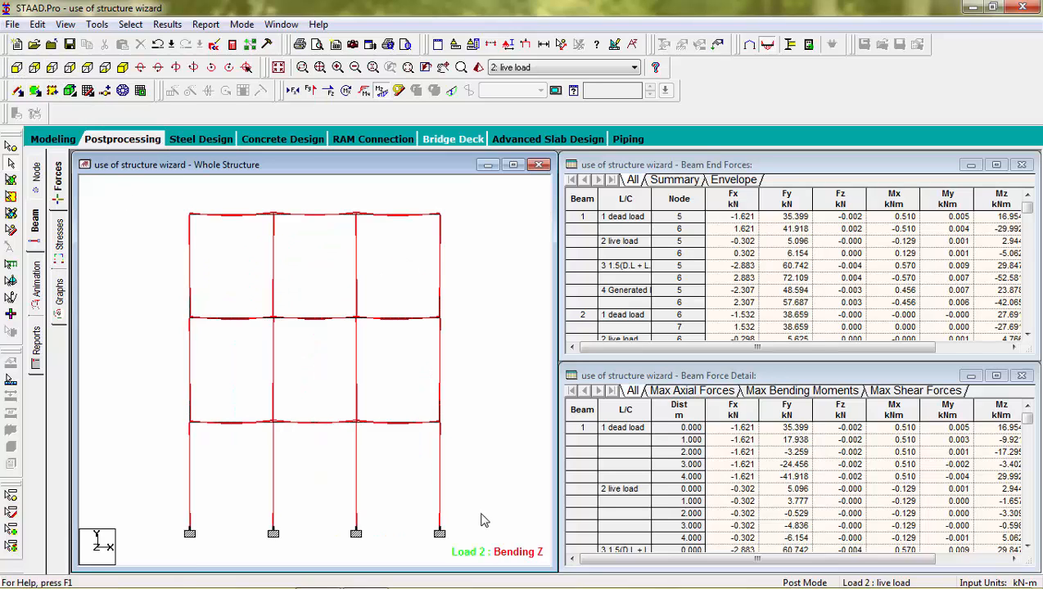
{"action": "left_click_drag", "start_coordinate": [476, 513], "coordinate": [172, 545]}
{"action": "left_click_drag", "start_coordinate": [471, 516], "coordinate": [175, 545]}
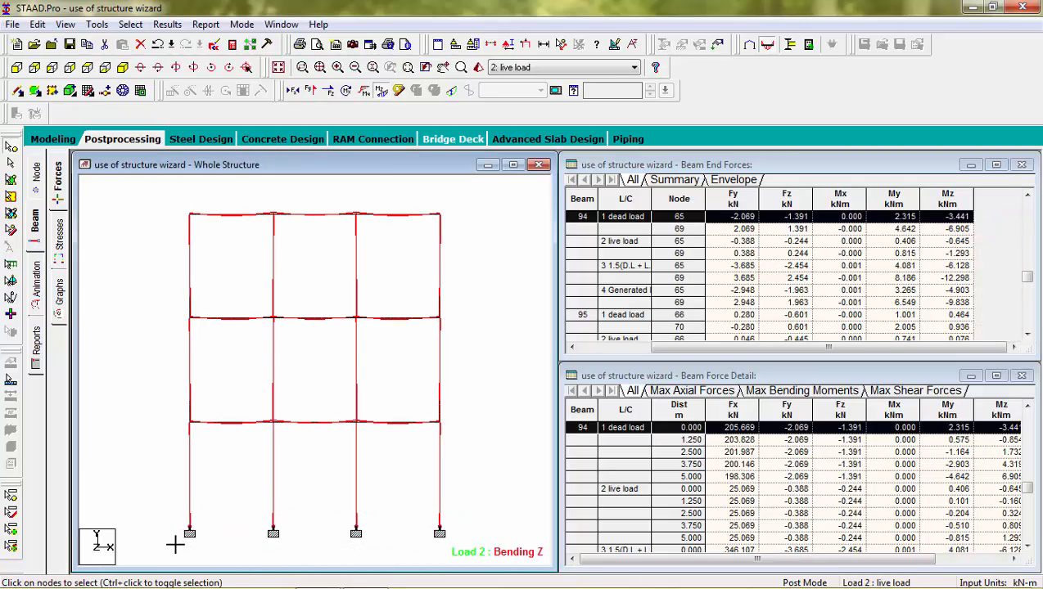
{"action": "left_click", "coordinate": [167, 24]}
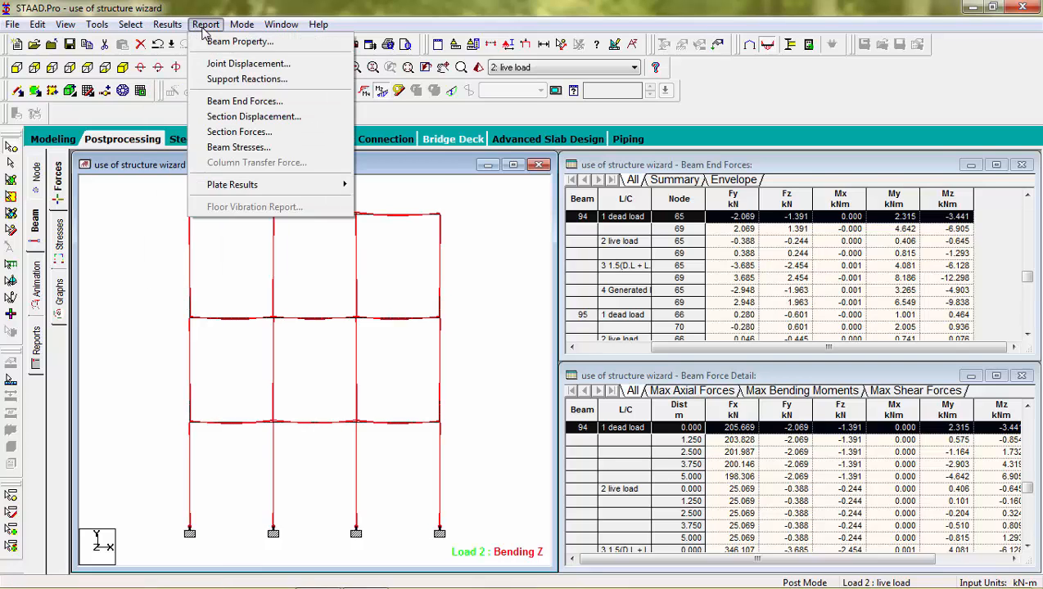
{"action": "left_click", "coordinate": [218, 82]}
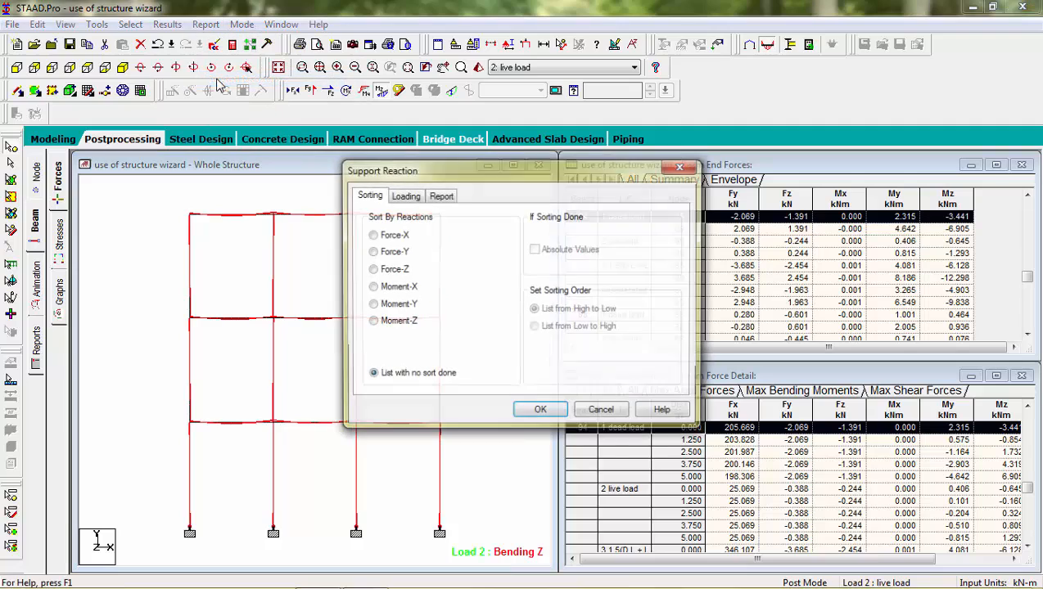
{"action": "left_click", "coordinate": [371, 253]}
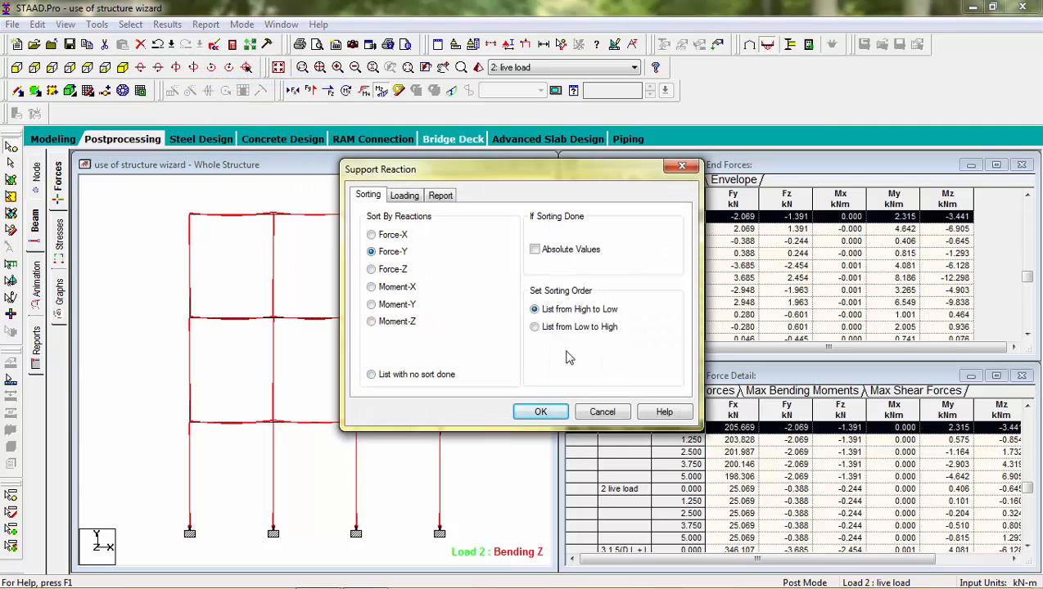
{"action": "left_click", "coordinate": [535, 250]}
{"action": "left_click", "coordinate": [540, 412]}
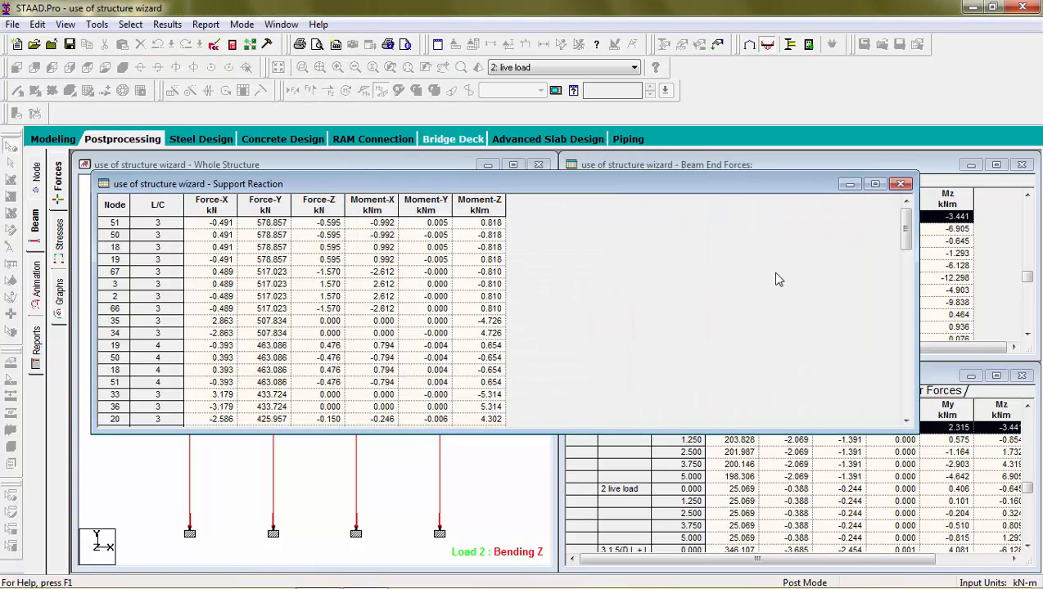
{"action": "left_click_drag", "start_coordinate": [907, 231], "coordinate": [908, 382]}
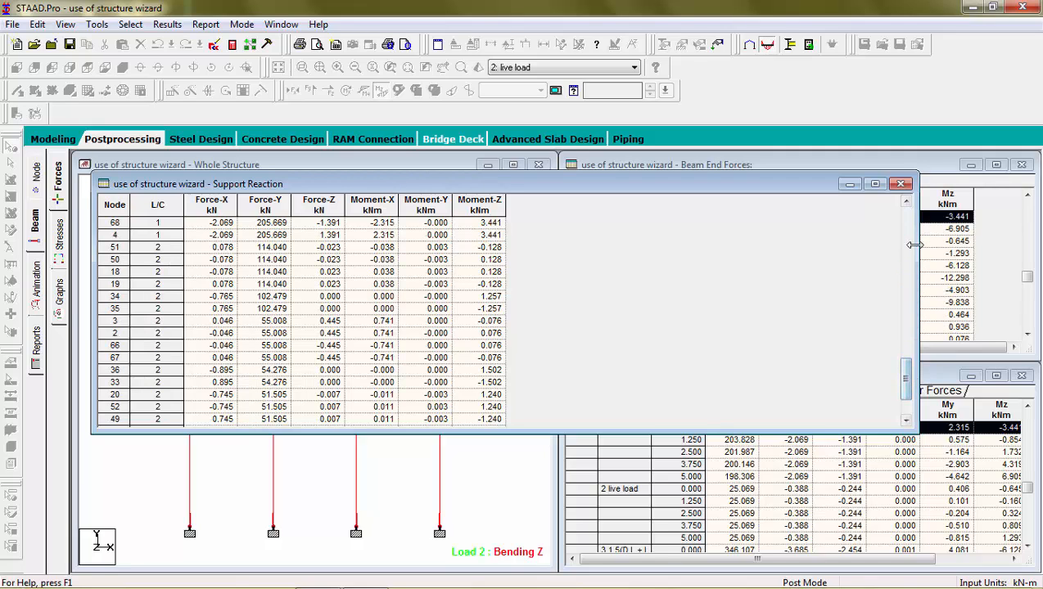
{"action": "left_click", "coordinate": [900, 184]}
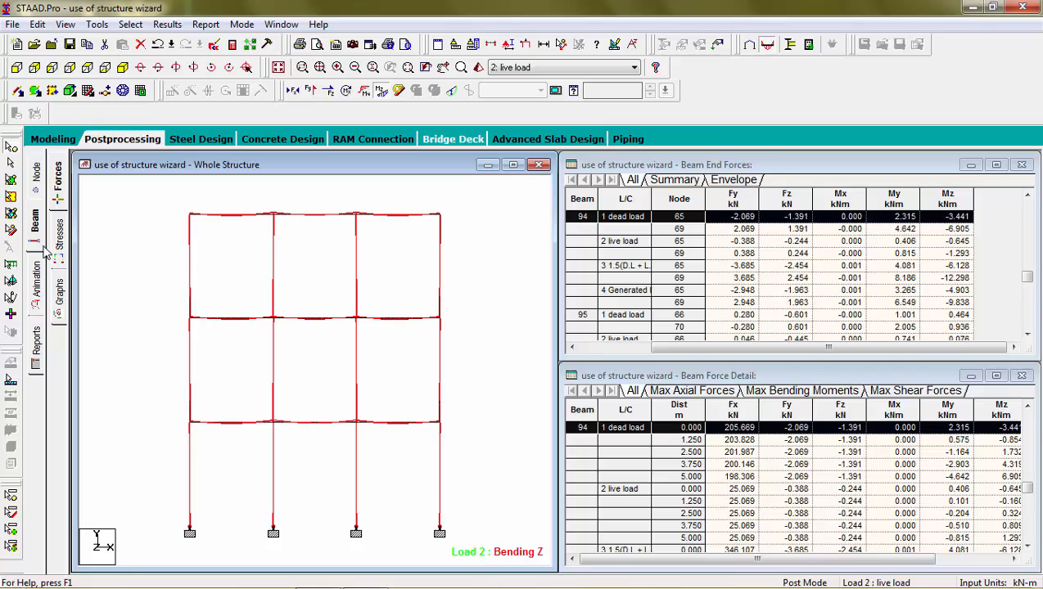
Dismiss the animation settings and bring up Report Setup on the Reports page.
{"action": "left_click", "coordinate": [40, 285]}
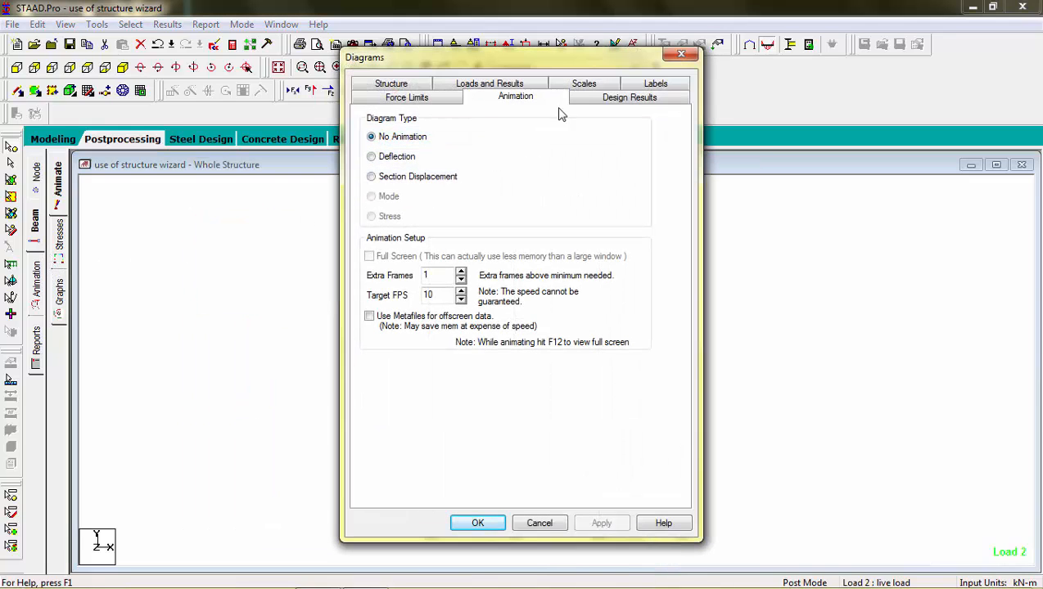
{"action": "left_click", "coordinate": [680, 54]}
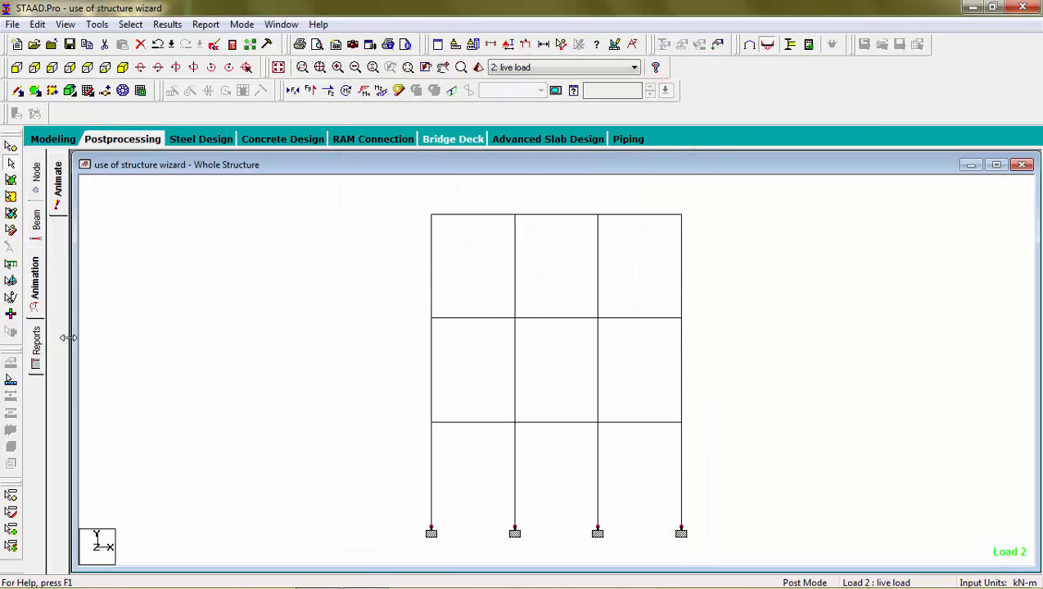
{"action": "left_click", "coordinate": [36, 352]}
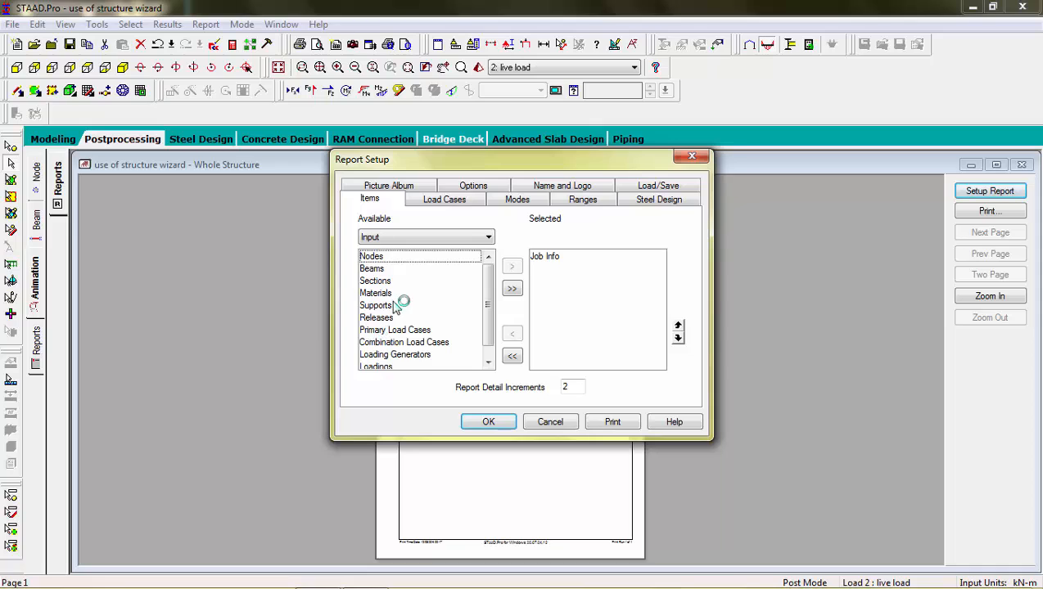
Add Nodes, Beams, Sections and the remaining input items to the report's selected list.
{"action": "left_click", "coordinate": [454, 257]}
{"action": "left_click", "coordinate": [512, 267]}
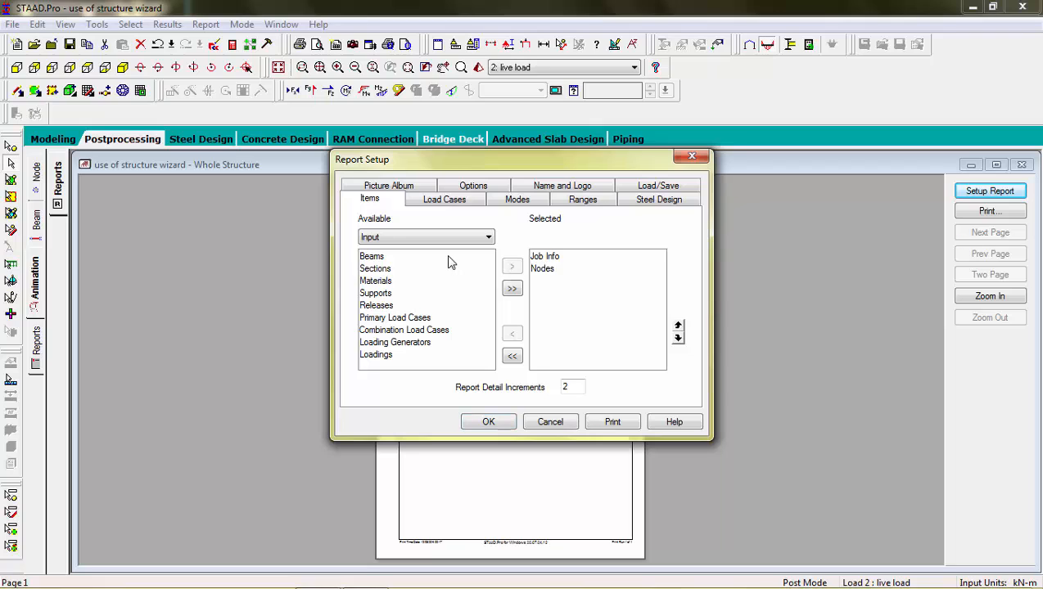
{"action": "left_click", "coordinate": [448, 258]}
{"action": "left_click", "coordinate": [512, 267]}
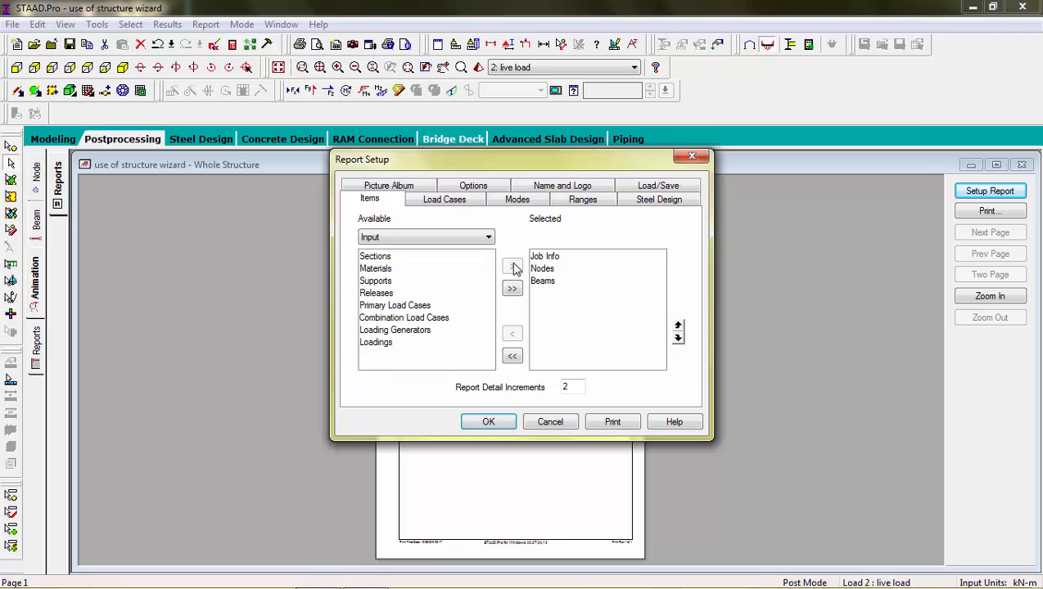
{"action": "left_click", "coordinate": [390, 258]}
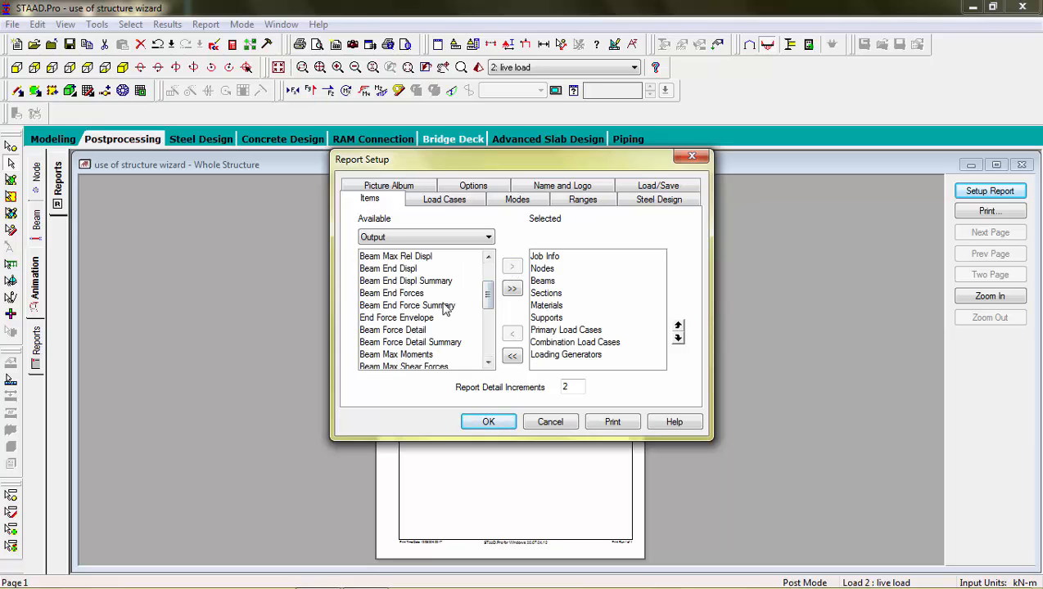
{"action": "left_click", "coordinate": [442, 306]}
Add Beam End Force Summary, Reaction Summary and Reaction Envelope, then preview the report.
{"action": "left_click", "coordinate": [511, 268]}
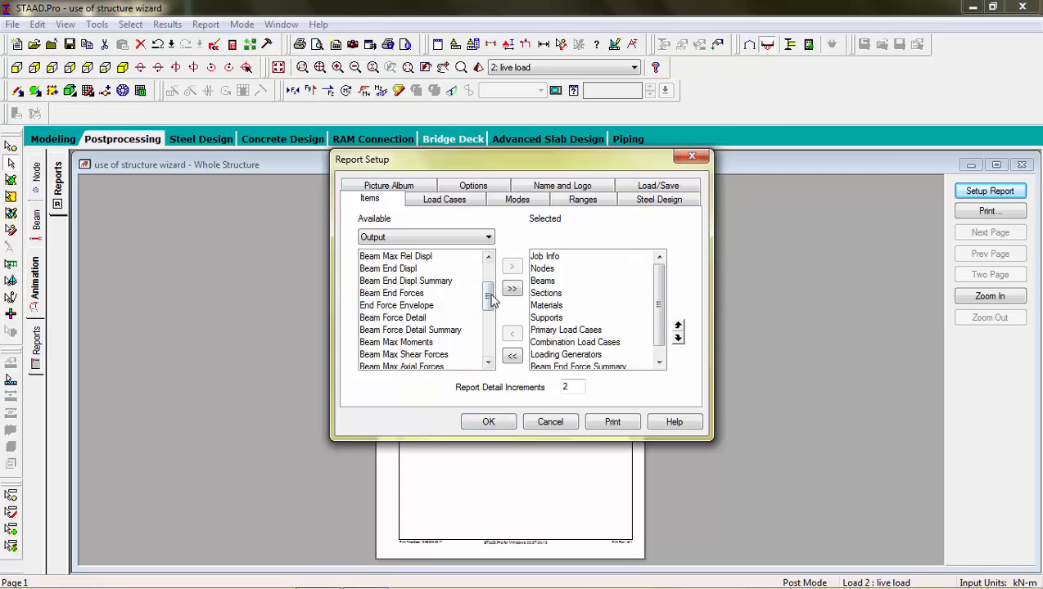
{"action": "left_click_drag", "start_coordinate": [488, 298], "coordinate": [488, 327]}
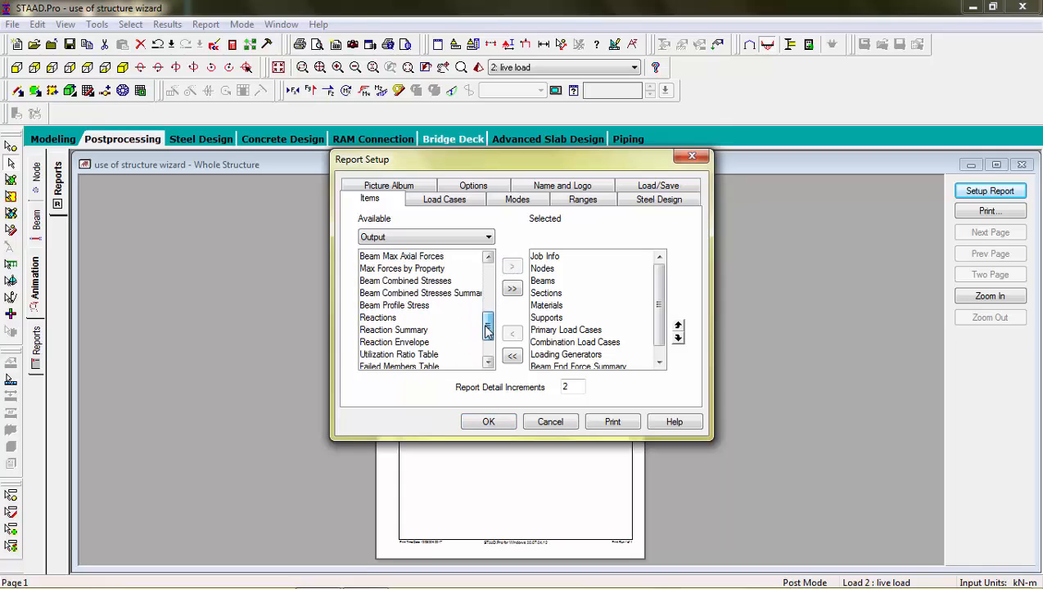
{"action": "left_click", "coordinate": [420, 342]}
{"action": "left_click", "coordinate": [420, 331]}
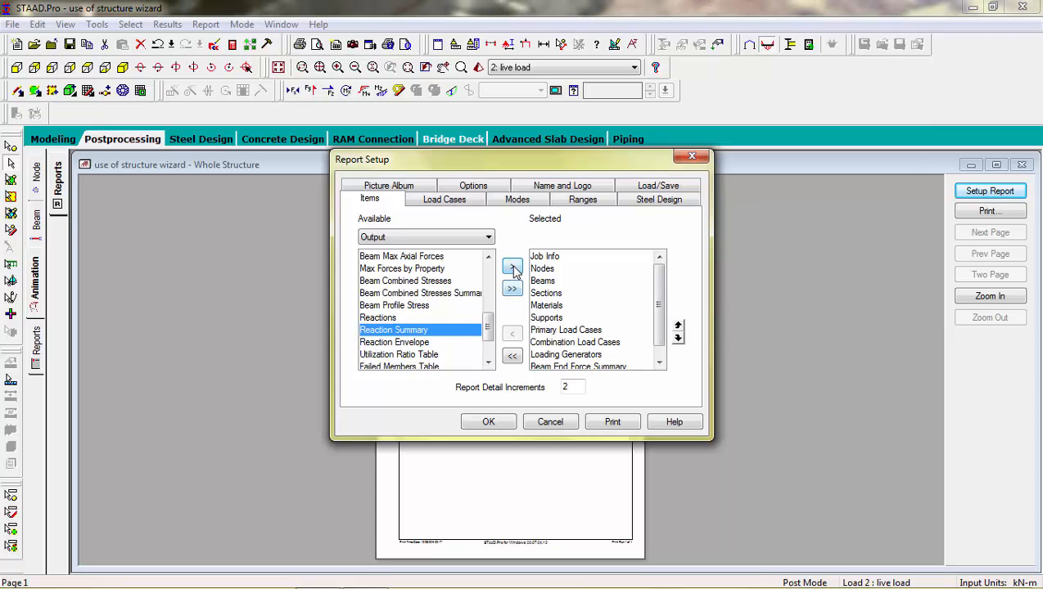
{"action": "left_click", "coordinate": [511, 267]}
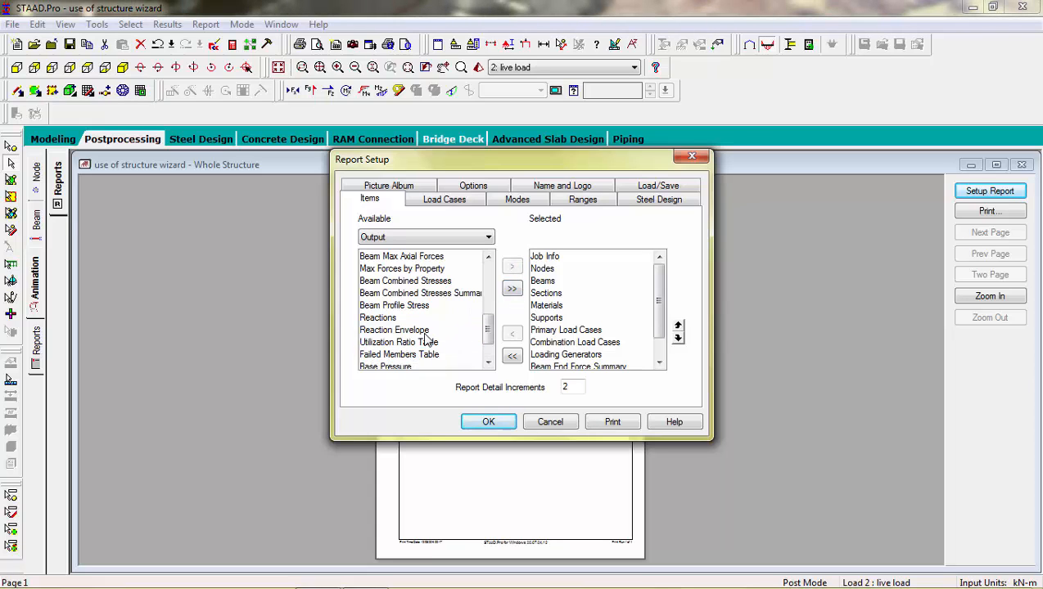
{"action": "left_click", "coordinate": [425, 331]}
{"action": "left_click", "coordinate": [512, 267]}
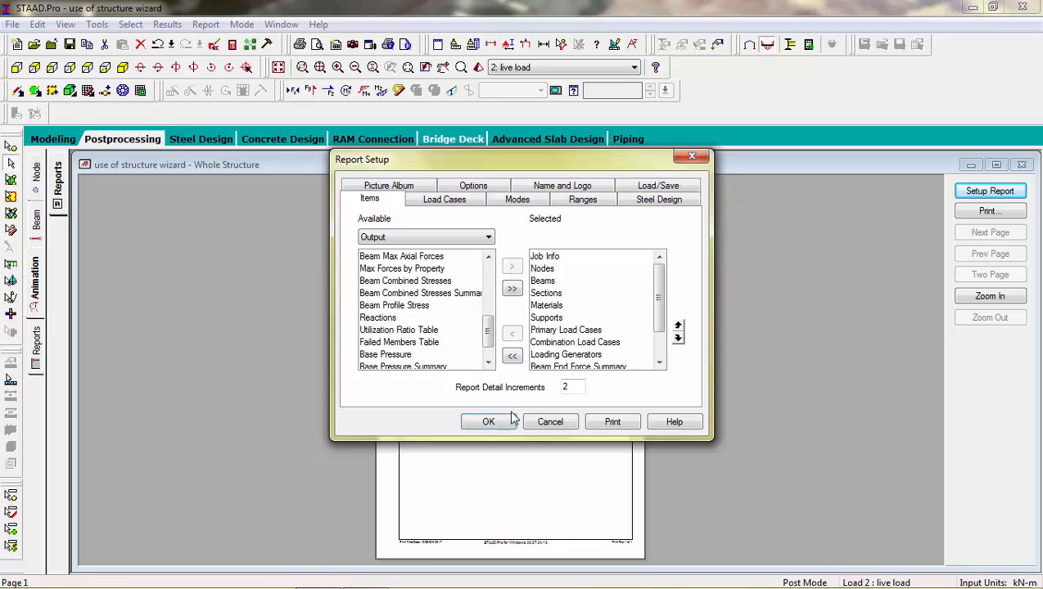
{"action": "left_click", "coordinate": [488, 423]}
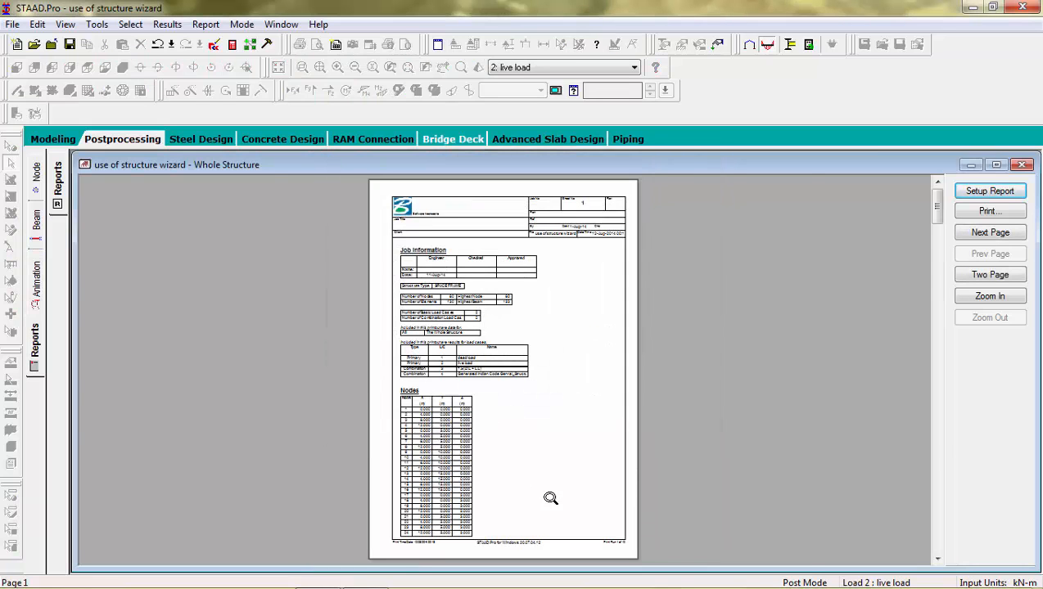
Zoom into the report preview and page forward to the reaction results page.
{"action": "left_click", "coordinate": [549, 497]}
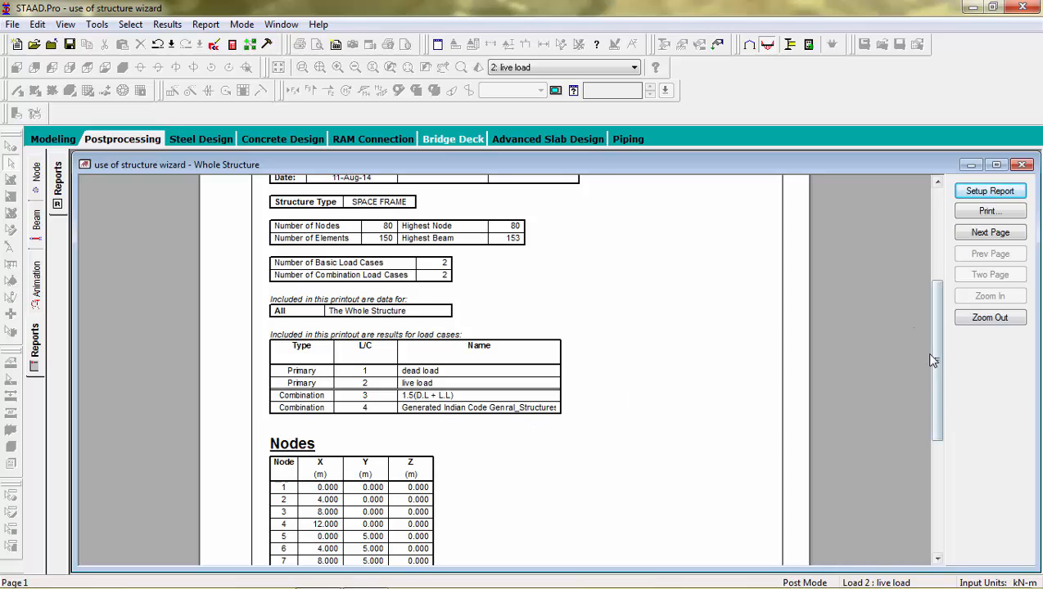
{"action": "left_click", "coordinate": [994, 236]}
{"action": "left_click", "coordinate": [994, 234]}
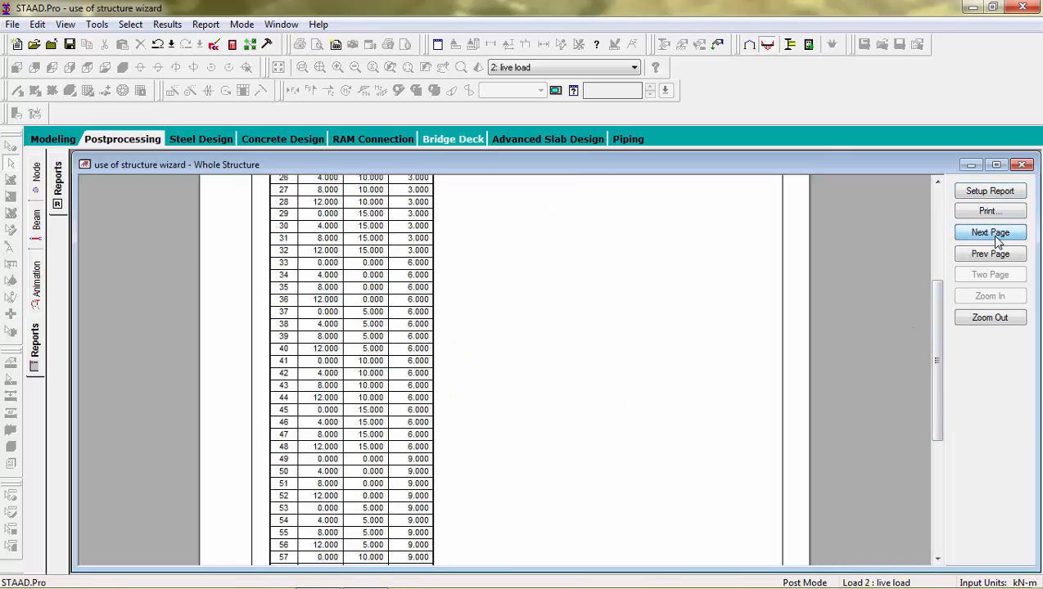
{"action": "left_click", "coordinate": [991, 232]}
{"action": "left_click", "coordinate": [990, 233]}
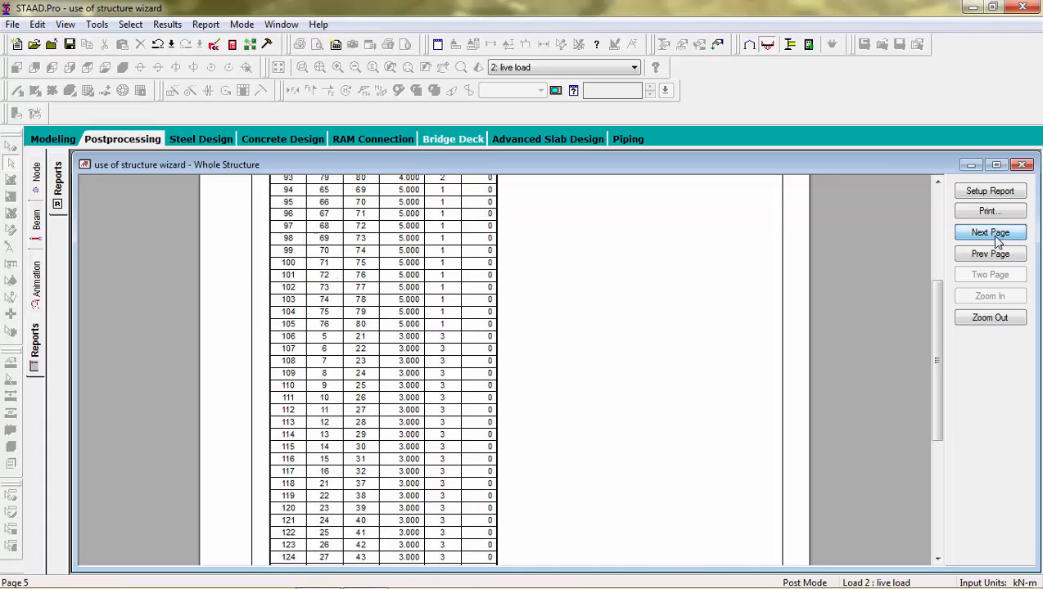
{"action": "left_click", "coordinate": [990, 232]}
{"action": "left_click", "coordinate": [991, 232]}
{"action": "left_click", "coordinate": [990, 232]}
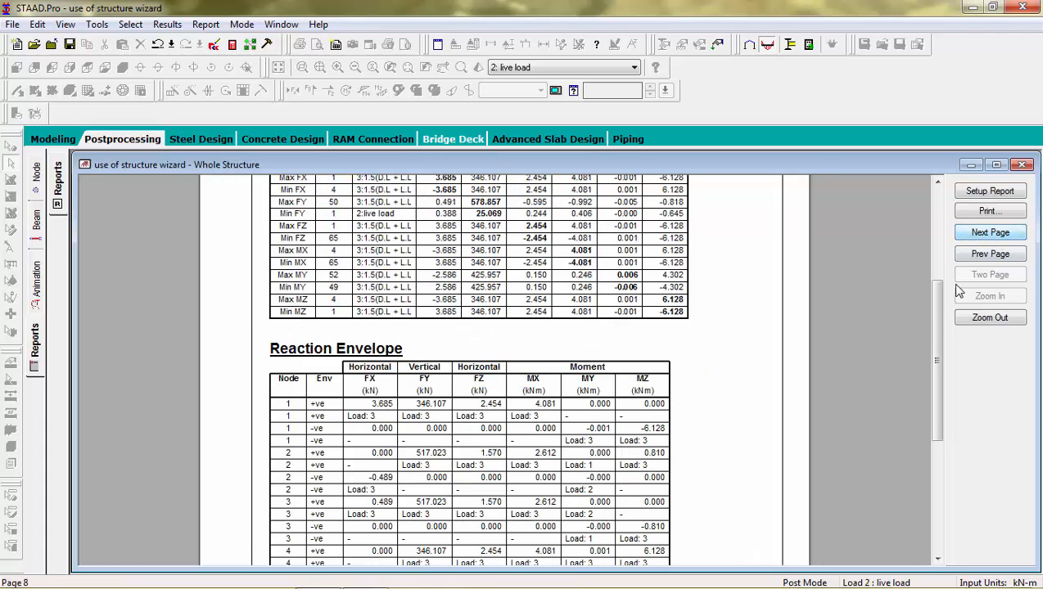
Page on to the final page 10, then return to Modeling with the isometric 3D view.
{"action": "left_click_drag", "start_coordinate": [934, 324], "coordinate": [934, 276]}
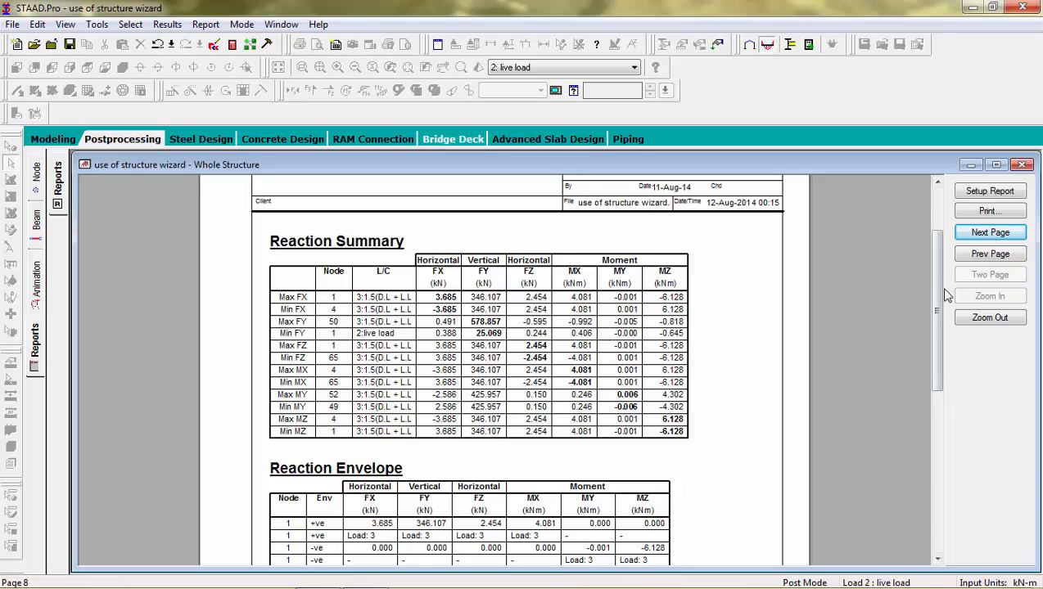
{"action": "left_click_drag", "start_coordinate": [933, 287], "coordinate": [937, 398]}
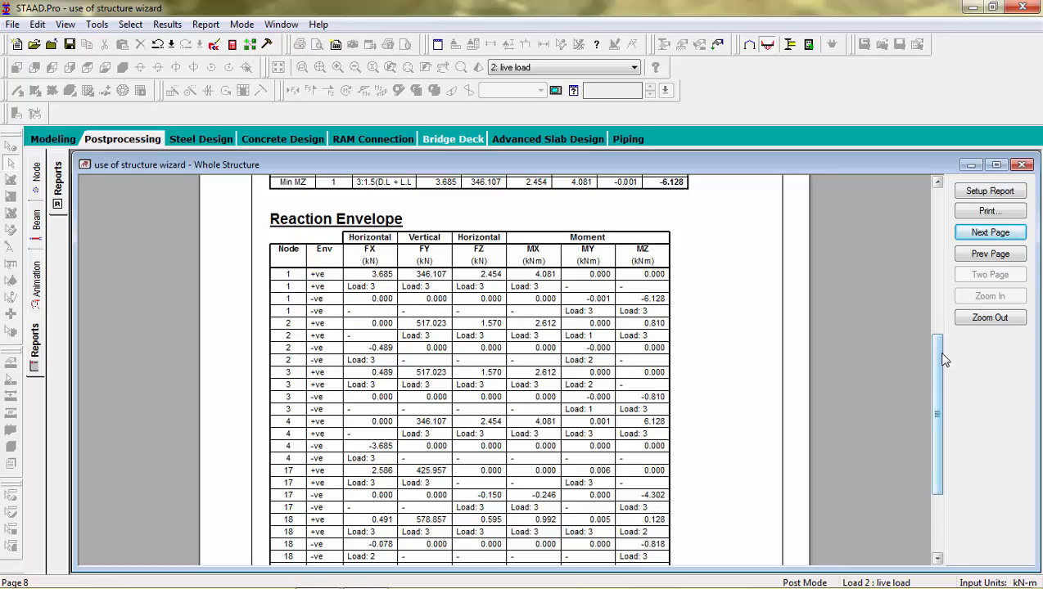
{"action": "scroll", "coordinate": [943, 353], "scroll_direction": "down", "scroll_amount": 3}
{"action": "left_click", "coordinate": [1000, 234]}
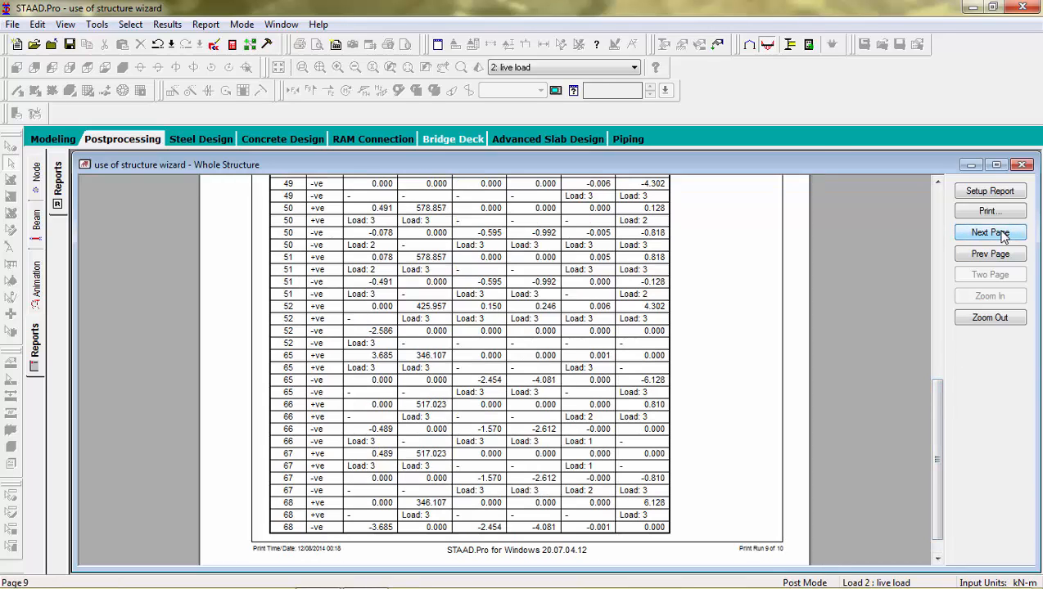
{"action": "left_click", "coordinate": [1000, 234]}
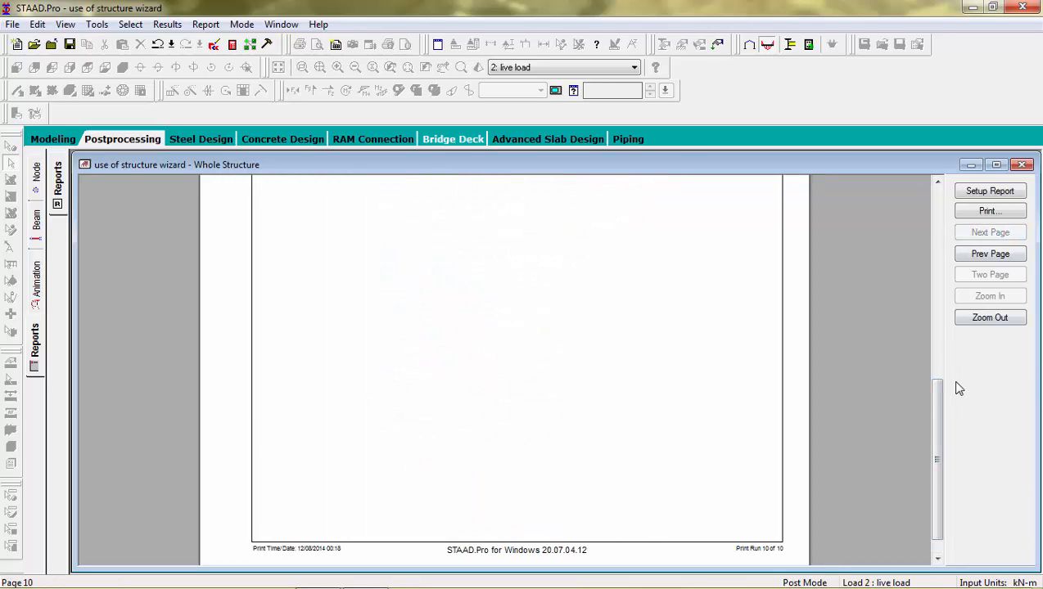
{"action": "left_click", "coordinate": [51, 141]}
{"action": "left_click", "coordinate": [123, 67]}
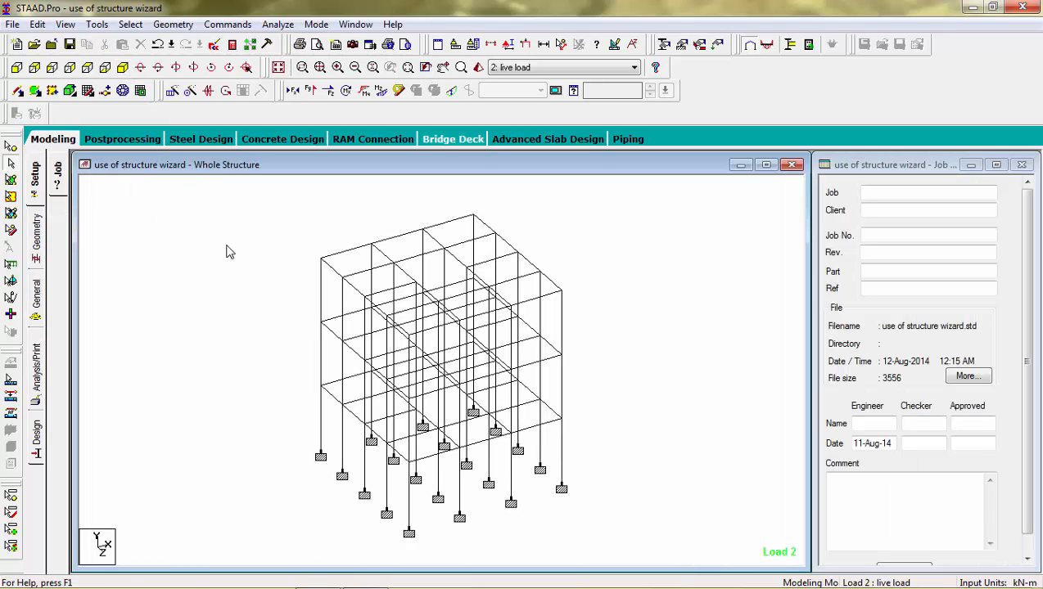